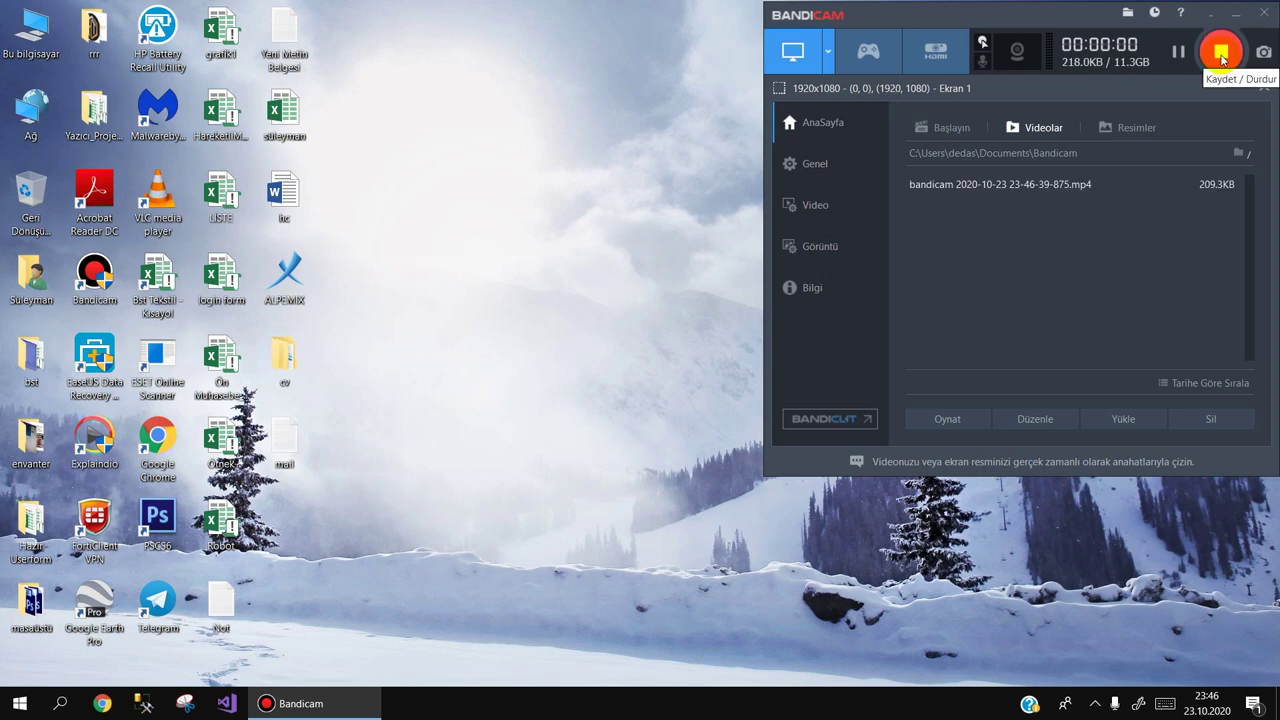
Step: Minimize the Bandicam window so the desktop is visible
{"action": "left_click", "coordinate": [1236, 14]}
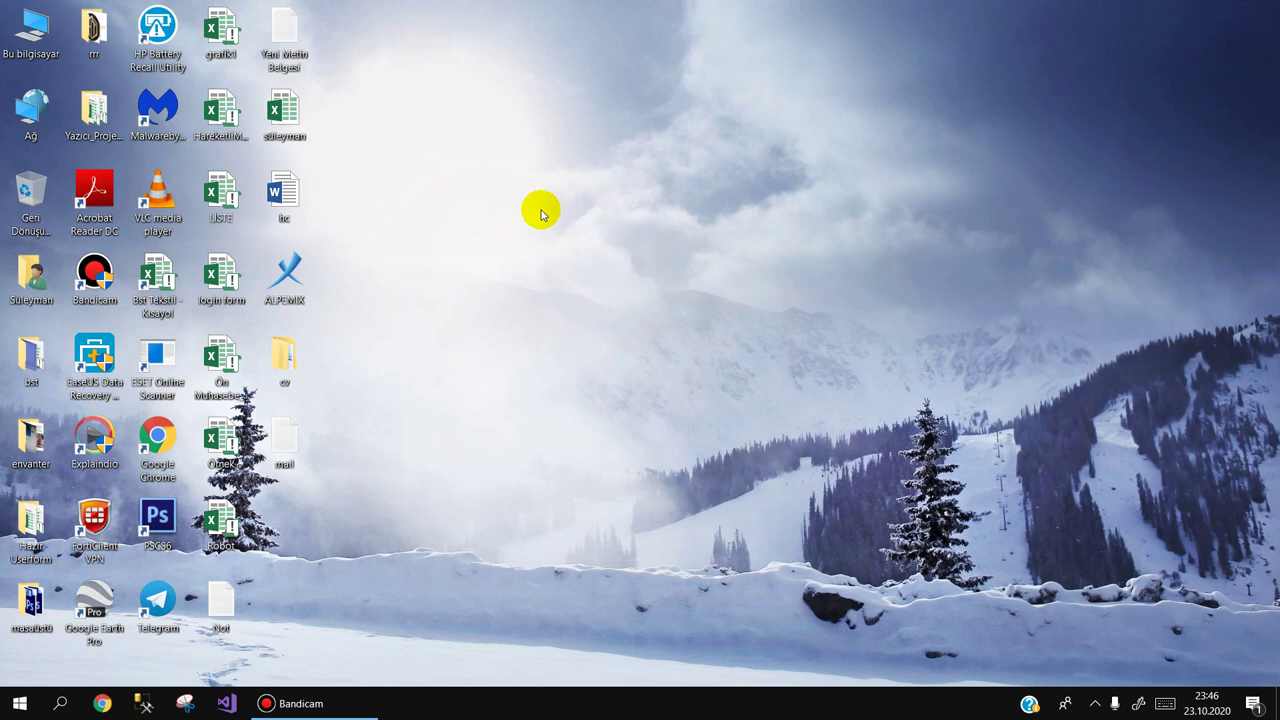
Step: Create a new folder named 'stok takip' on the desktop
{"action": "right_click", "coordinate": [472, 205]}
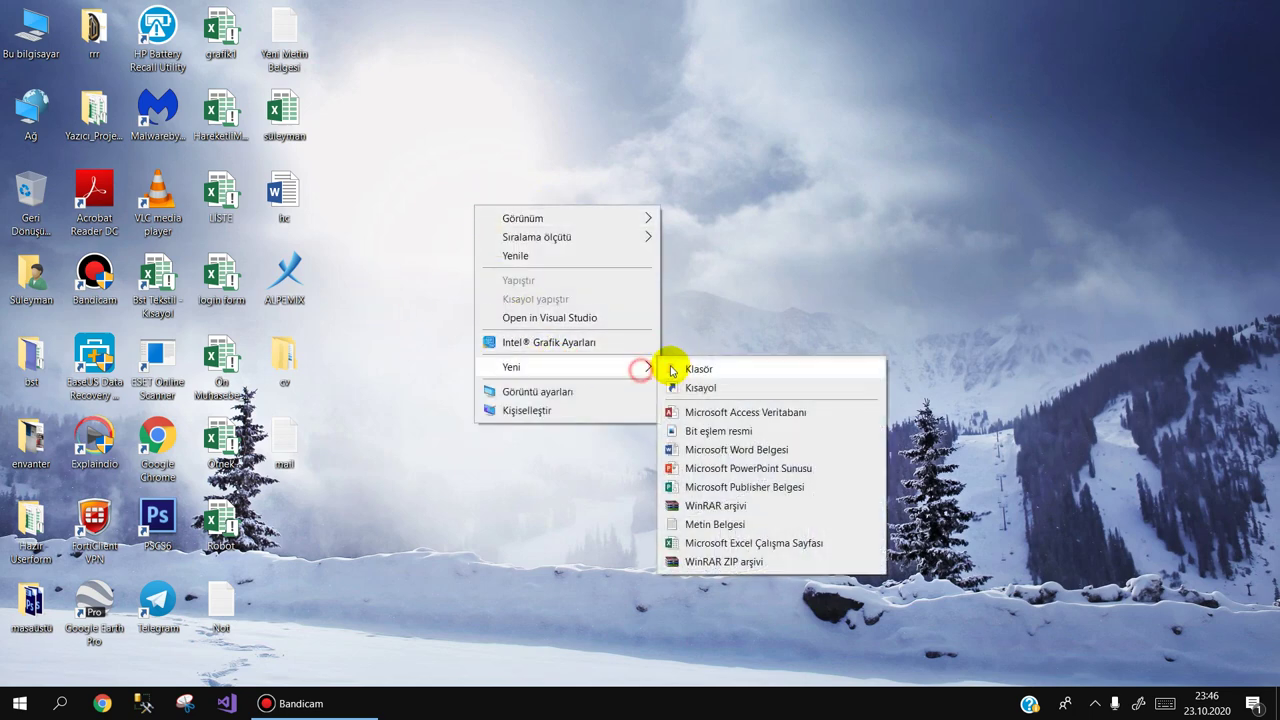
{"action": "left_click", "coordinate": [670, 367]}
{"action": "type", "text": "stok takip"}
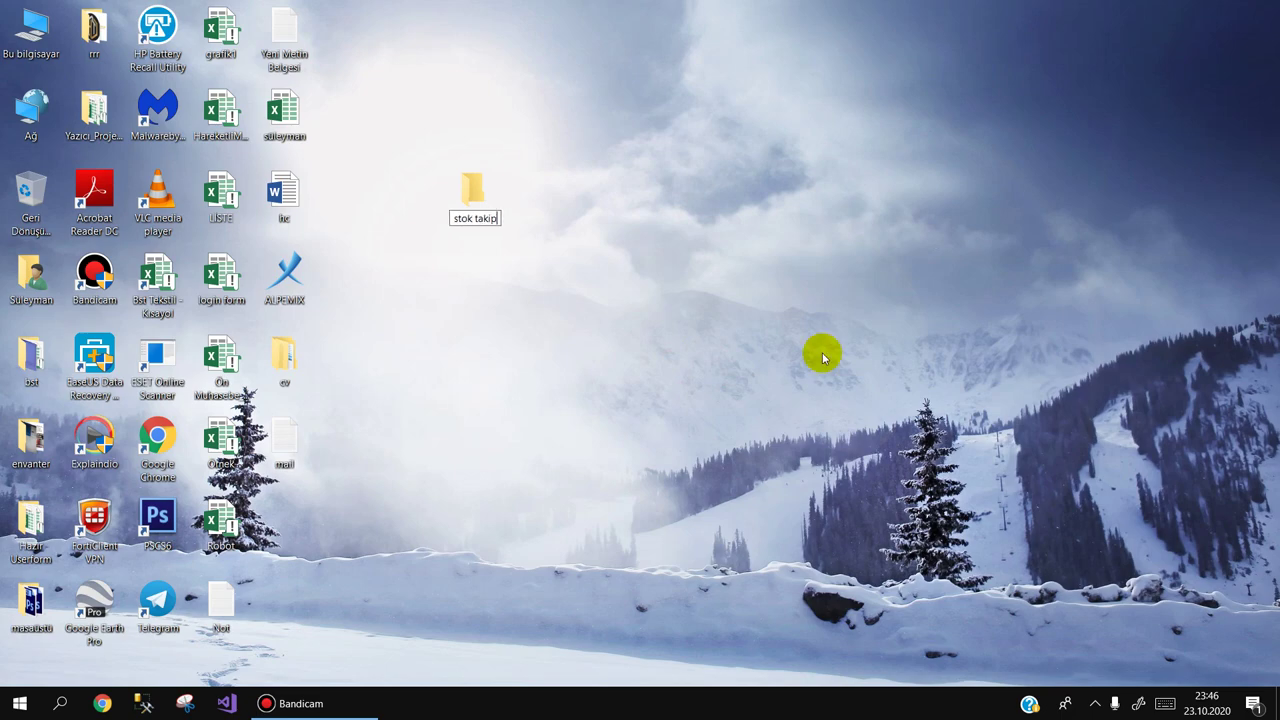
{"action": "key", "text": "Return"}
{"action": "key", "text": "Return"}
Step: Add a new Microsoft Excel worksheet inside the folder and open it
{"action": "right_click", "coordinate": [512, 294]}
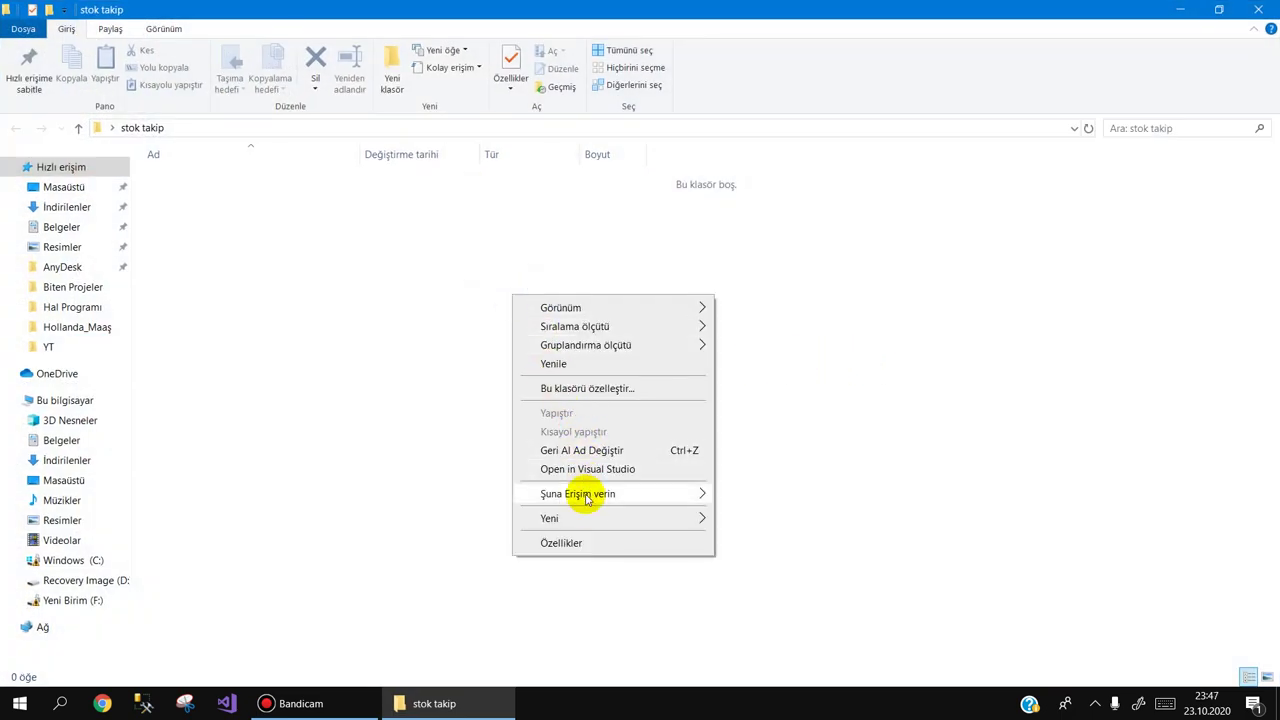
{"action": "mouse_move", "coordinate": [580, 518]}
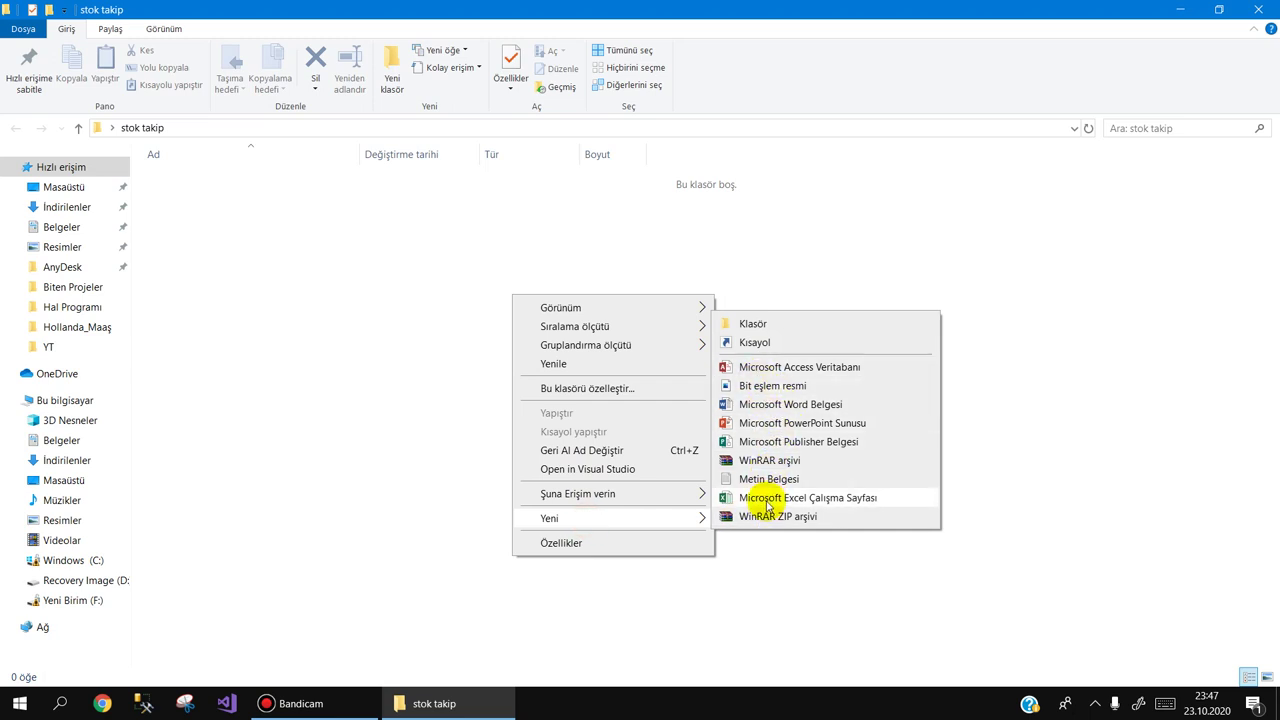
{"action": "left_click", "coordinate": [768, 497]}
{"action": "double_click", "coordinate": [155, 182]}
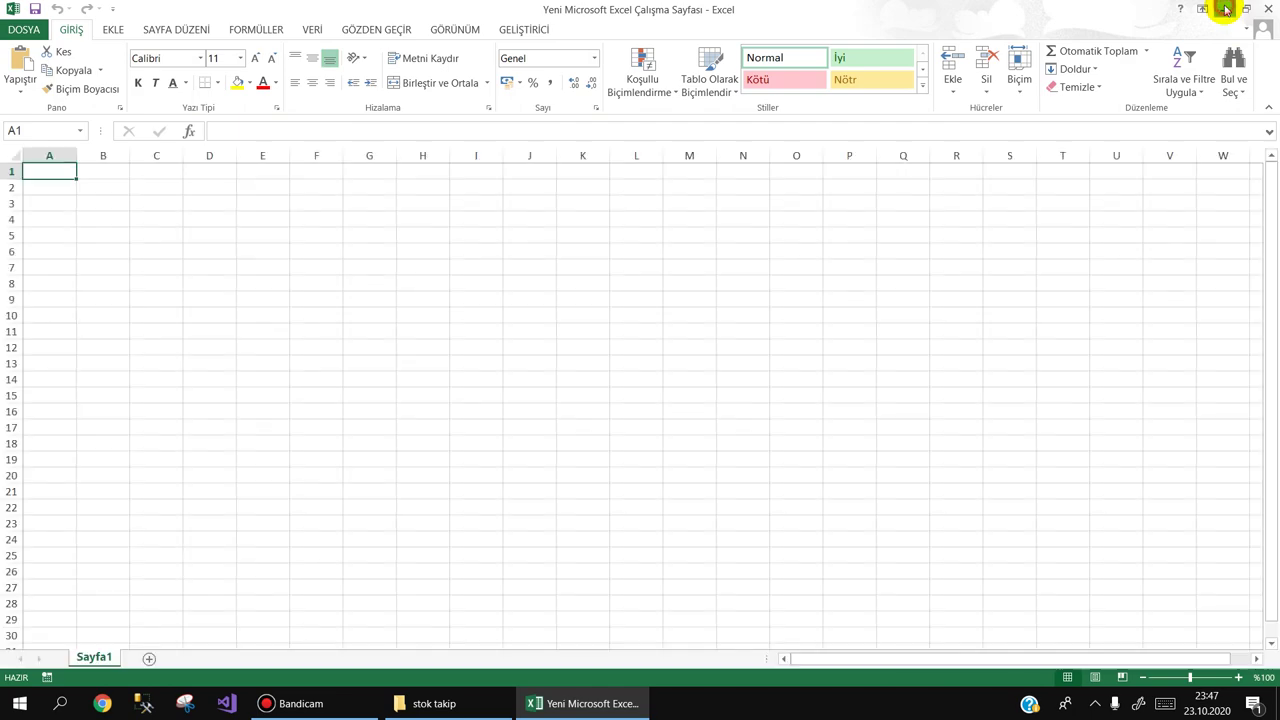
Step: Hide Excel and Explorer, check the system properties (Windows 10 Pro, 16 GB RAM), then close them
{"action": "left_click", "coordinate": [1226, 10]}
{"action": "left_click", "coordinate": [1179, 12]}
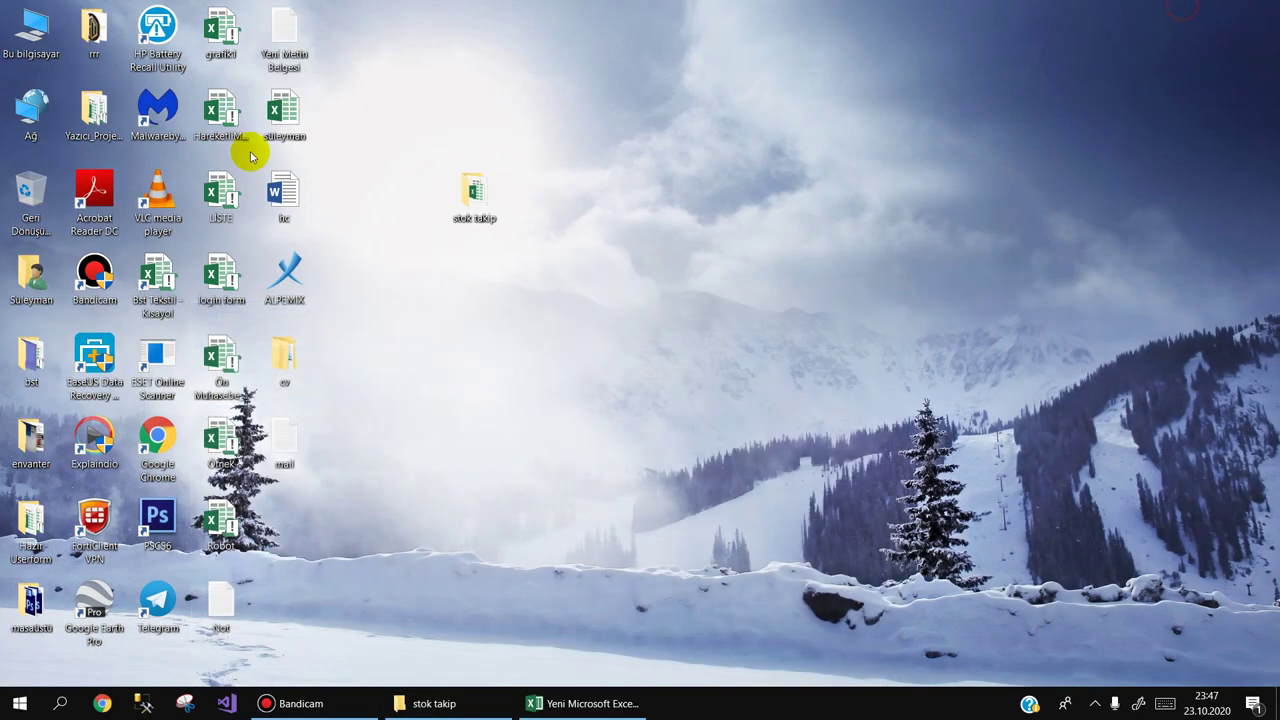
{"action": "right_click", "coordinate": [24, 42]}
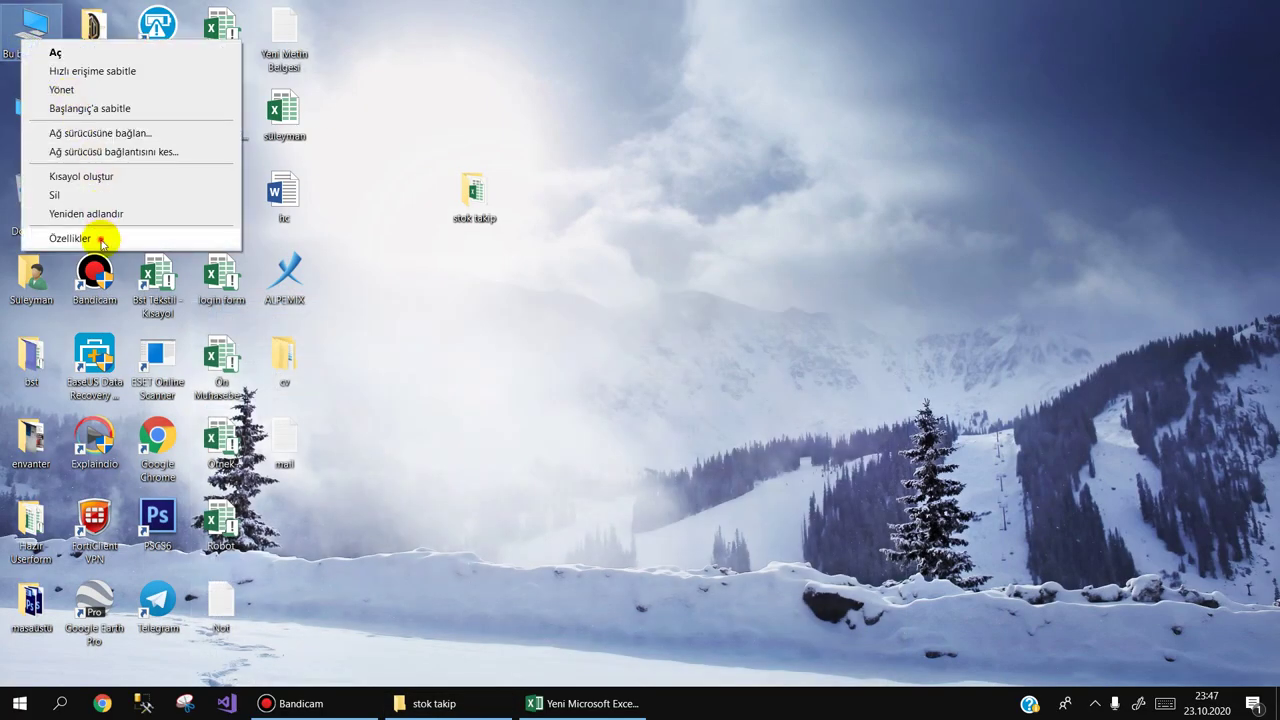
{"action": "left_click", "coordinate": [70, 238]}
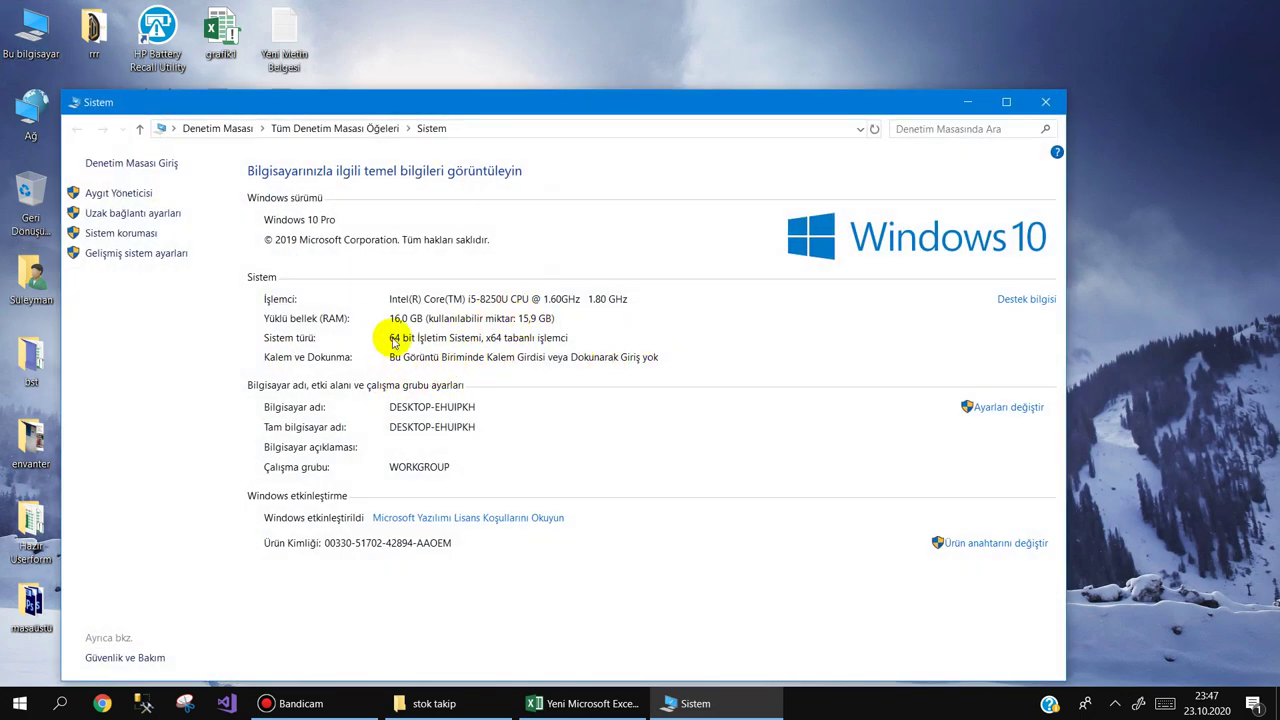
{"action": "left_click", "coordinate": [1042, 102]}
{"action": "left_click", "coordinate": [607, 708]}
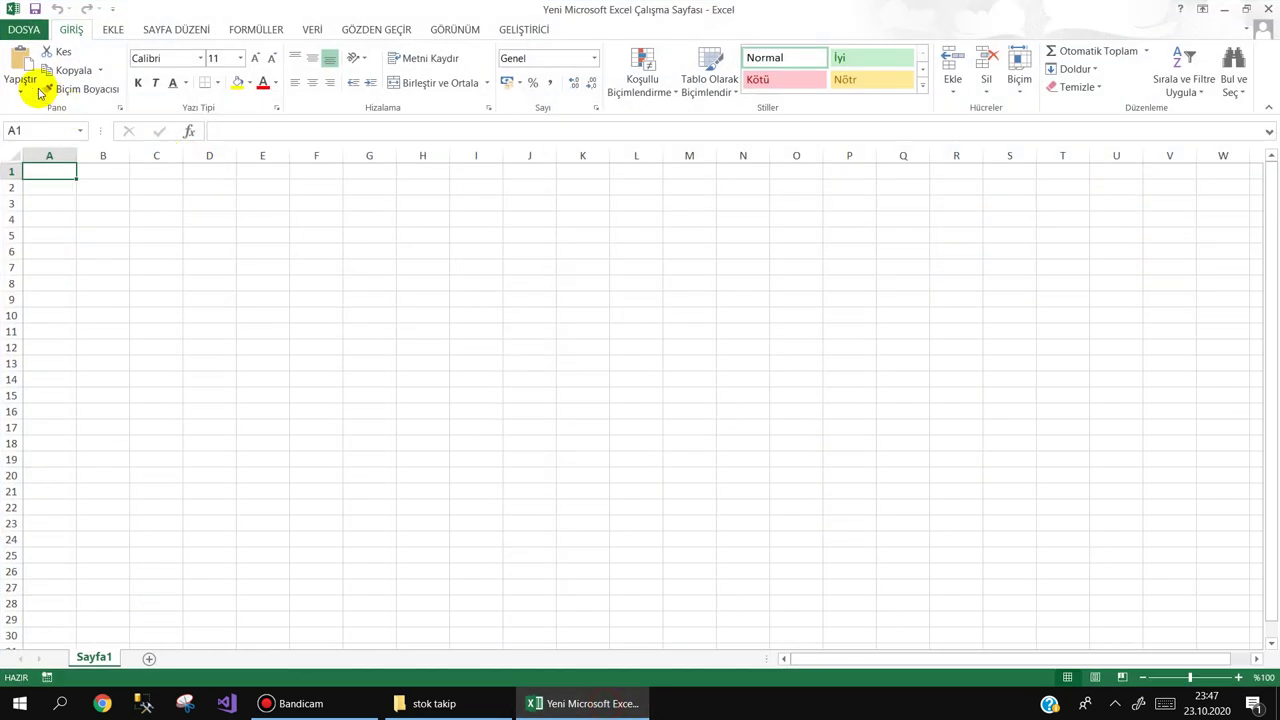
{"action": "left_click", "coordinate": [18, 29]}
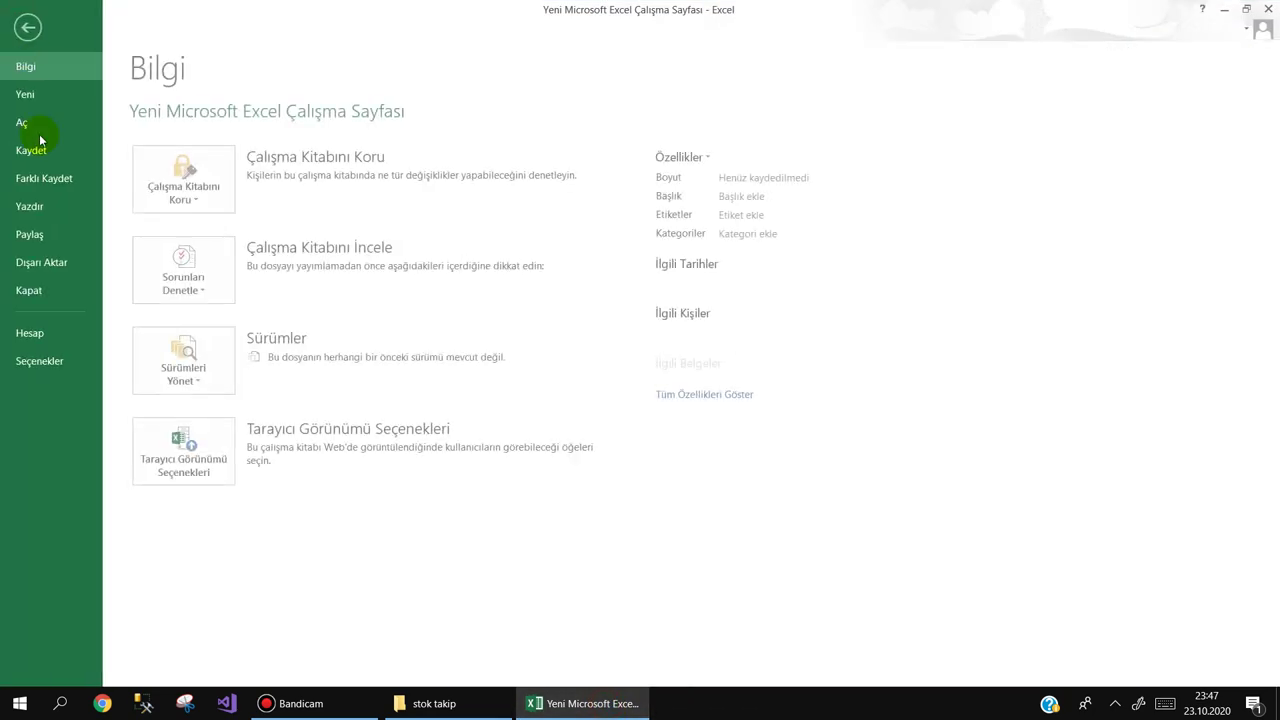
{"action": "left_click", "coordinate": [28, 333]}
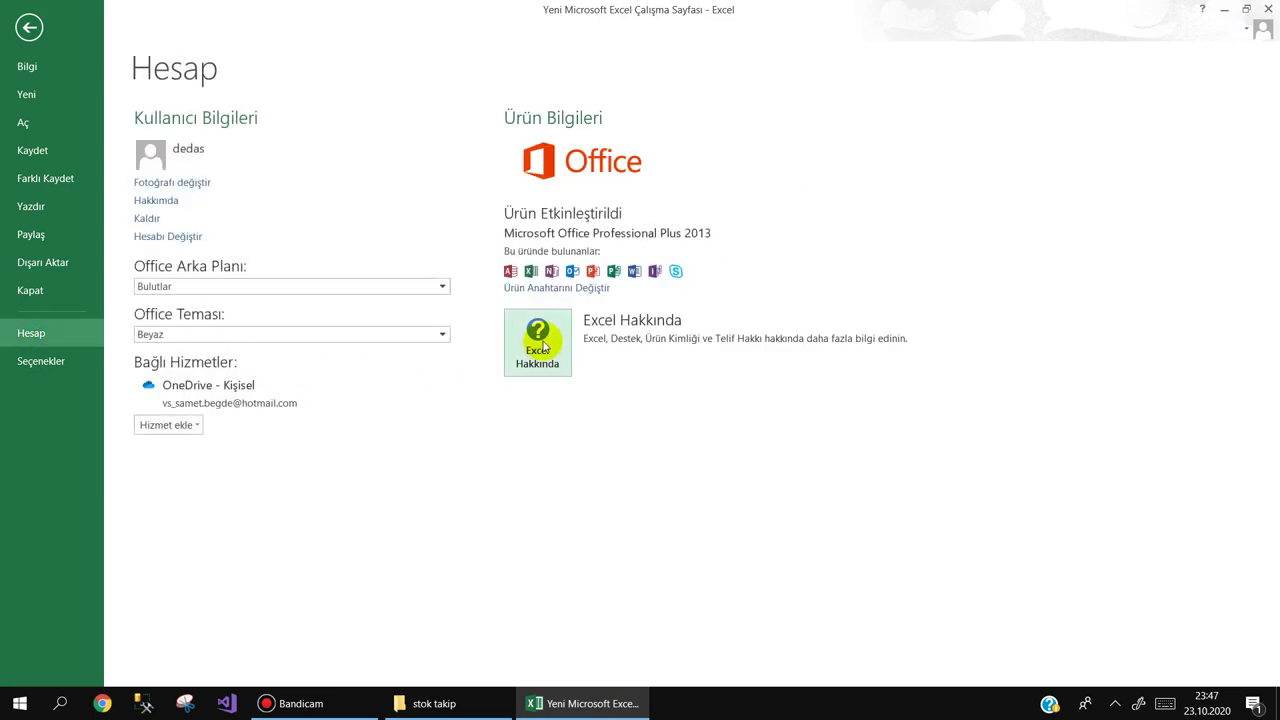
{"action": "left_click", "coordinate": [545, 346]}
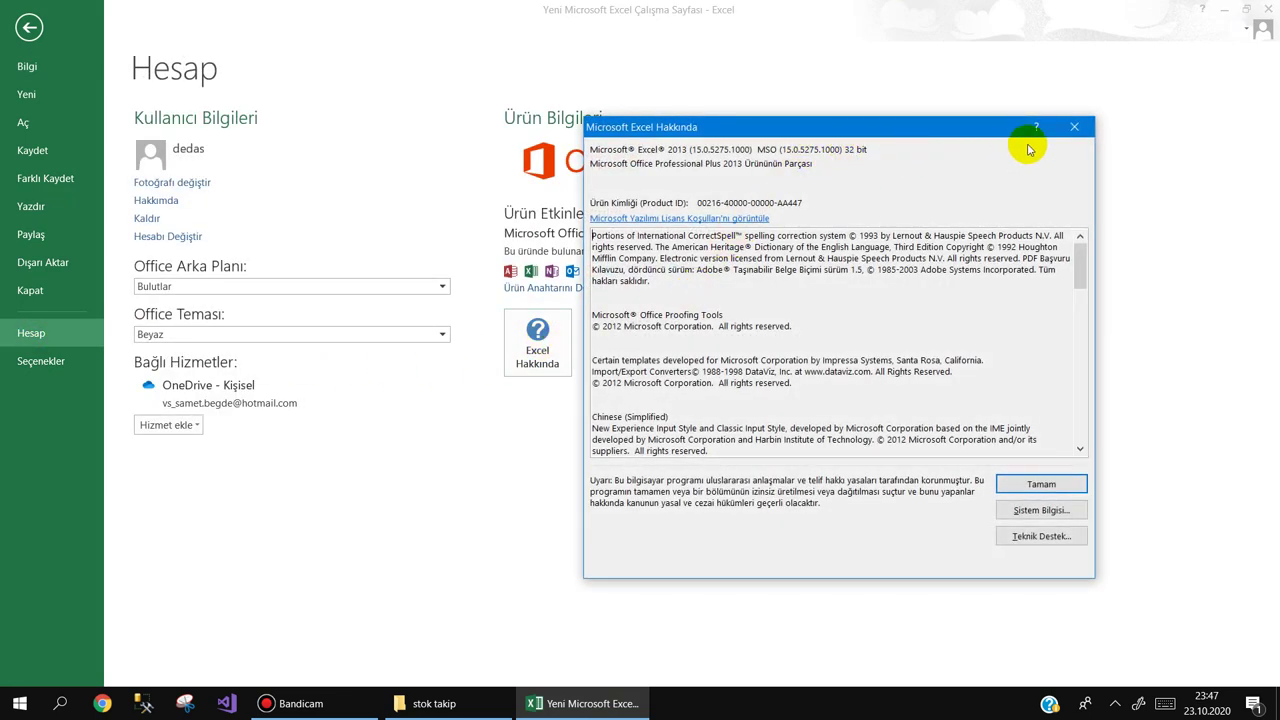
{"action": "left_click", "coordinate": [1074, 126]}
{"action": "left_click", "coordinate": [29, 27]}
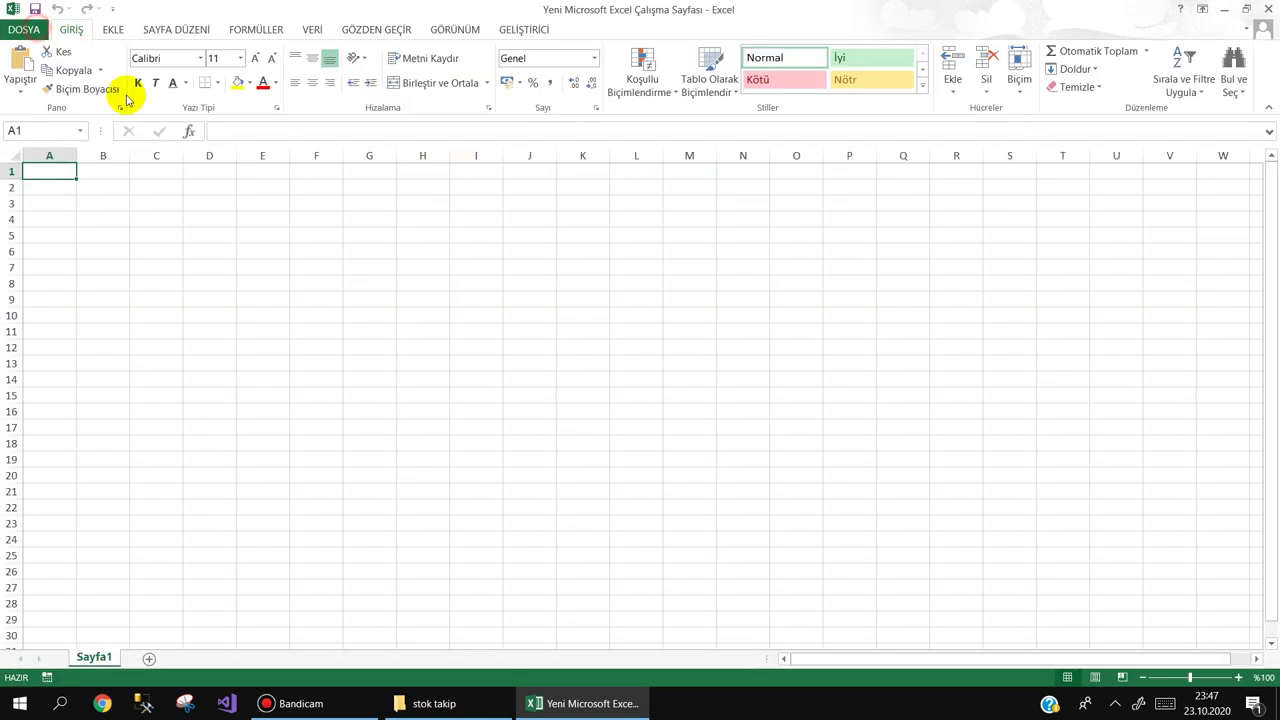
Step: Select the whole sheet and widen all columns equally
{"action": "left_click", "coordinate": [352, 202]}
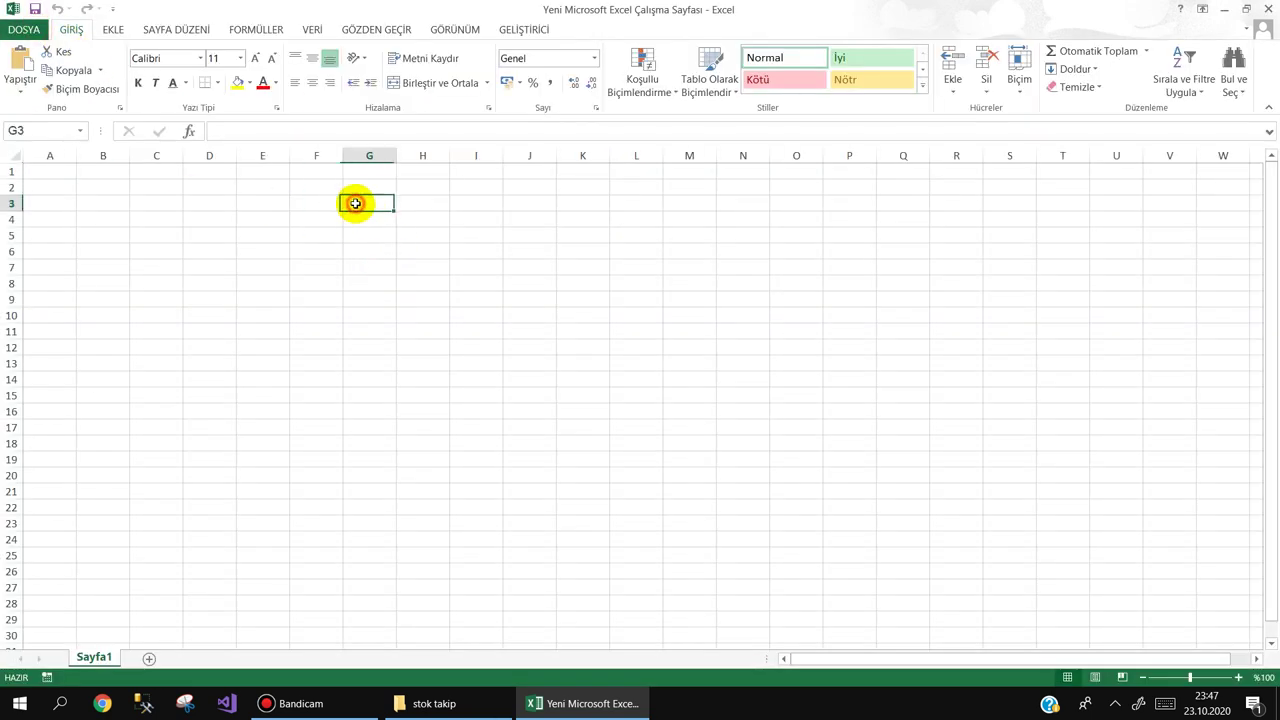
{"action": "left_click", "coordinate": [14, 160]}
{"action": "left_click_drag", "start_coordinate": [76, 155], "coordinate": [120, 155]}
{"action": "left_click", "coordinate": [94, 190]}
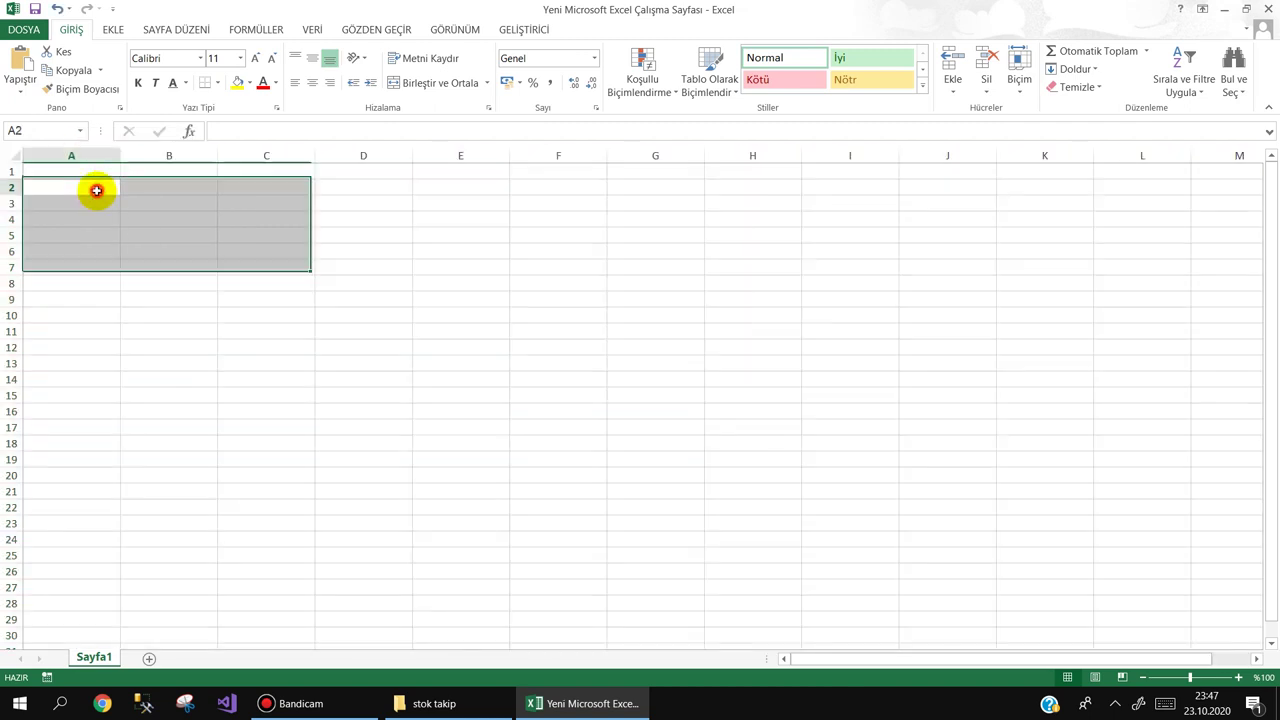
Step: Set every row on the sheet to a height of 15,00
{"action": "left_click", "coordinate": [15, 158]}
{"action": "left_click_drag", "start_coordinate": [10, 180], "coordinate": [10, 192]}
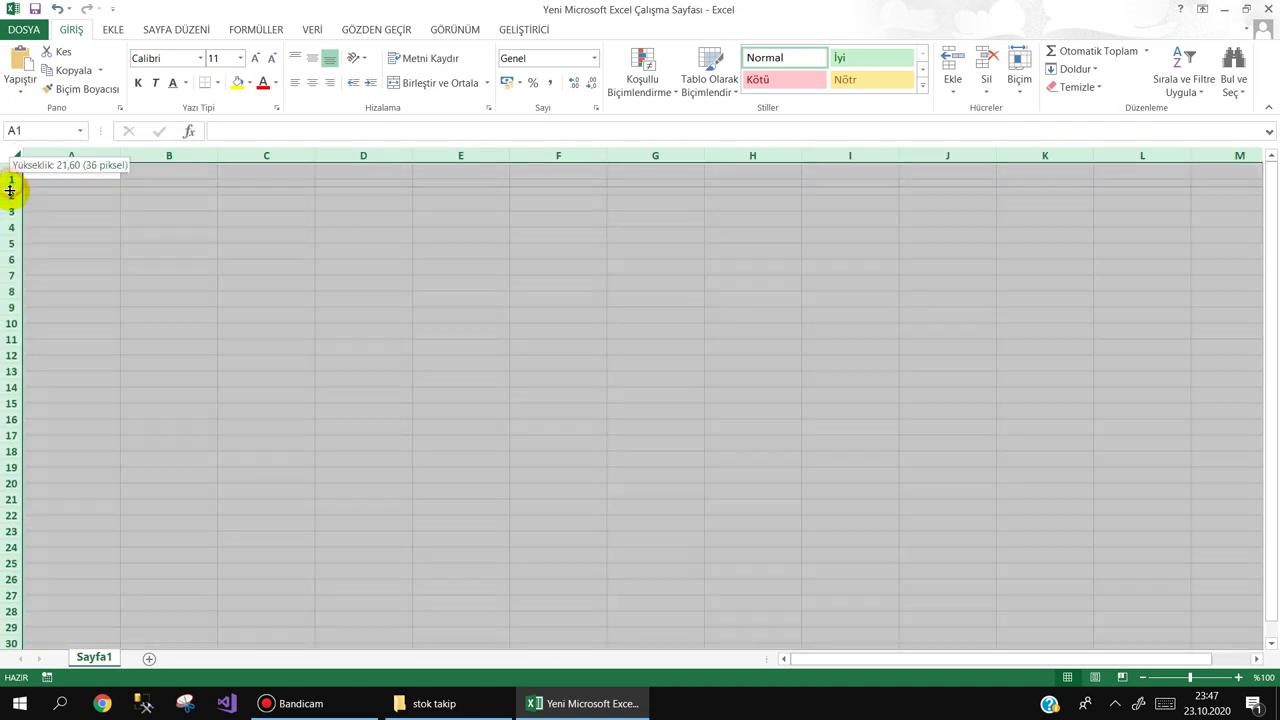
{"action": "left_click", "coordinate": [86, 198]}
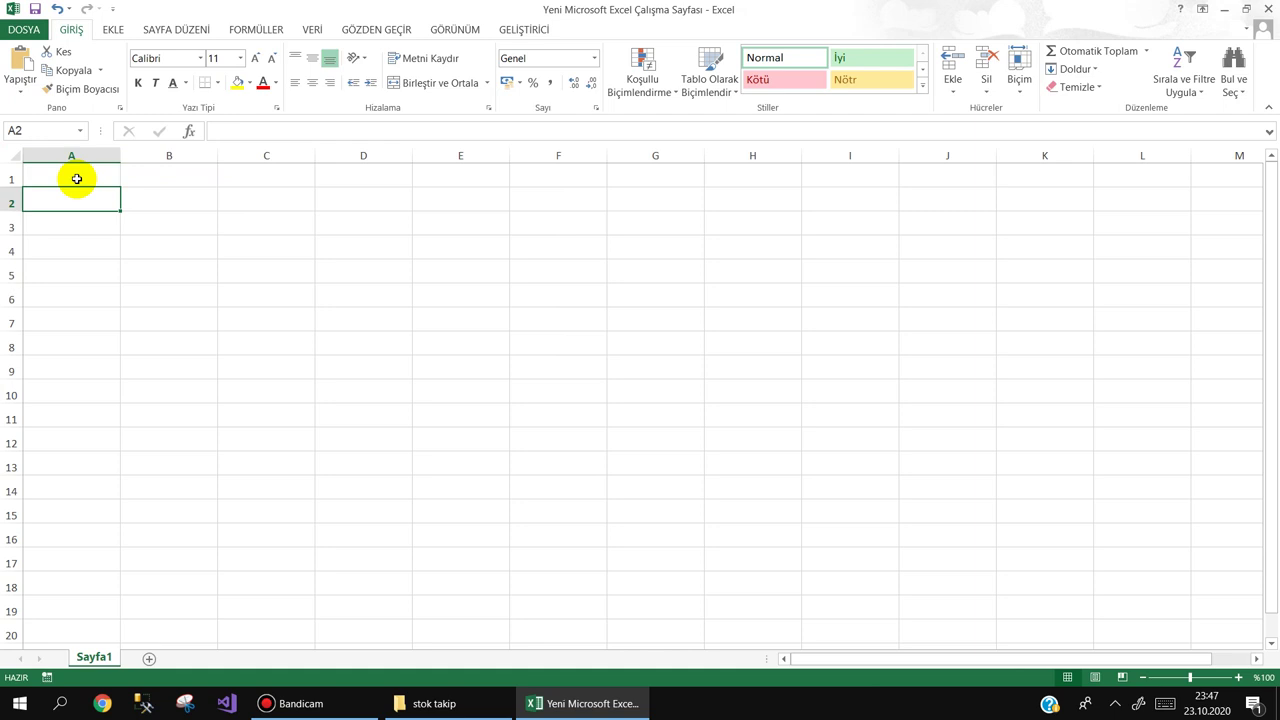
{"action": "left_click", "coordinate": [103, 174]}
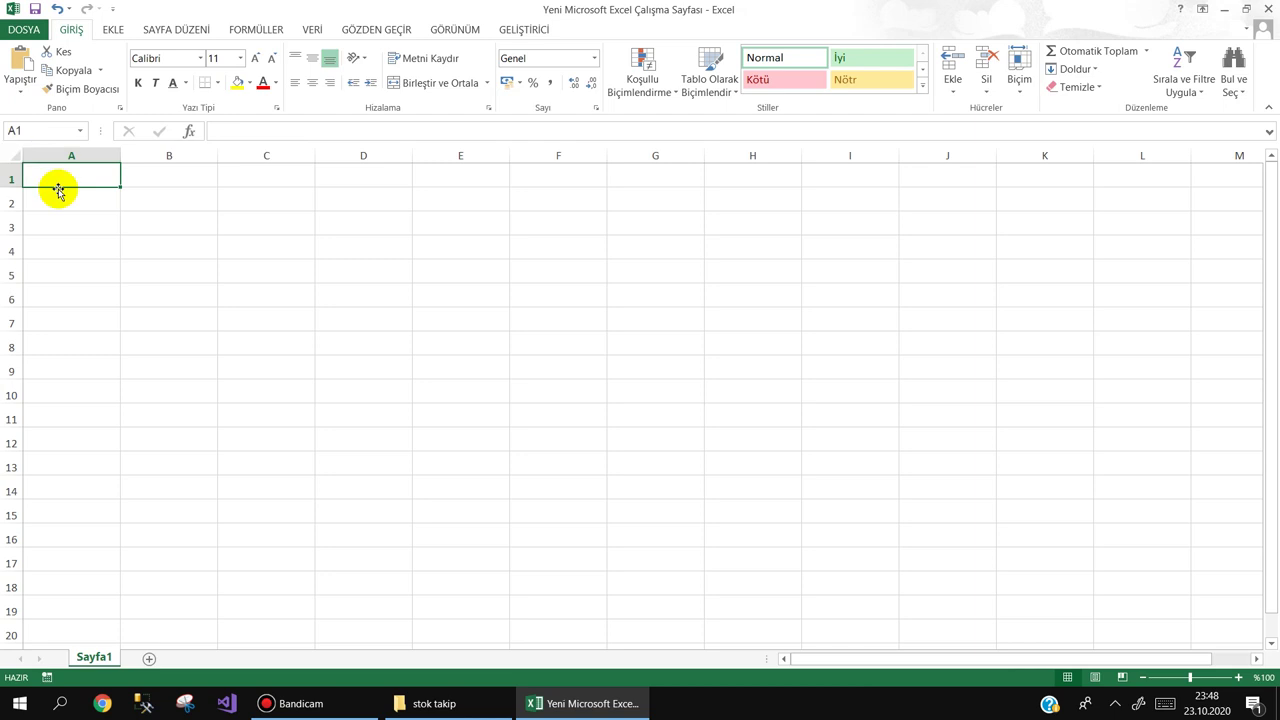
{"action": "left_click", "coordinate": [222, 216]}
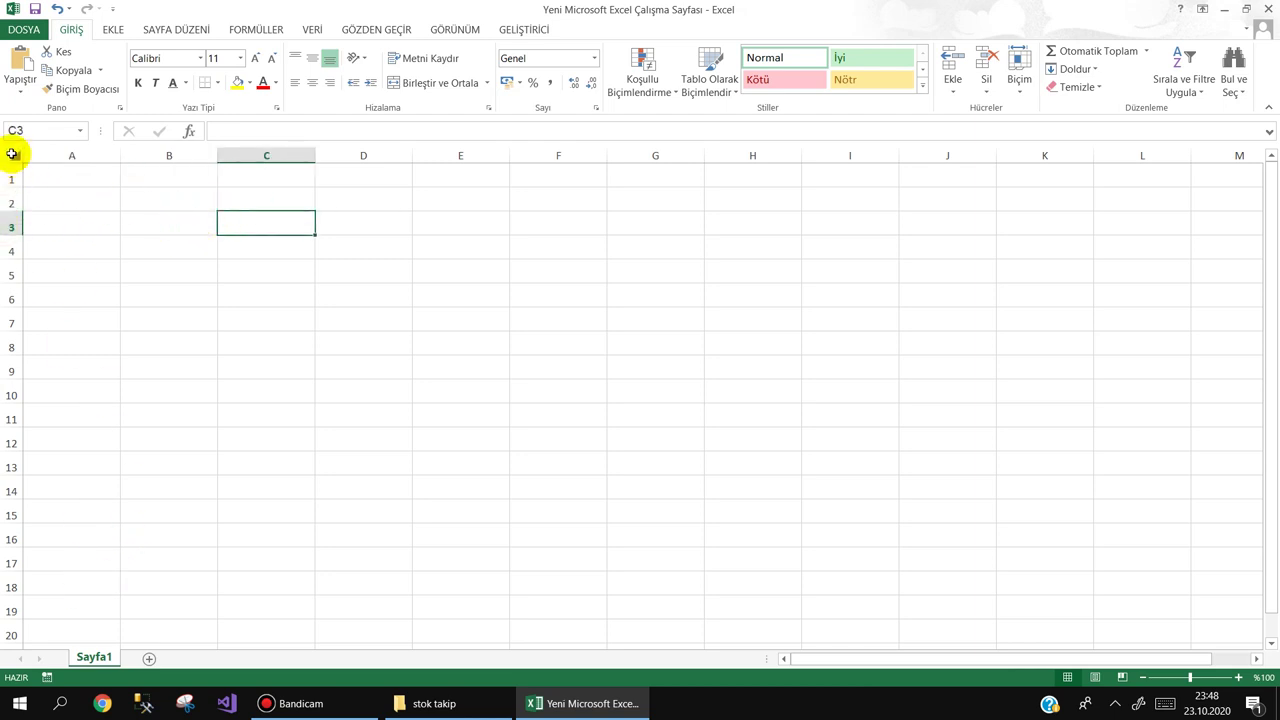
{"action": "left_click", "coordinate": [12, 153]}
{"action": "left_click_drag", "start_coordinate": [11, 191], "coordinate": [36, 179]}
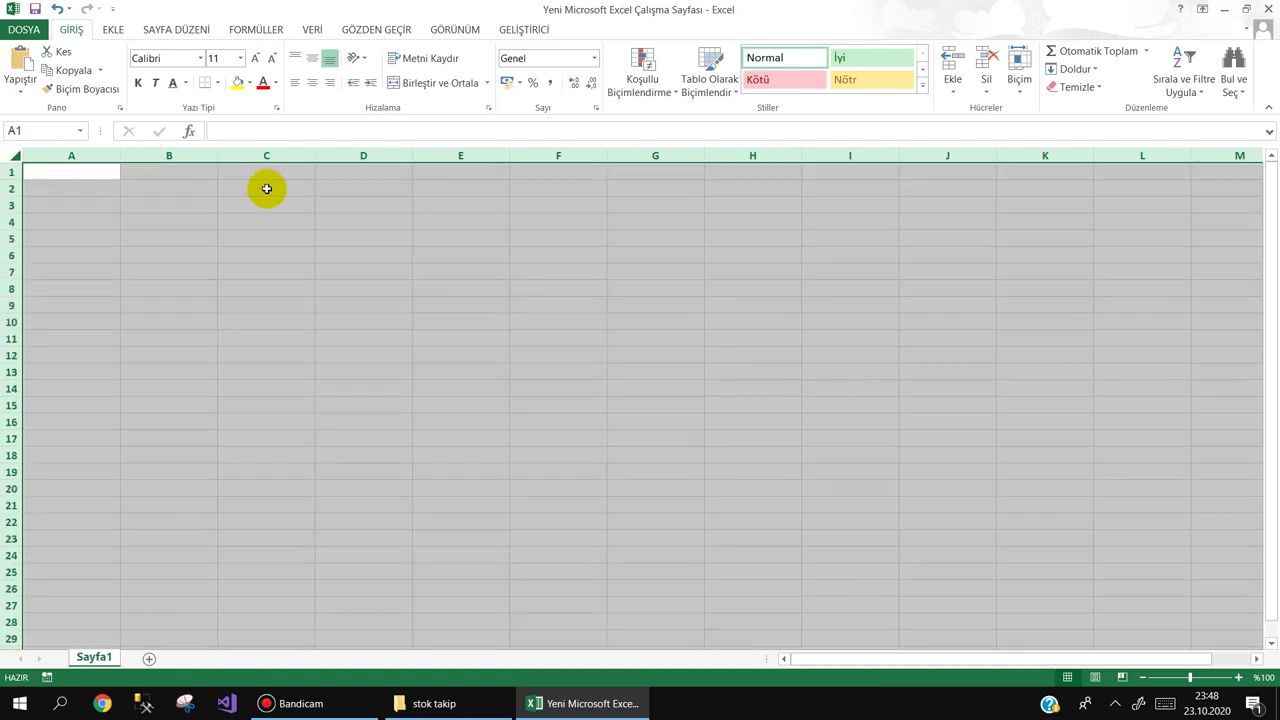
Step: Save the workbook in the stok takip folder as an Excel İkili Çalışma Kitabı named 'Stok Takip'
{"action": "left_click", "coordinate": [35, 29]}
{"action": "left_click", "coordinate": [44, 178]}
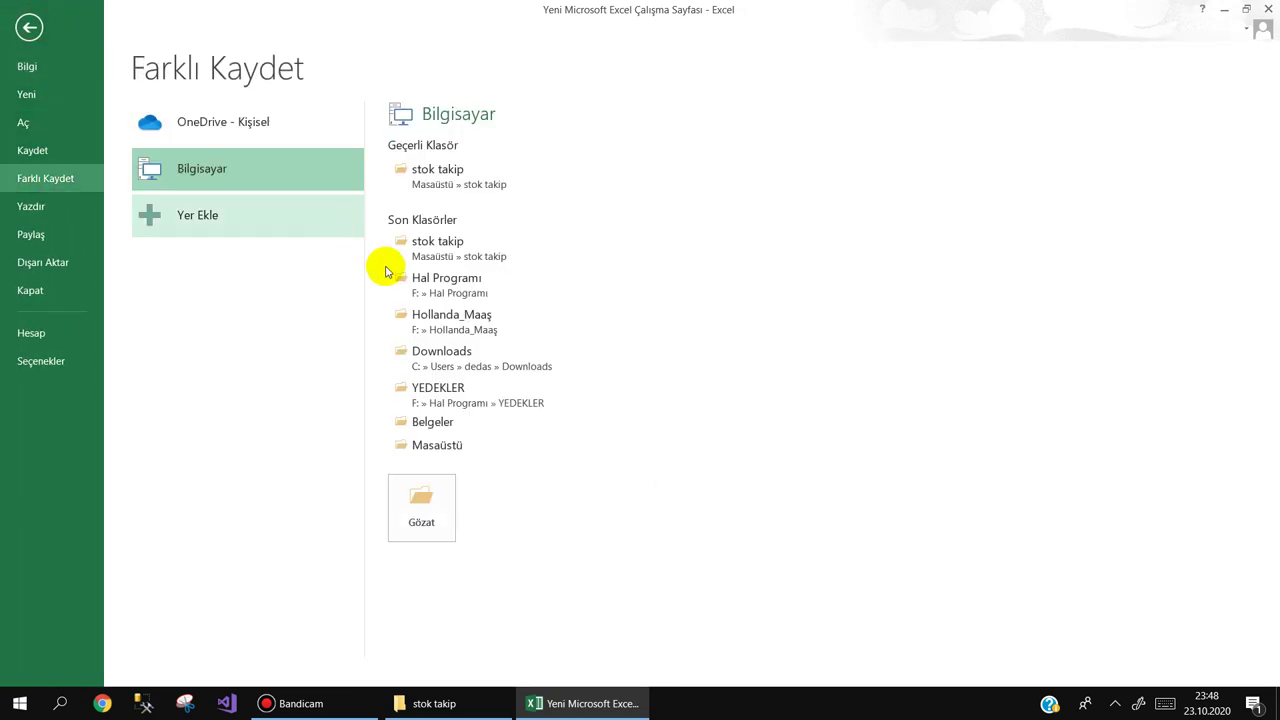
{"action": "left_click", "coordinate": [456, 182]}
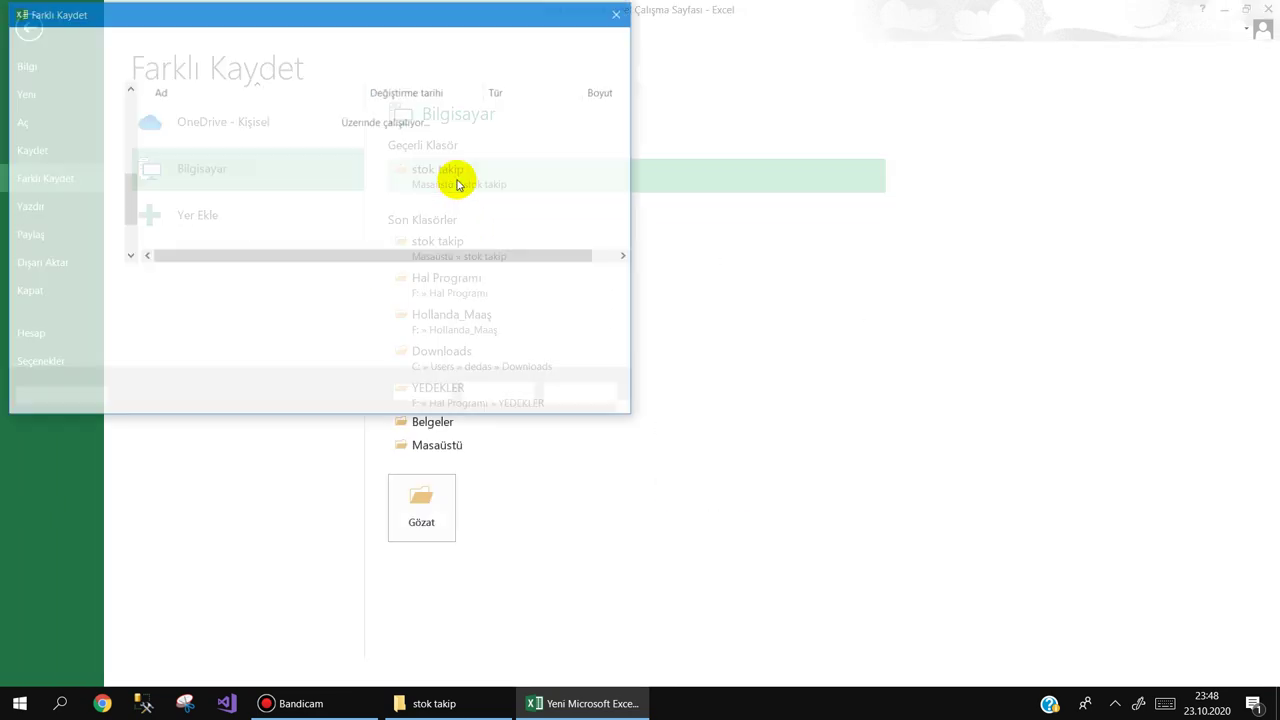
{"action": "left_click", "coordinate": [166, 303]}
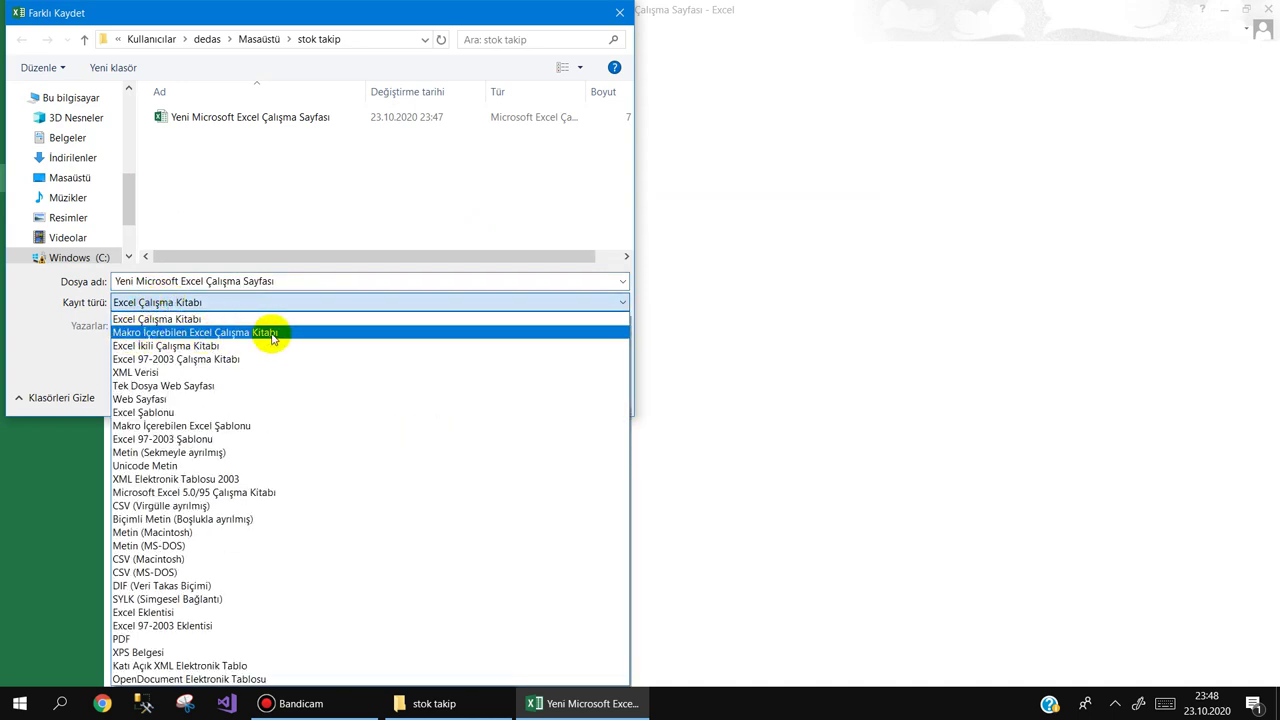
{"action": "left_click", "coordinate": [198, 345]}
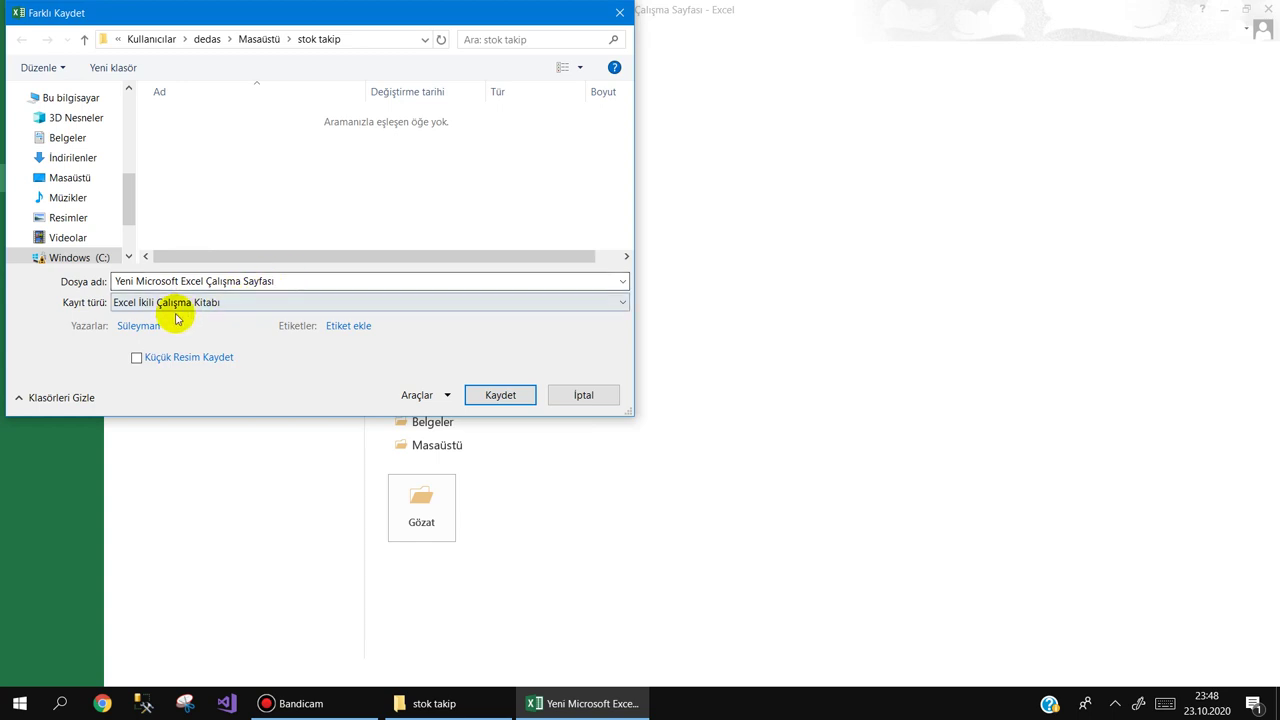
{"action": "left_click", "coordinate": [298, 281]}
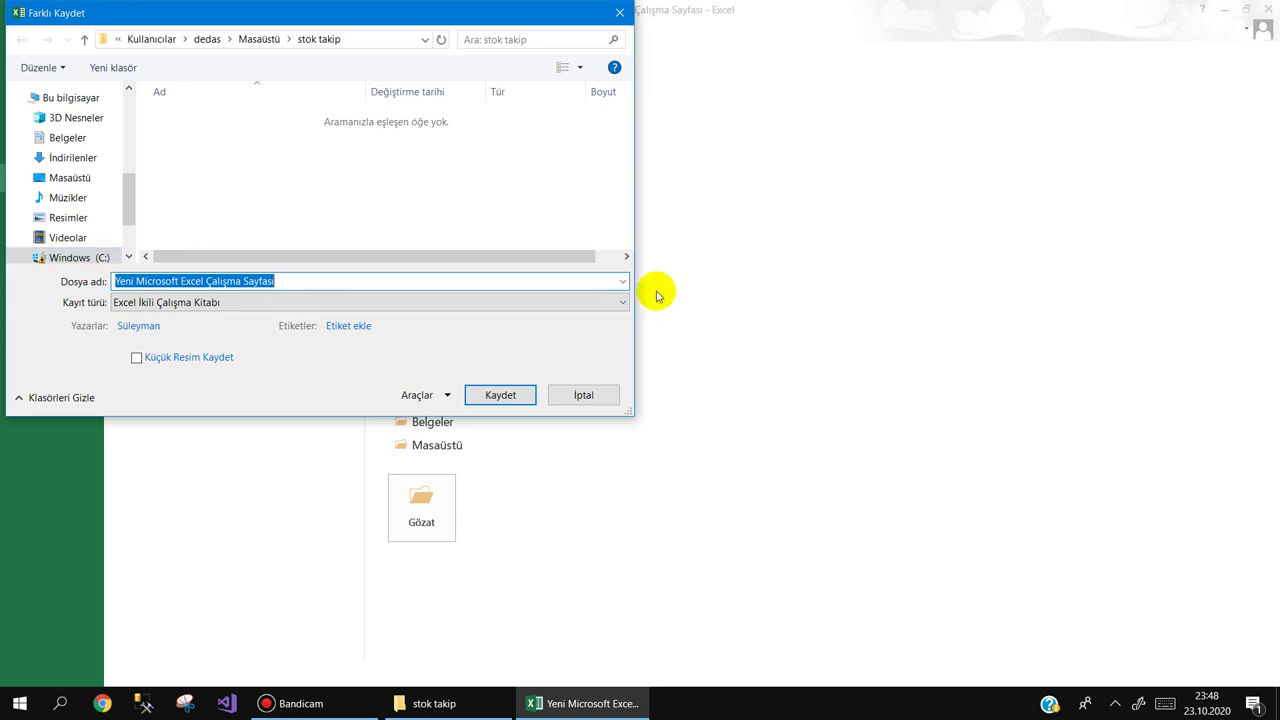
{"action": "type", "text": "S"}
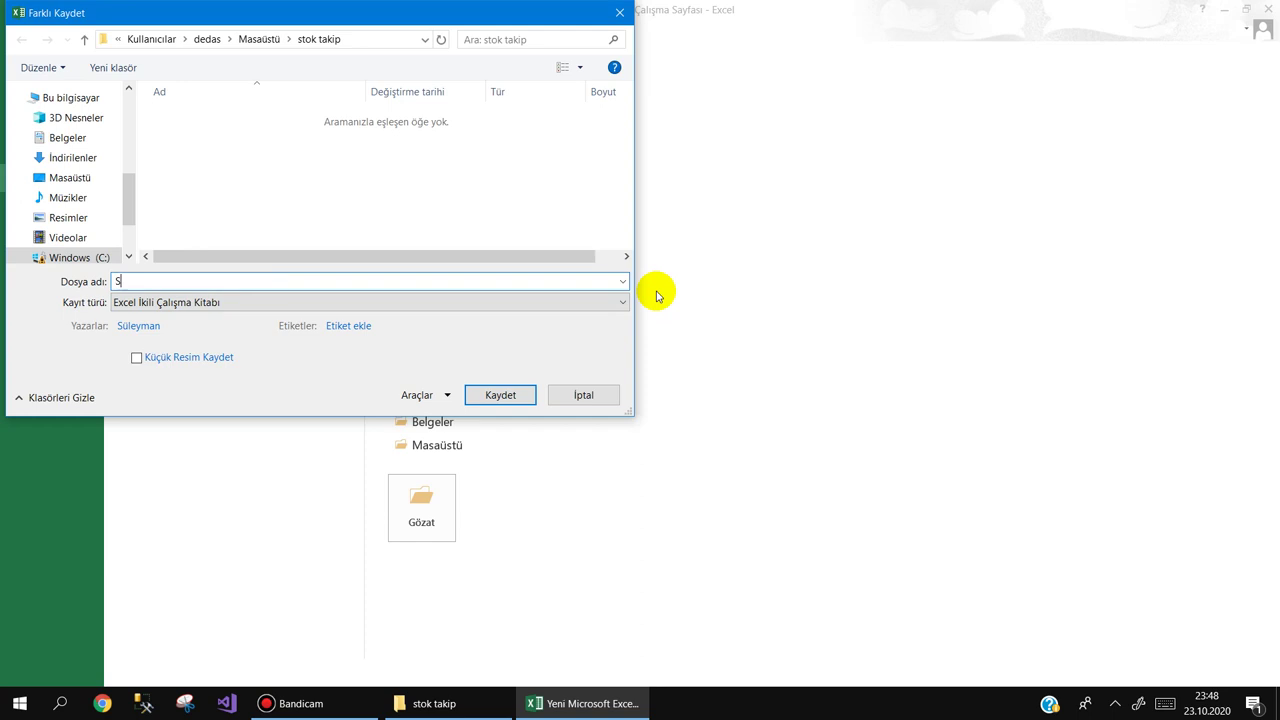
{"action": "type", "text": "tok Takip"}
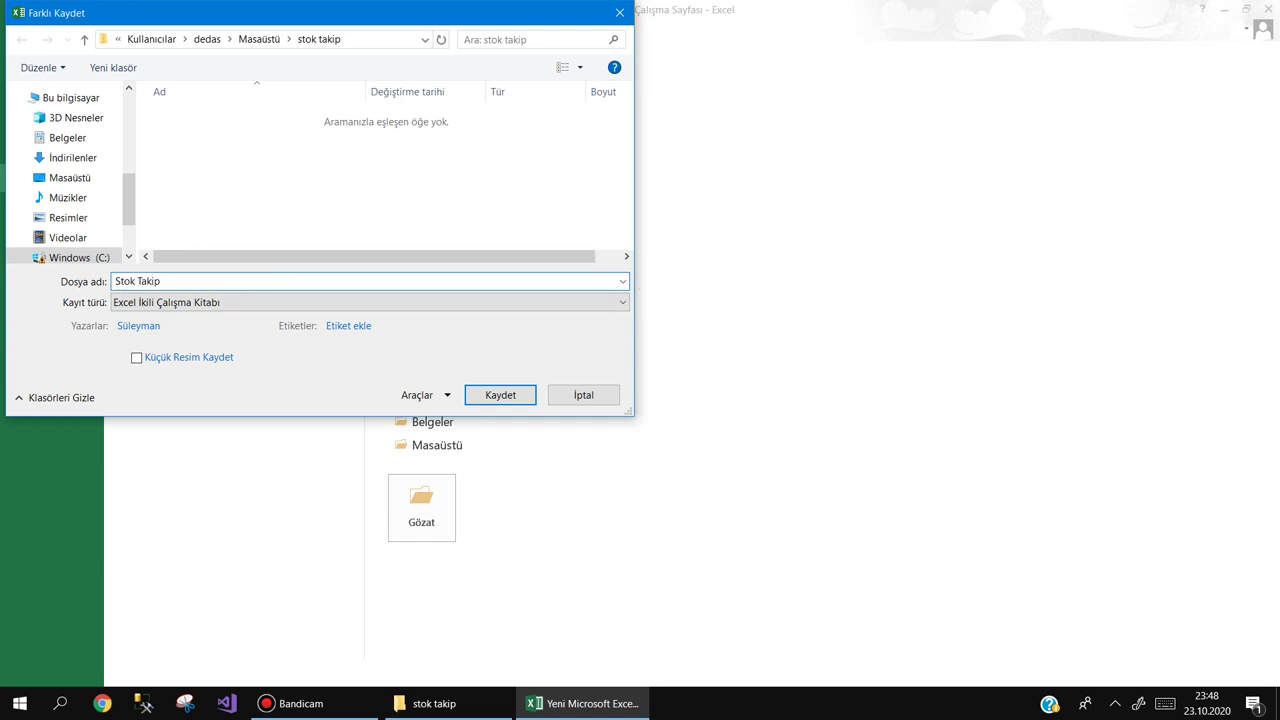
{"action": "key", "text": "Return"}
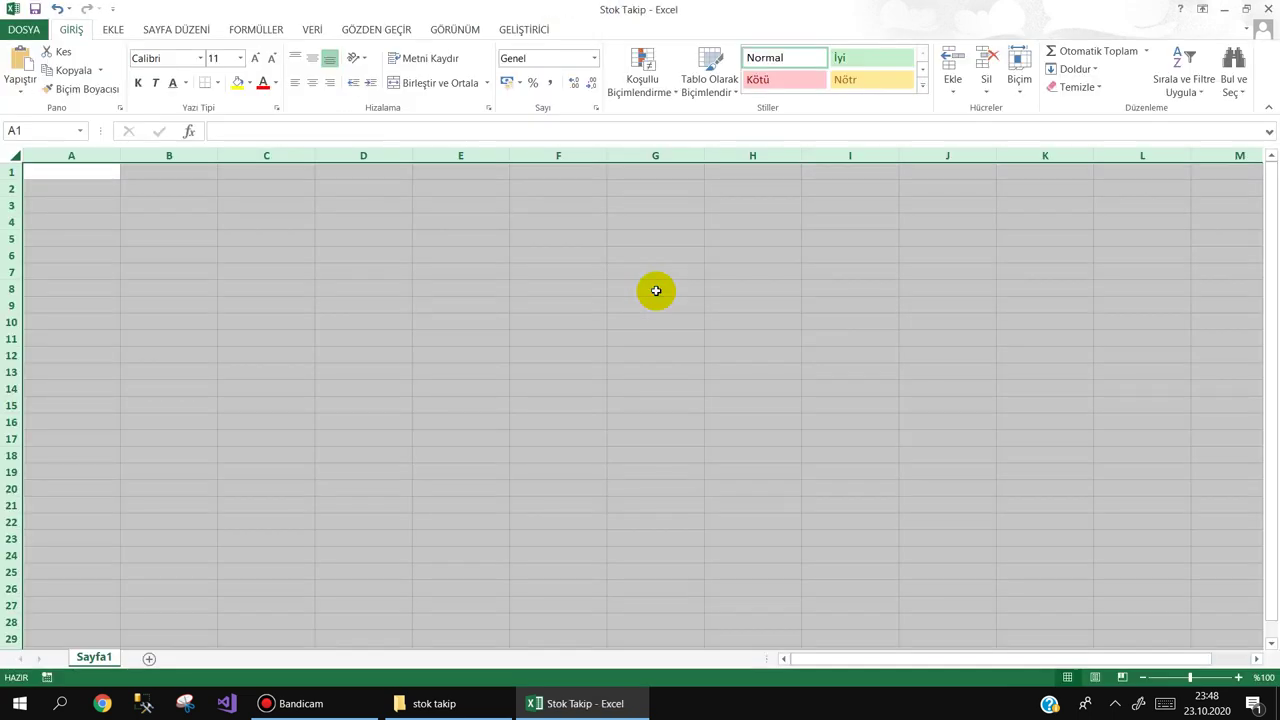
Step: Close Excel, delete the leftover blank workbook from stok takip, and reopen Stok Takip
{"action": "left_click", "coordinate": [117, 237]}
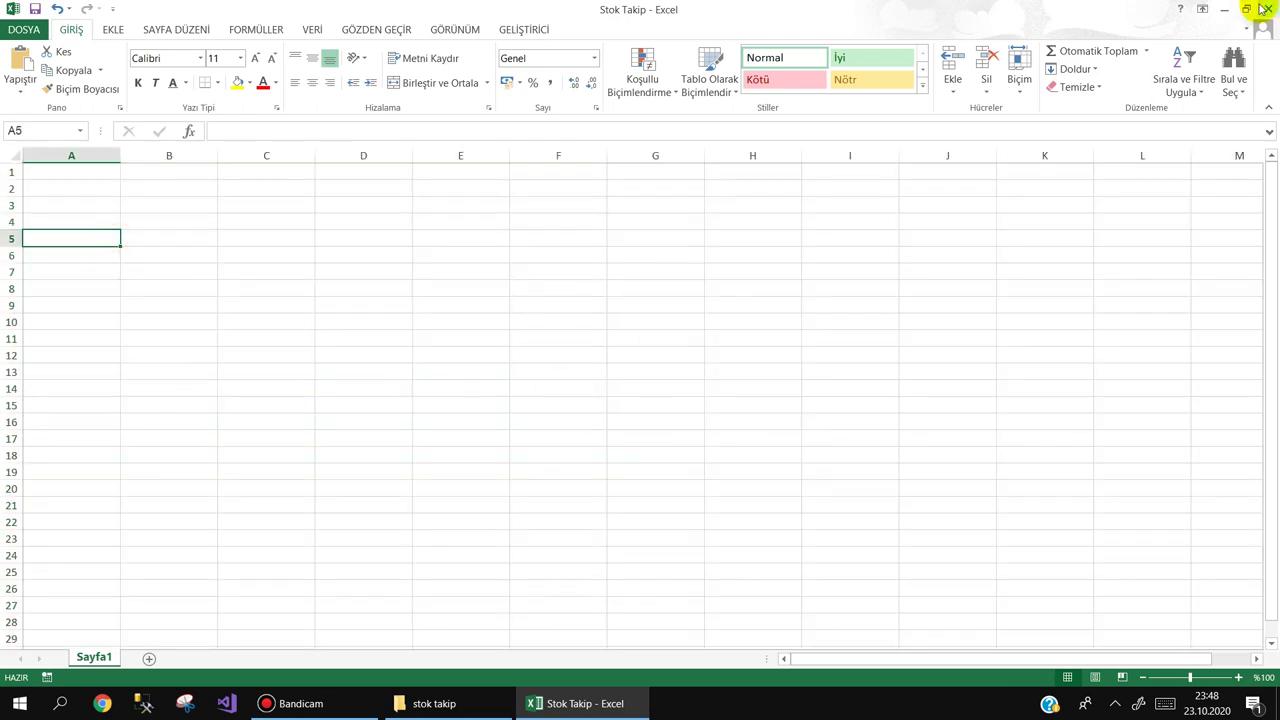
{"action": "left_click", "coordinate": [1266, 8]}
{"action": "double_click", "coordinate": [462, 196]}
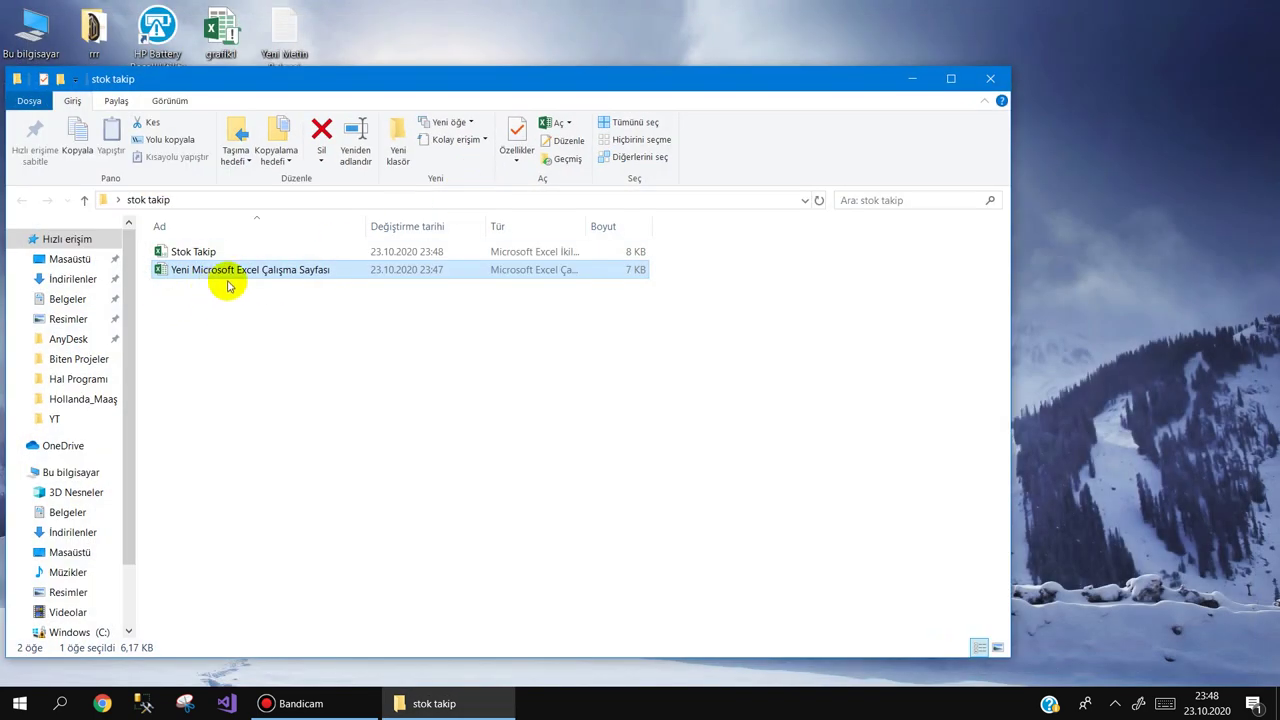
{"action": "key", "text": "Delete"}
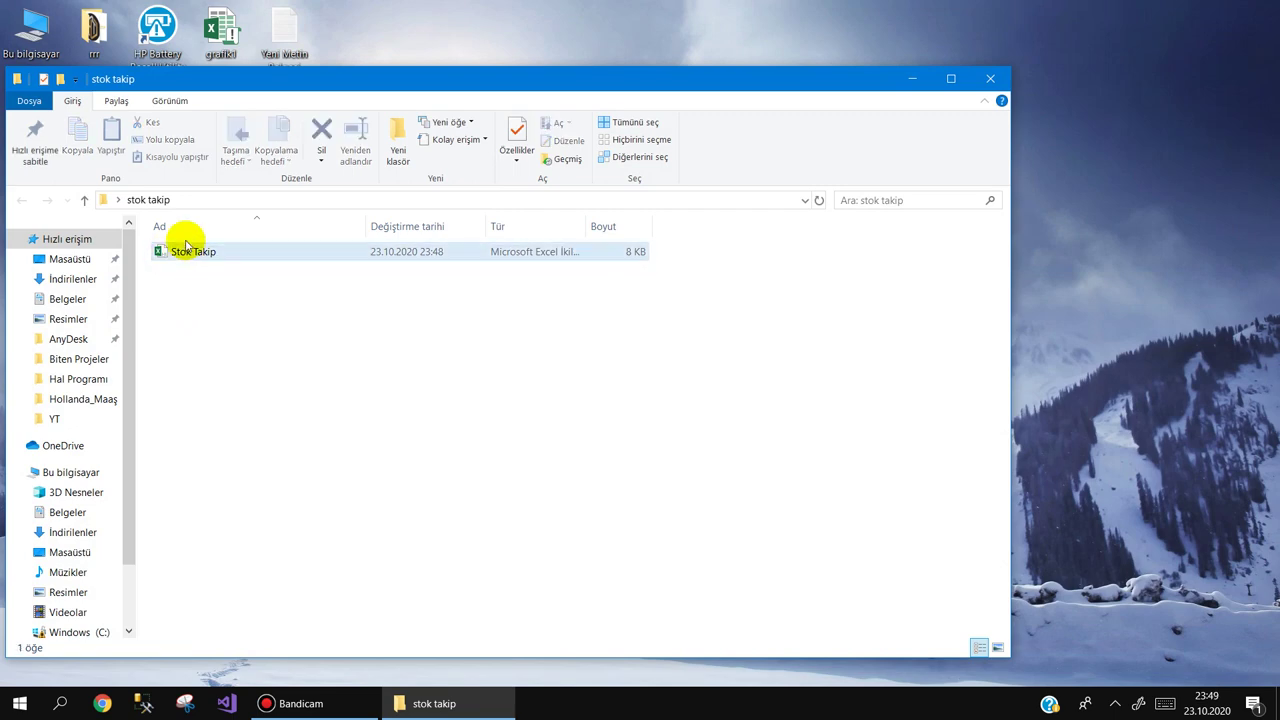
{"action": "left_click", "coordinate": [178, 250]}
{"action": "double_click", "coordinate": [178, 251]}
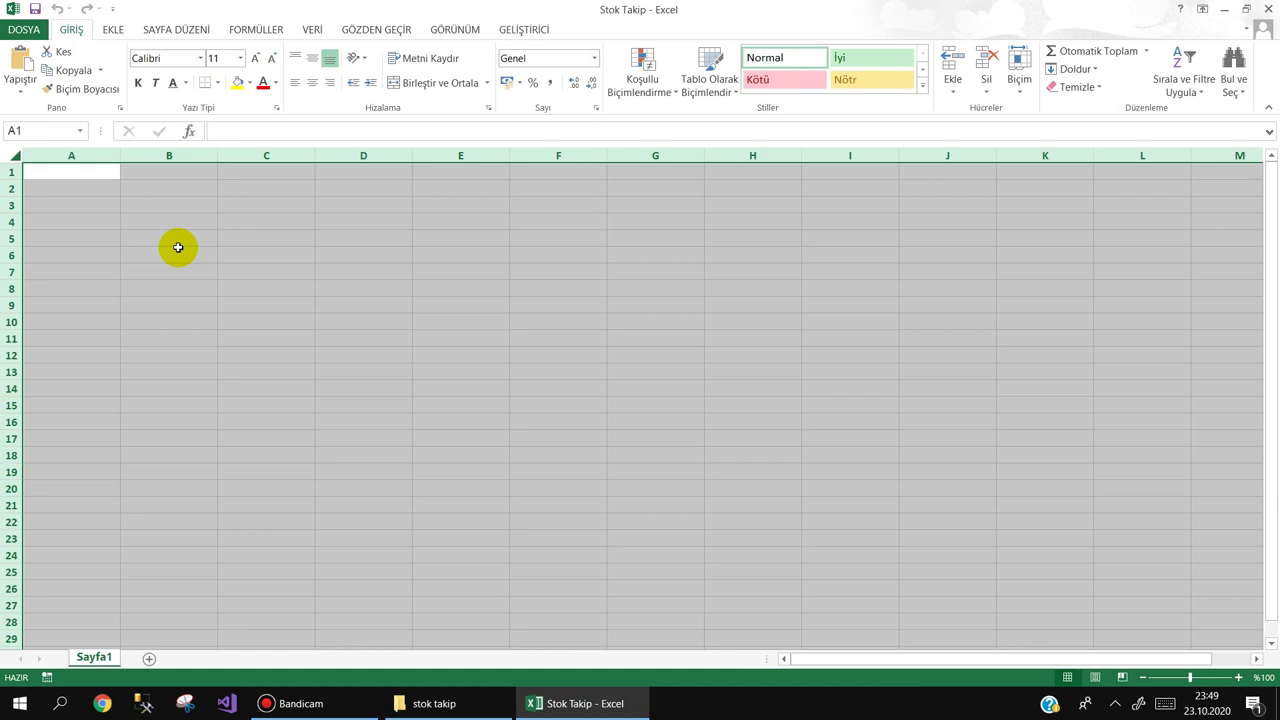
Step: Fill every cell of the sheet with blue
{"action": "left_click", "coordinate": [174, 249]}
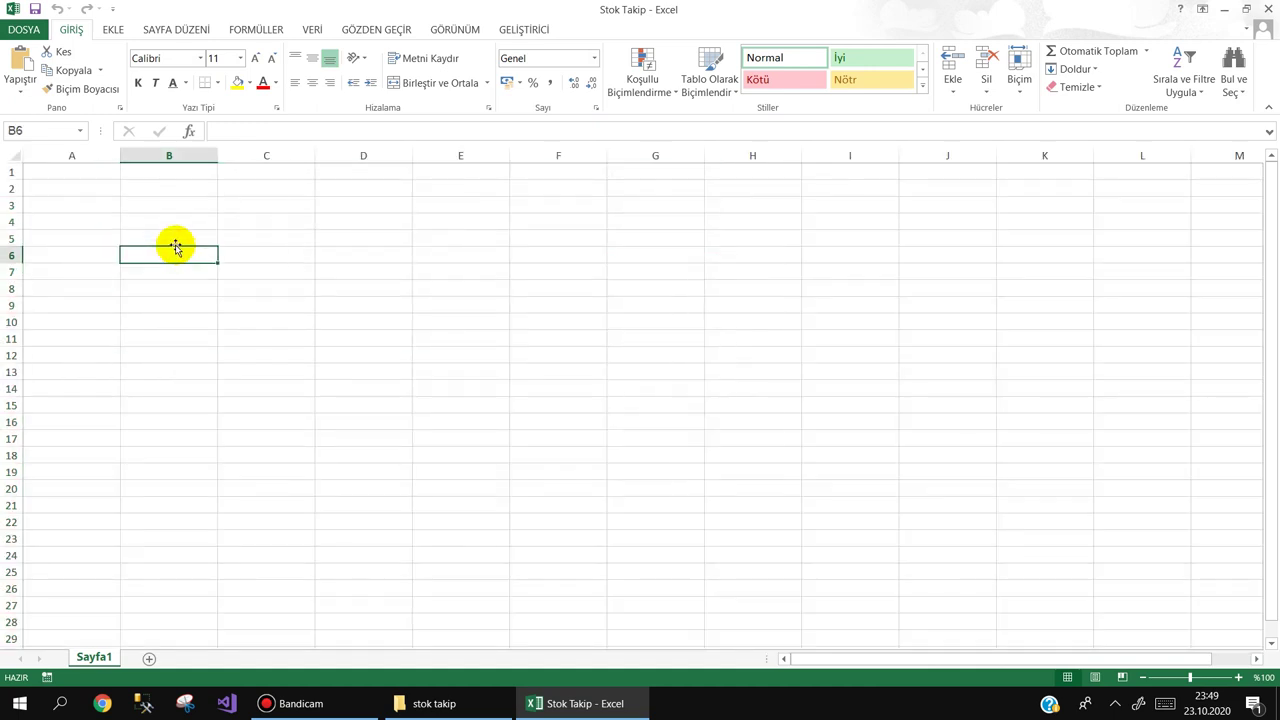
{"action": "left_click", "coordinate": [108, 224]}
{"action": "left_click", "coordinate": [12, 155]}
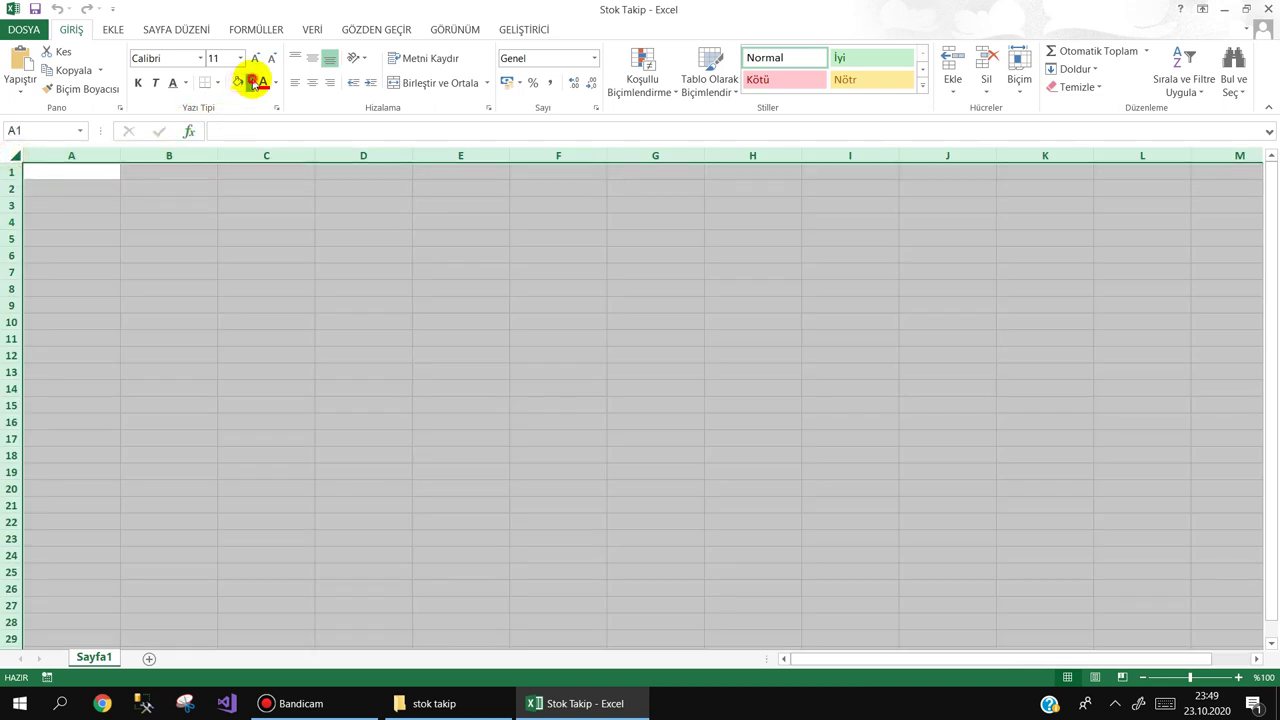
{"action": "left_click", "coordinate": [250, 83]}
{"action": "left_click", "coordinate": [333, 210]}
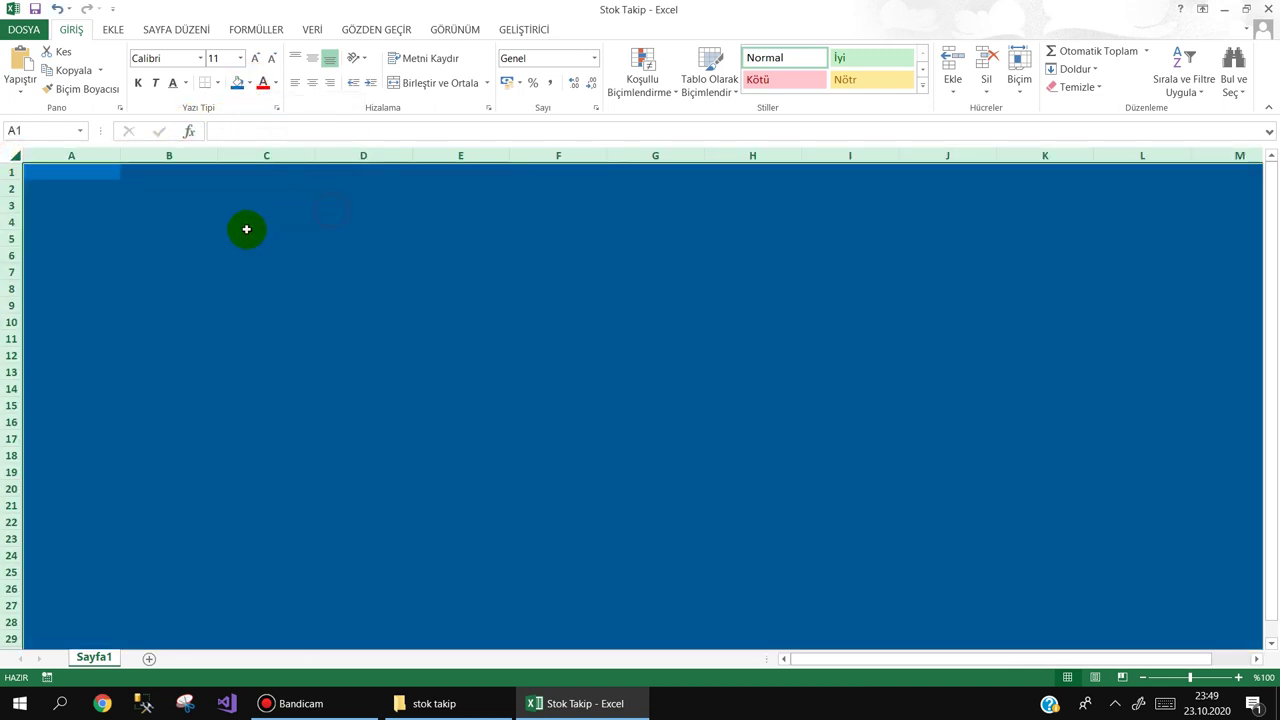
Step: Rename the Sayfa1 sheet to AnaSayfa
{"action": "left_click", "coordinate": [246, 224]}
{"action": "left_click", "coordinate": [103, 656]}
{"action": "left_click", "coordinate": [505, 327]}
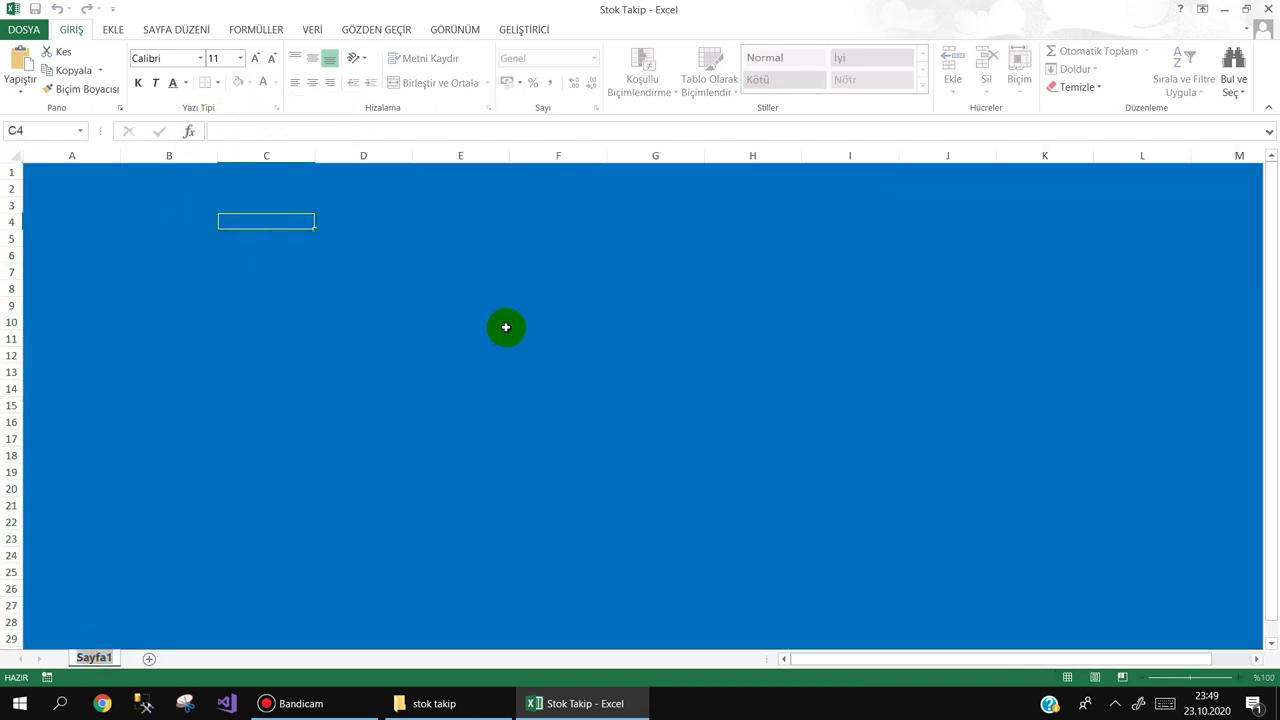
{"action": "type", "text": "Ana"}
{"action": "key", "text": "Return"}
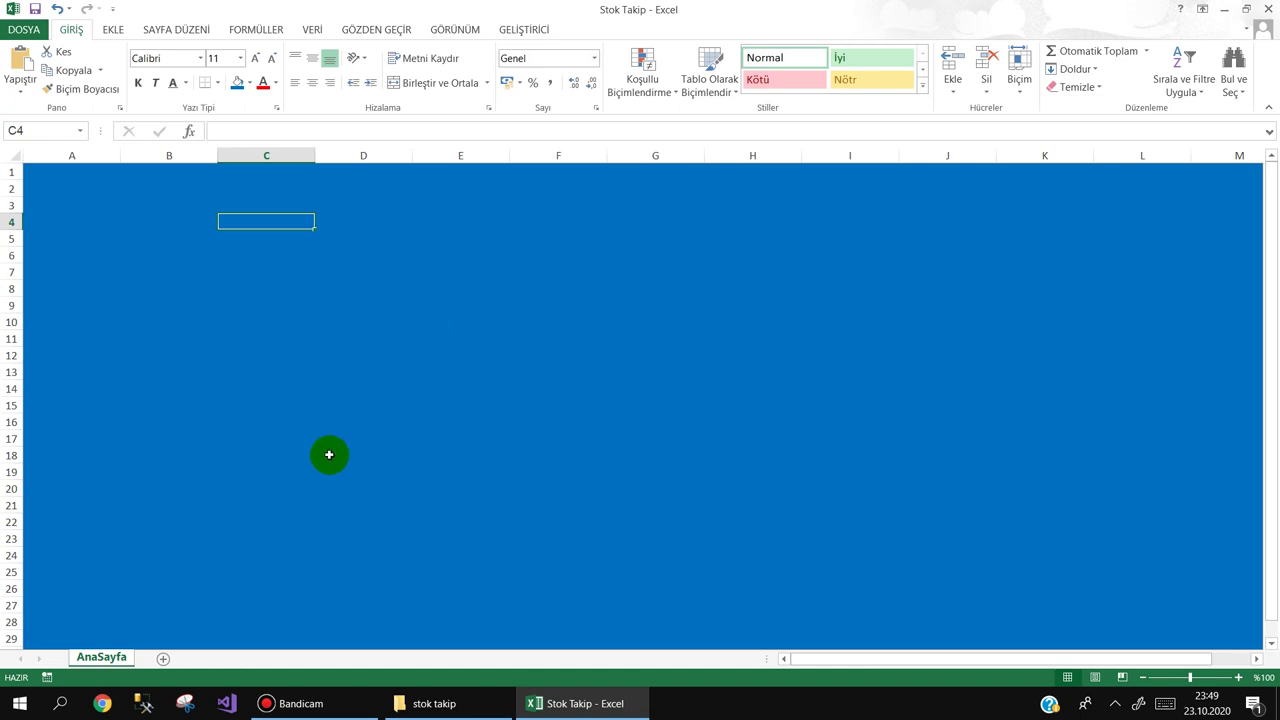
Step: Add a new sheet and name it Ayarlar
{"action": "left_click", "coordinate": [163, 658]}
{"action": "double_click", "coordinate": [160, 657]}
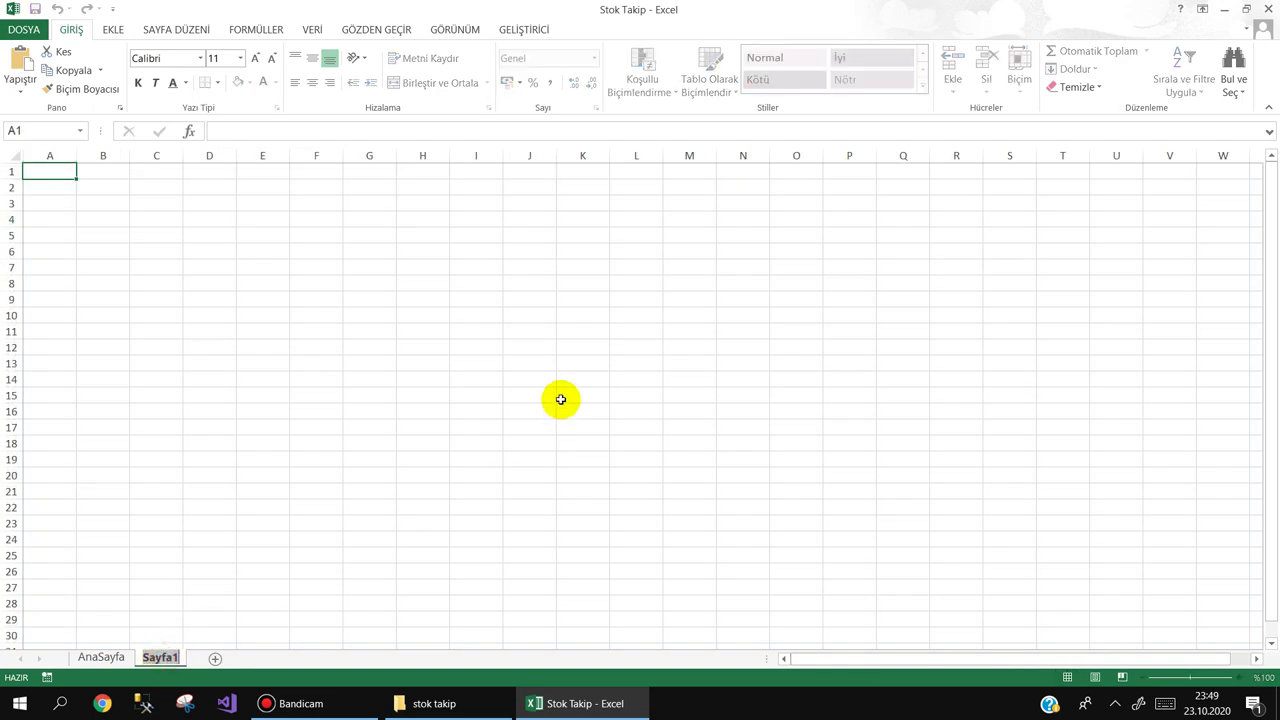
{"action": "type", "text": "Ayarlar"}
{"action": "key", "text": "Return"}
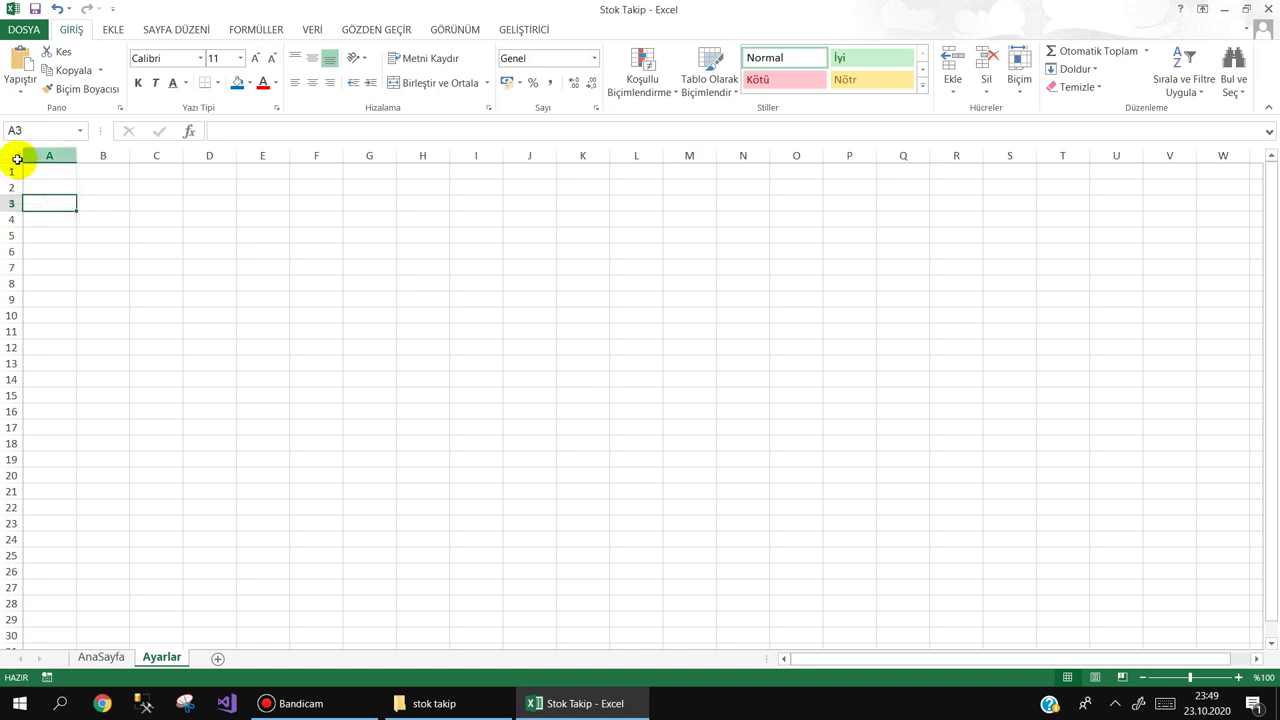
Step: Widen all columns on the Ayarlar sheet at once
{"action": "left_click", "coordinate": [15, 157]}
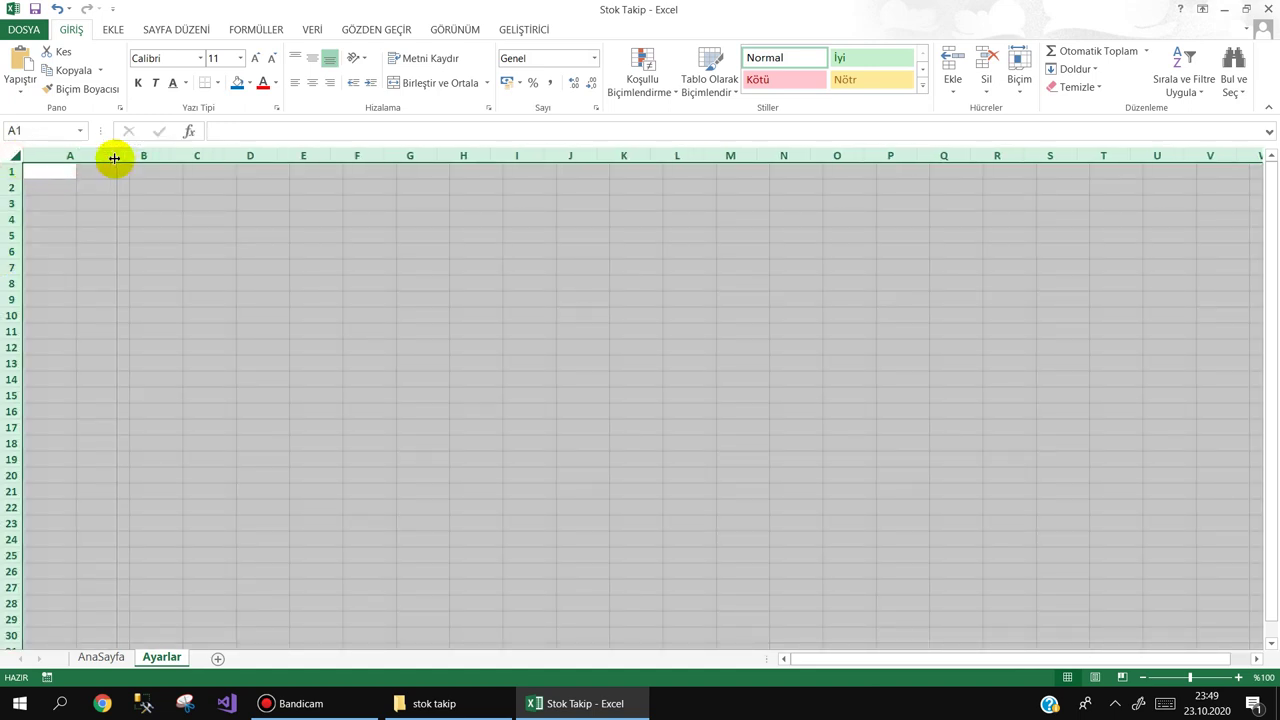
{"action": "left_click_drag", "start_coordinate": [73, 158], "coordinate": [117, 157]}
{"action": "left_click", "coordinate": [80, 171]}
Step: Type the heading 'Stok Id' in A1 and enter the value 3 in A2 below it
{"action": "type", "text": "Stok Id"}
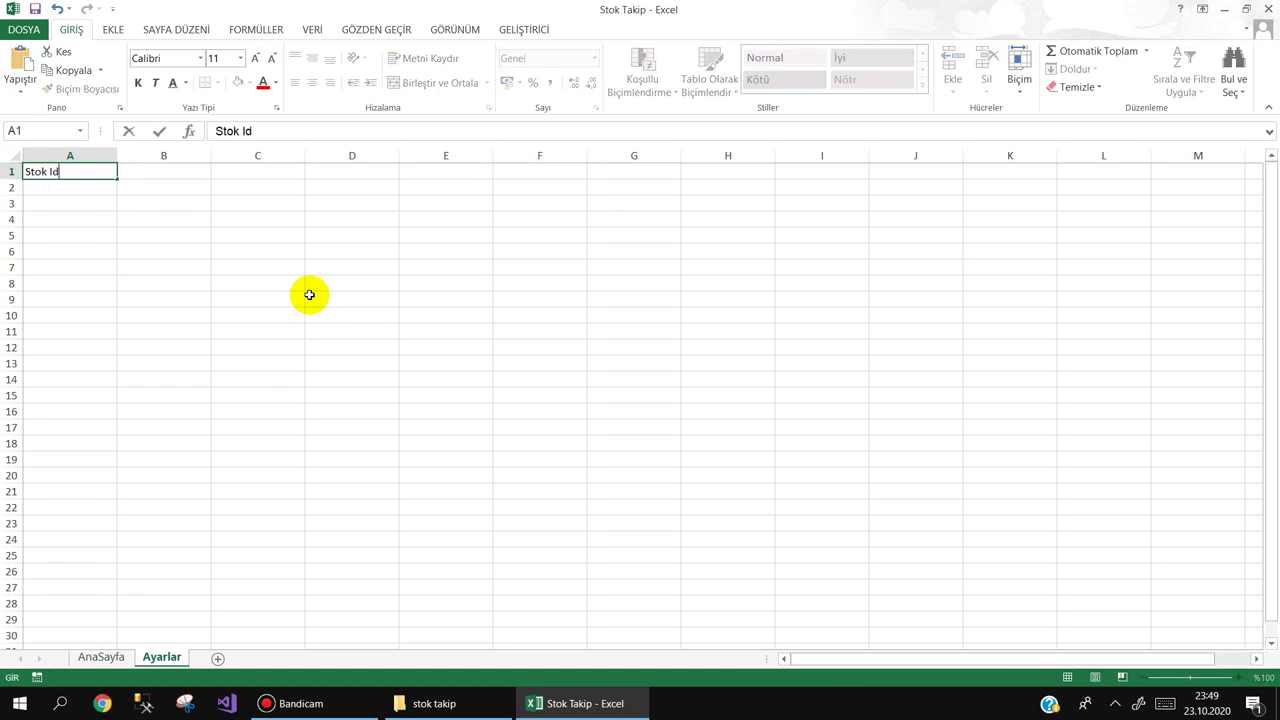
{"action": "key", "text": "Return"}
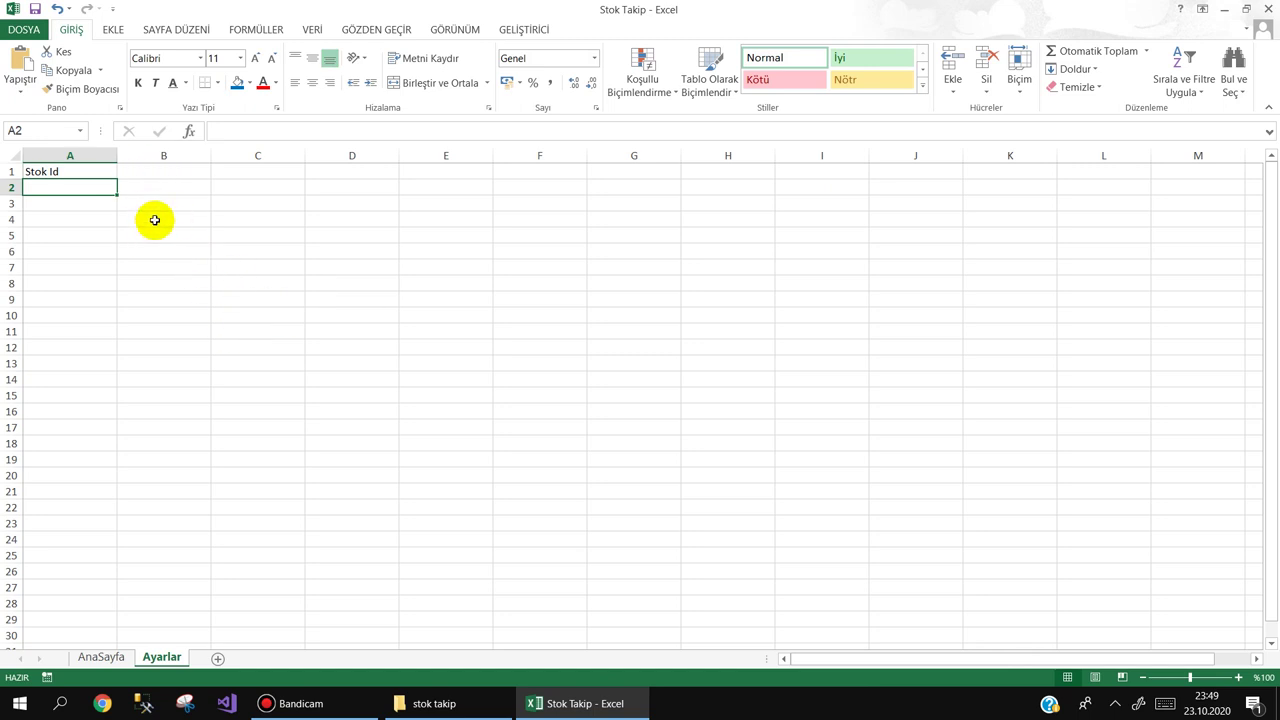
{"action": "type", "text": "1"}
{"action": "key", "text": "Return"}
{"action": "left_click", "coordinate": [61, 186]}
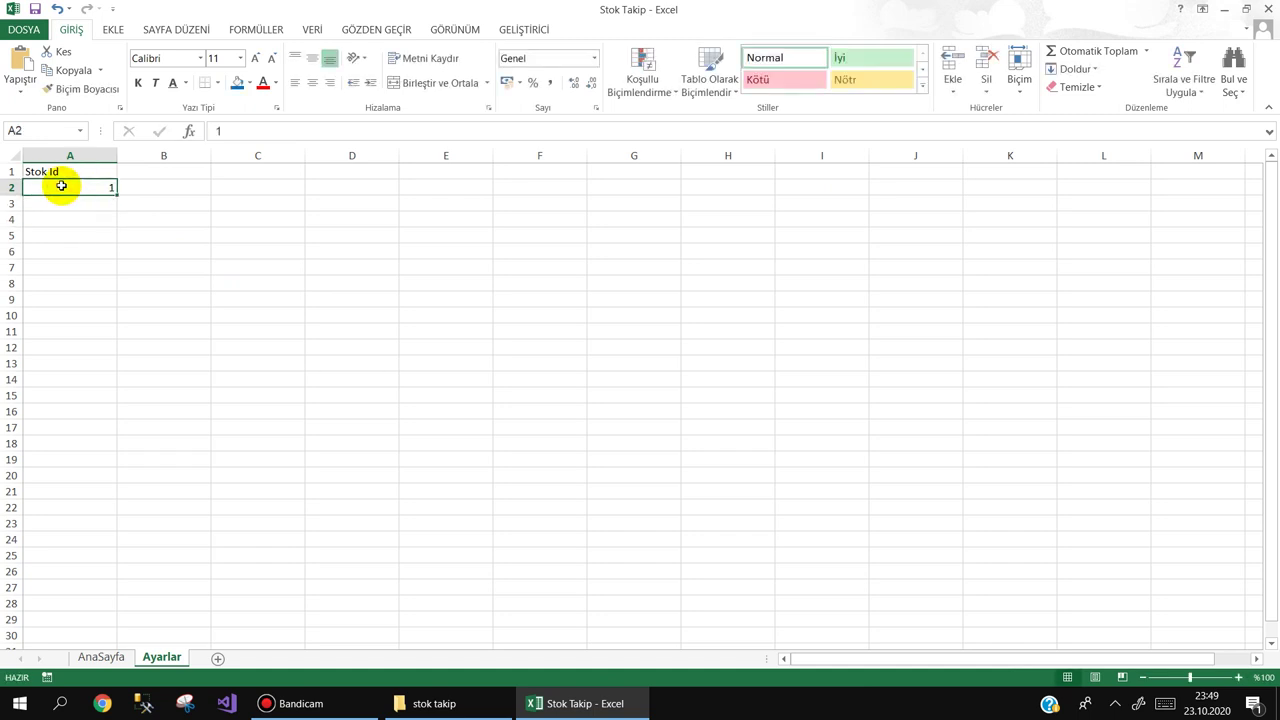
{"action": "type", "text": "2"}
{"action": "key", "text": "Return"}
{"action": "left_click", "coordinate": [77, 185]}
{"action": "type", "text": "3"}
{"action": "key", "text": "Return"}
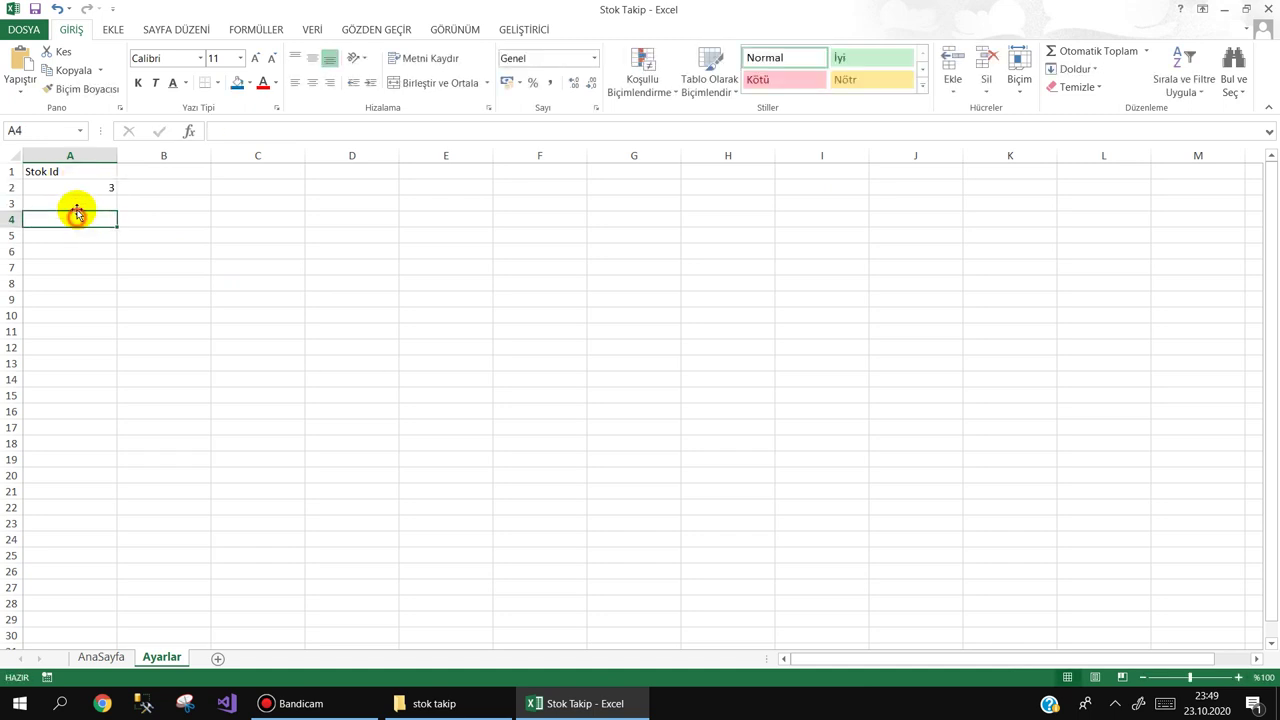
{"action": "left_click", "coordinate": [79, 188]}
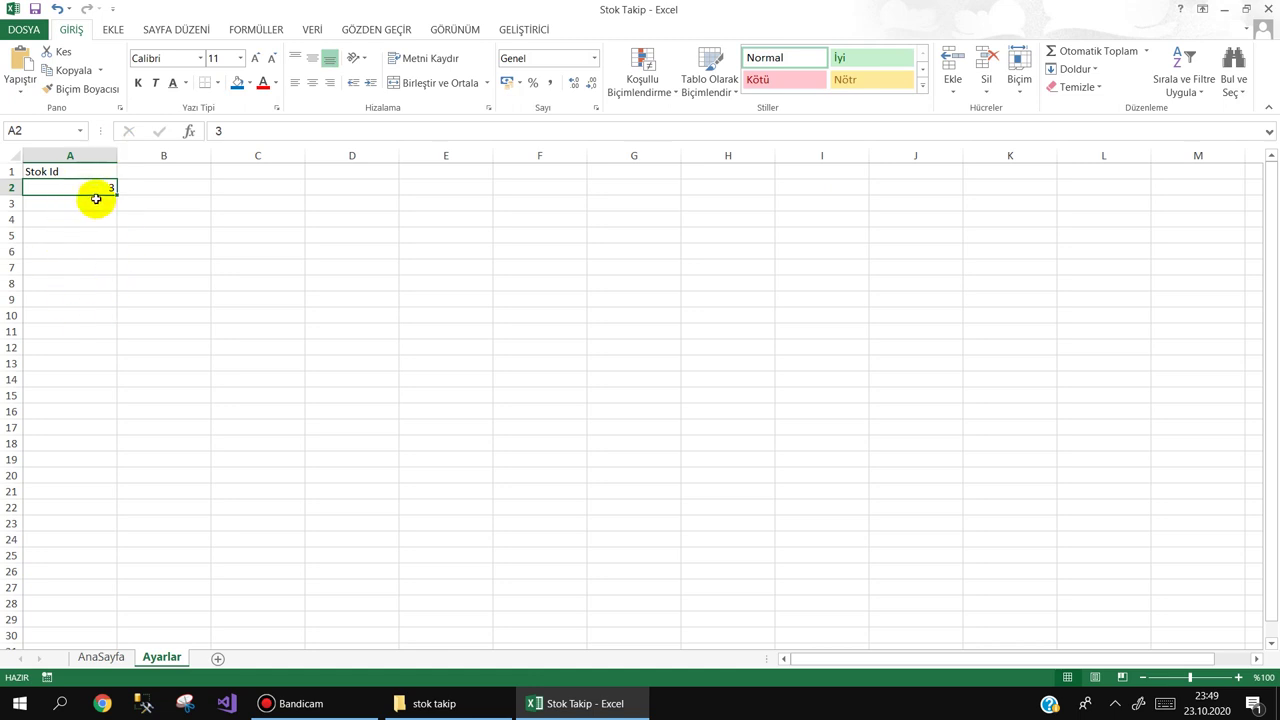
{"action": "left_click", "coordinate": [120, 234]}
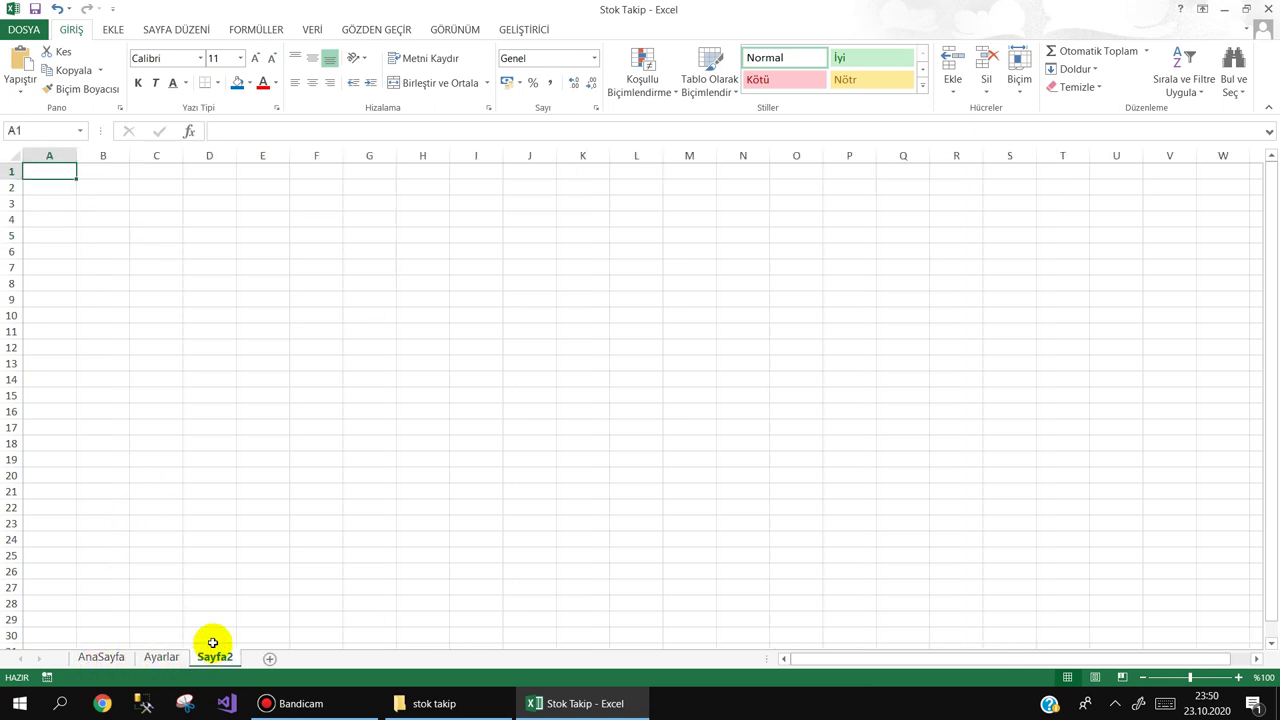
Step: Rename Sayfa2 to Stoklar
{"action": "double_click", "coordinate": [213, 655]}
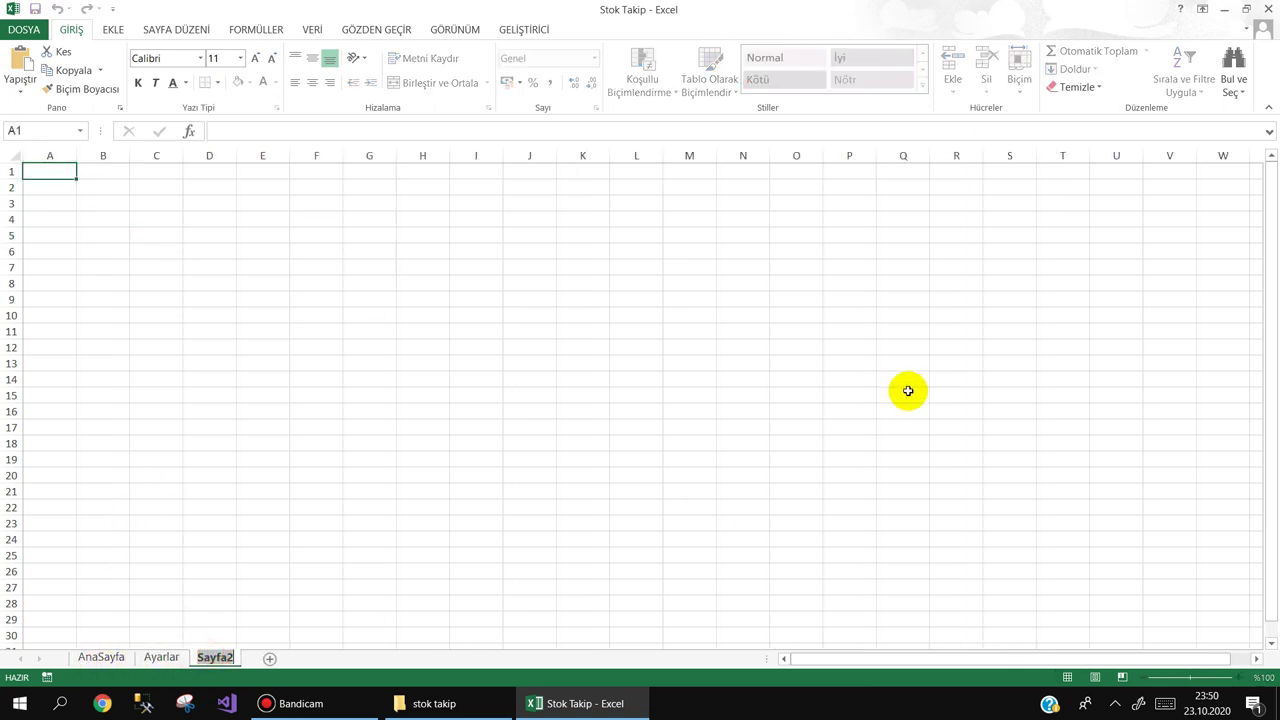
{"action": "type", "text": "St"}
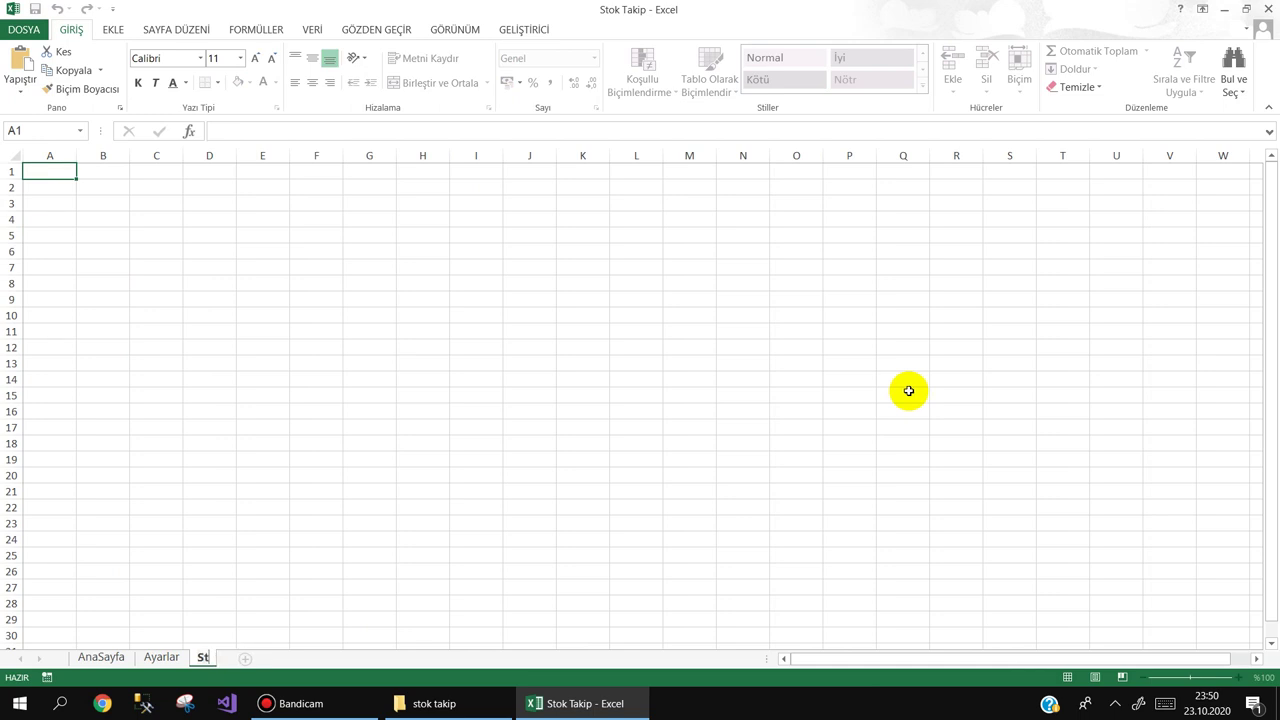
{"action": "type", "text": "oklar"}
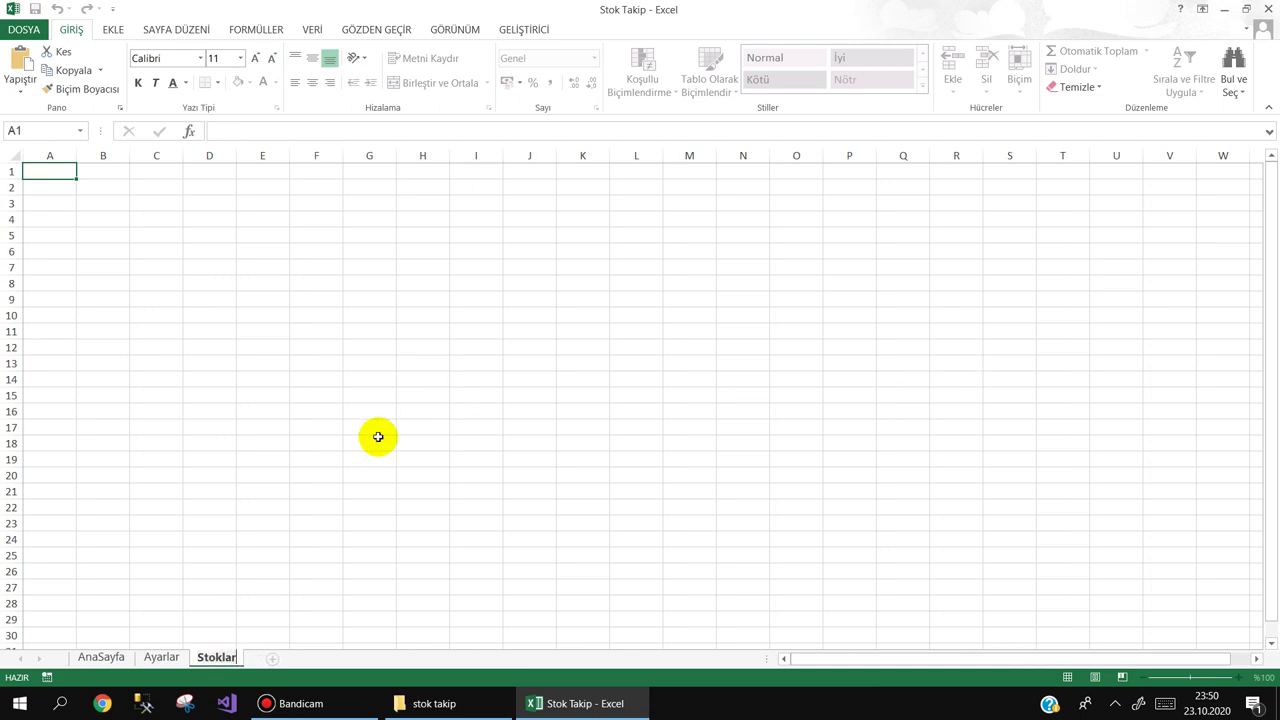
{"action": "left_click", "coordinate": [208, 476]}
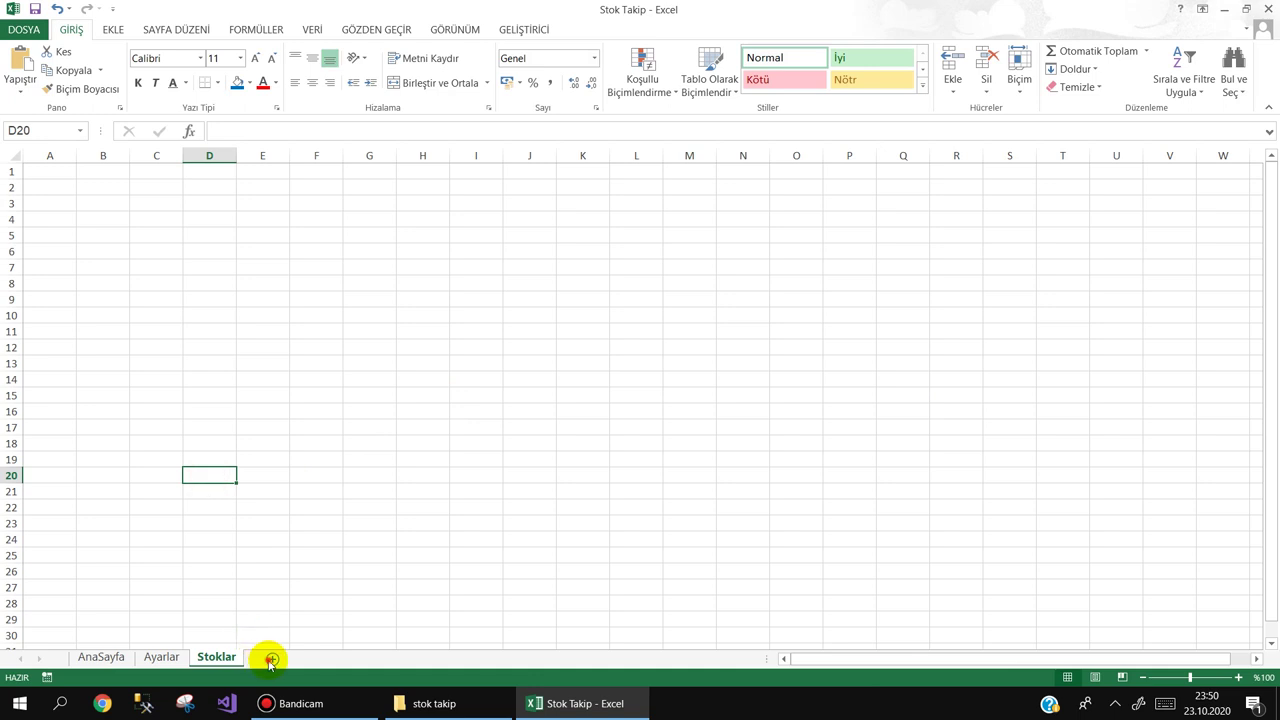
Step: Add another sheet and name it Giren
{"action": "left_click", "coordinate": [270, 658]}
{"action": "double_click", "coordinate": [266, 657]}
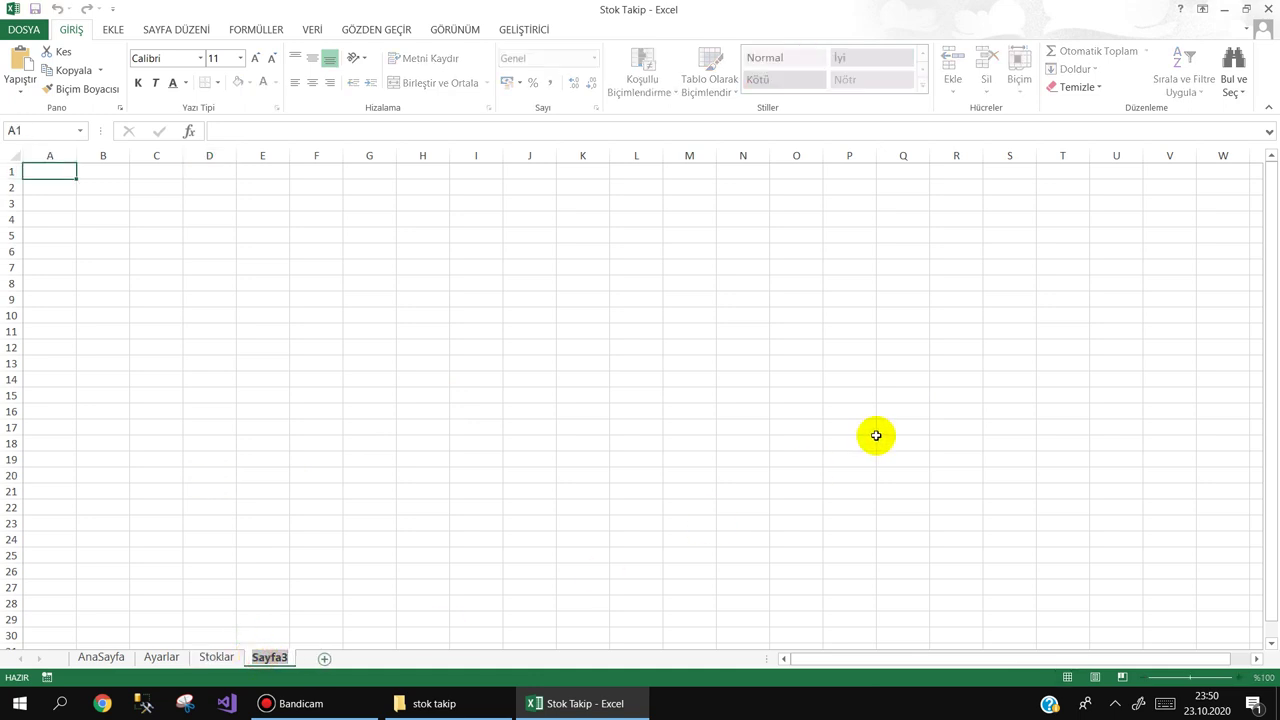
{"action": "type", "text": "Giren"}
{"action": "key", "text": "Return"}
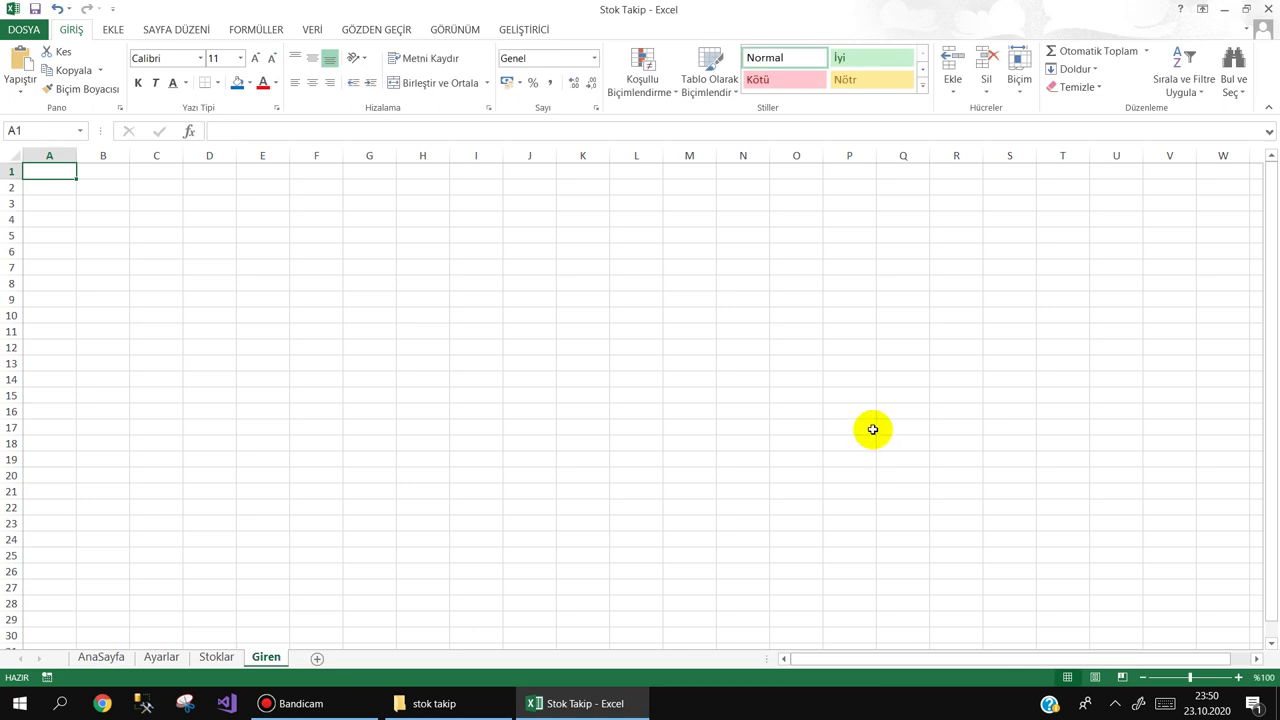
Step: Add one more sheet and name it C
{"action": "left_click", "coordinate": [317, 658]}
{"action": "double_click", "coordinate": [314, 657]}
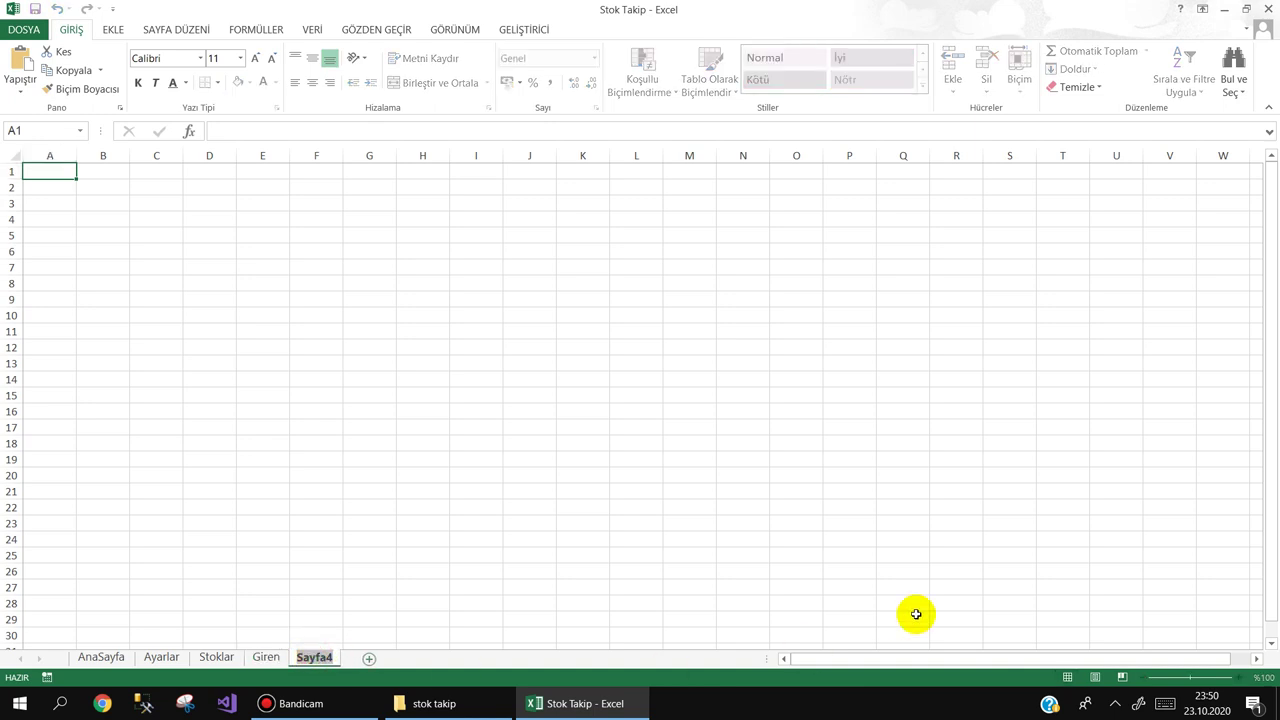
{"action": "type", "text": "ckan"}
{"action": "key", "text": "BackSpace"}
{"action": "key", "text": "BackSpace"}
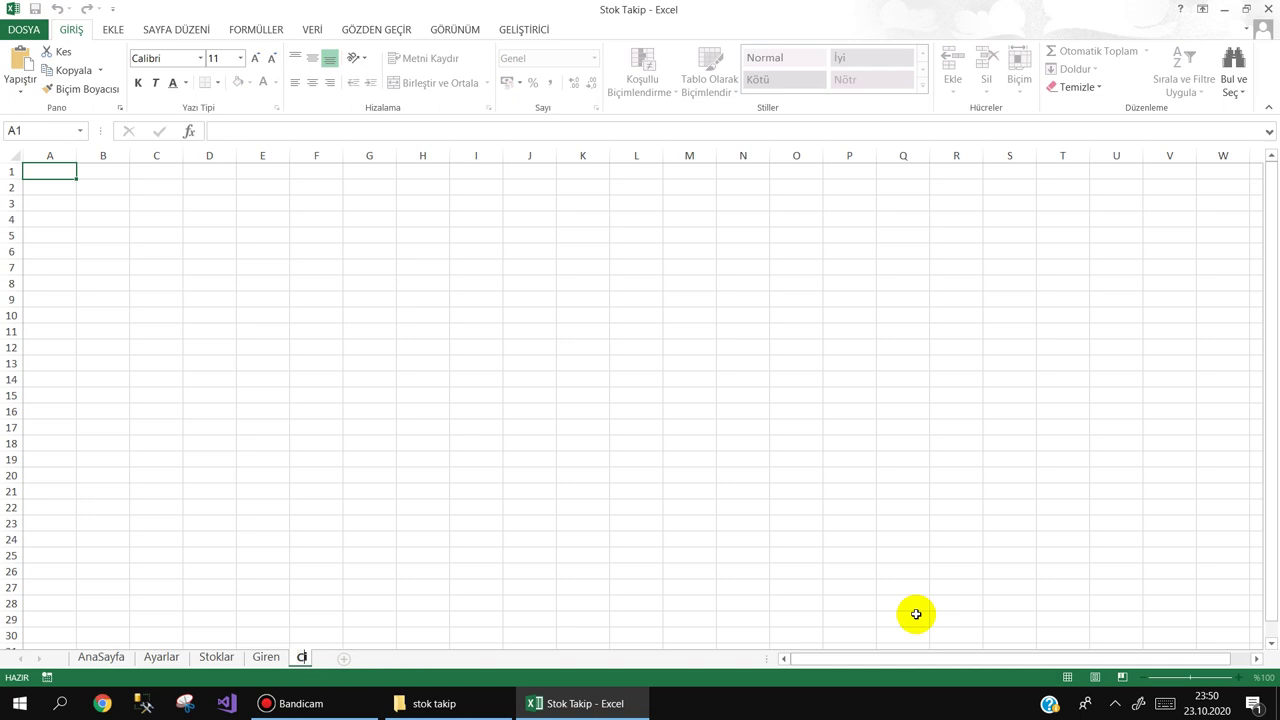
{"action": "key", "text": "Return"}
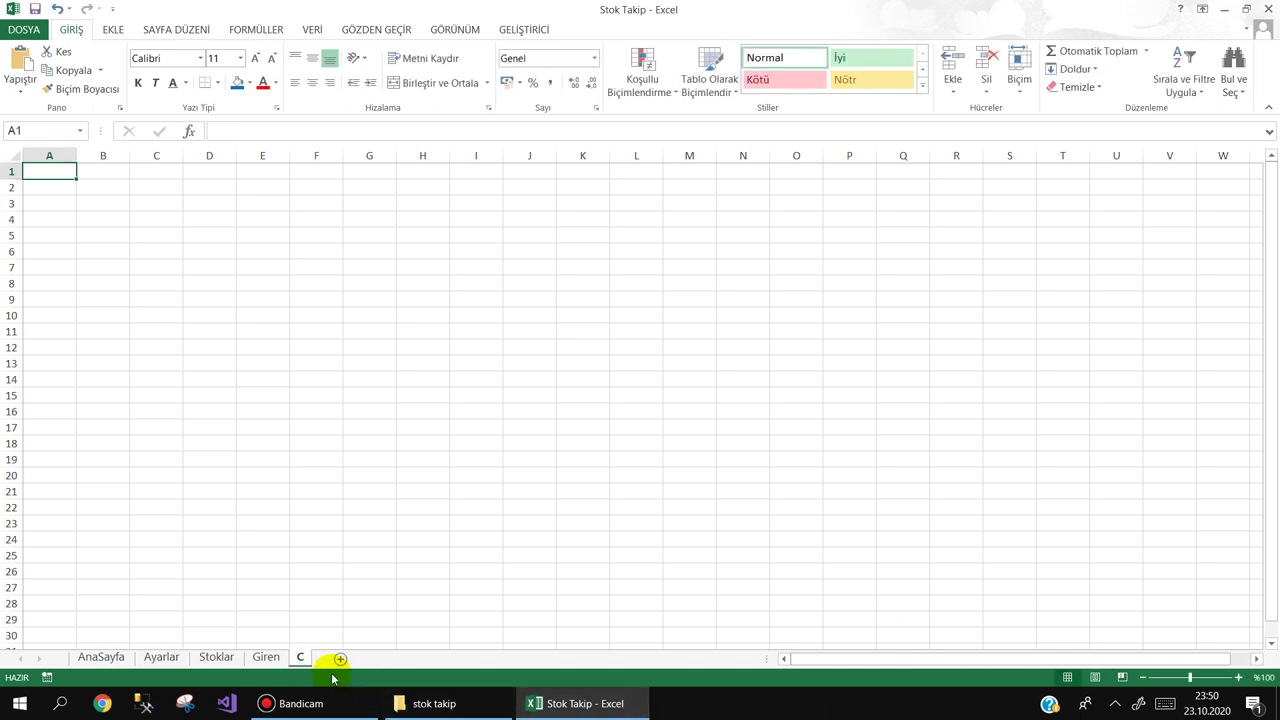
Step: Rename the Giren sheet to G and return to the Stoklar sheet
{"action": "left_click", "coordinate": [262, 658]}
{"action": "double_click", "coordinate": [260, 660]}
{"action": "type", "text": "G"}
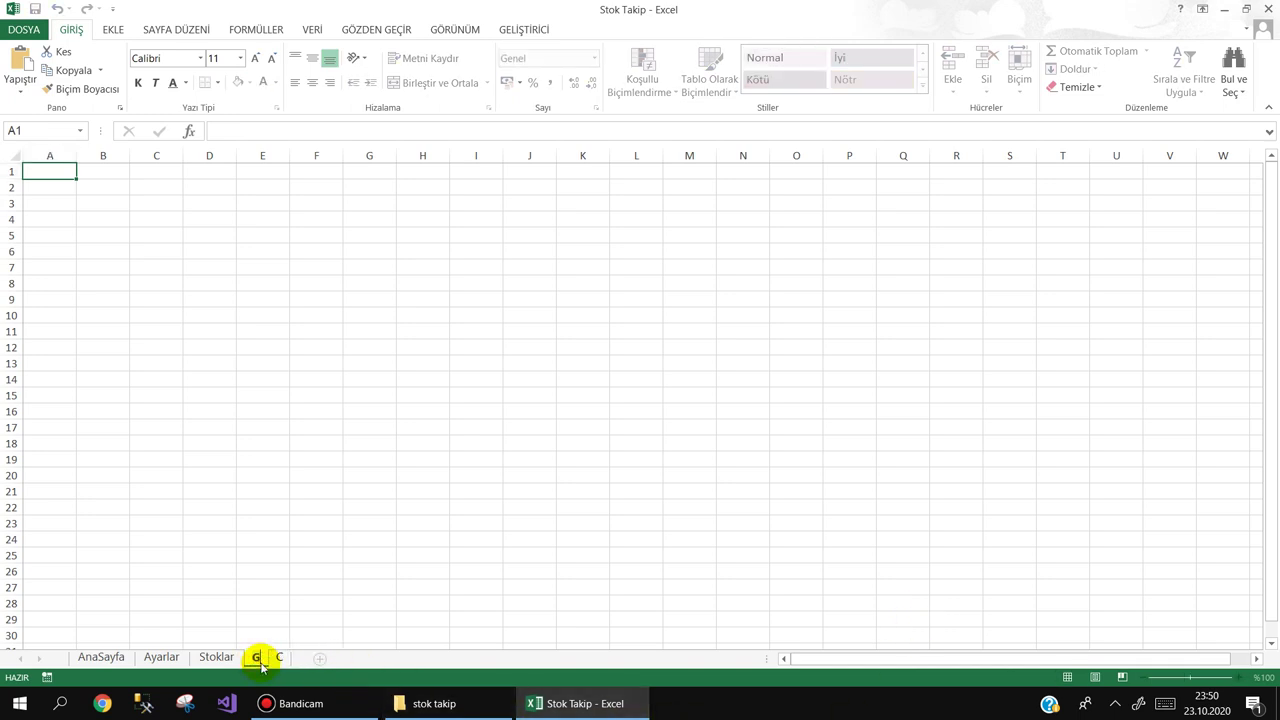
{"action": "key", "text": "Return"}
{"action": "left_click", "coordinate": [245, 553]}
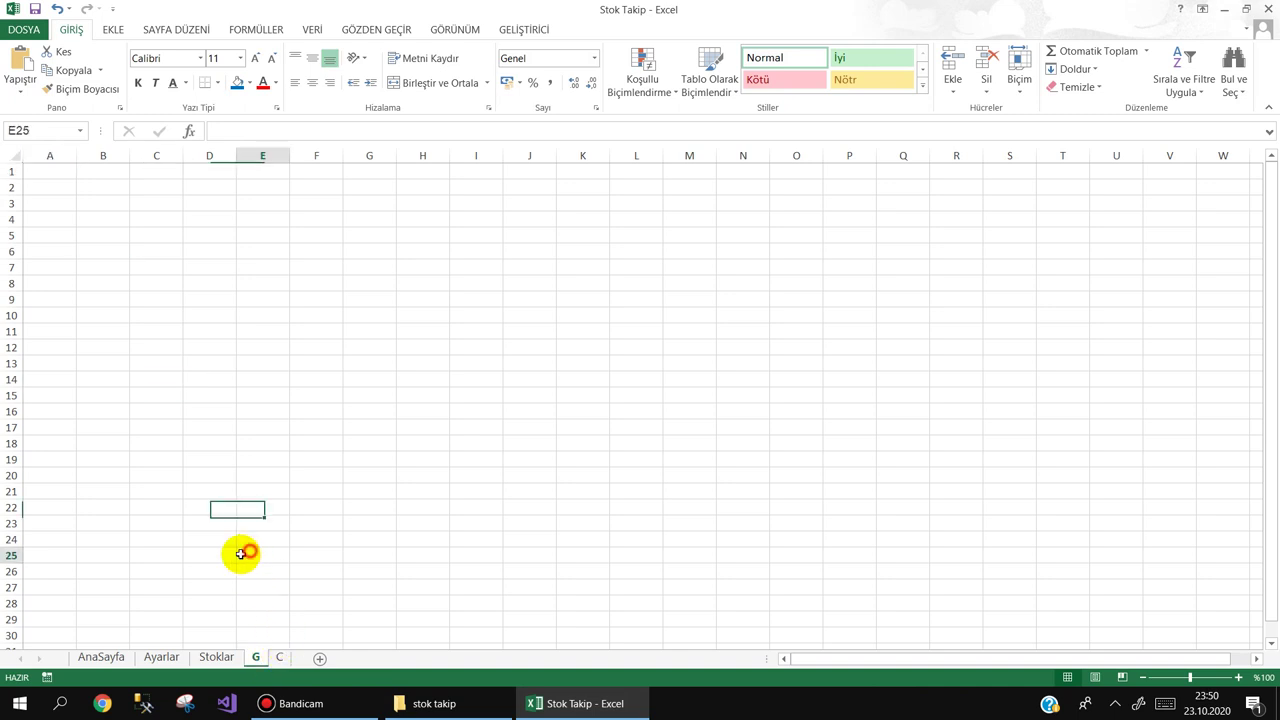
{"action": "left_click", "coordinate": [216, 657]}
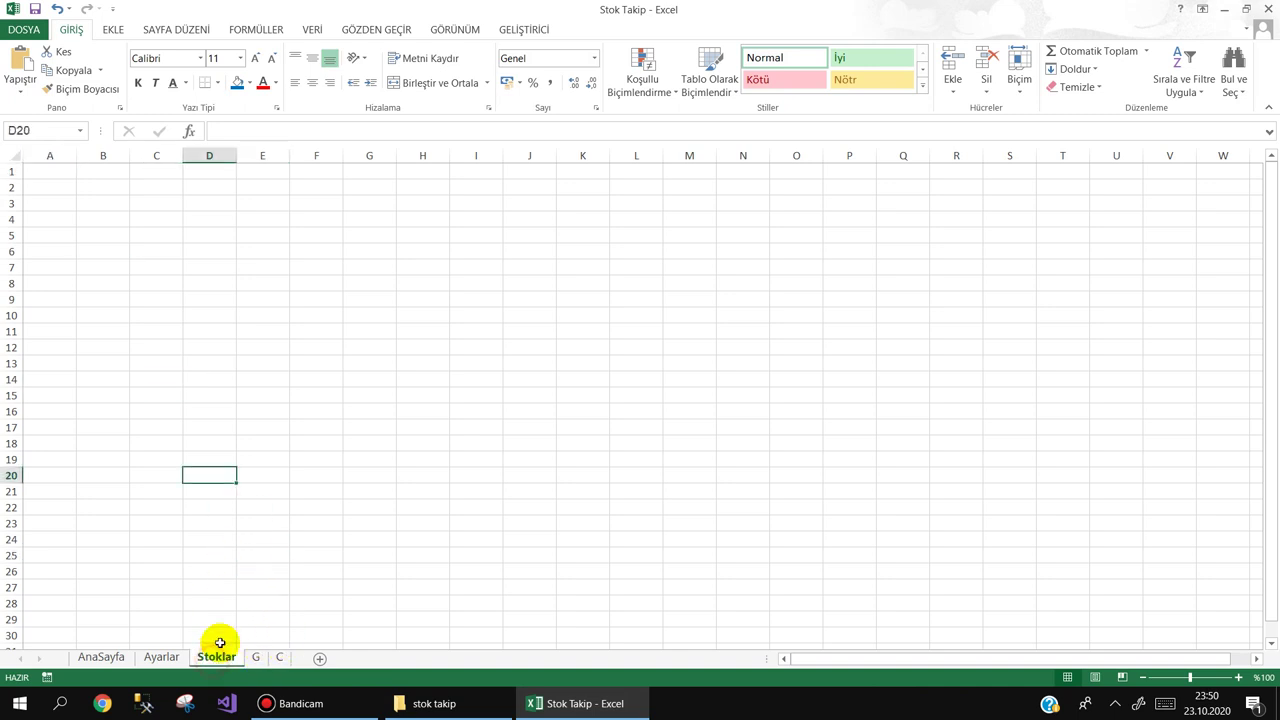
Step: Select the whole Stoklar sheet, widen every column, and zoom in on the grid
{"action": "left_click", "coordinate": [11, 157]}
{"action": "left_click_drag", "start_coordinate": [73, 157], "coordinate": [128, 153]}
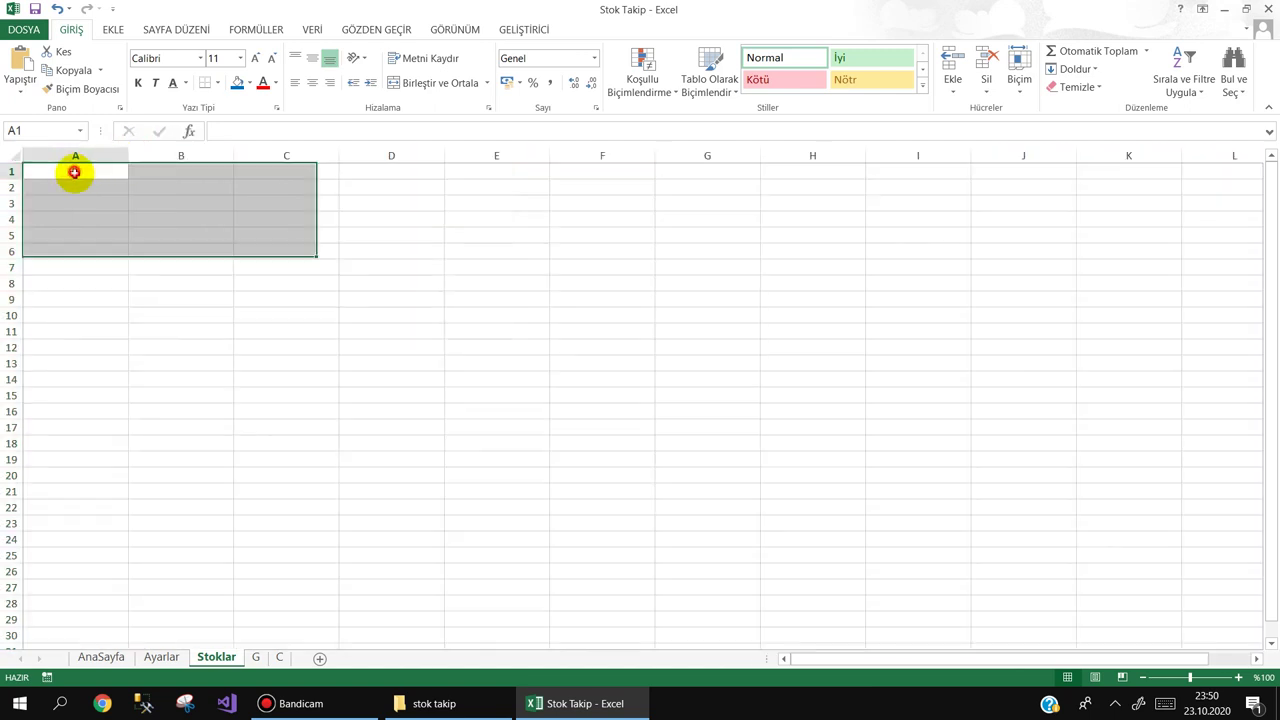
{"action": "left_click", "coordinate": [74, 171]}
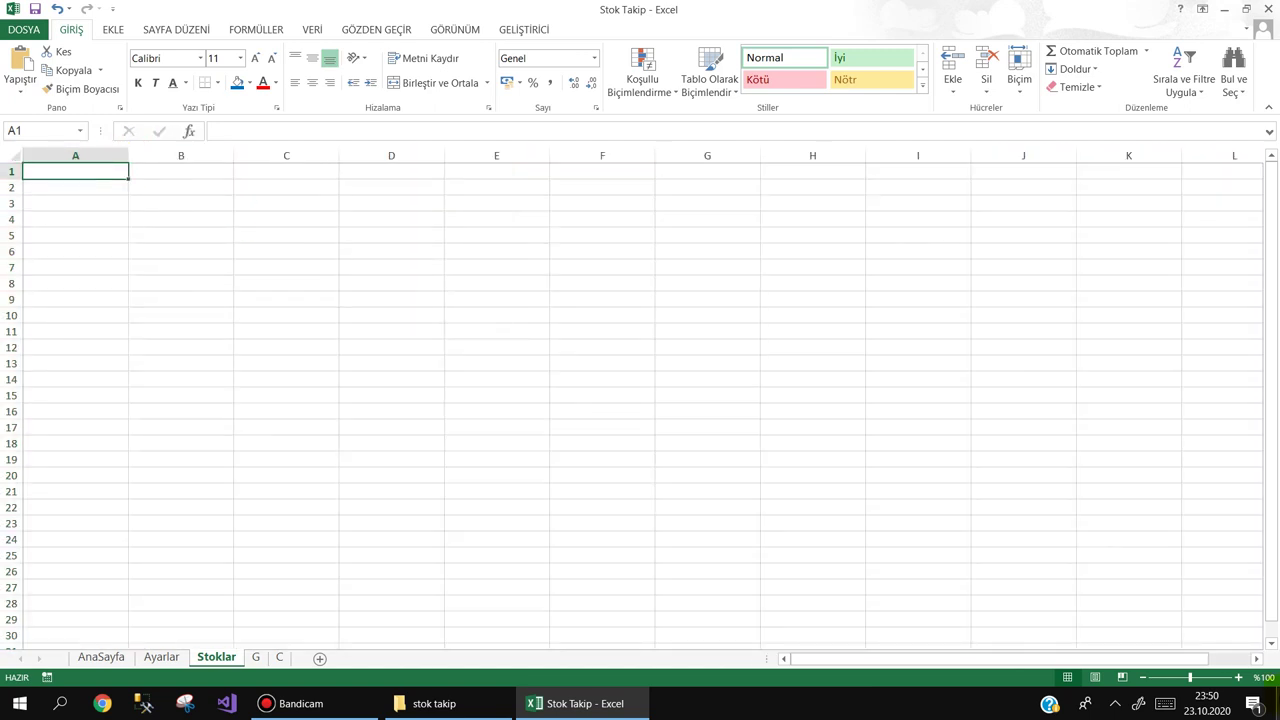
{"action": "left_click", "coordinate": [1239, 677]}
{"action": "left_click", "coordinate": [1239, 677]}
{"action": "left_click", "coordinate": [1239, 677]}
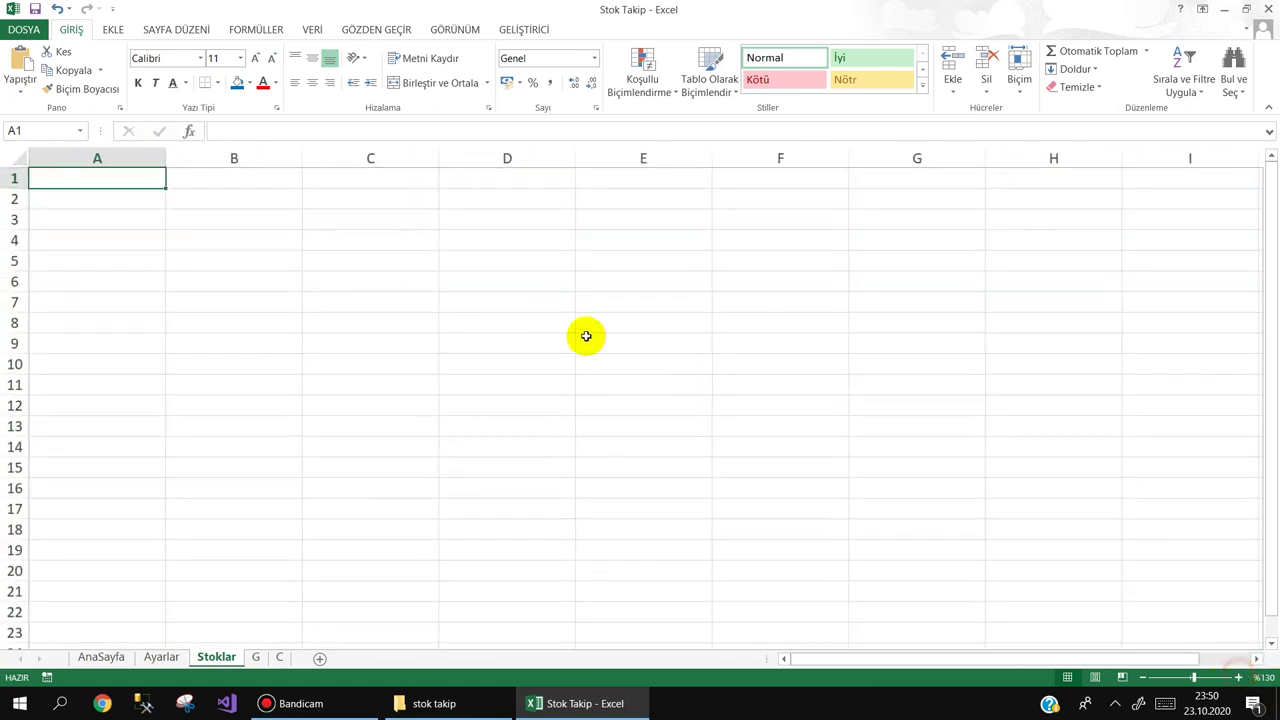
Step: Enter headers Stok Kodu, Stok Adı, Giren Toplam, Çıkan Toplam and Stok Mevcudu across A1:E1
{"action": "type", "text": "Stok"}
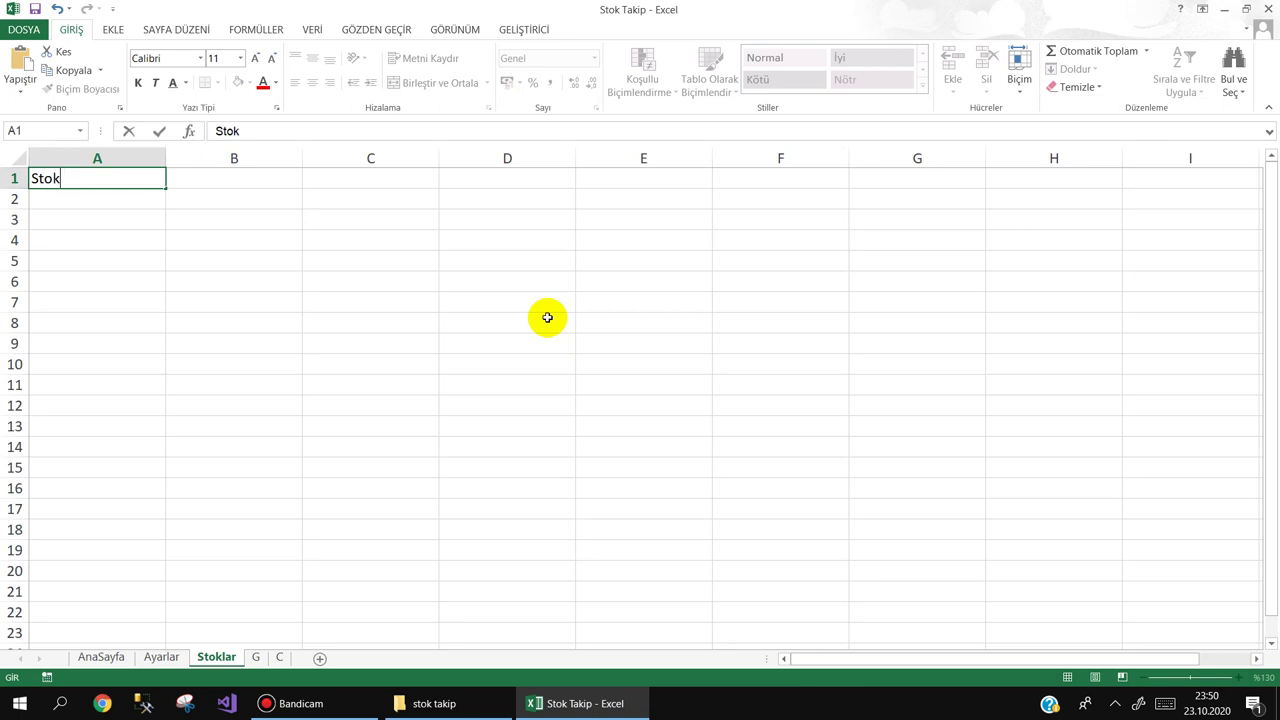
{"action": "type", "text": " Ko"}
{"action": "type", "text": "du"}
{"action": "key", "text": "Tab"}
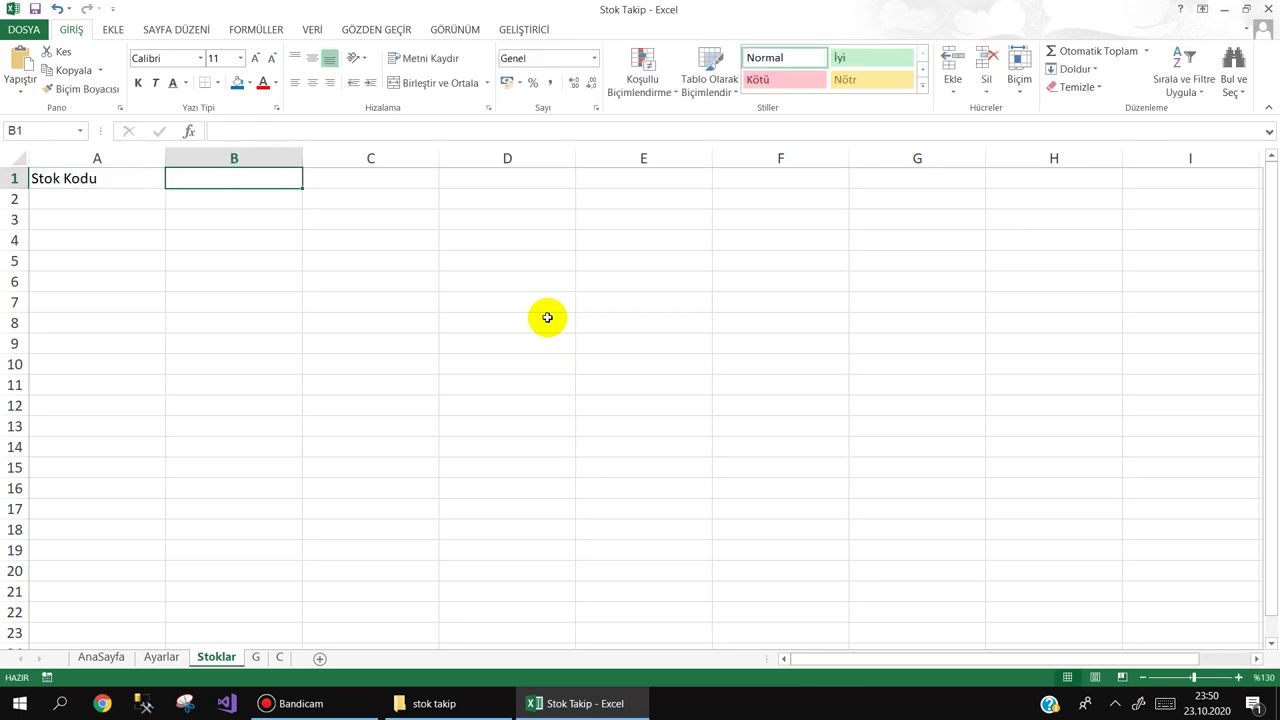
{"action": "type", "text": "Stok Adı"}
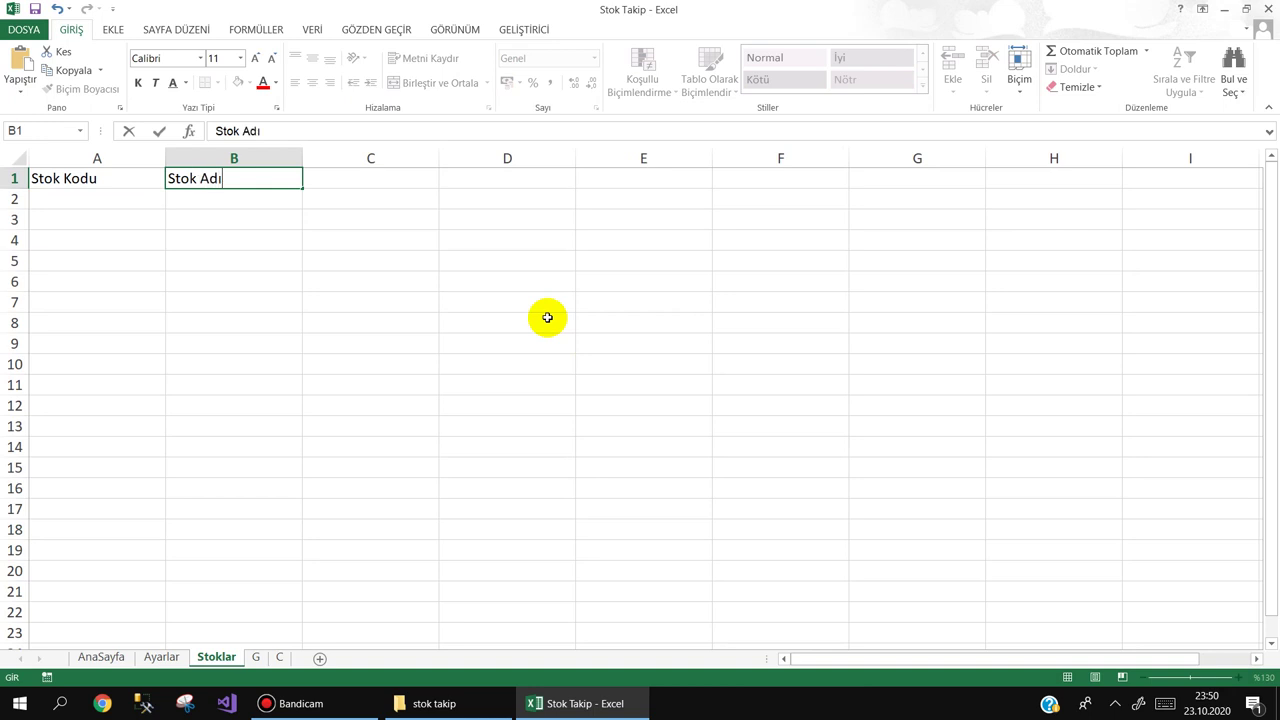
{"action": "key", "text": "Tab"}
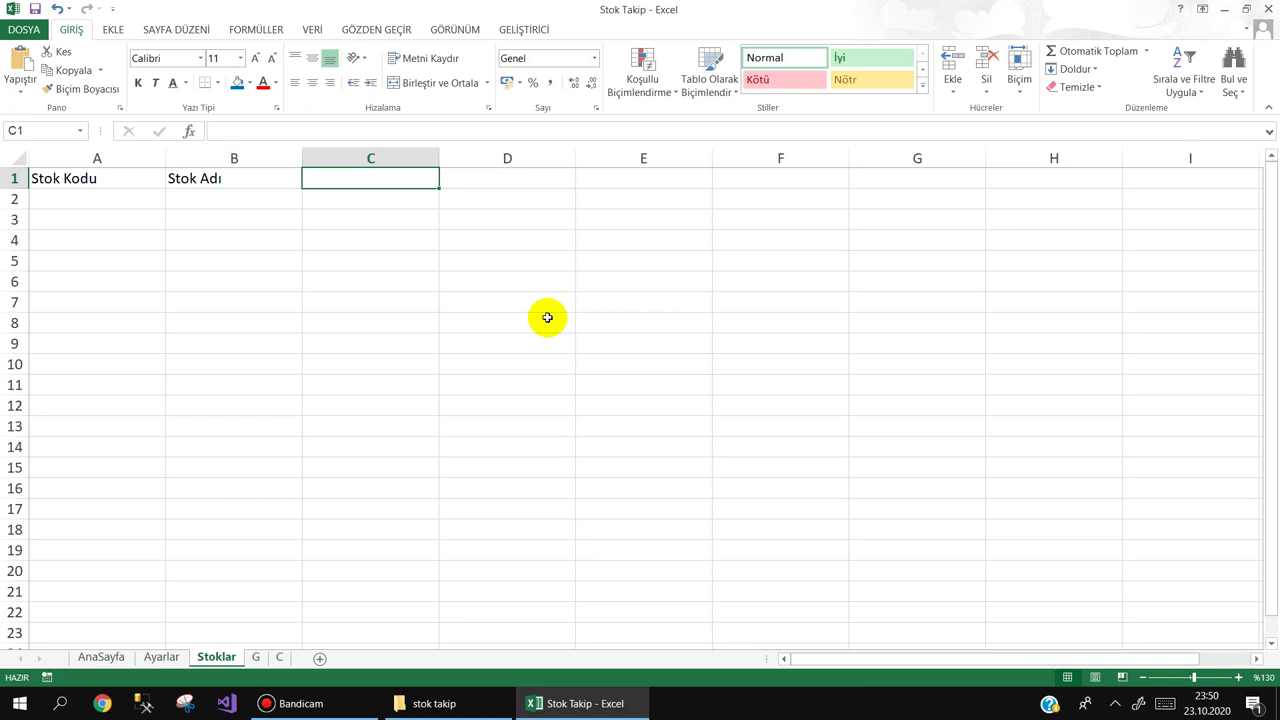
{"action": "type", "text": "Giren Top"}
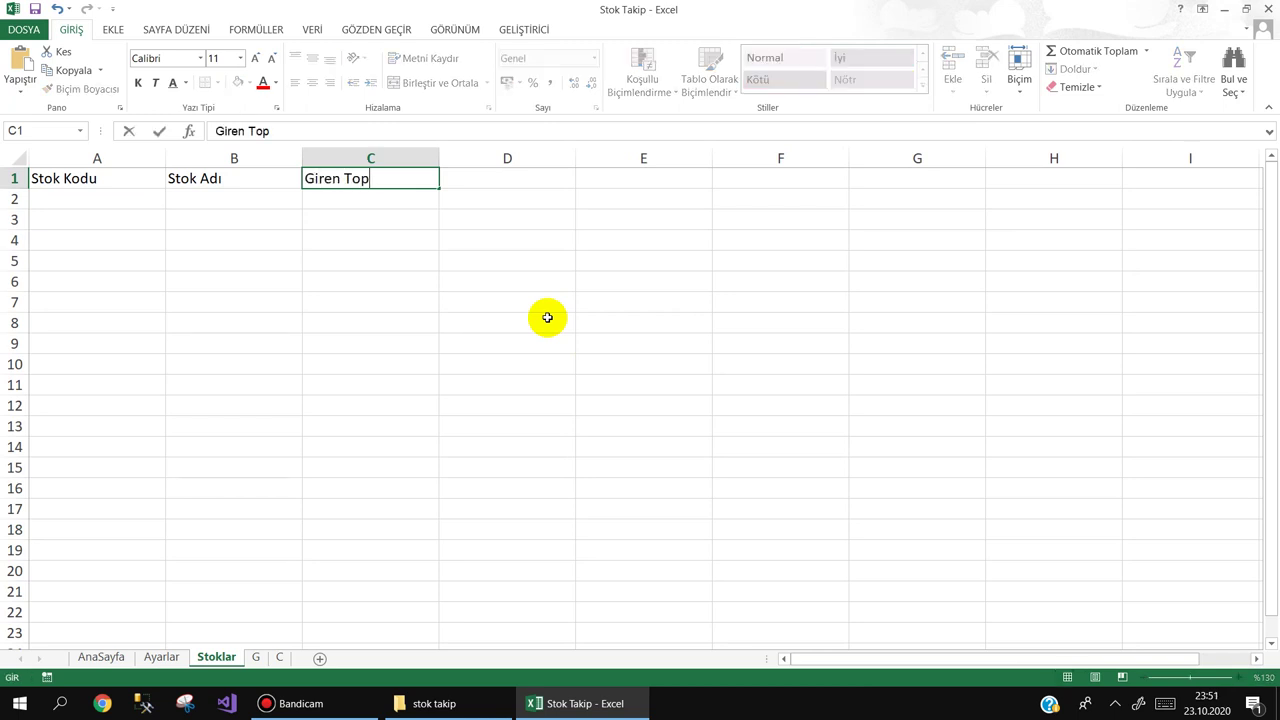
{"action": "type", "text": "lam"}
{"action": "key", "text": "Tab"}
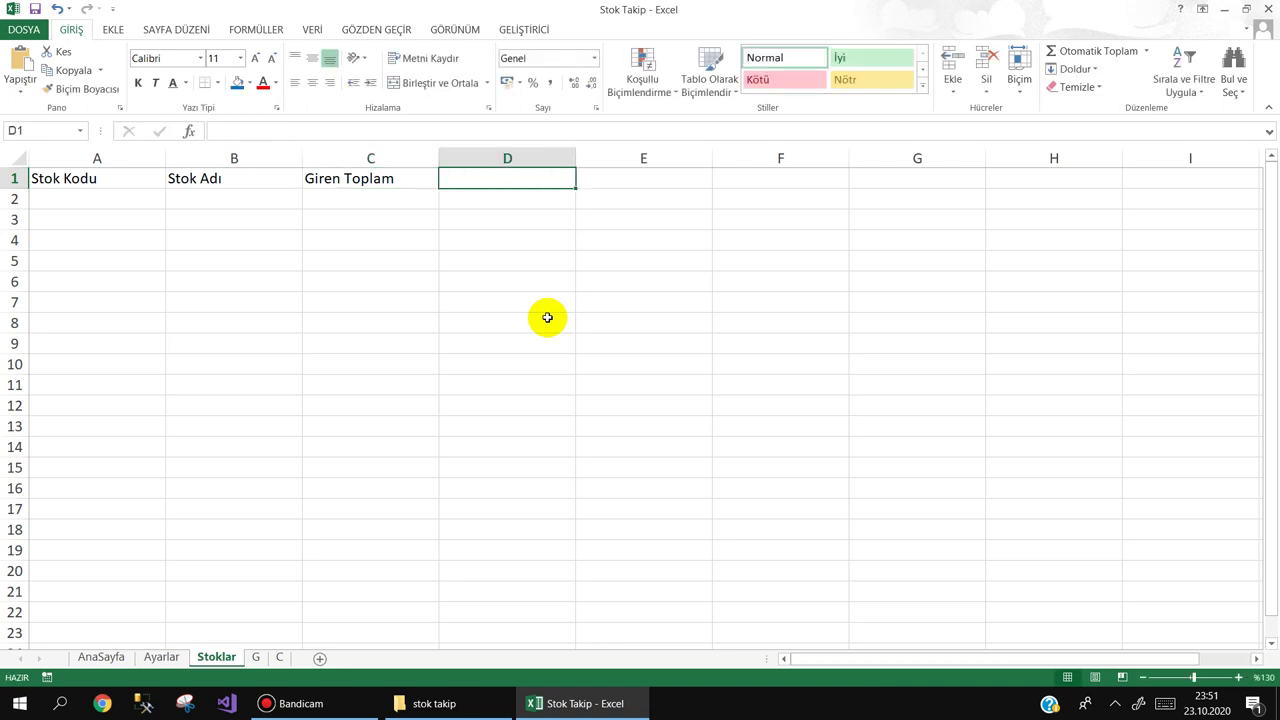
{"action": "type", "text": "Çıkan Toplam"}
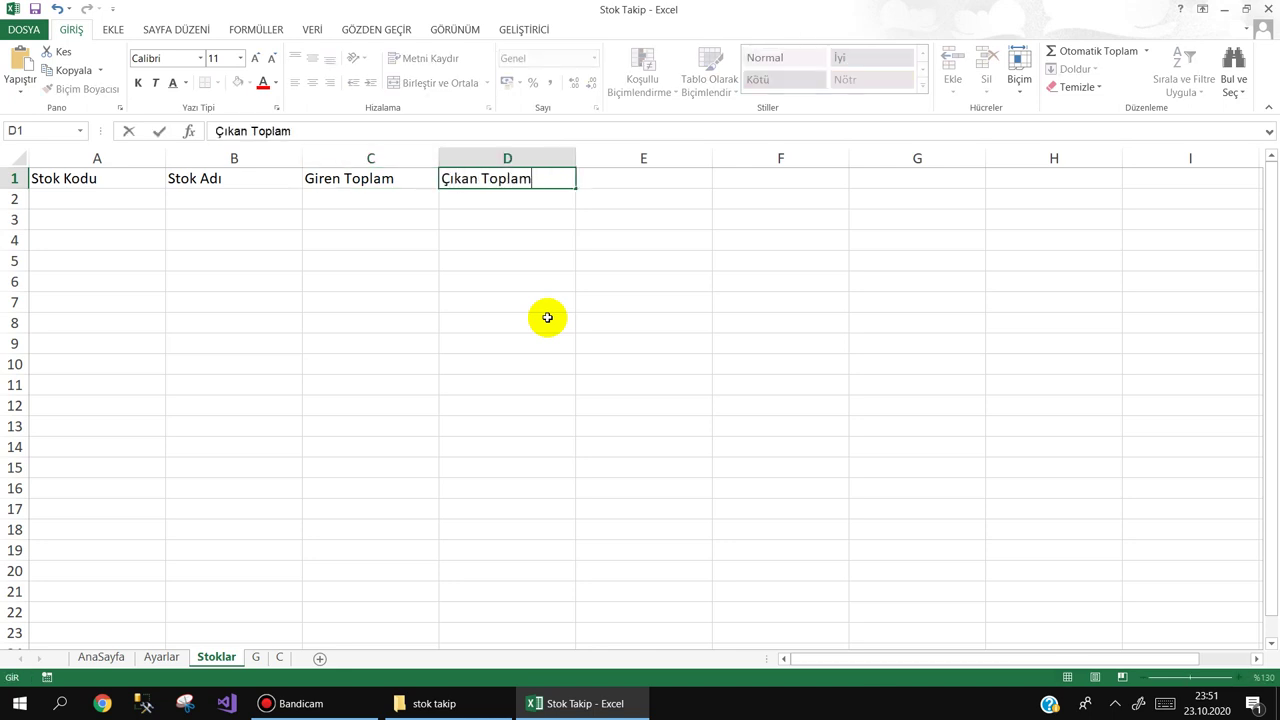
{"action": "key", "text": "Tab"}
{"action": "type", "text": "S"}
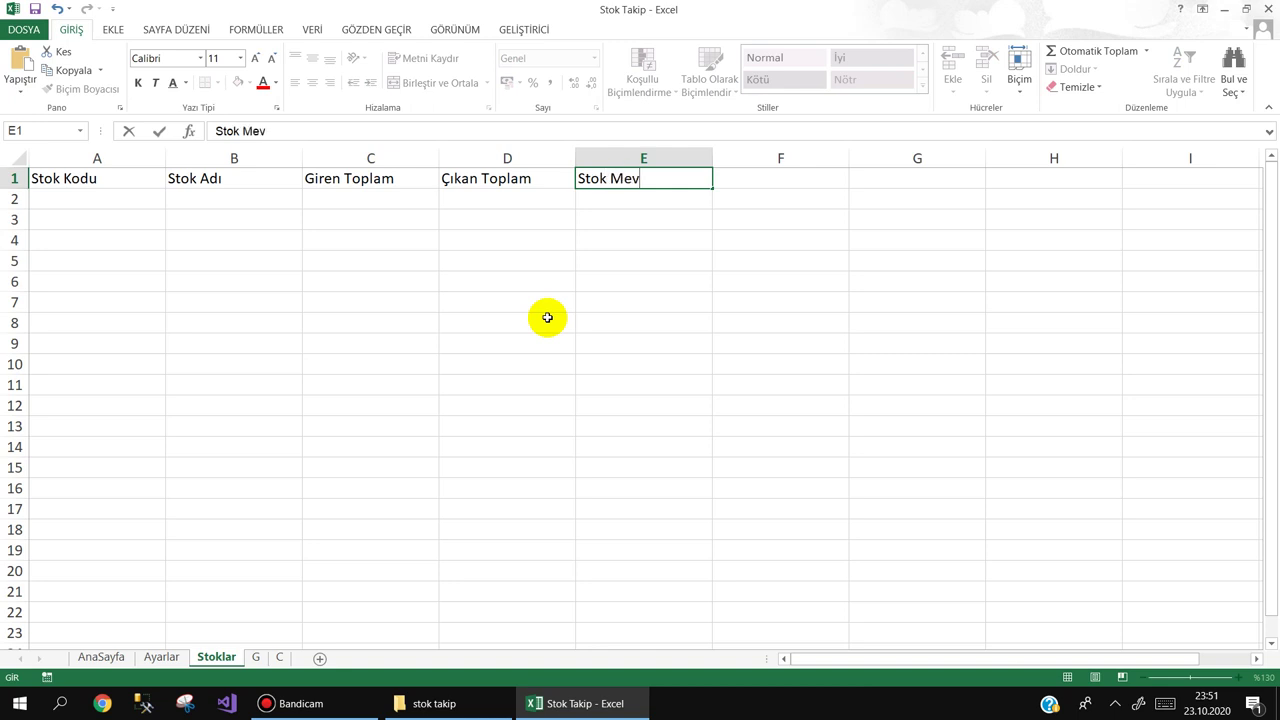
{"action": "type", "text": "cudu"}
{"action": "key", "text": "Return"}
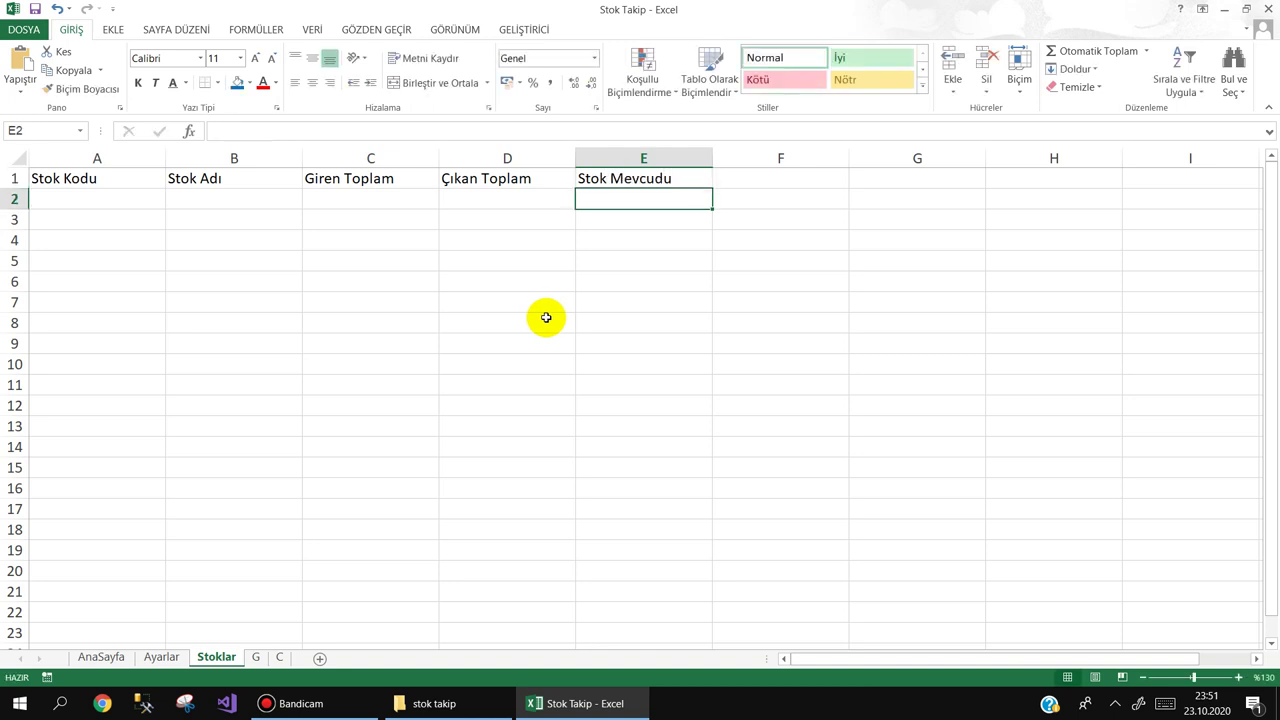
{"action": "left_click", "coordinate": [84, 197]}
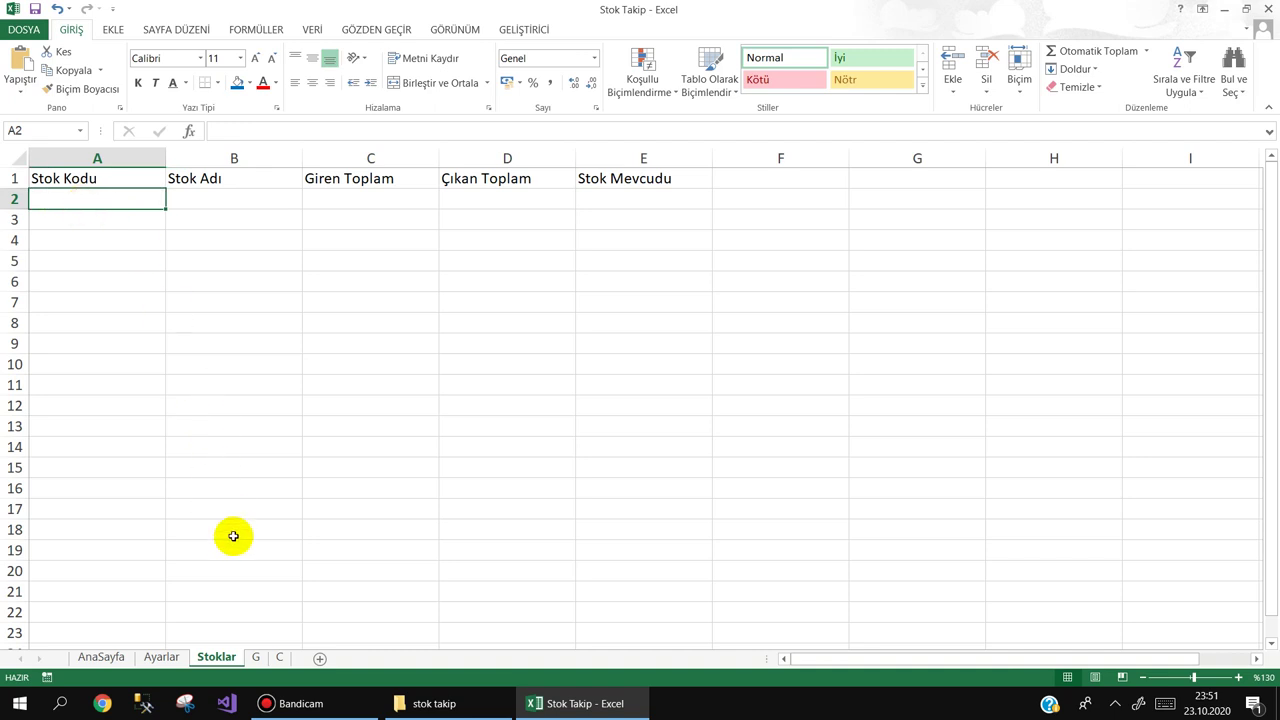
Step: On sheet G, widen every column and zoom in on the grid
{"action": "left_click", "coordinate": [257, 657]}
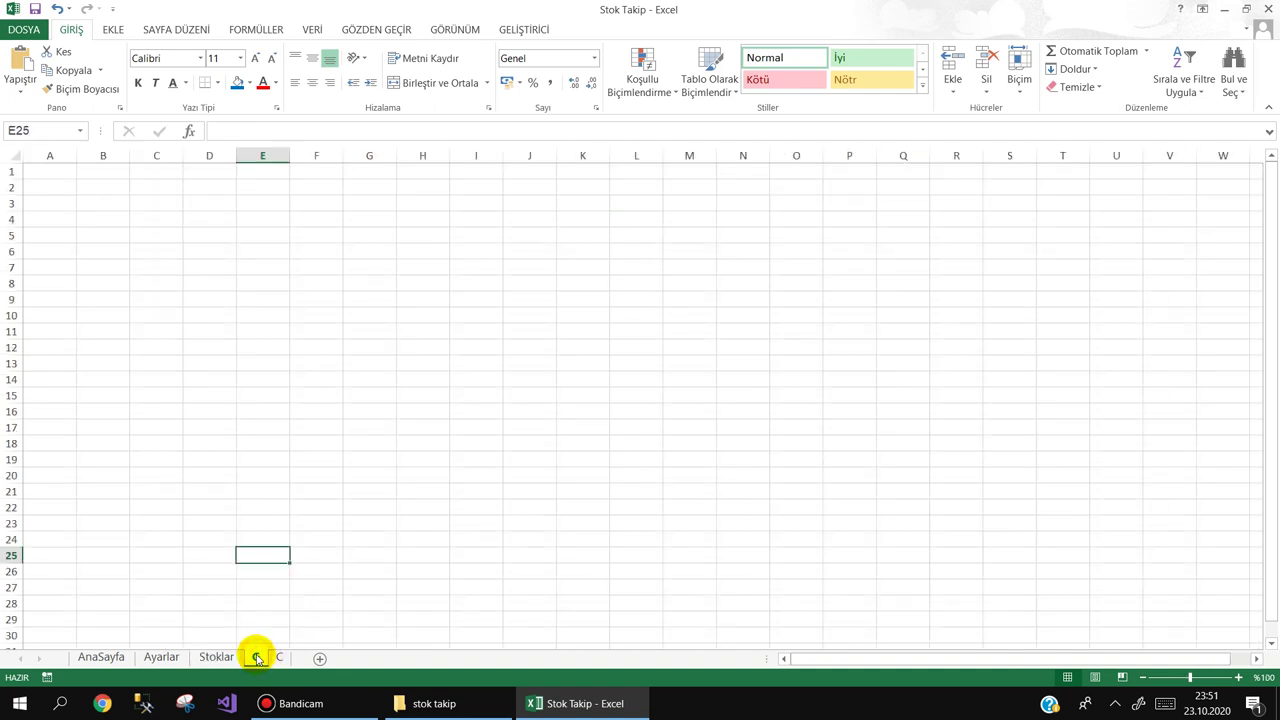
{"action": "left_click", "coordinate": [14, 155]}
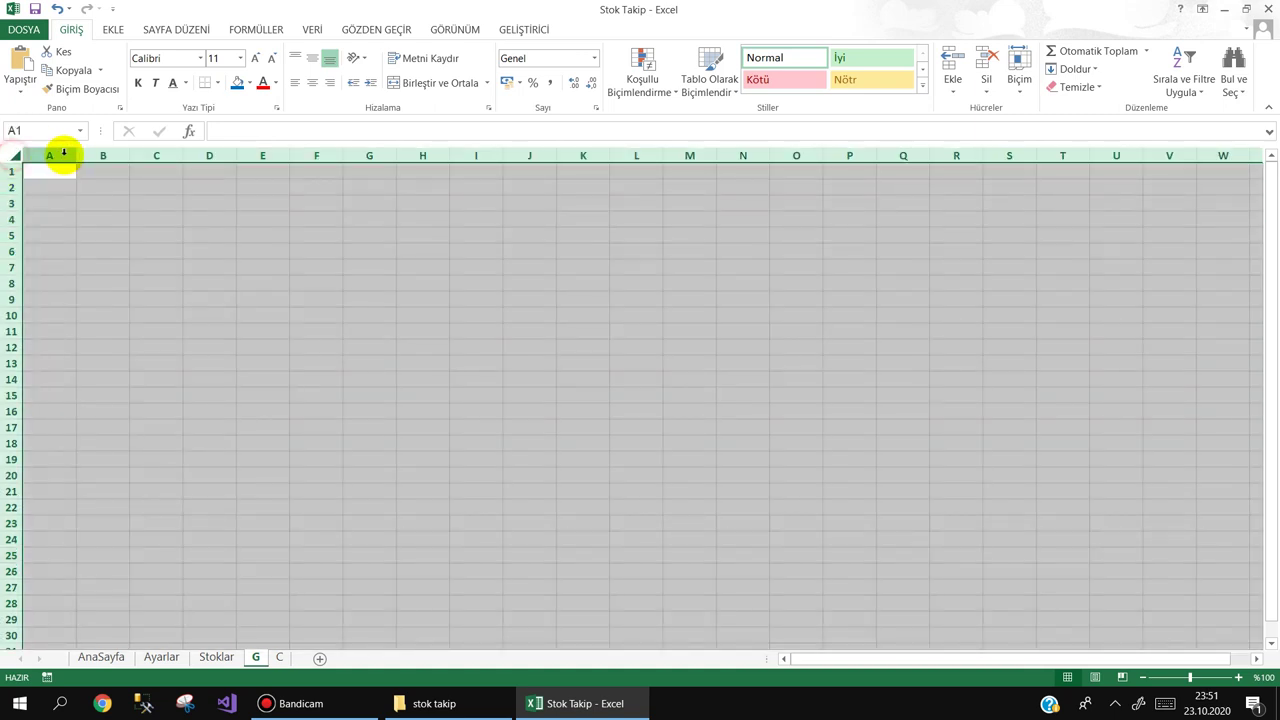
{"action": "left_click_drag", "start_coordinate": [77, 155], "coordinate": [122, 155]}
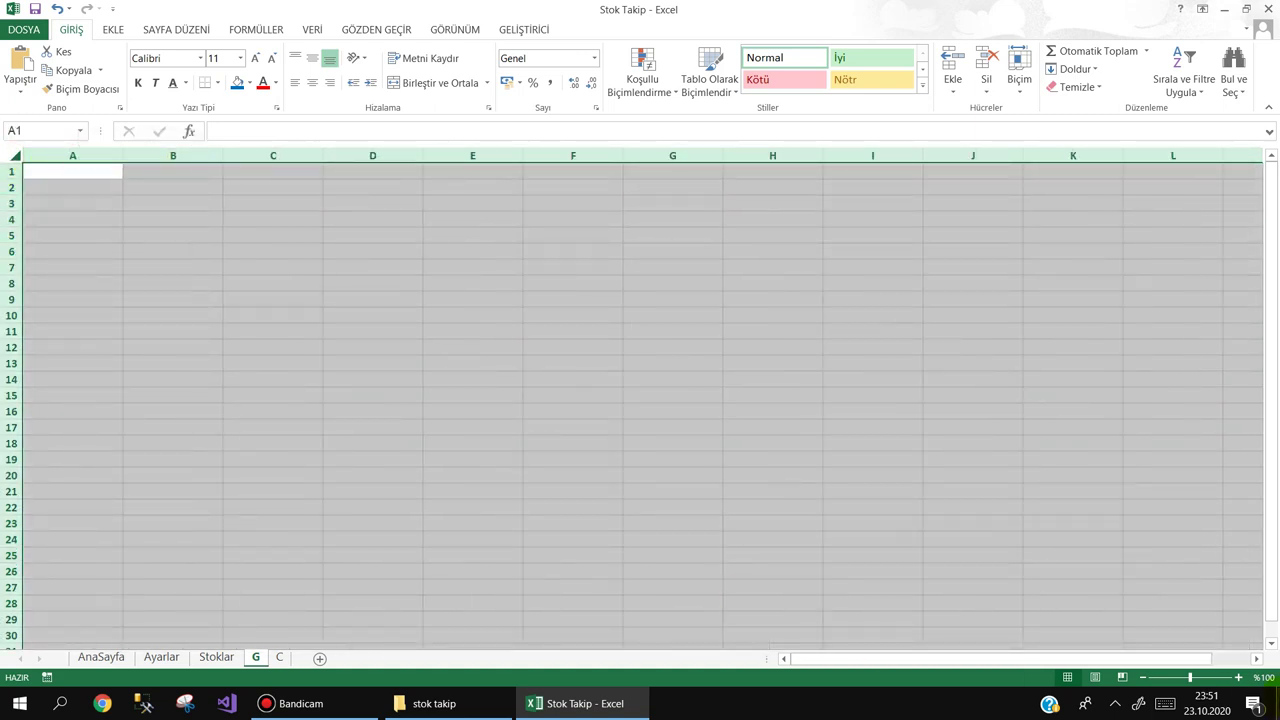
{"action": "left_click", "coordinate": [1238, 677]}
{"action": "left_click", "coordinate": [1238, 677]}
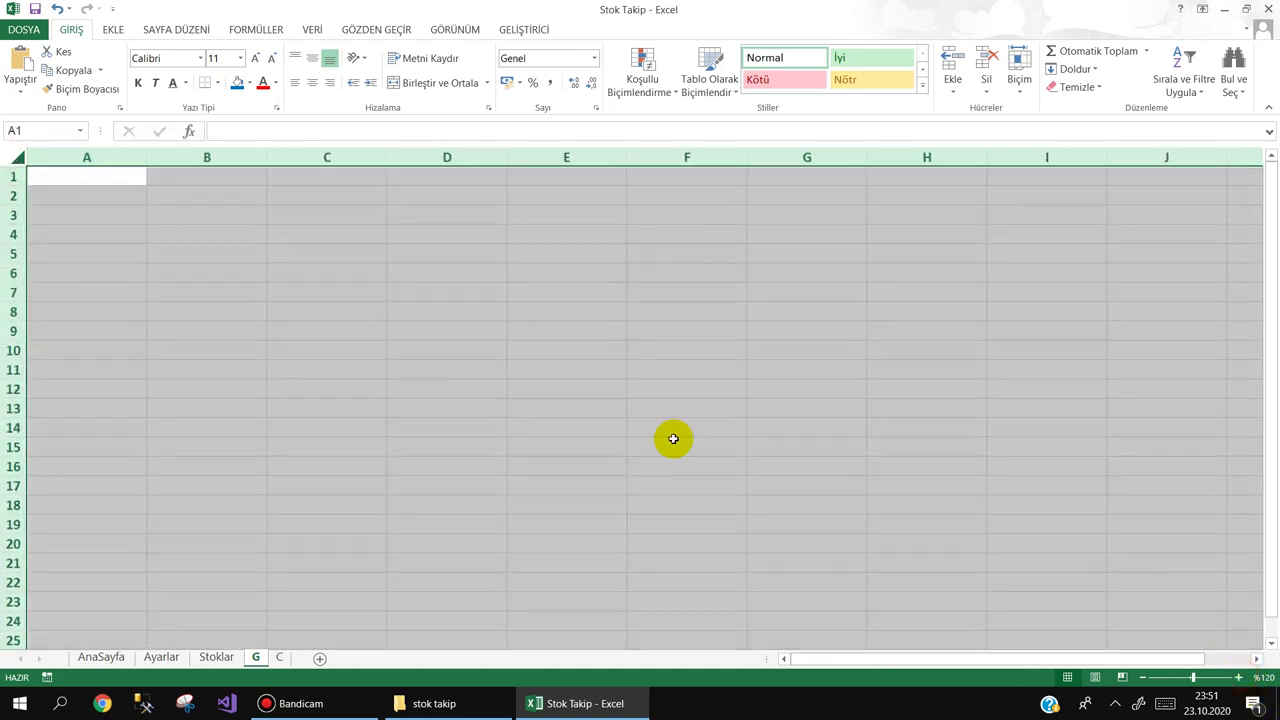
{"action": "left_click", "coordinate": [120, 176]}
Step: Enter headers Stok Kodu, Stok Adı, Tarih and Giren Miktar across A1:D1
{"action": "type", "text": "Stok Id"}
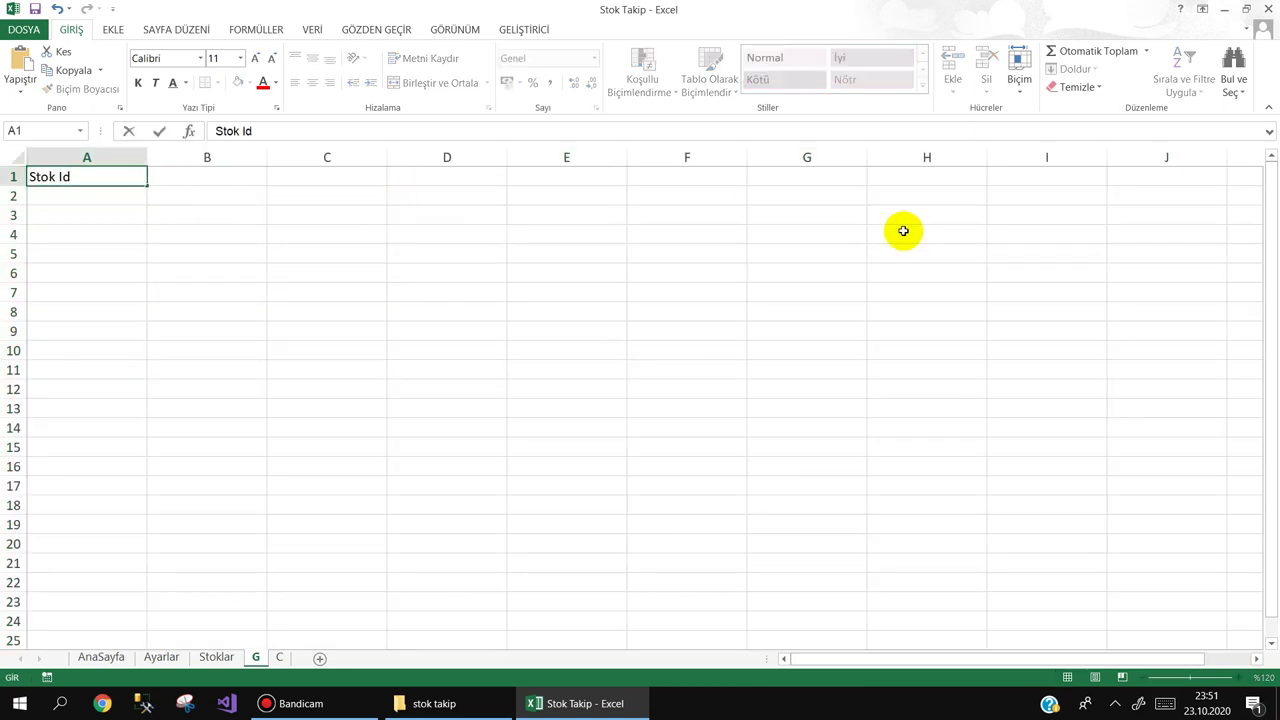
{"action": "key", "text": "BackSpace"}
{"action": "key", "text": "BackSpace"}
{"action": "type", "text": "Kodu"}
{"action": "key", "text": "Tab"}
{"action": "type", "text": "St"}
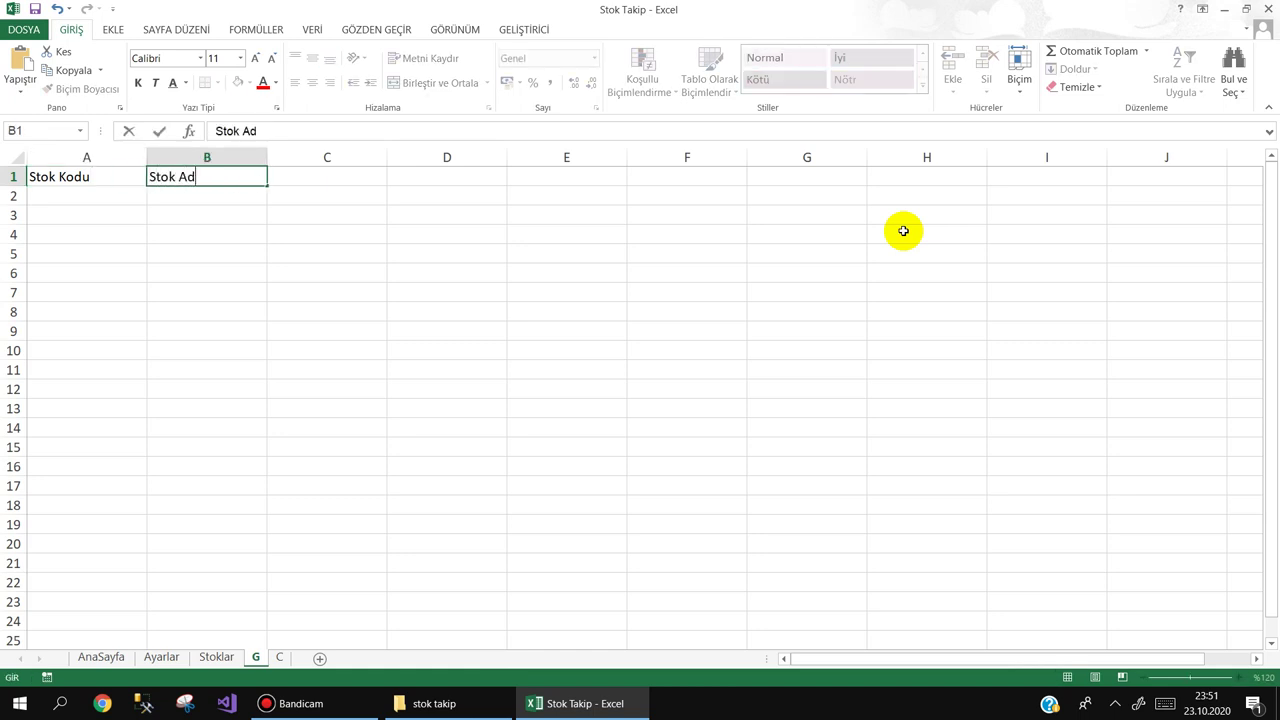
{"action": "key", "text": "Tab"}
{"action": "type", "text": "T"}
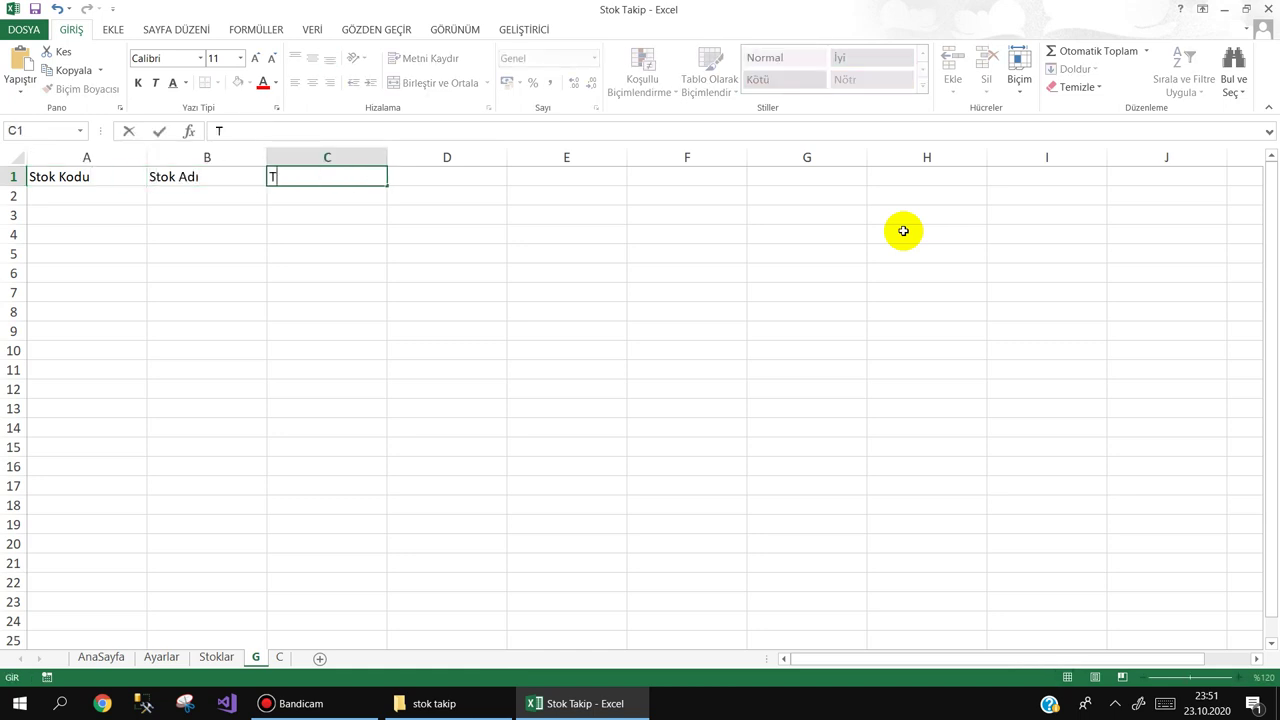
{"action": "key", "text": "Tab"}
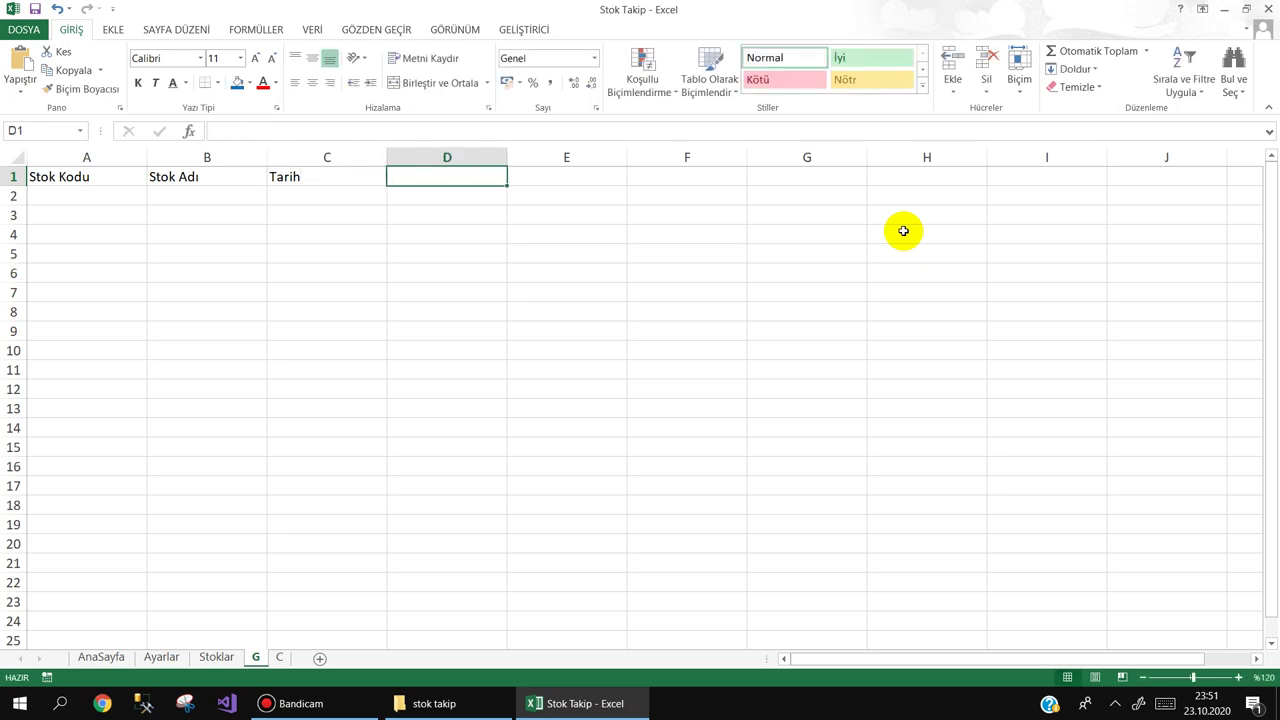
{"action": "type", "text": "Giren Miktar"}
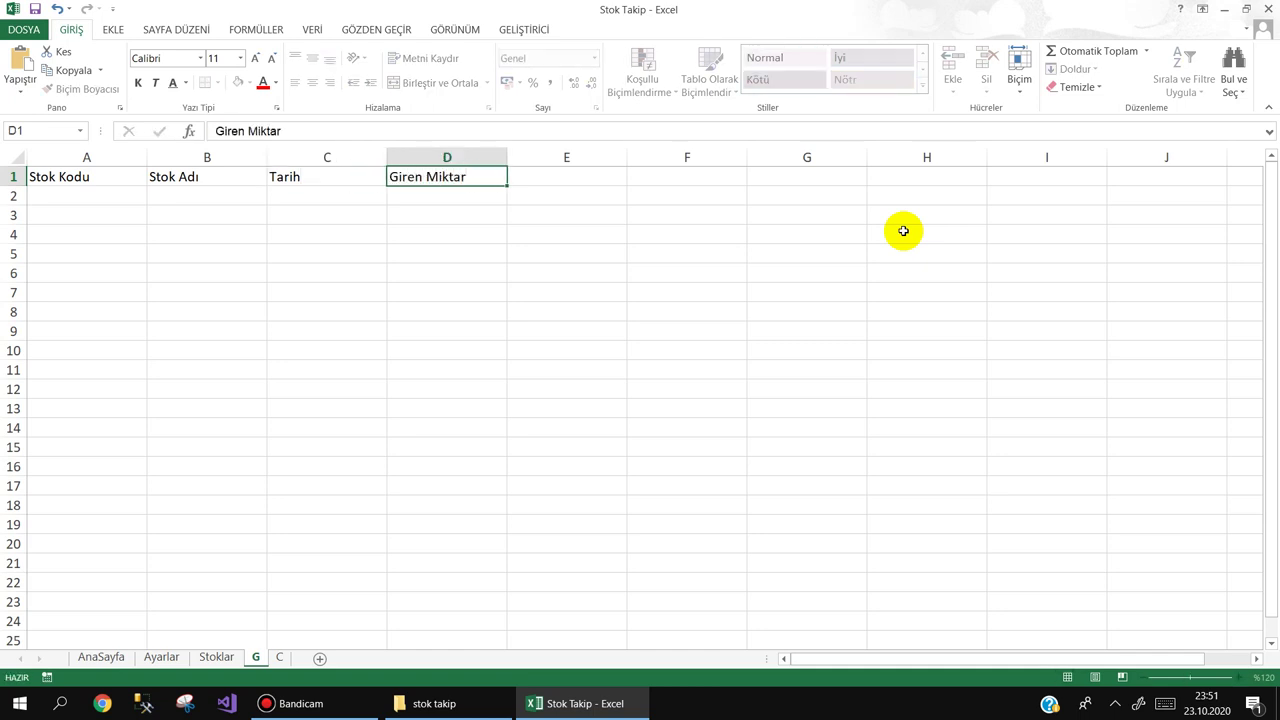
{"action": "key", "text": "Return"}
Step: Copy the A1:D1 headers and move to sheet C
{"action": "left_click", "coordinate": [100, 176]}
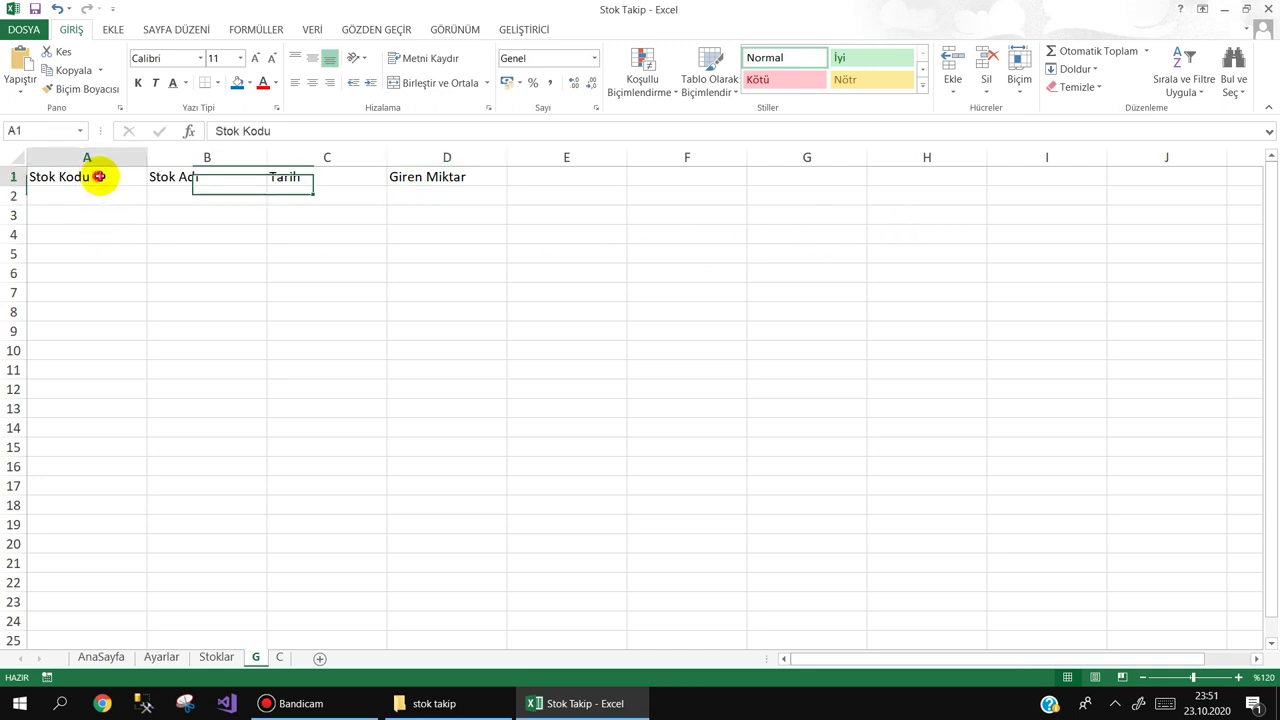
{"action": "left_click_drag", "start_coordinate": [100, 176], "coordinate": [420, 170]}
{"action": "key", "text": "ctrl+c"}
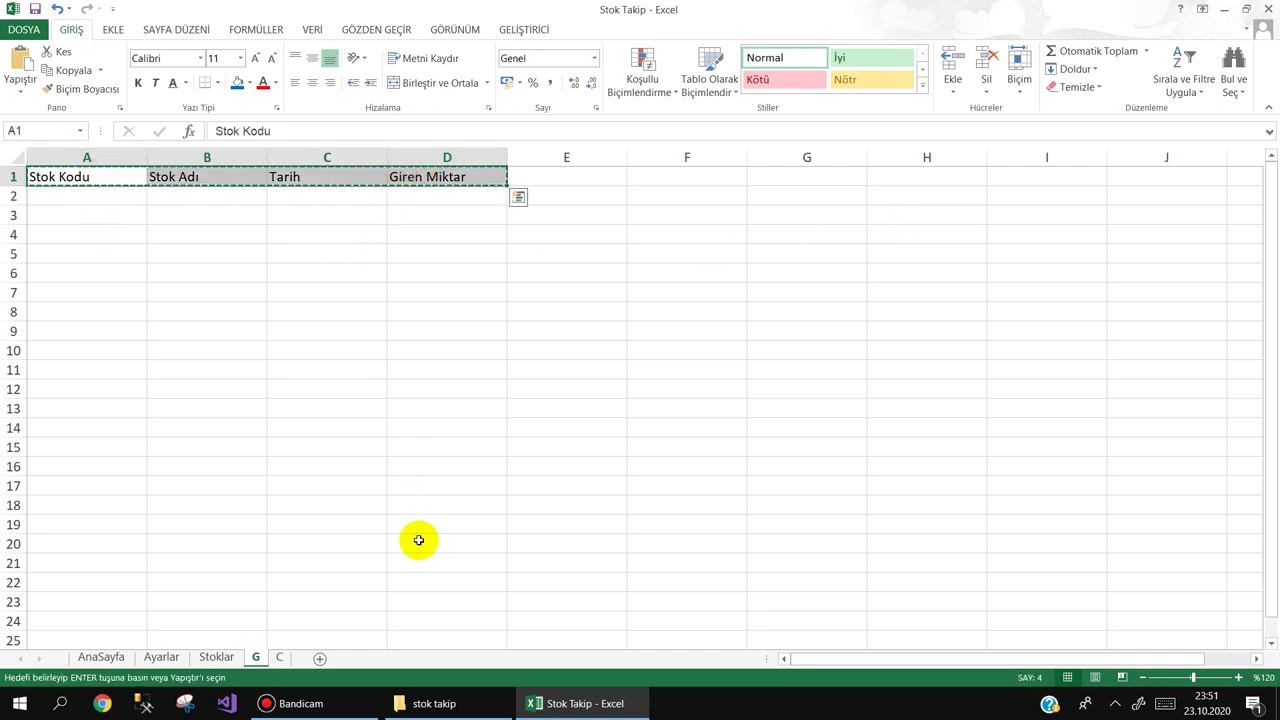
{"action": "left_click", "coordinate": [279, 657]}
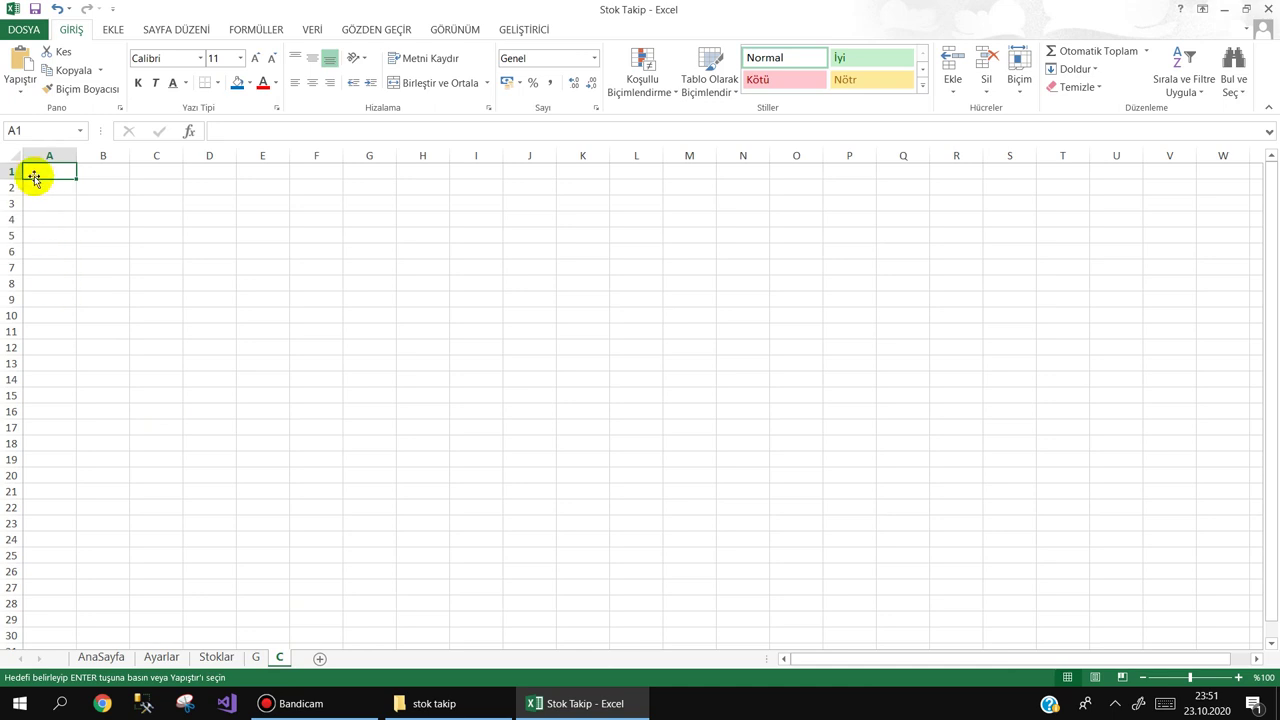
Step: Paste the copied headers into row 1 of sheet C and widen all its columns
{"action": "key", "text": "ctrl+v"}
{"action": "left_click", "coordinate": [12, 158]}
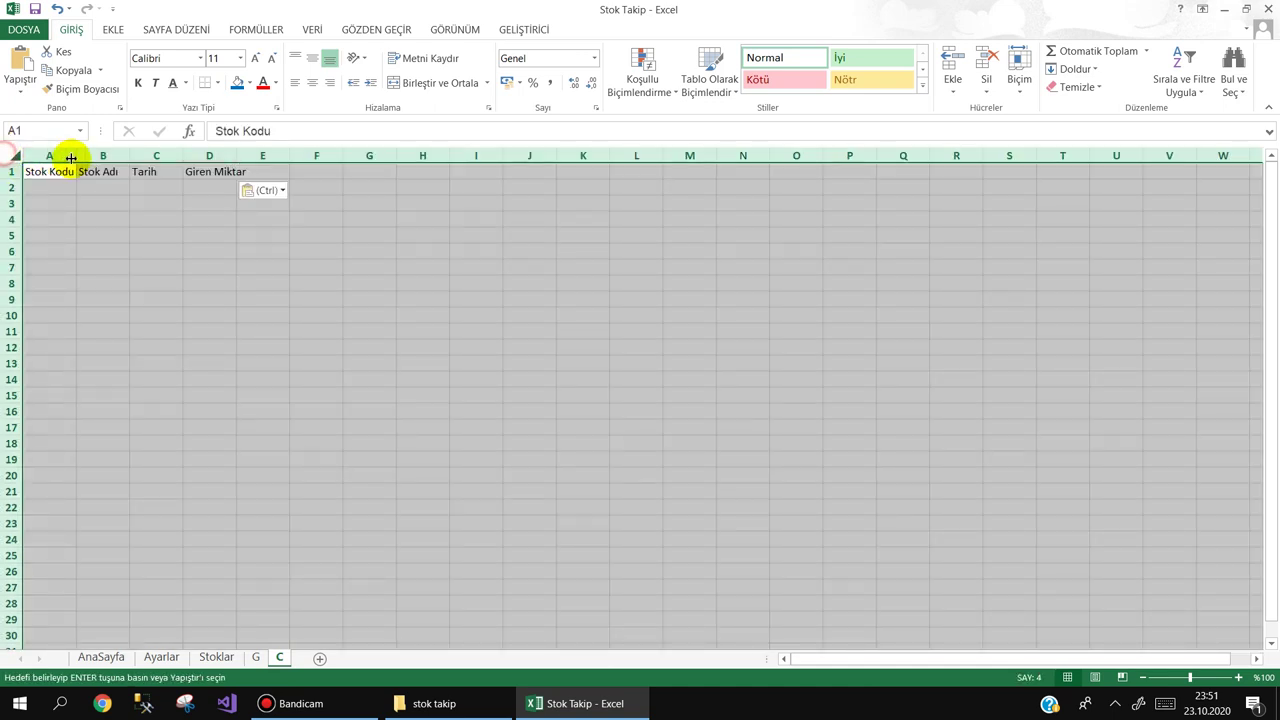
{"action": "left_click_drag", "start_coordinate": [71, 158], "coordinate": [118, 154]}
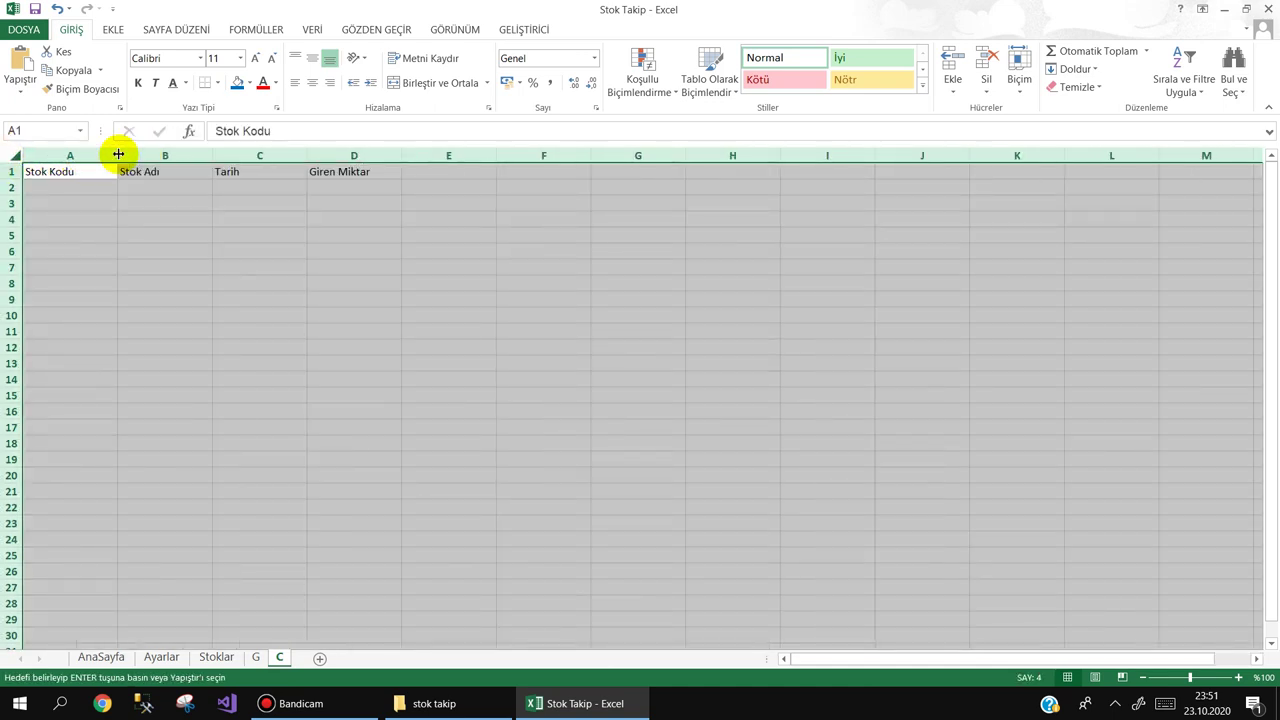
{"action": "left_click", "coordinate": [154, 201]}
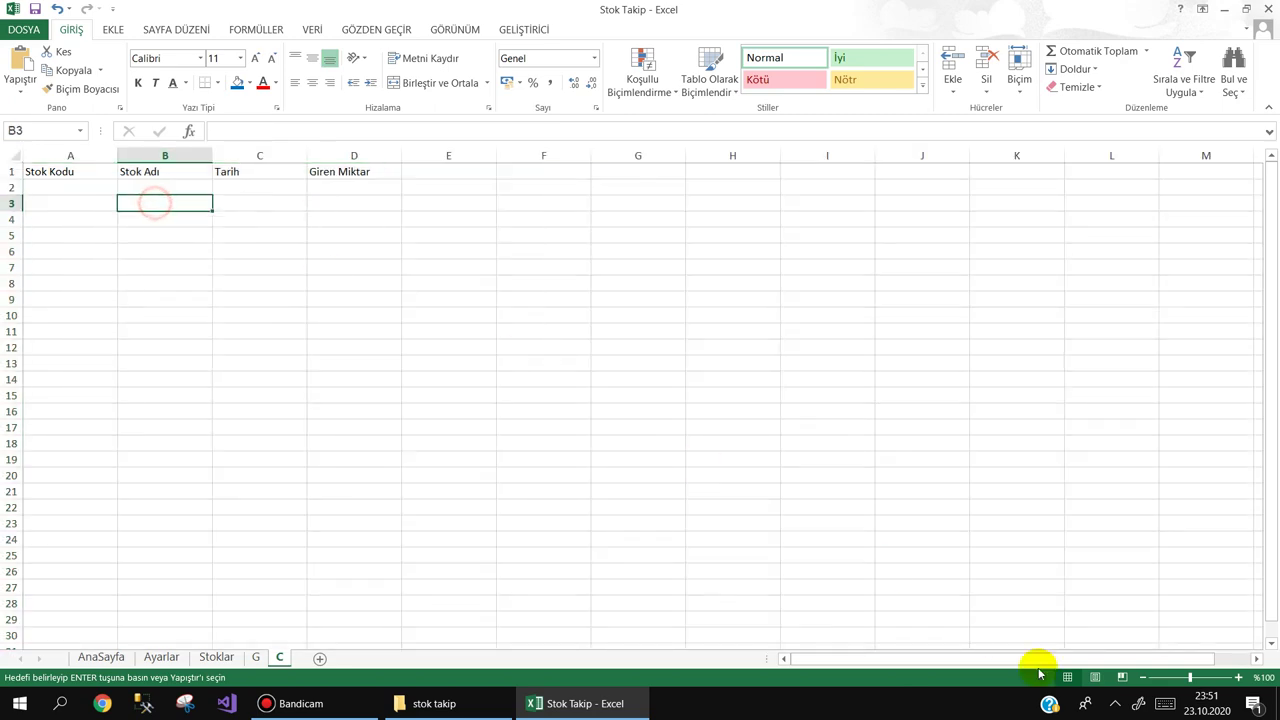
{"action": "left_click", "coordinate": [1238, 678]}
{"action": "left_click", "coordinate": [1238, 678]}
{"action": "left_click", "coordinate": [1238, 678]}
{"action": "left_click", "coordinate": [1238, 678]}
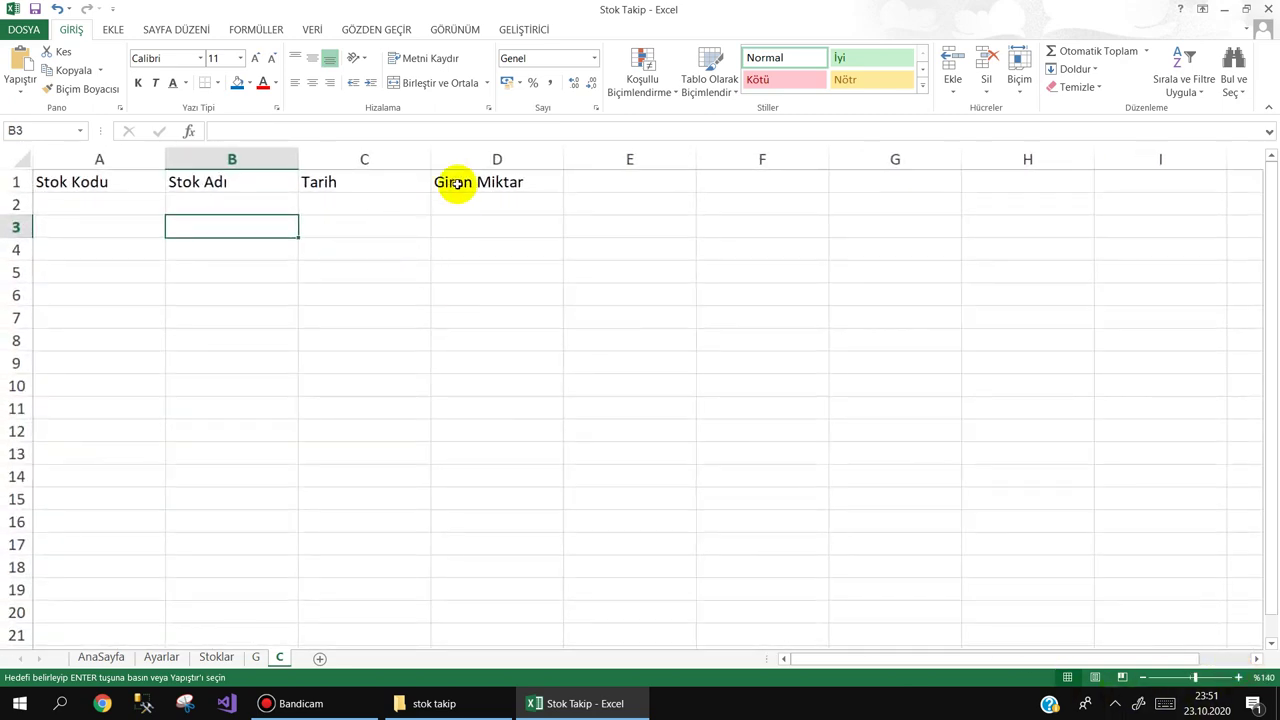
Step: Change the D1 header from Giren Miktar to Çıkan Miktar
{"action": "double_click", "coordinate": [455, 183]}
{"action": "left_click_drag", "start_coordinate": [472, 183], "coordinate": [357, 180]}
{"action": "type", "text": "Ç"}
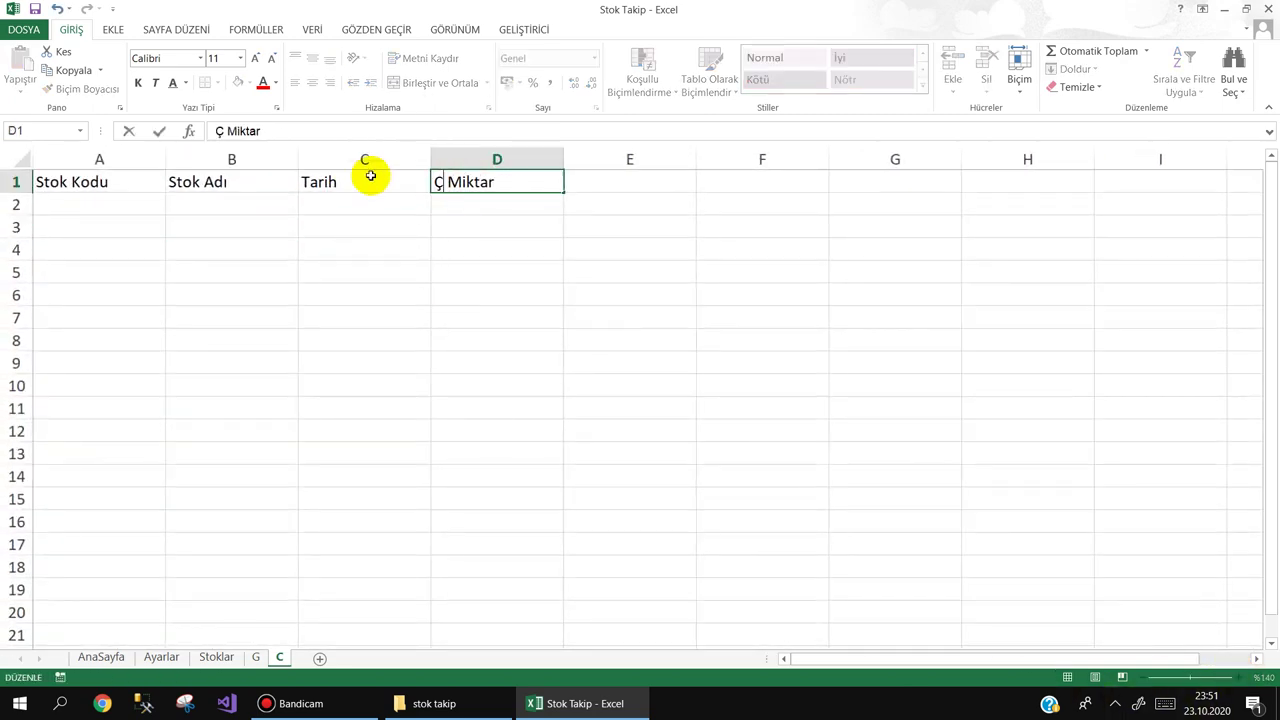
{"action": "type", "text": "ıkan"}
{"action": "key", "text": "Return"}
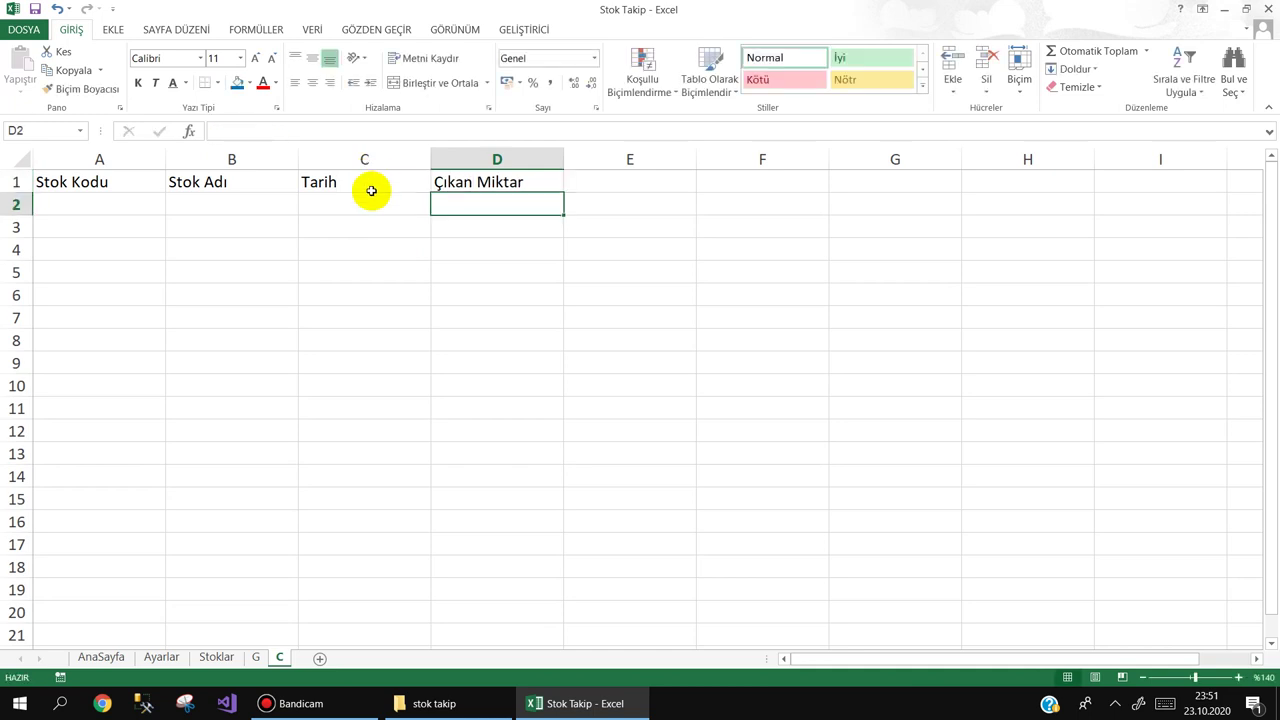
Step: Step through the G, Stoklar and Ayarlar sheets
{"action": "left_click", "coordinate": [248, 322]}
{"action": "left_click", "coordinate": [257, 657]}
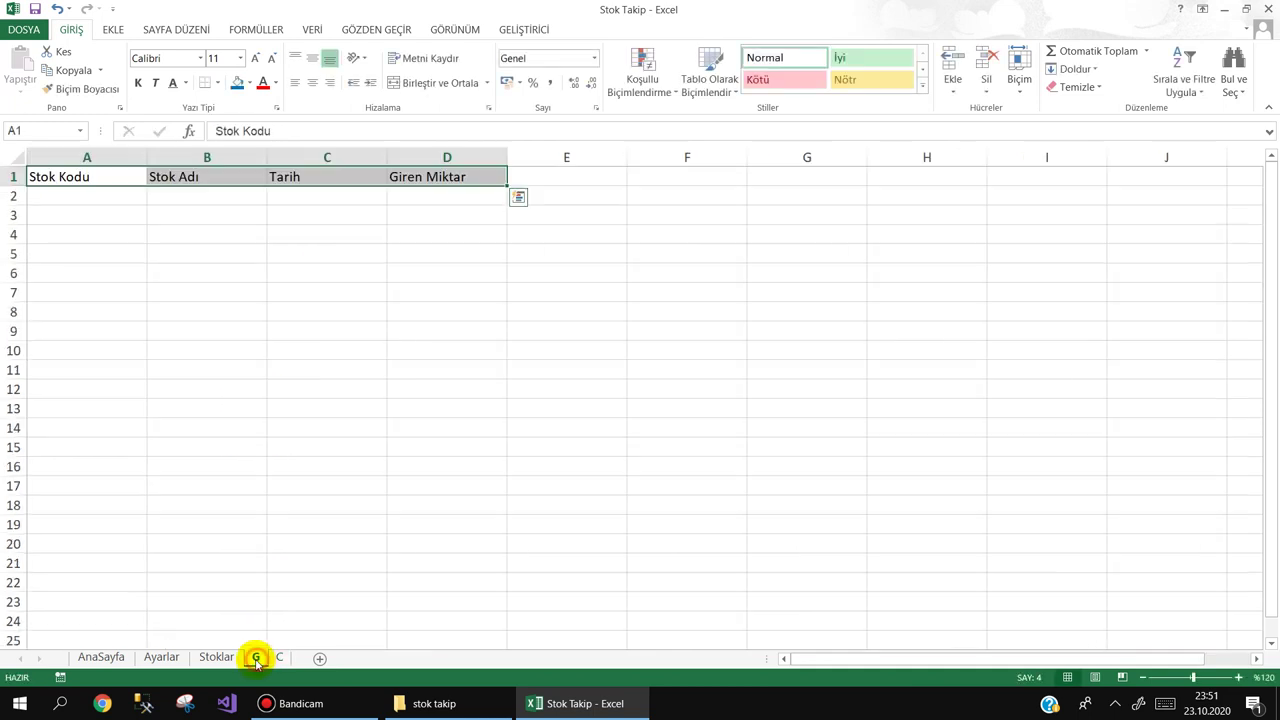
{"action": "left_click", "coordinate": [250, 390]}
{"action": "left_click", "coordinate": [220, 655]}
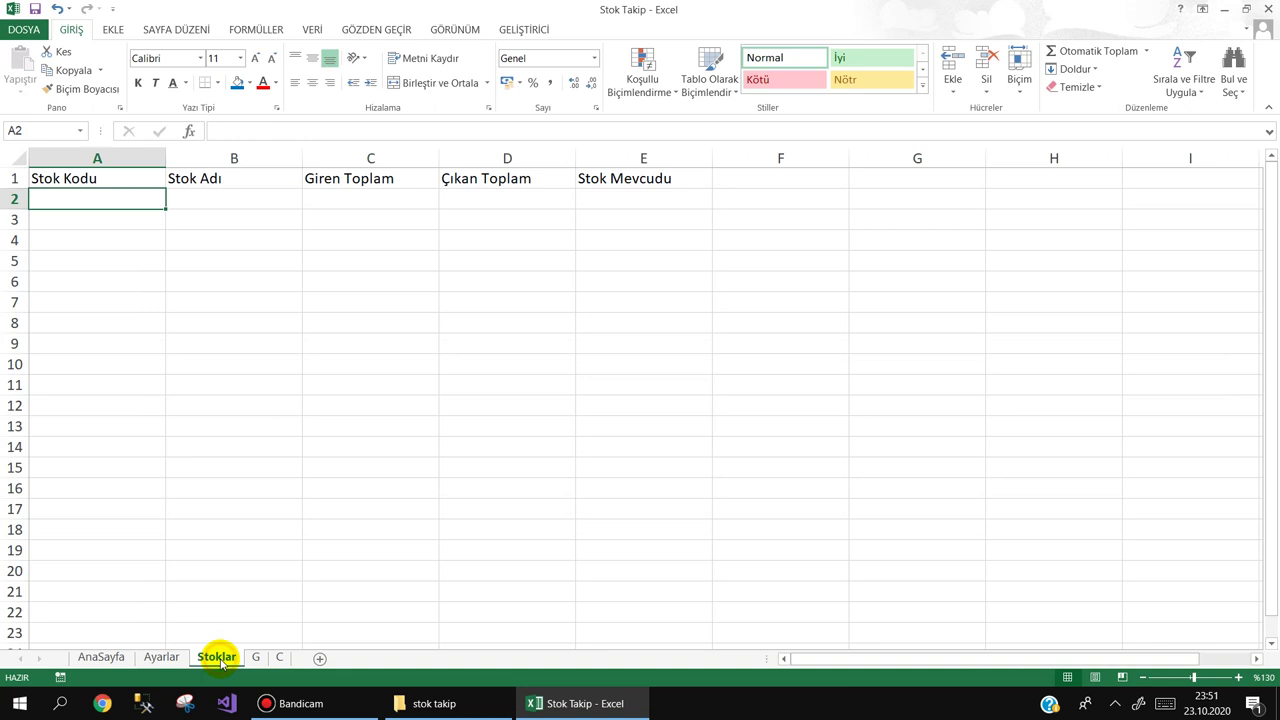
{"action": "left_click", "coordinate": [159, 656]}
Step: On AnaSayfa, insert a WordArt reading 'YILDIZ TİCARET' and place it at the top-left
{"action": "left_click", "coordinate": [100, 656]}
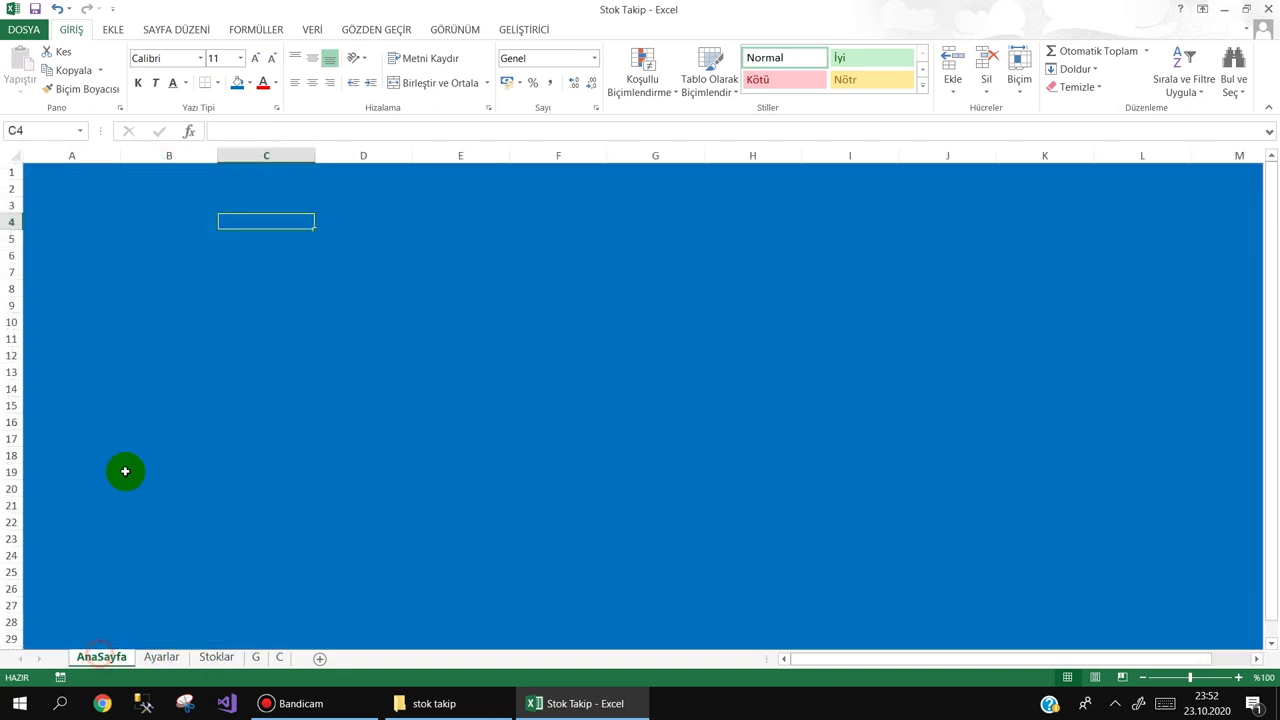
{"action": "left_click", "coordinate": [237, 251]}
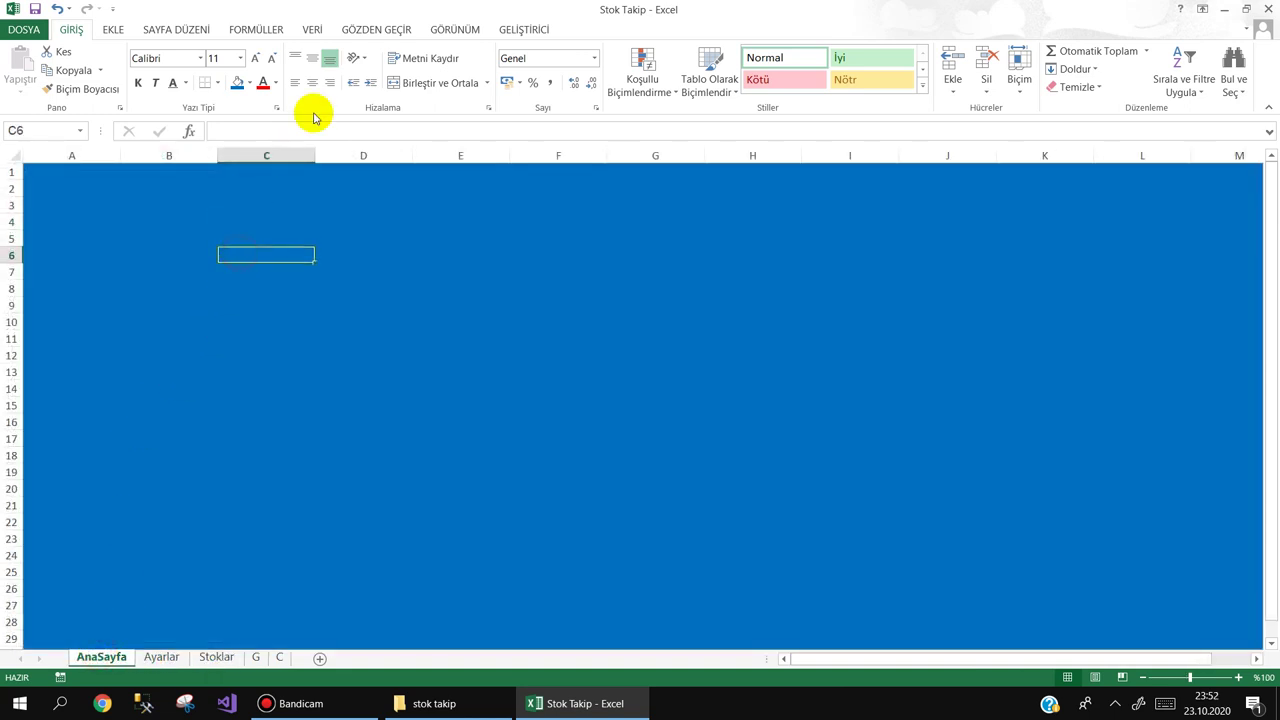
{"action": "left_click", "coordinate": [115, 32]}
{"action": "left_click", "coordinate": [1068, 70]}
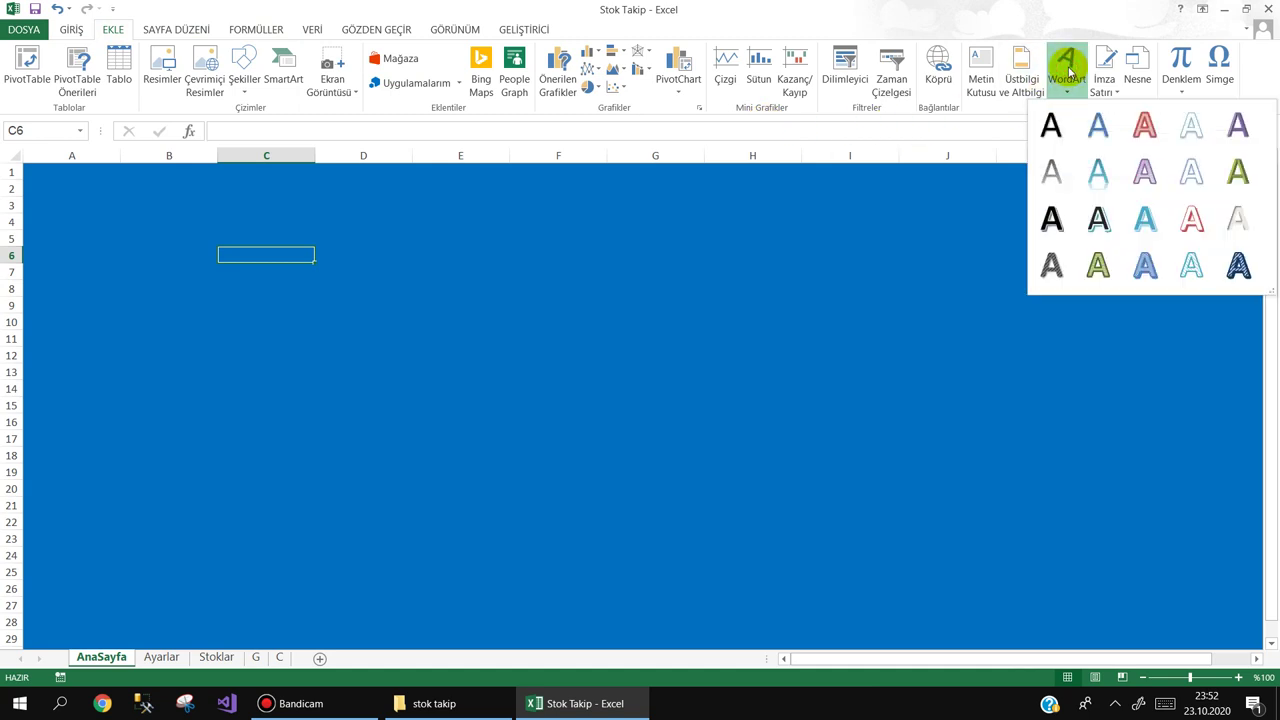
{"action": "left_click", "coordinate": [1240, 173]}
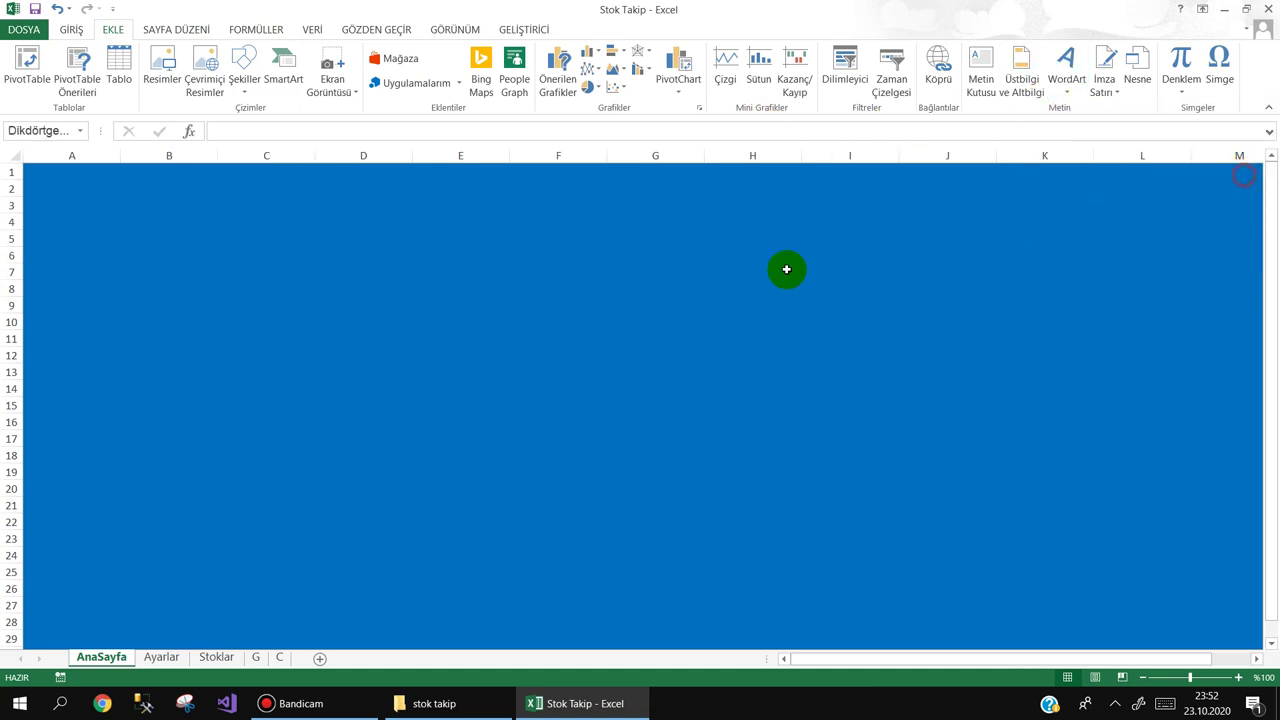
{"action": "type", "text": "ST"}
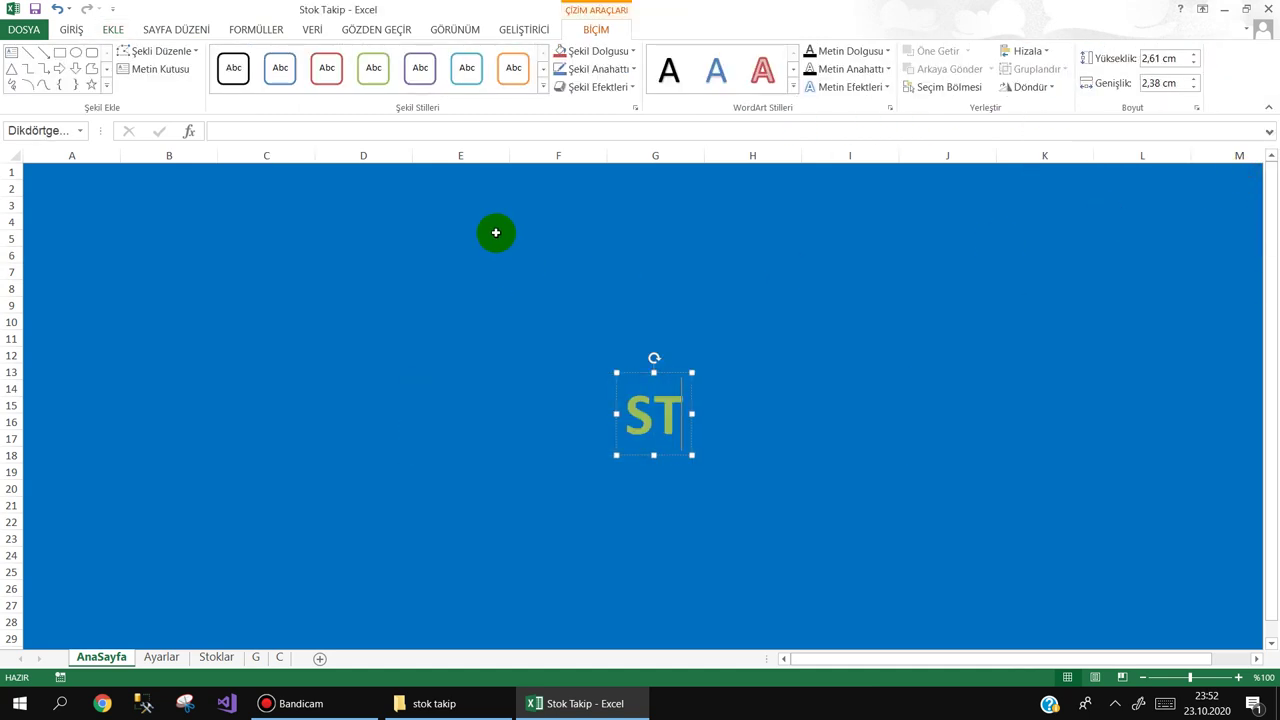
{"action": "type", "text": "OK"}
{"action": "key", "text": "BackSpace"}
{"action": "key", "text": "BackSpace"}
{"action": "key", "text": "BackSpace"}
{"action": "key", "text": "BackSpace"}
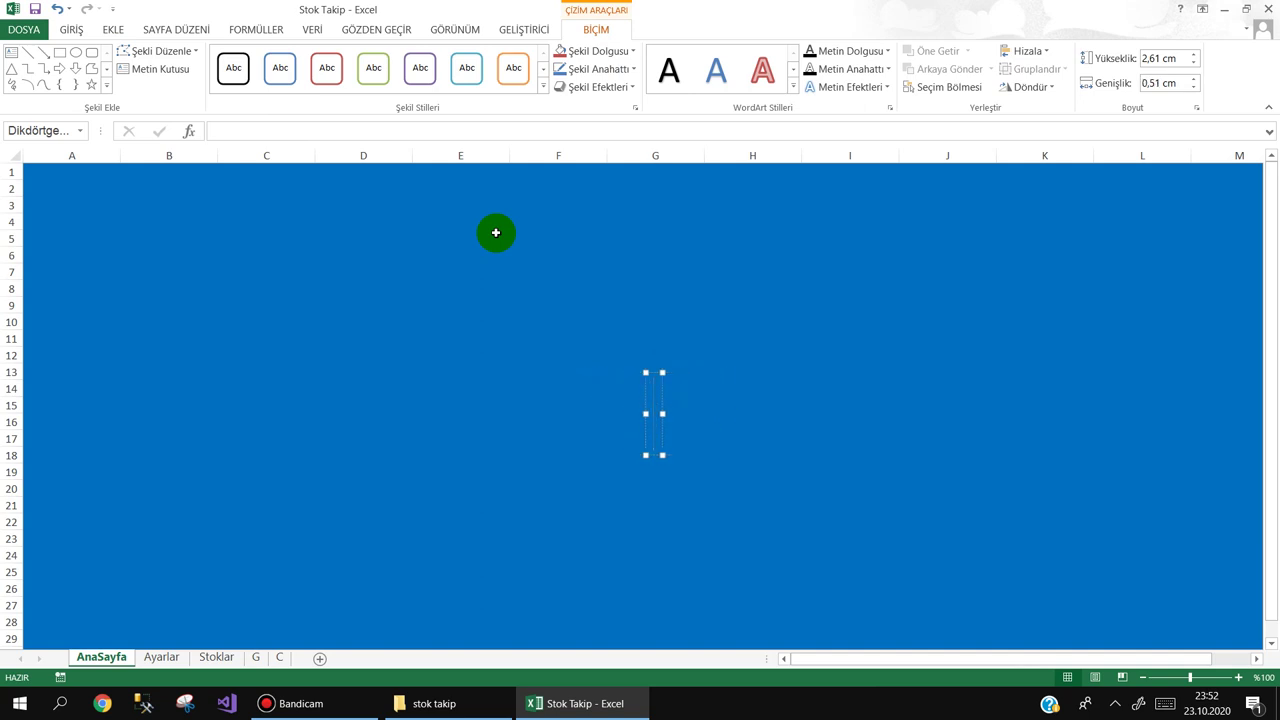
{"action": "type", "text": "yıldız"}
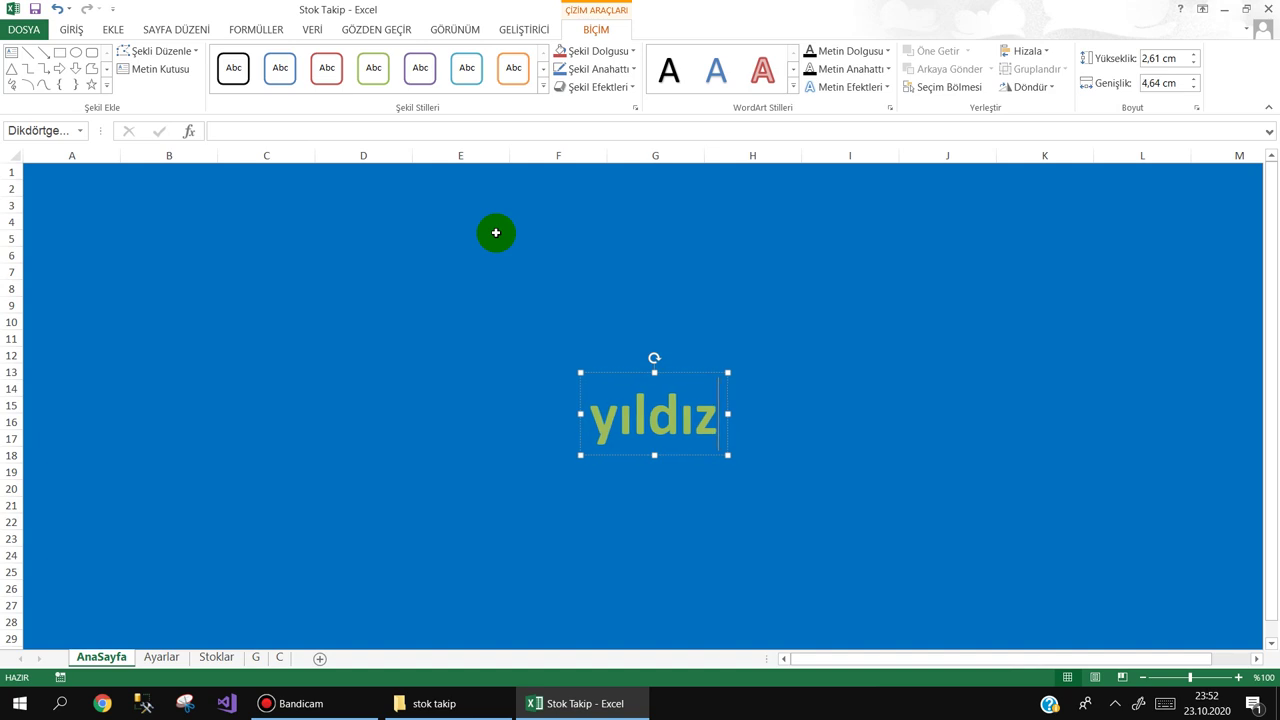
{"action": "key", "text": "BackSpace"}
{"action": "key", "text": "BackSpace"}
{"action": "key", "text": "BackSpace"}
{"action": "type", "text": "YILDIZ "}
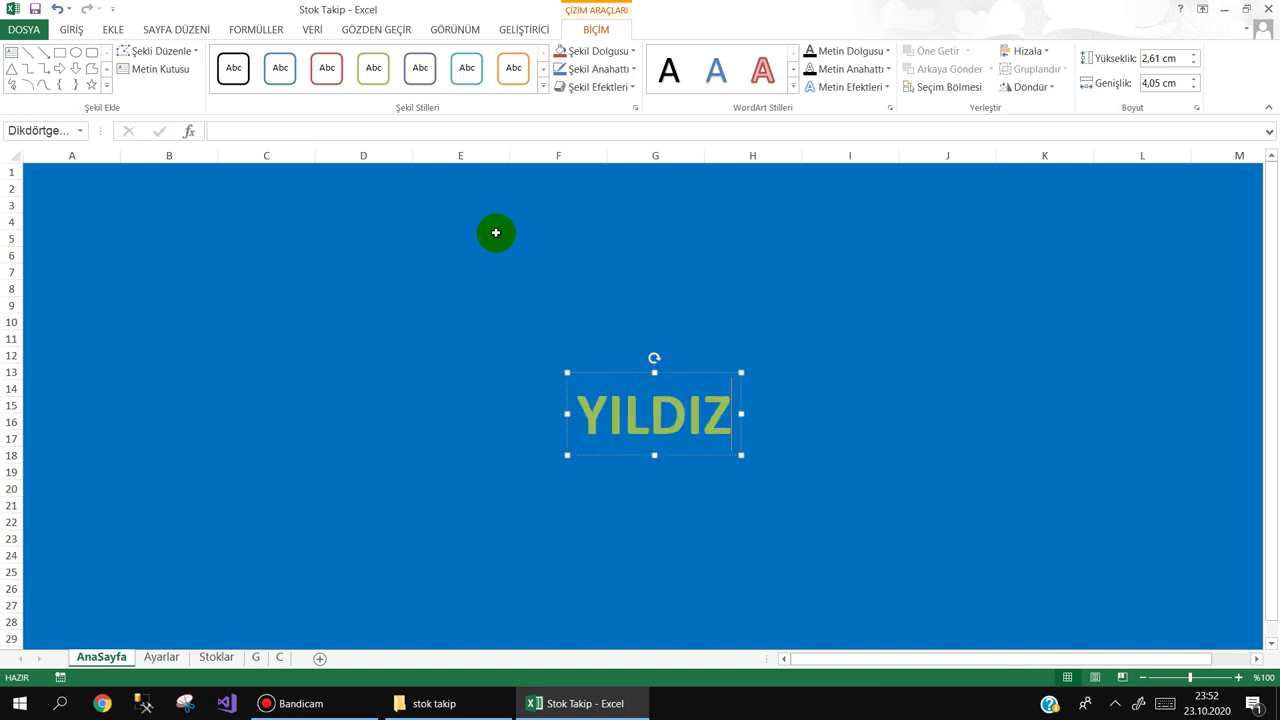
{"action": "type", "text": "TİCARET"}
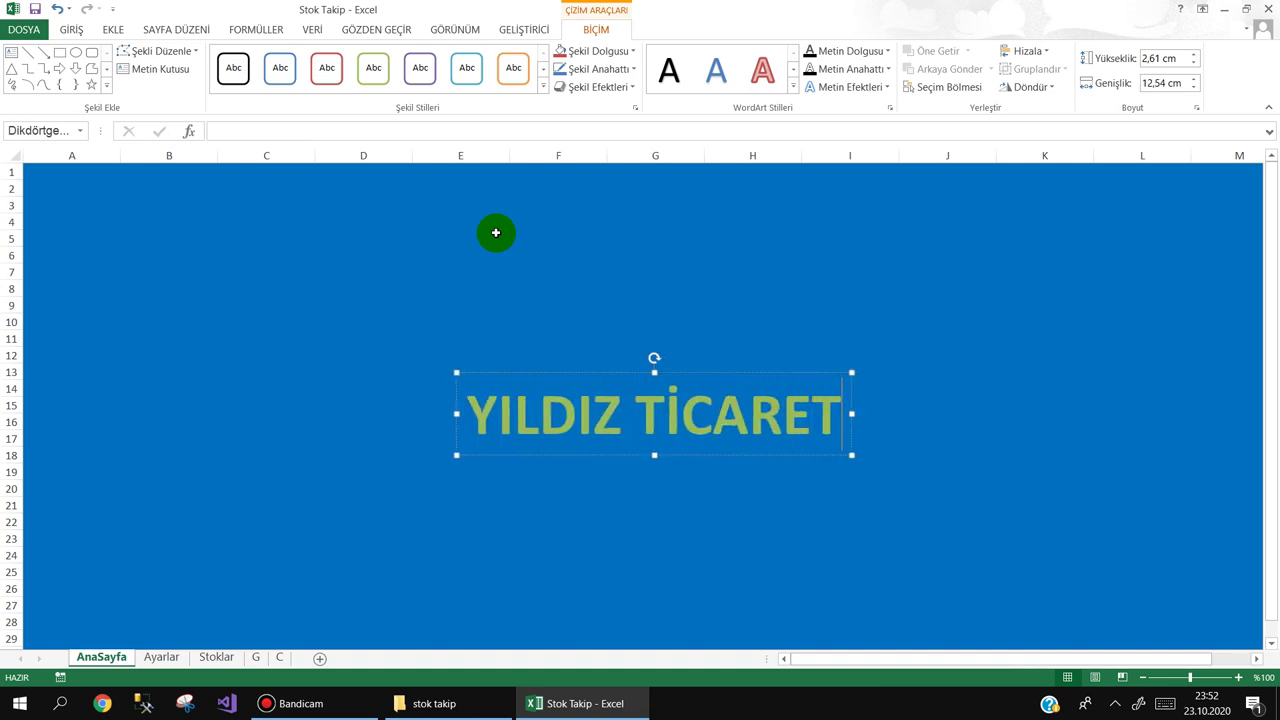
{"action": "mouse_move", "coordinate": [601, 366]}
{"action": "left_mouse_down"}
{"action": "mouse_move", "coordinate": [163, 186]}
{"action": "mouse_move", "coordinate": [169, 176]}
{"action": "left_mouse_up"}
Step: Make the YILDIZ TİCARET title white at font size 66 and nudge it right
{"action": "left_click", "coordinate": [229, 334]}
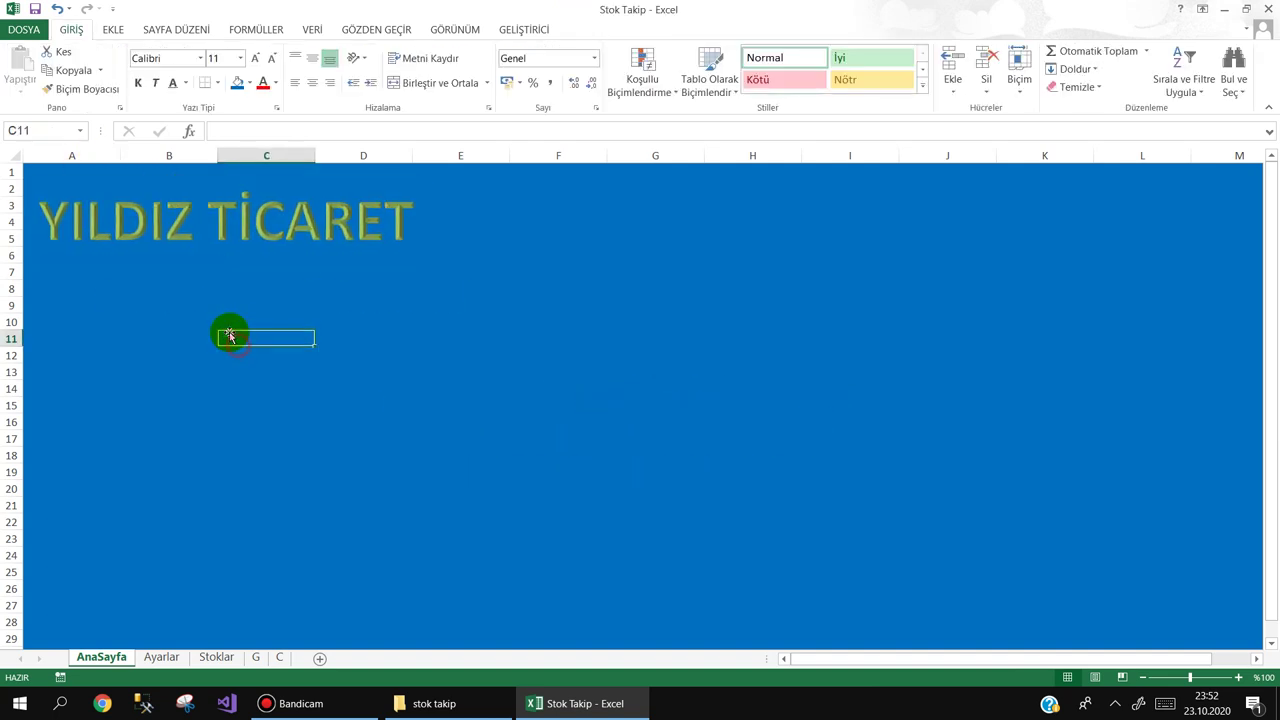
{"action": "left_click", "coordinate": [270, 230]}
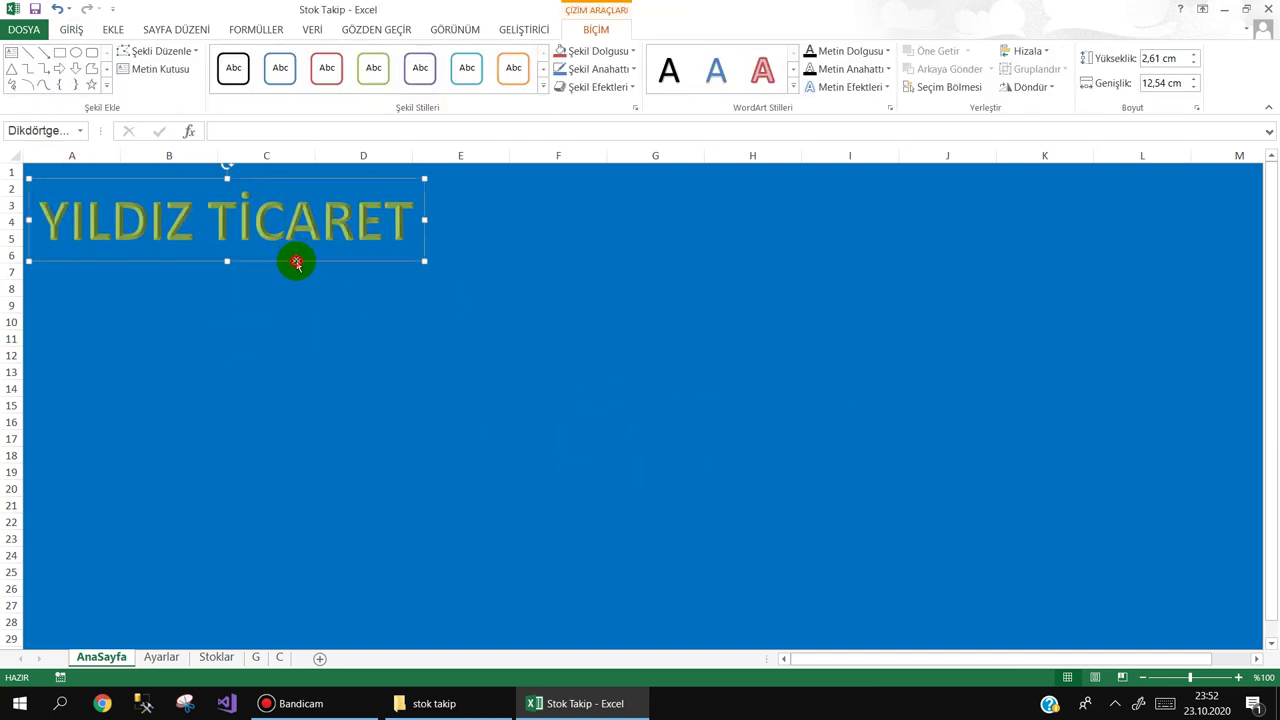
{"action": "left_click", "coordinate": [85, 28]}
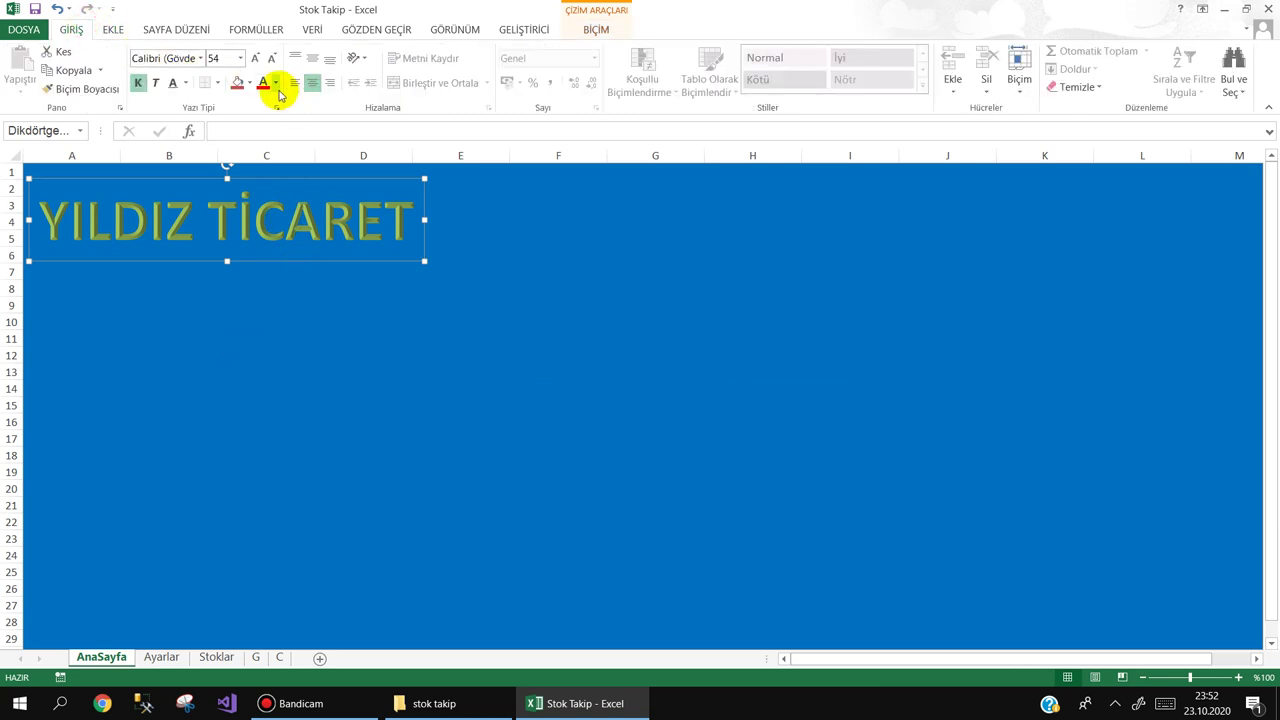
{"action": "left_click", "coordinate": [275, 83]}
{"action": "left_click", "coordinate": [258, 140]}
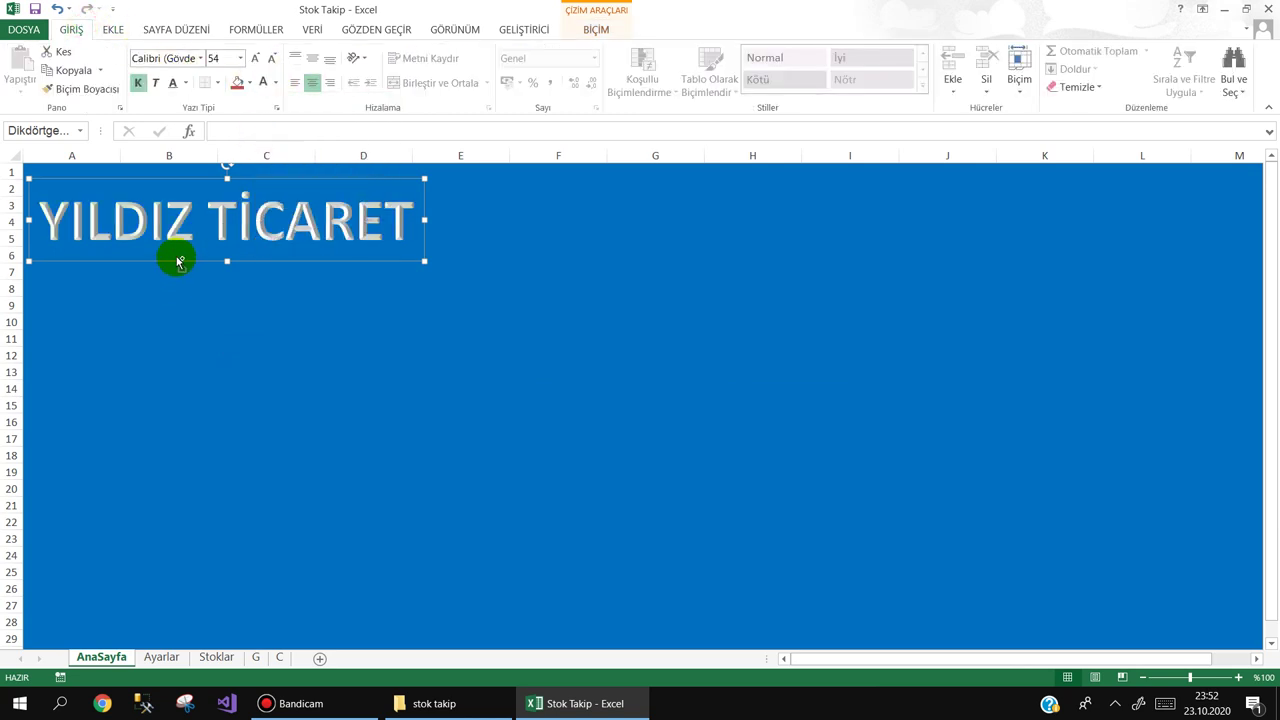
{"action": "left_click", "coordinate": [254, 58]}
{"action": "left_click", "coordinate": [254, 58]}
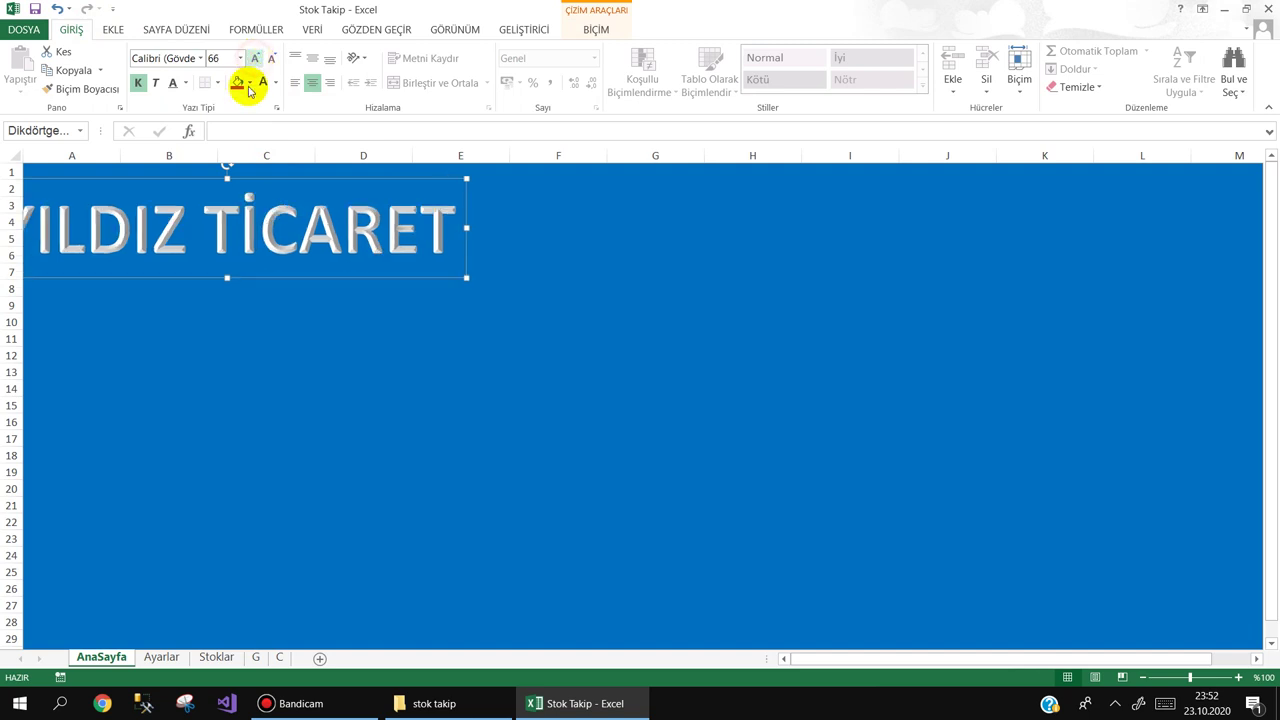
{"action": "mouse_move", "coordinate": [158, 277]}
{"action": "left_mouse_down"}
{"action": "mouse_move", "coordinate": [209, 265]}
{"action": "mouse_move", "coordinate": [204, 357]}
{"action": "left_mouse_up"}
{"action": "left_click", "coordinate": [199, 270]}
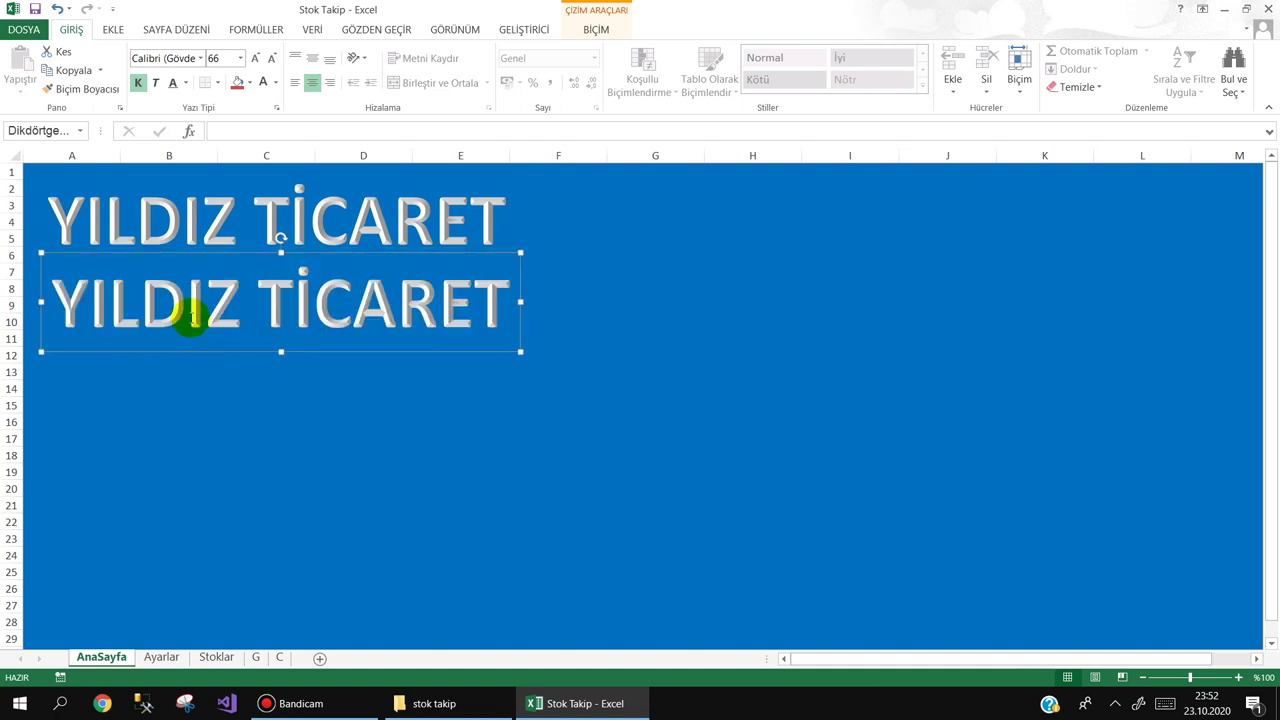
Step: Duplicate the title below as a two-line 'STOK TAKİP / PROGRAMI' WordArt in yellow
{"action": "left_click_drag", "start_coordinate": [62, 300], "coordinate": [441, 291]}
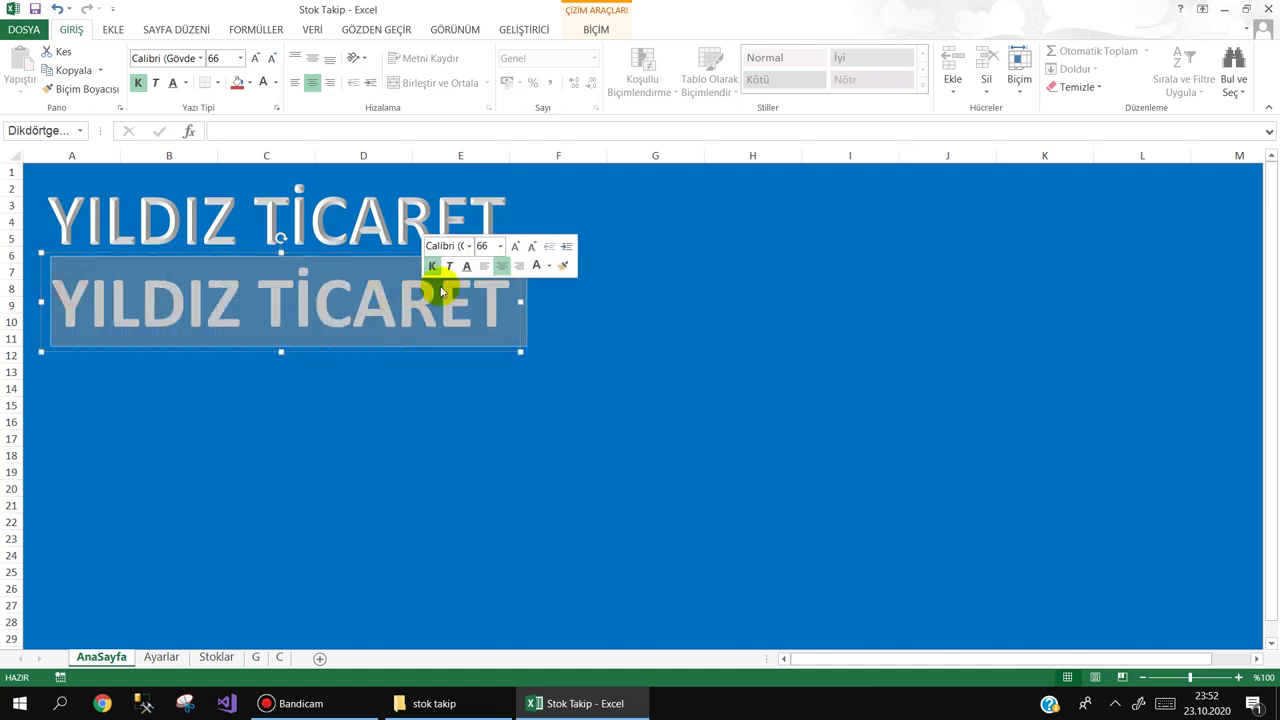
{"action": "type", "text": "STO"}
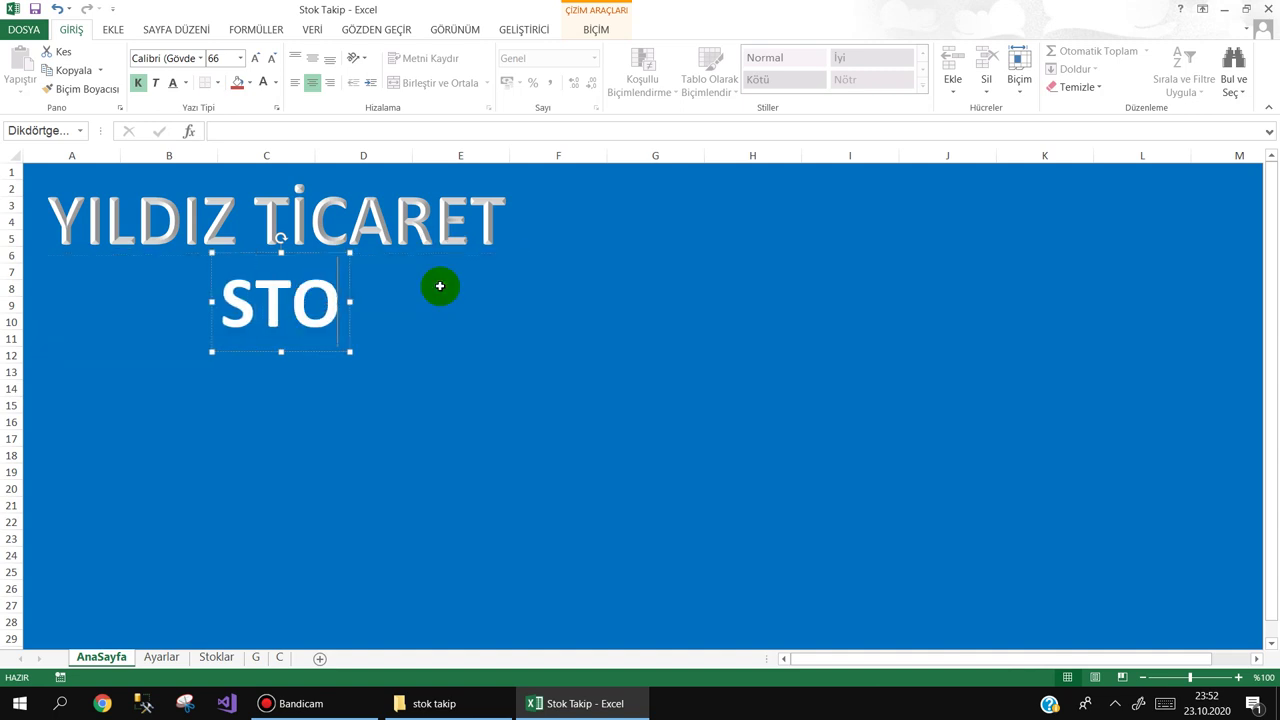
{"action": "type", "text": "K TAKİP"}
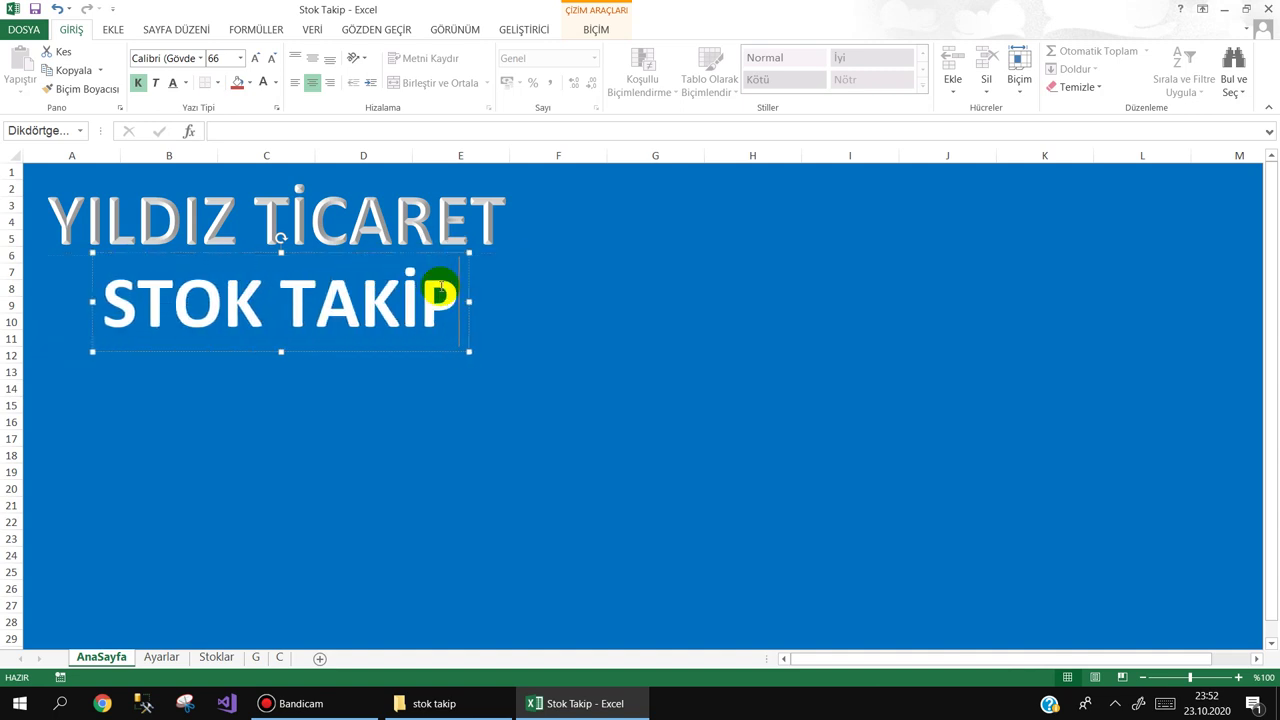
{"action": "key", "text": "Return"}
{"action": "type", "text": "PROGR"}
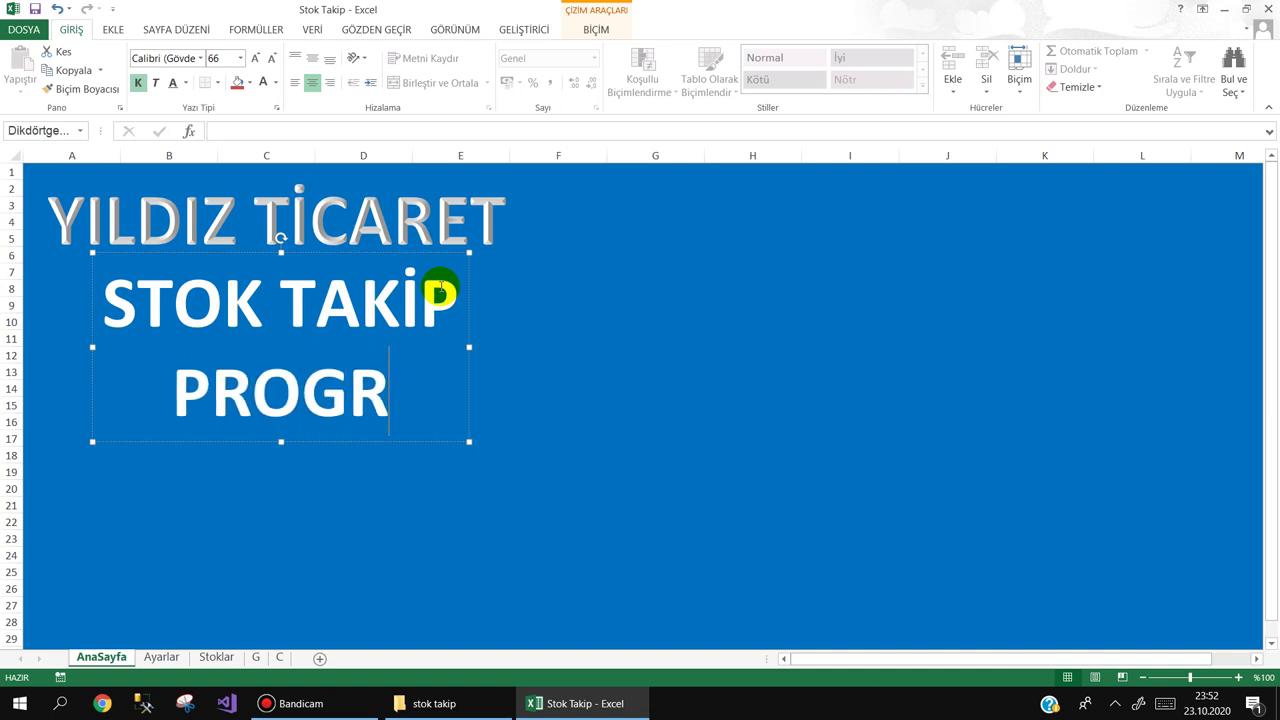
{"action": "type", "text": "AMI"}
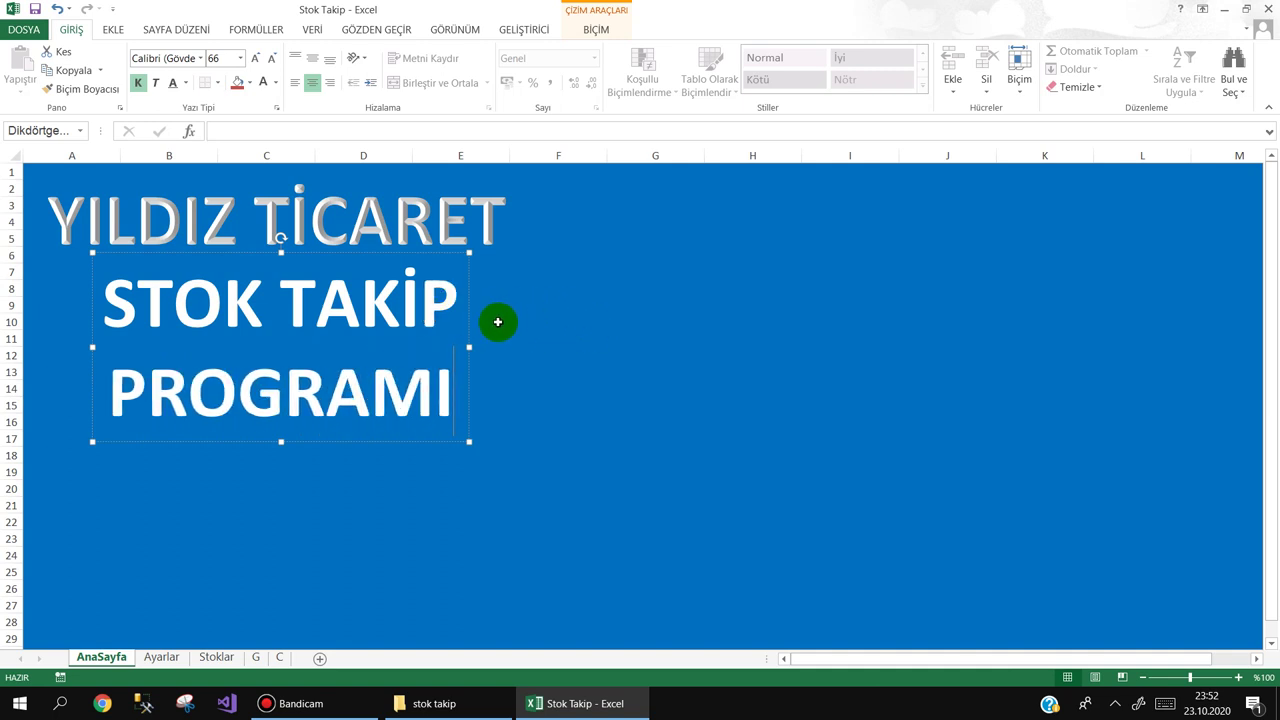
{"action": "left_click", "coordinate": [469, 316]}
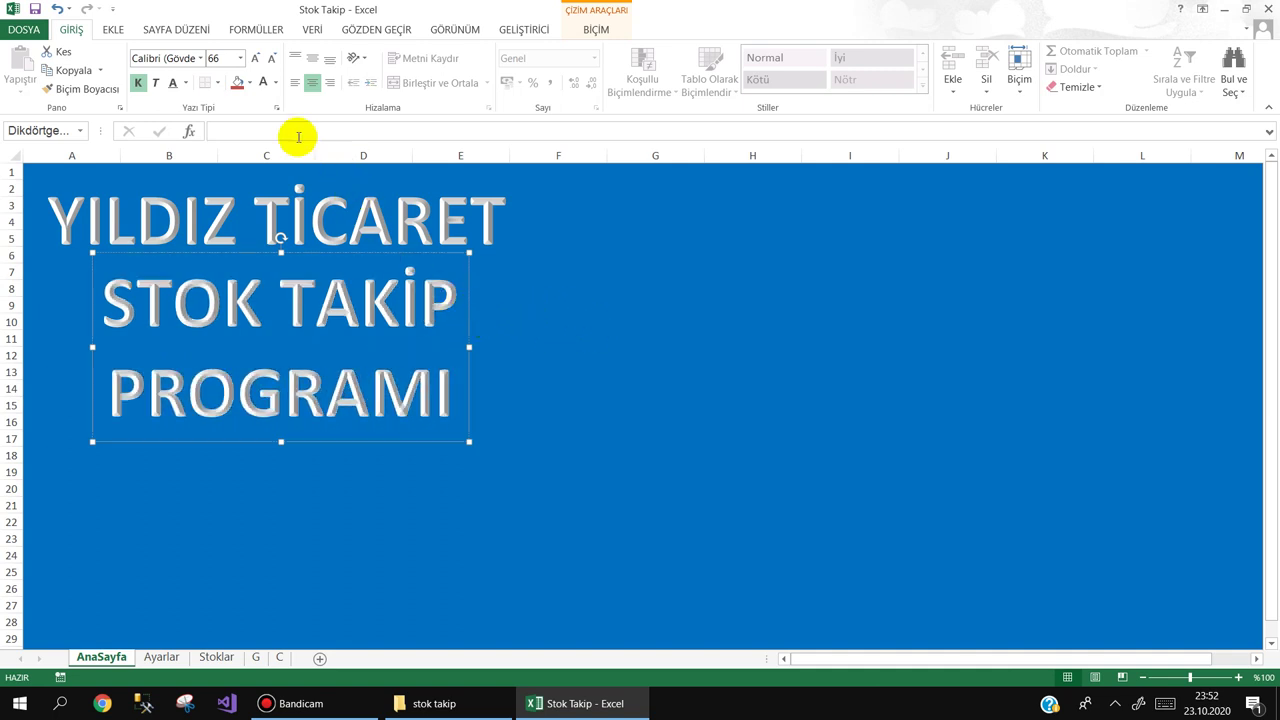
{"action": "left_click", "coordinate": [279, 83]}
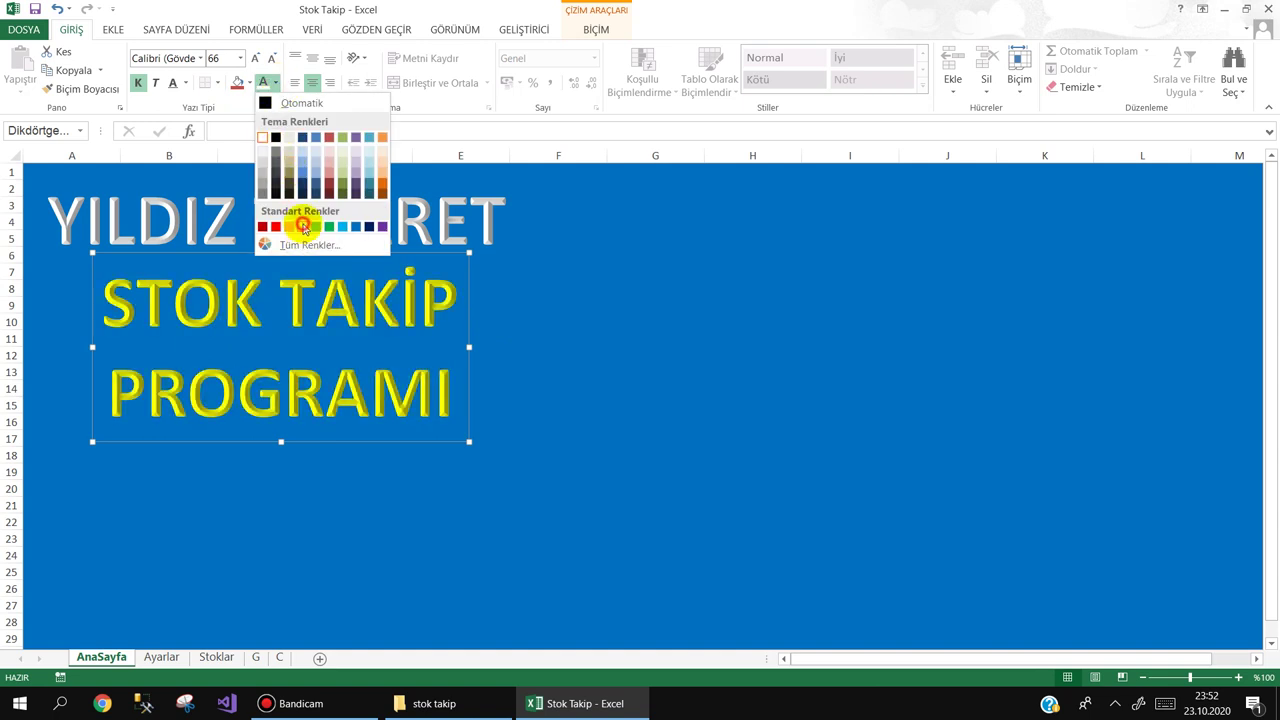
{"action": "left_click", "coordinate": [305, 227]}
{"action": "left_click", "coordinate": [549, 290]}
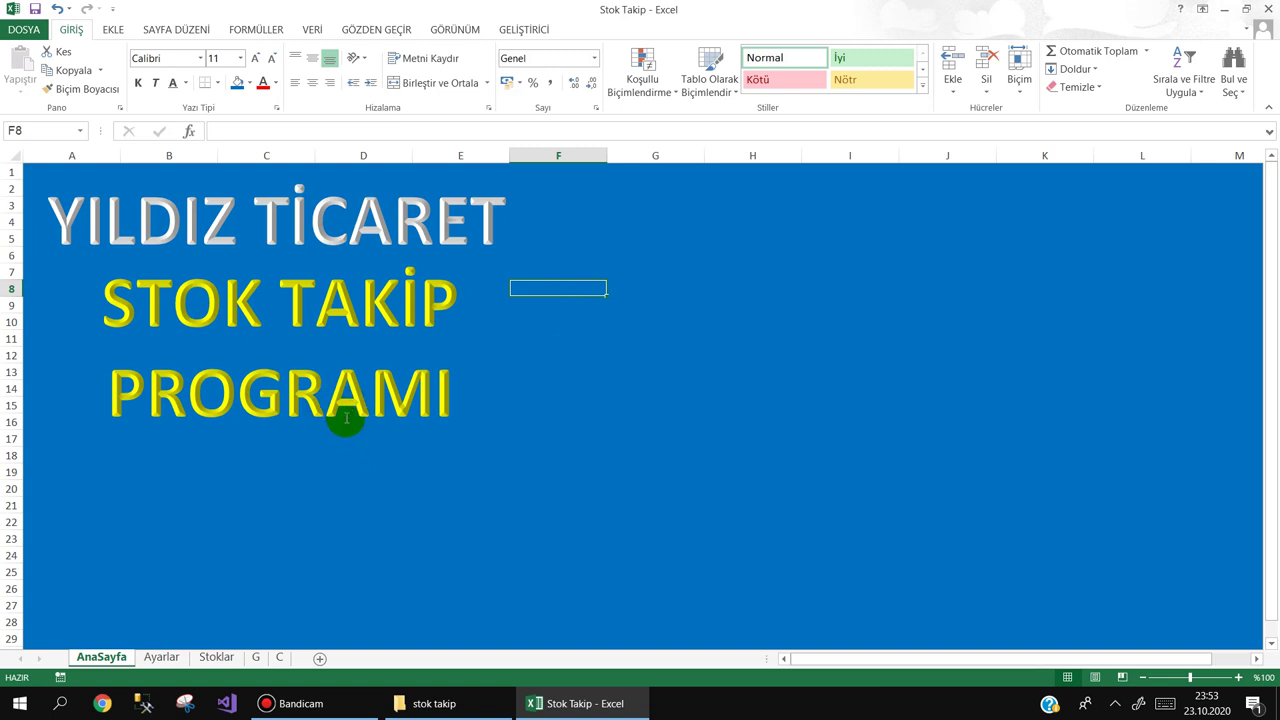
Step: Draw an ActiveX command button from the Developer tab below the STOK TAKİP PROGRAMI title
{"action": "left_click", "coordinate": [207, 451]}
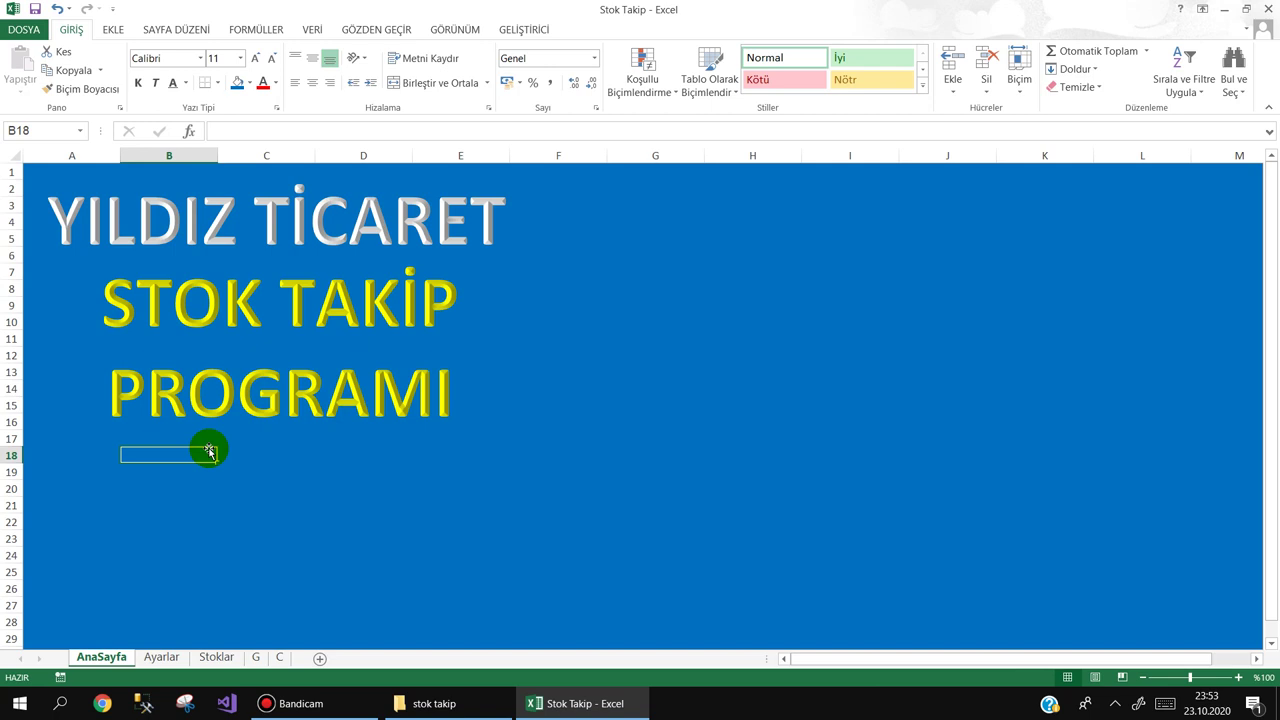
{"action": "left_click", "coordinate": [330, 468]}
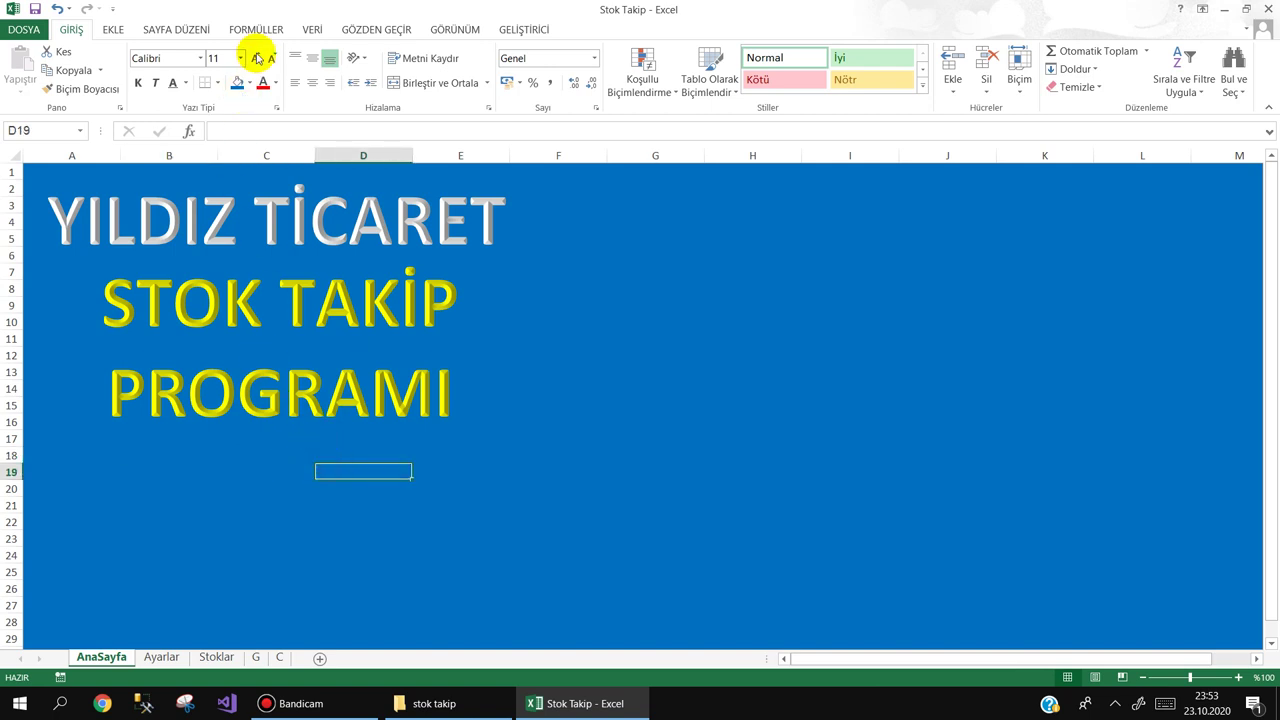
{"action": "left_click", "coordinate": [522, 29]}
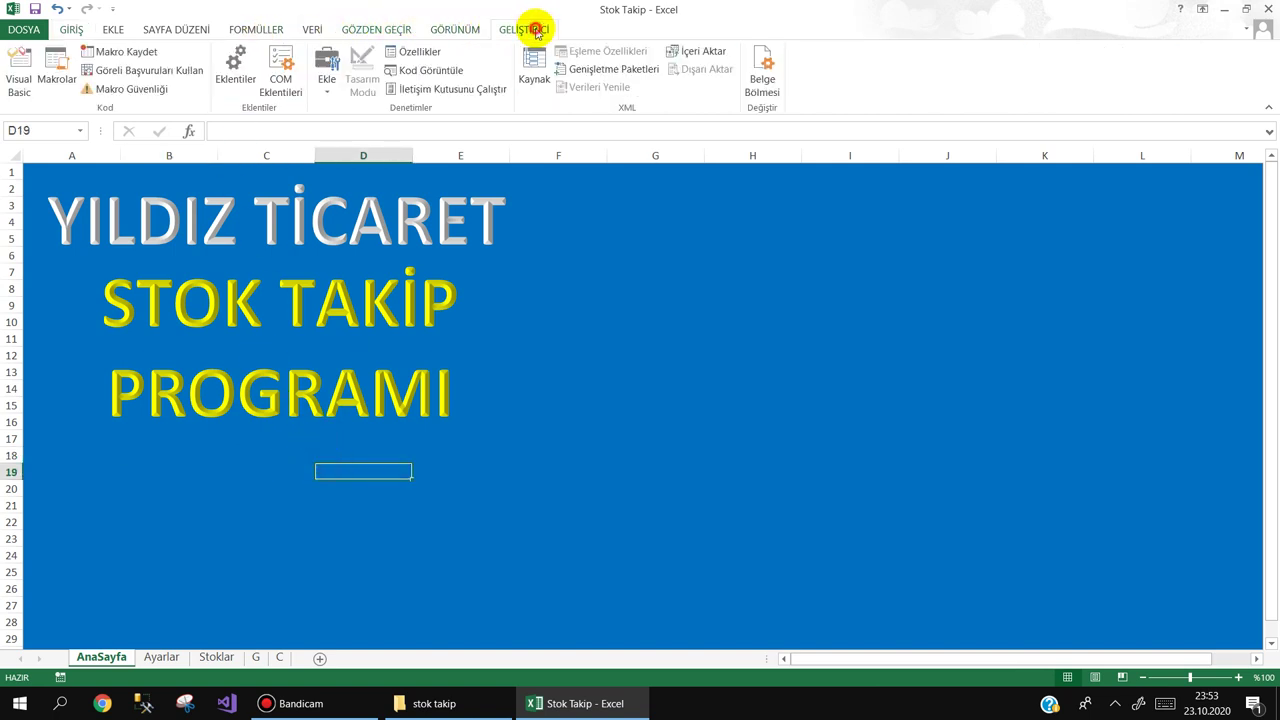
{"action": "left_click", "coordinate": [330, 90]}
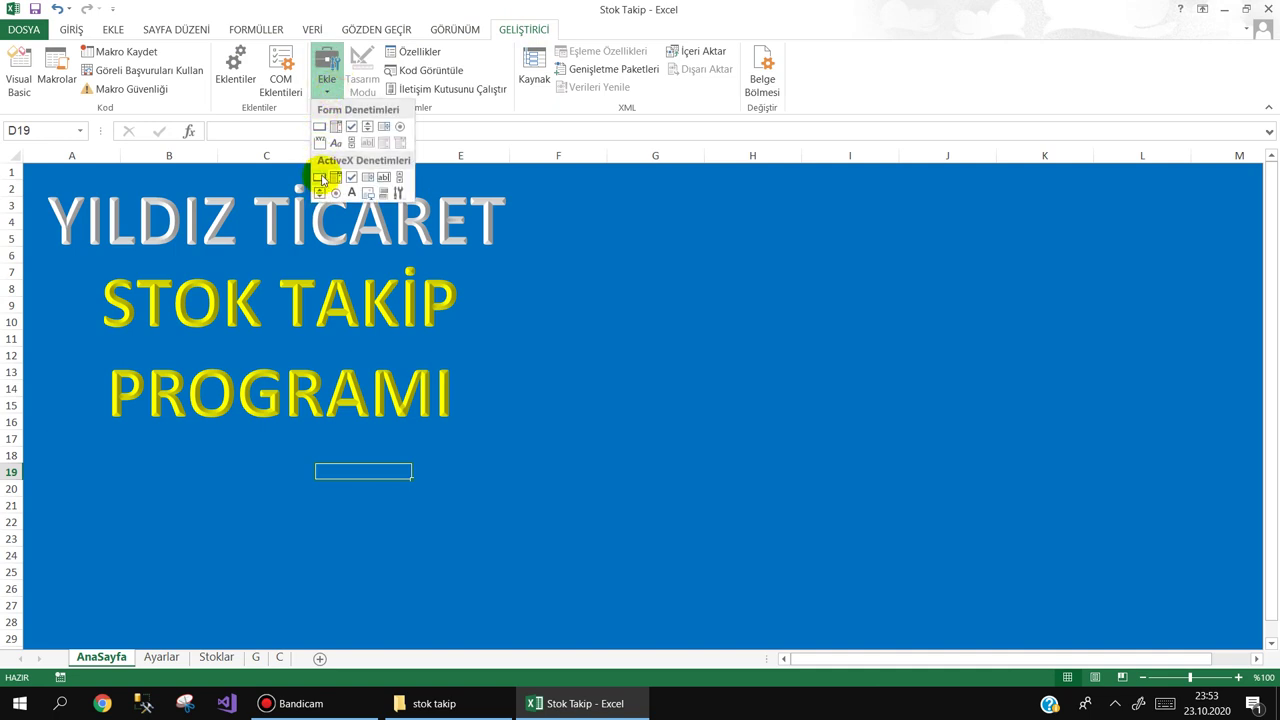
{"action": "left_click", "coordinate": [321, 179]}
{"action": "left_click_drag", "start_coordinate": [153, 443], "coordinate": [416, 522]}
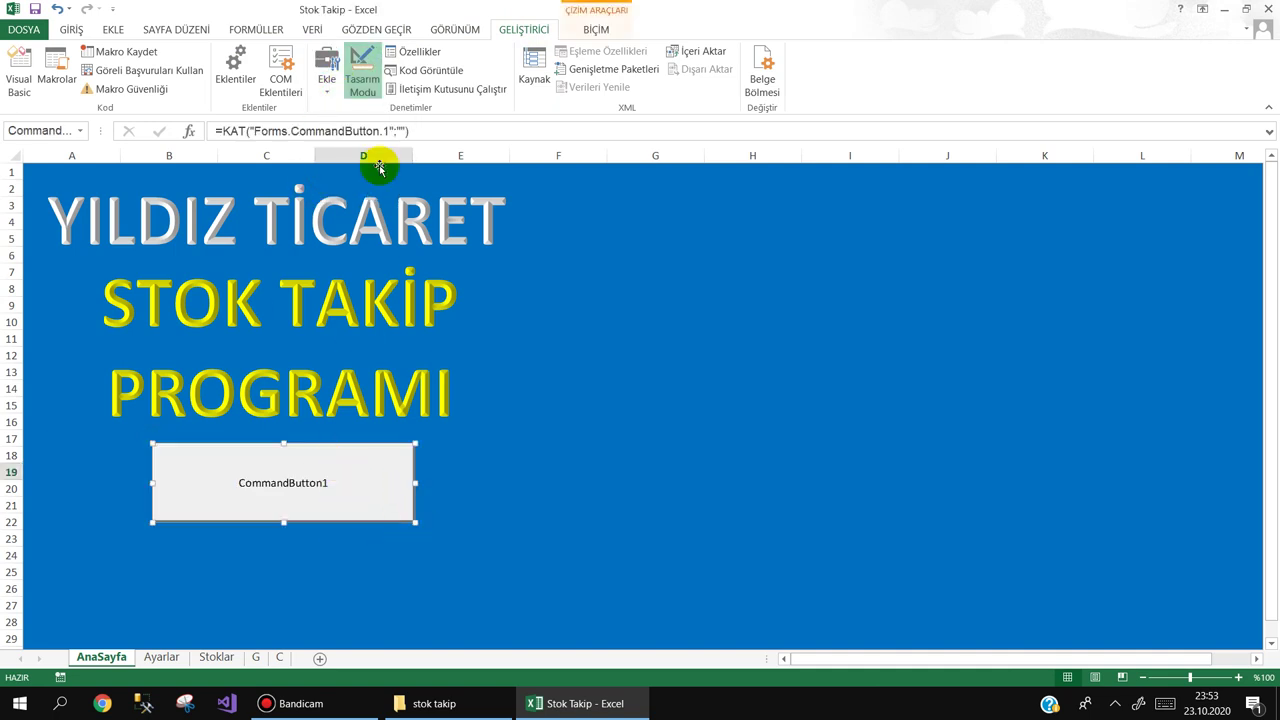
Step: In the button's properties, set Caption to 'Programı Aç' and (Name) to btnStart
{"action": "left_click", "coordinate": [414, 53]}
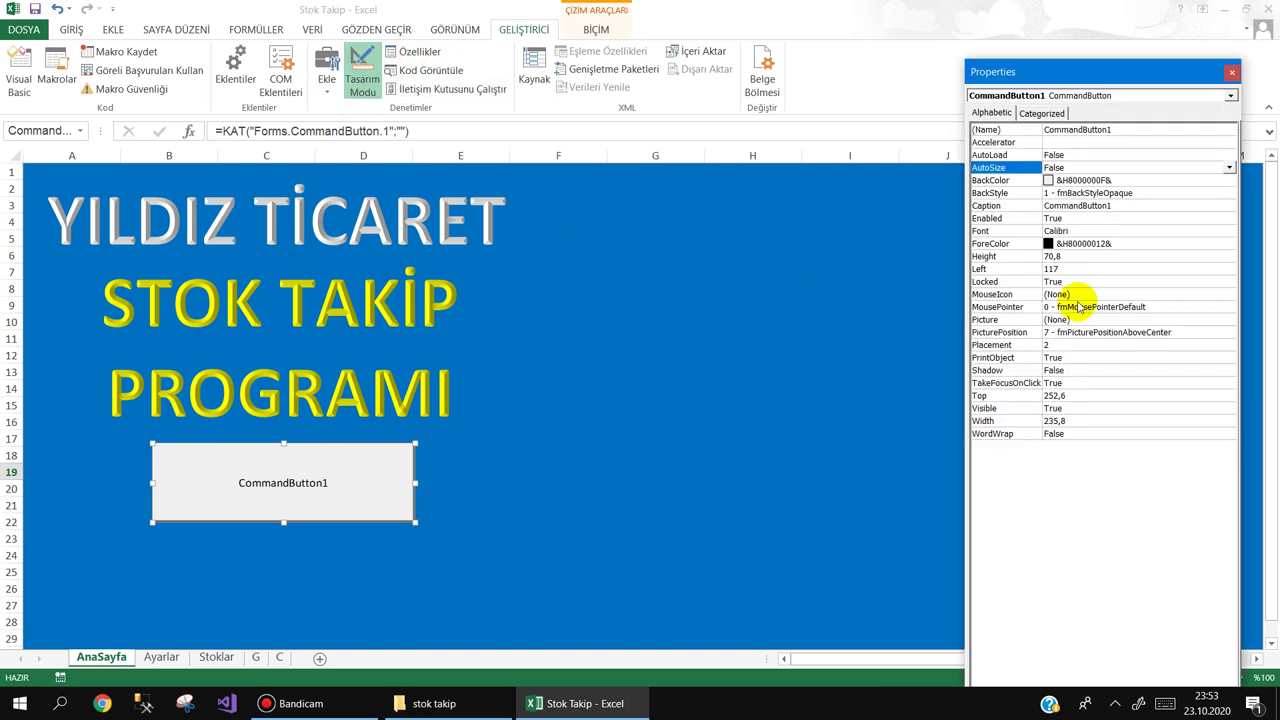
{"action": "left_click", "coordinate": [1023, 216]}
{"action": "left_click", "coordinate": [1020, 205]}
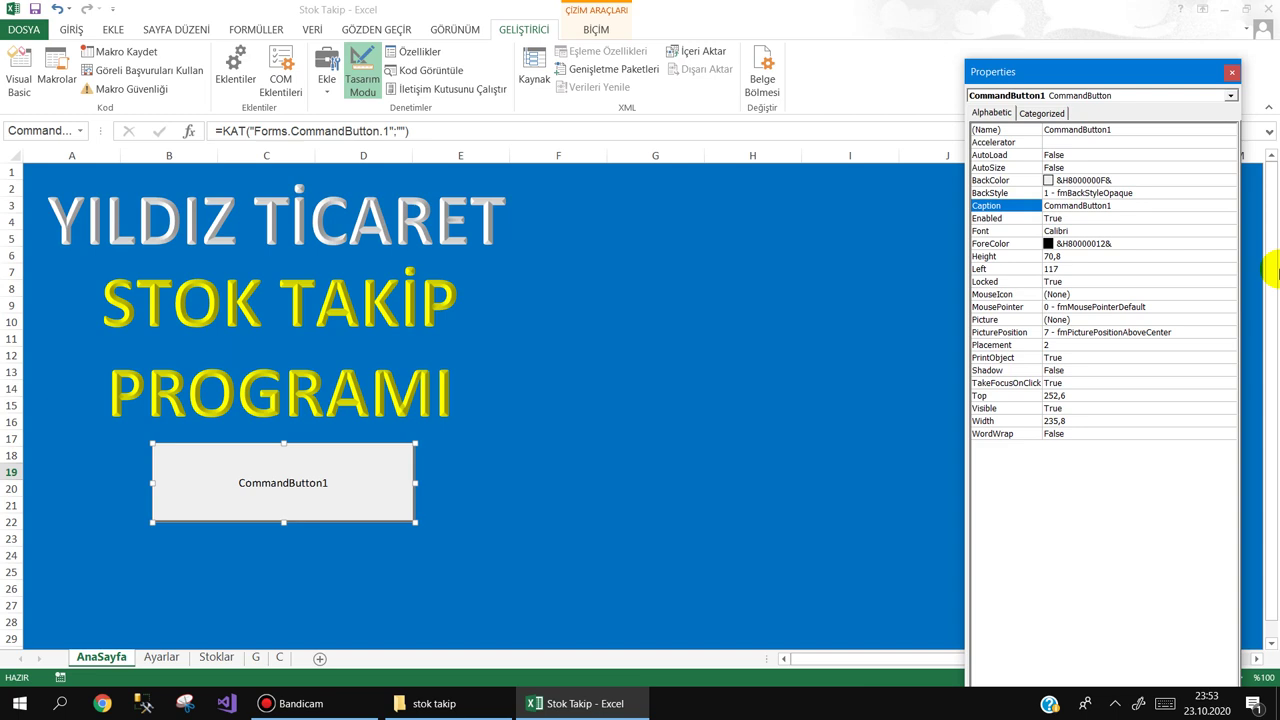
{"action": "type", "text": "pRO"}
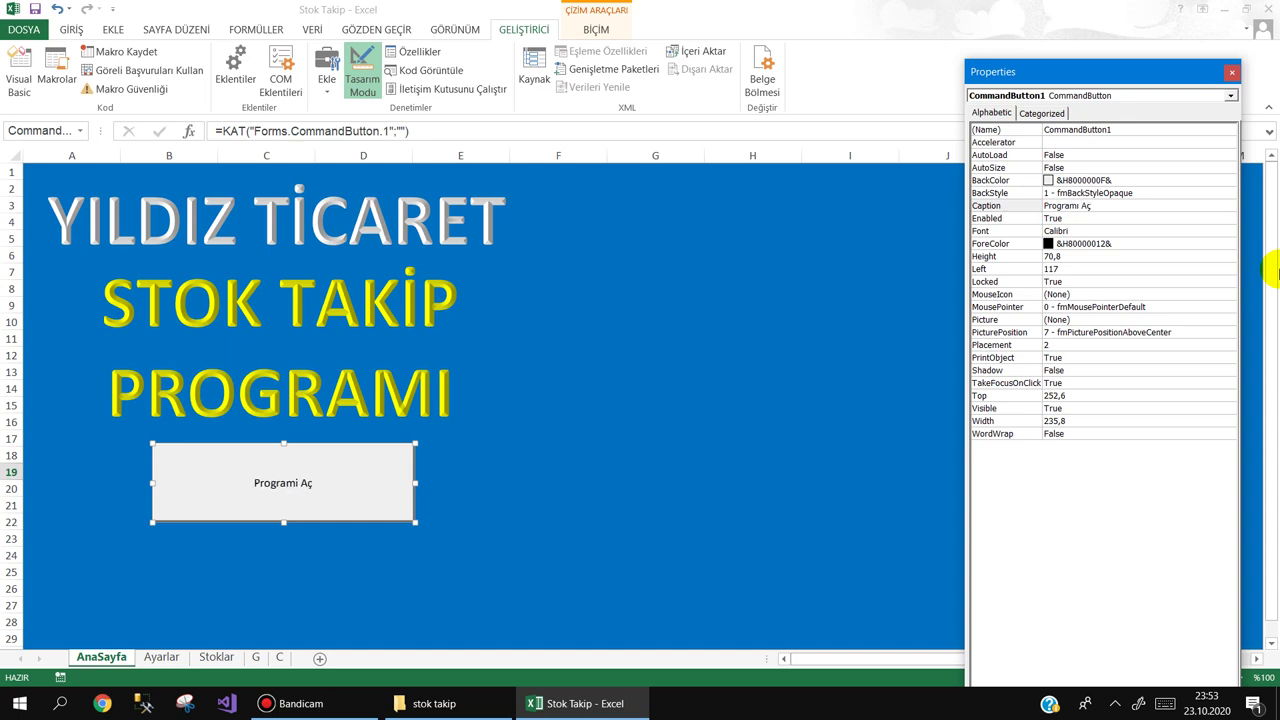
{"action": "left_click", "coordinate": [1028, 130]}
{"action": "type", "text": "btnS"}
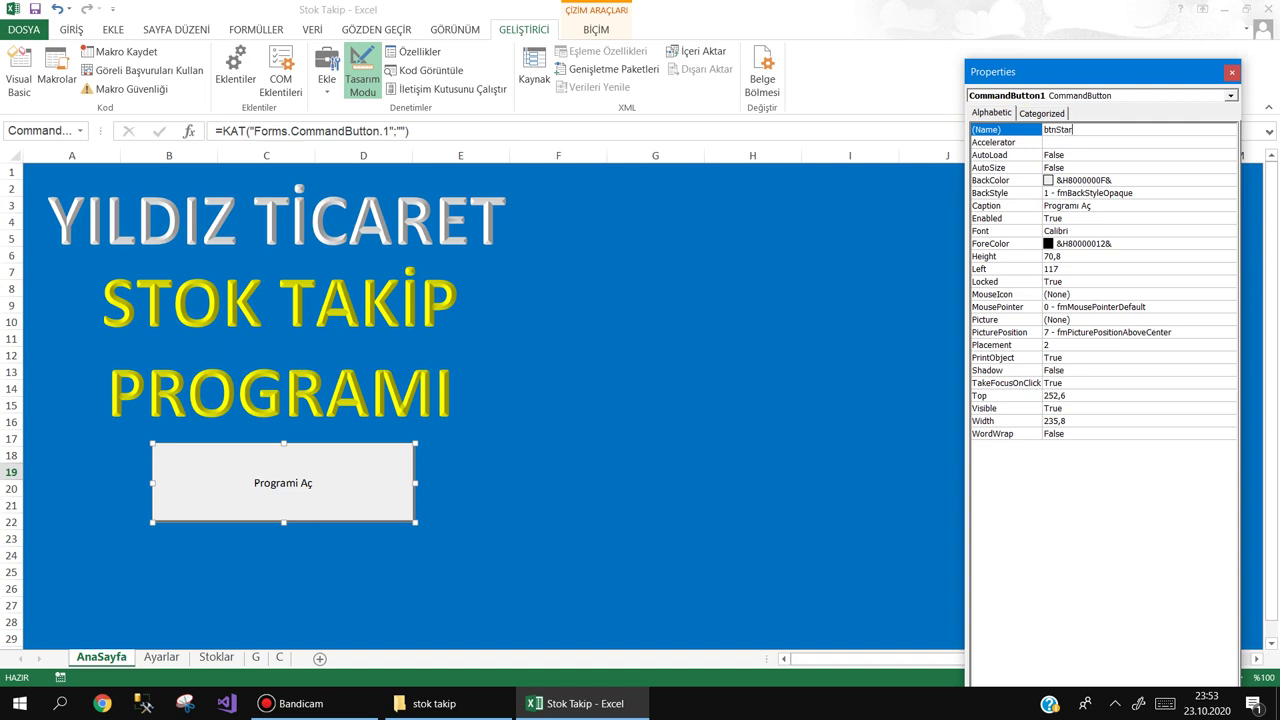
{"action": "type", "text": "tar"}
{"action": "left_click", "coordinate": [1034, 133]}
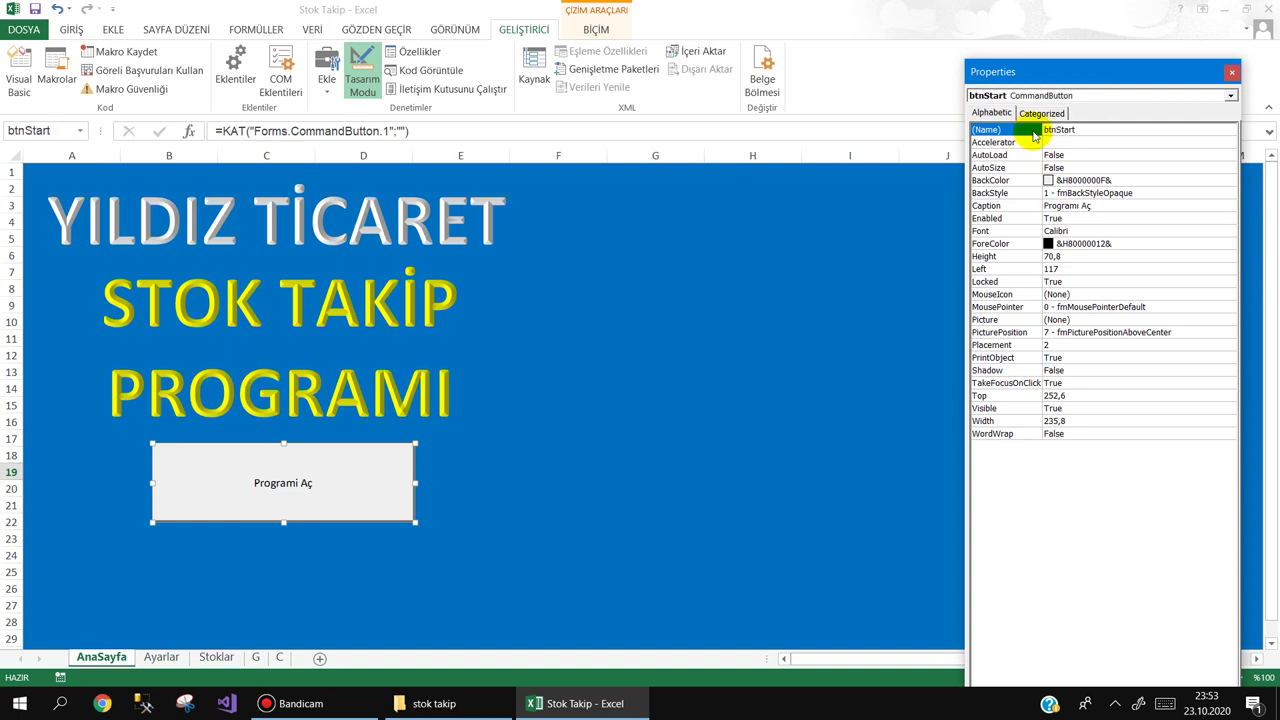
Step: Set the button's font size to 16 and close the Properties window
{"action": "left_click", "coordinate": [1118, 233]}
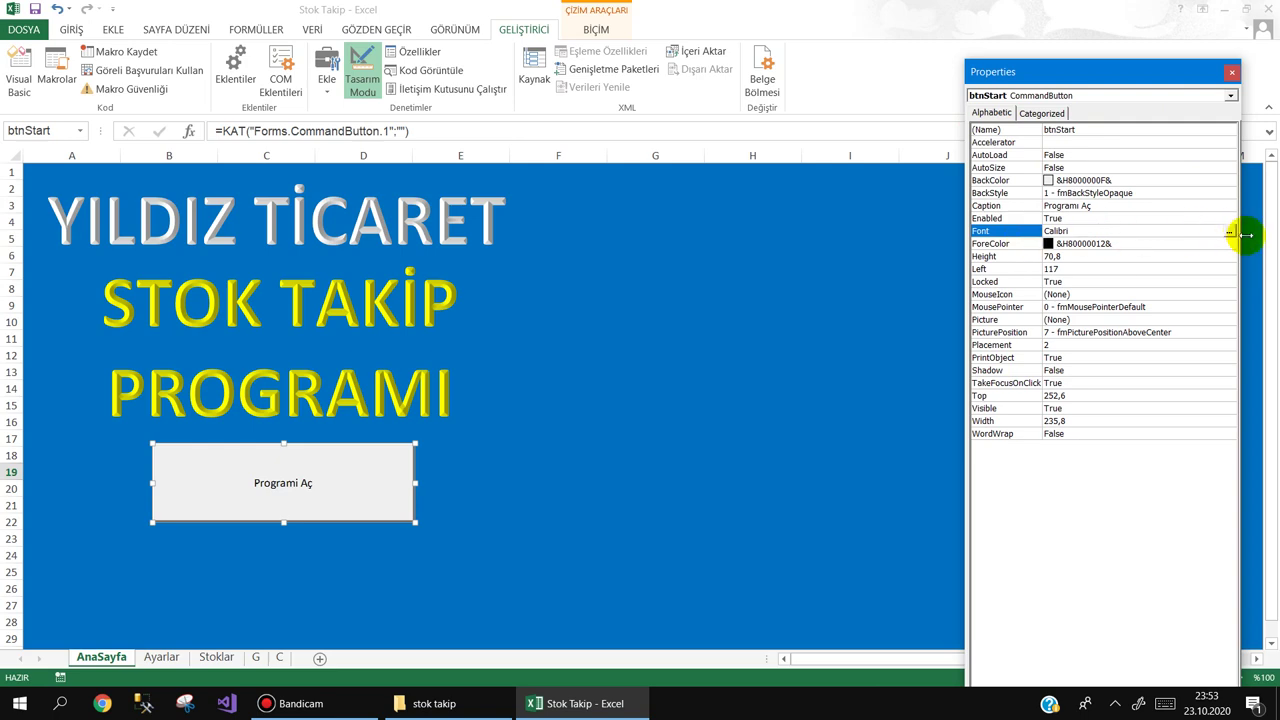
{"action": "left_click", "coordinate": [1229, 231]}
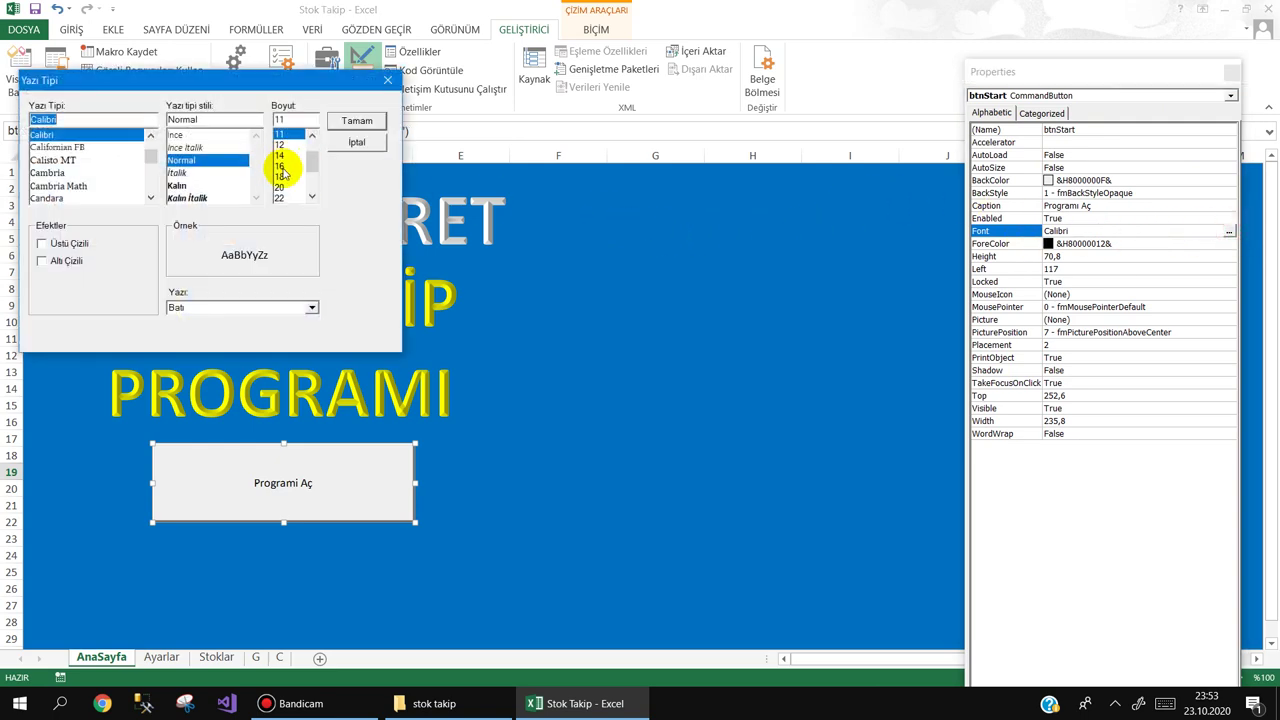
{"action": "left_click", "coordinate": [283, 168]}
{"action": "left_click", "coordinate": [350, 121]}
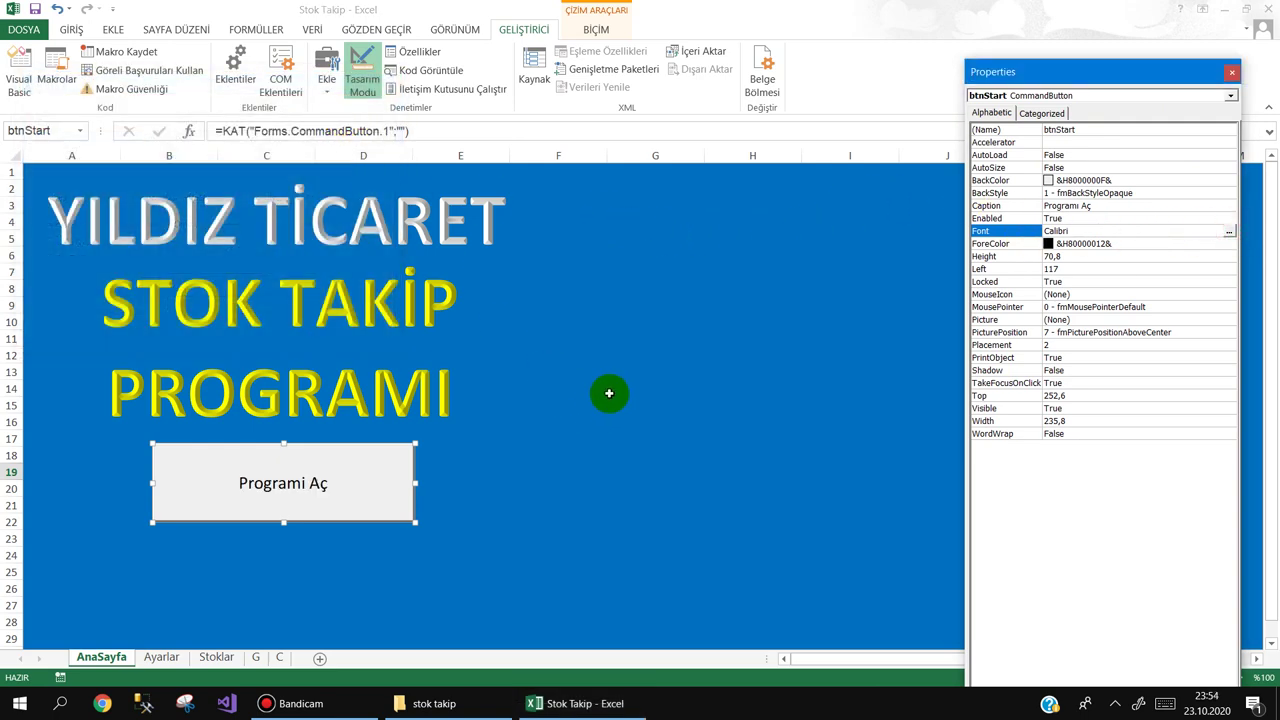
{"action": "left_click", "coordinate": [1232, 72]}
{"action": "left_click", "coordinate": [688, 265]}
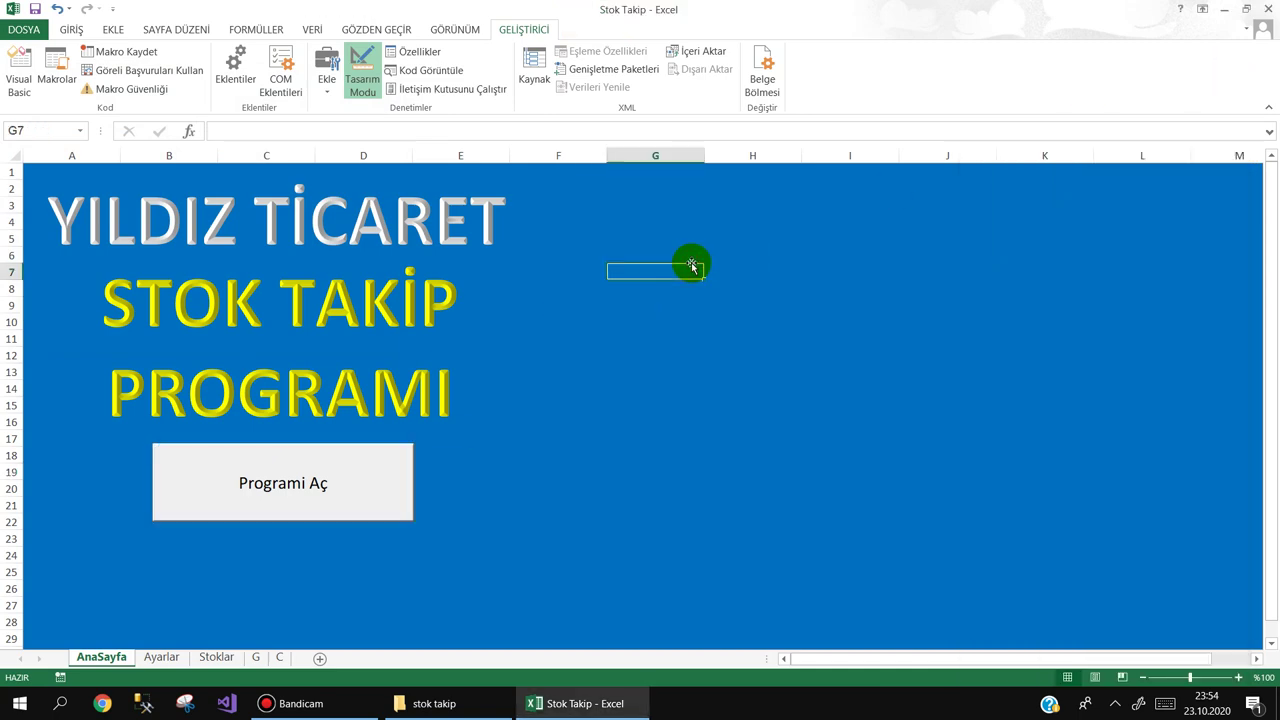
Step: In Chrome, run a Google Images search for 'stok'
{"action": "left_click", "coordinate": [106, 704]}
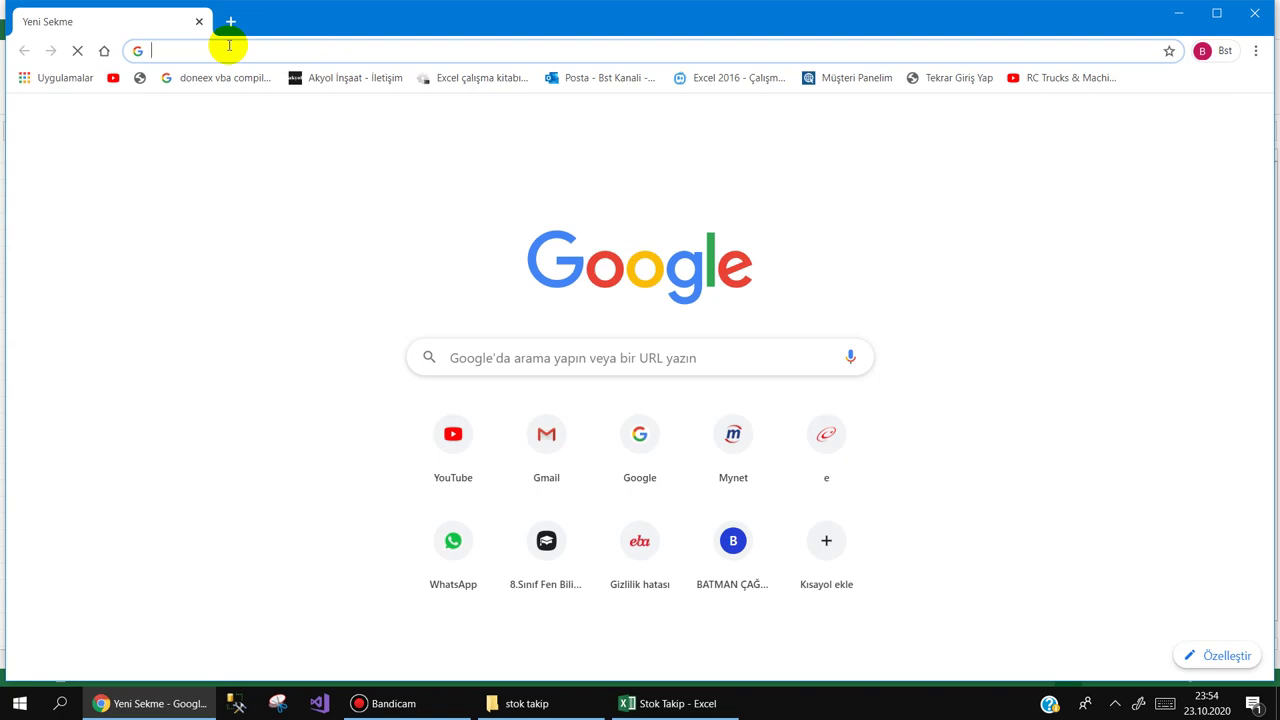
{"action": "type", "text": "sto"}
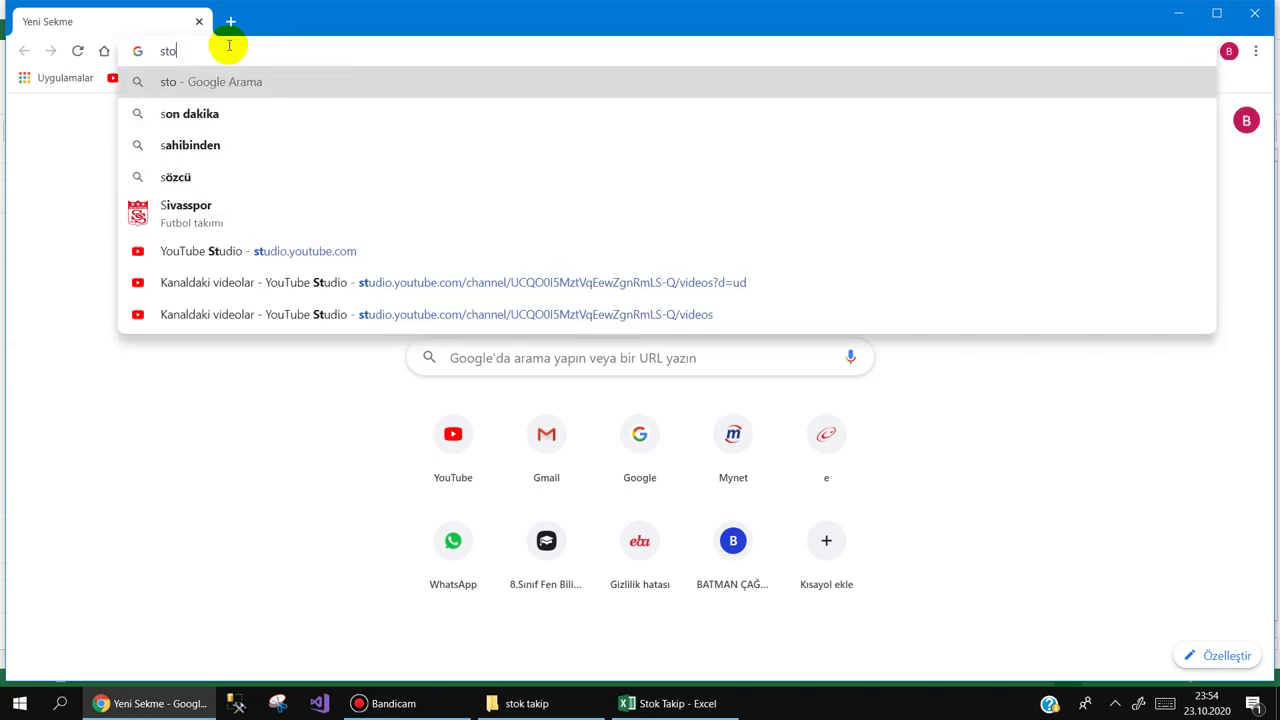
{"action": "type", "text": "k takip"}
{"action": "key", "text": "Return"}
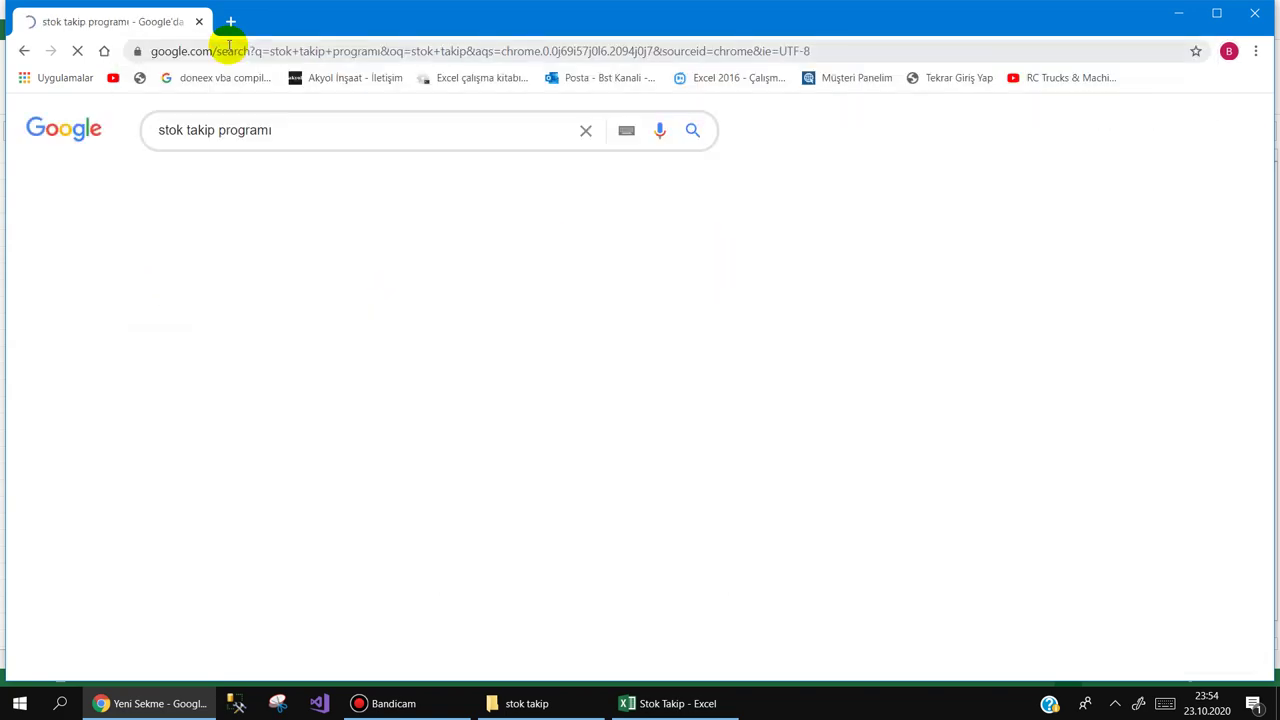
{"action": "left_click", "coordinate": [337, 177]}
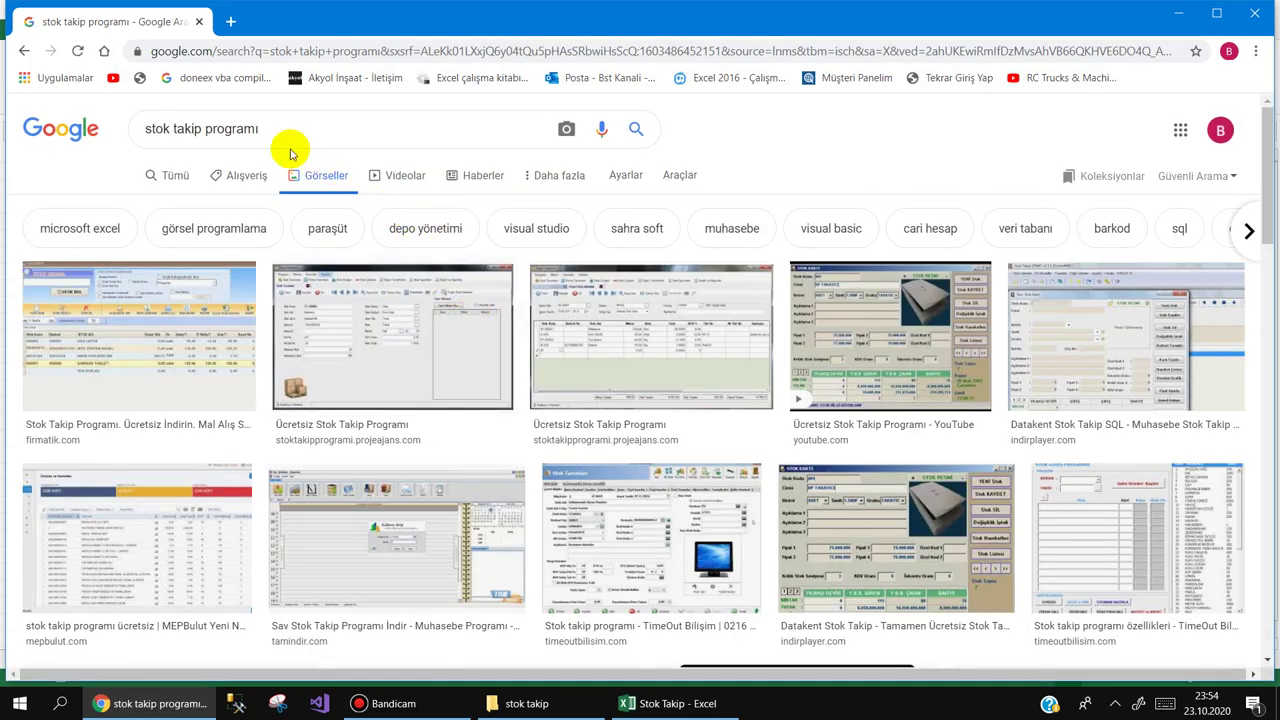
{"action": "left_click_drag", "start_coordinate": [177, 128], "coordinate": [441, 128]}
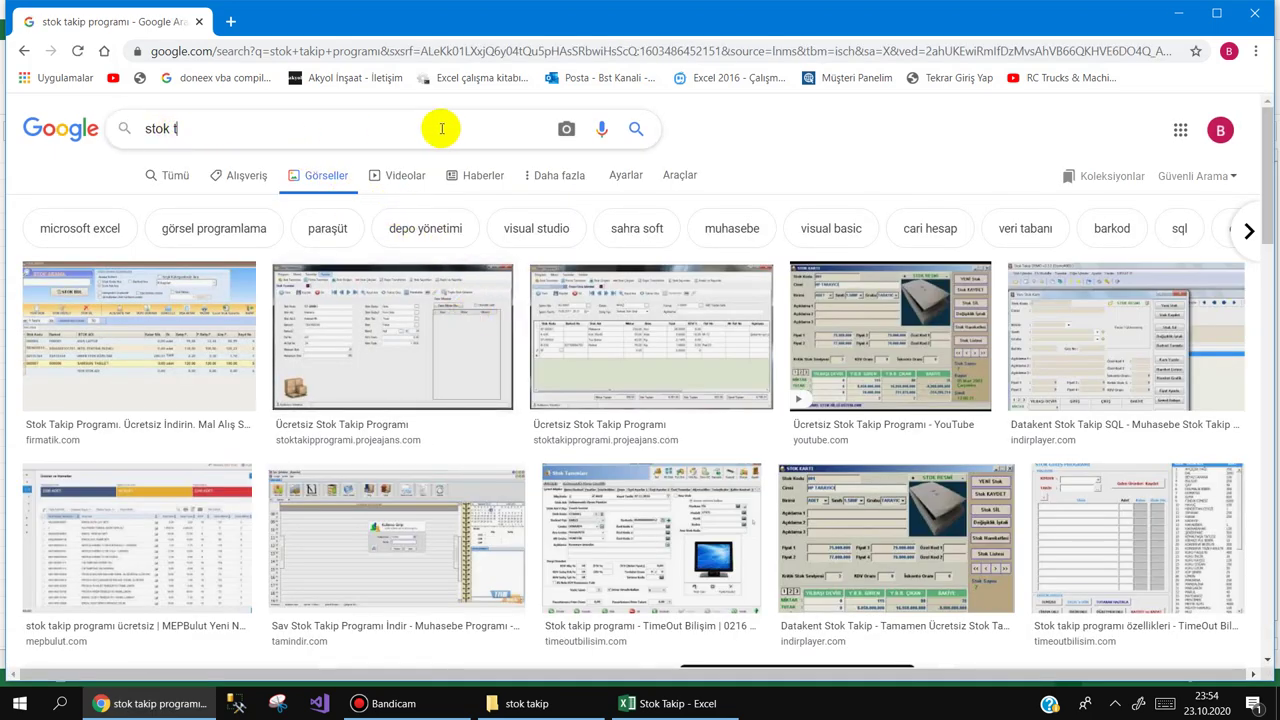
{"action": "key", "text": "BackSpace"}
{"action": "key", "text": "BackSpace"}
{"action": "key", "text": "Return"}
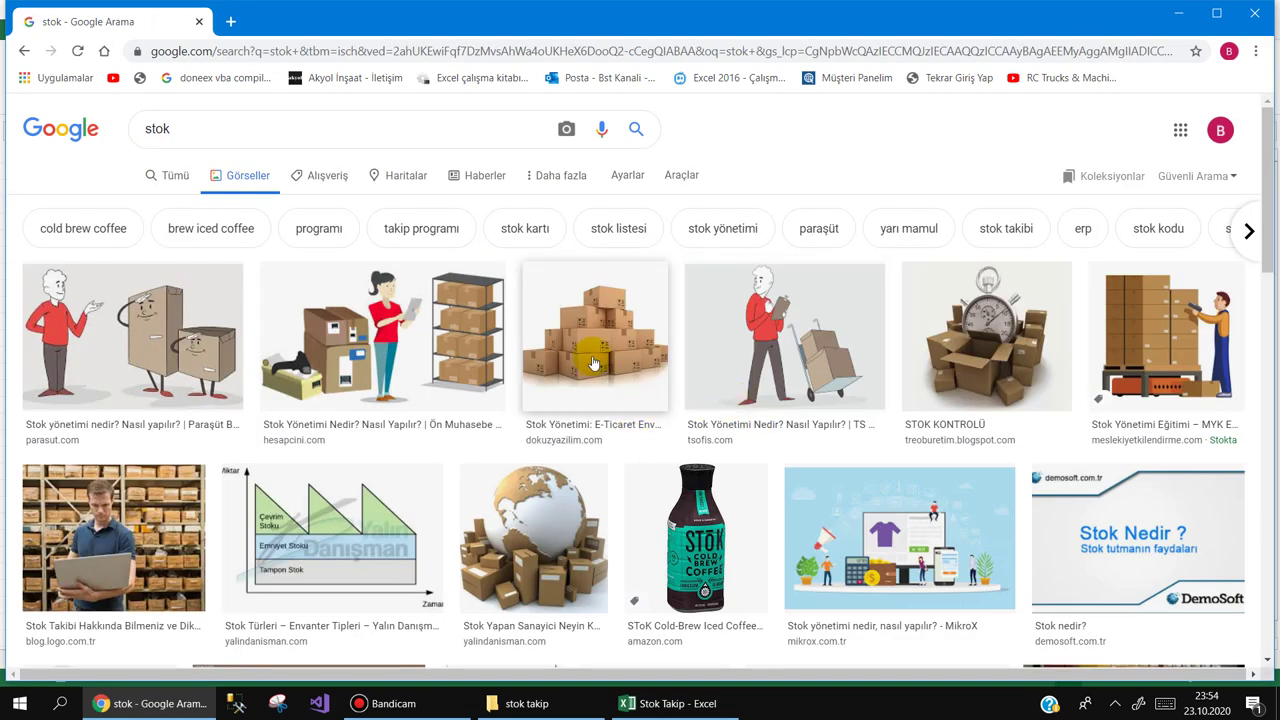
Step: Copy the stacked cardboard boxes image and bring up paste options at Excel cell F13
{"action": "left_click", "coordinate": [594, 363]}
{"action": "right_click", "coordinate": [940, 312]}
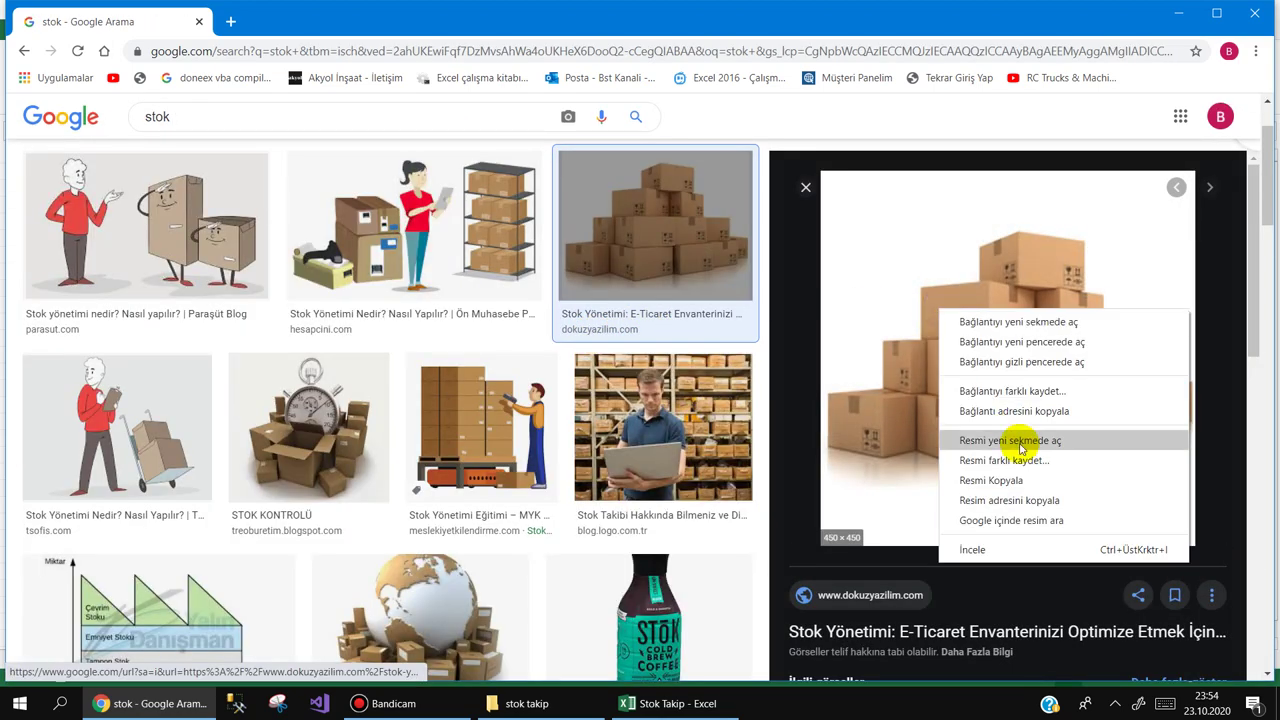
{"action": "left_click", "coordinate": [995, 480]}
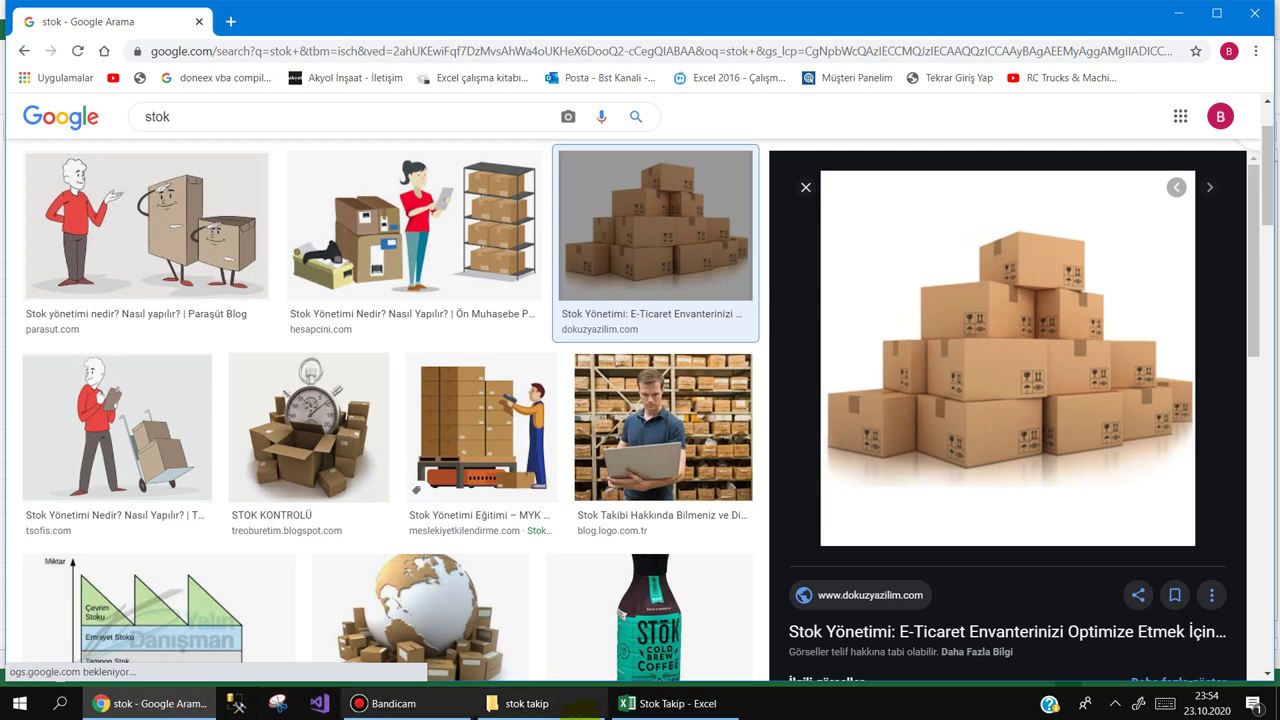
{"action": "left_click", "coordinate": [667, 703]}
{"action": "right_click", "coordinate": [602, 371]}
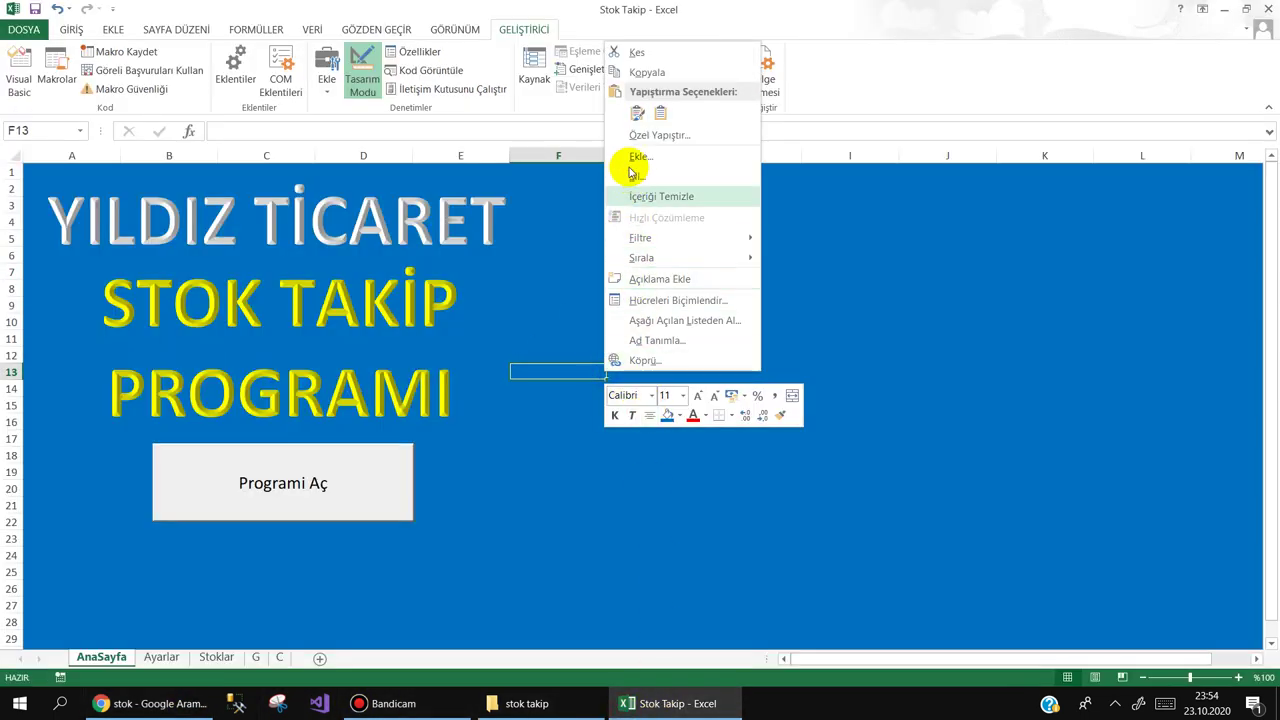
Step: Paste the box picture beside the title and apply a Soft Edge Rectangle picture style
{"action": "left_click", "coordinate": [638, 113]}
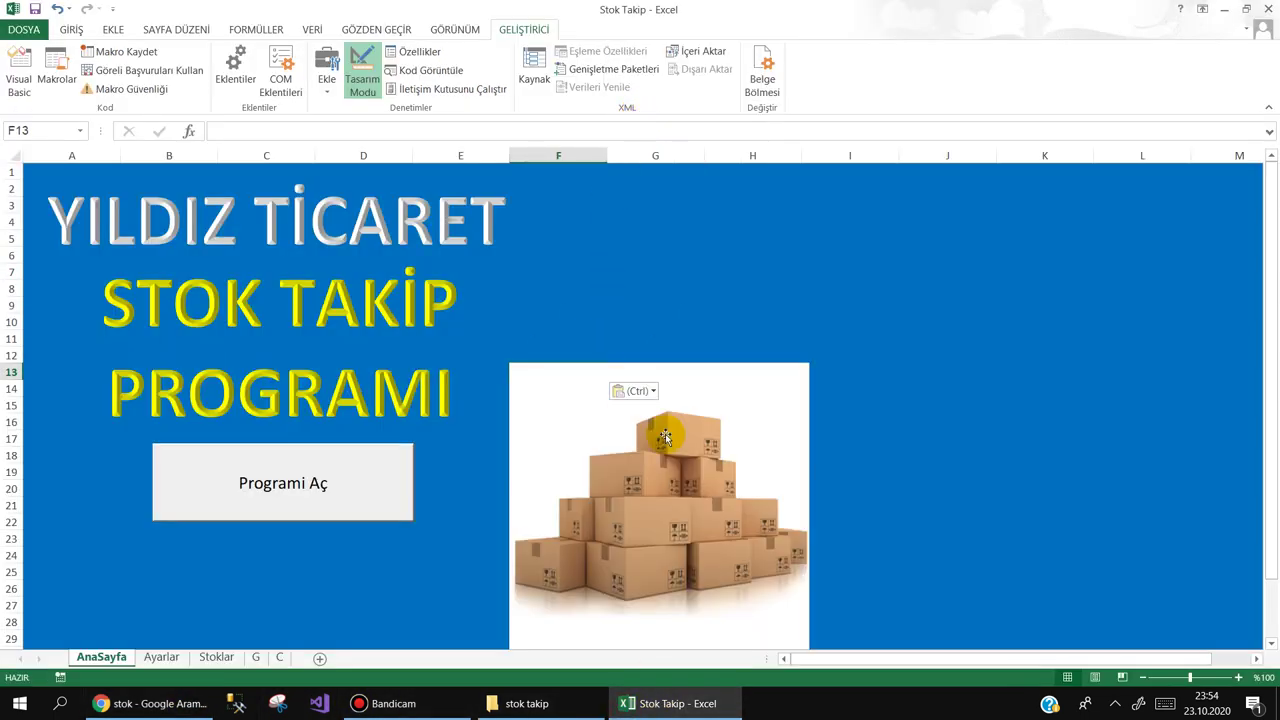
{"action": "left_click_drag", "start_coordinate": [743, 423], "coordinate": [820, 336]}
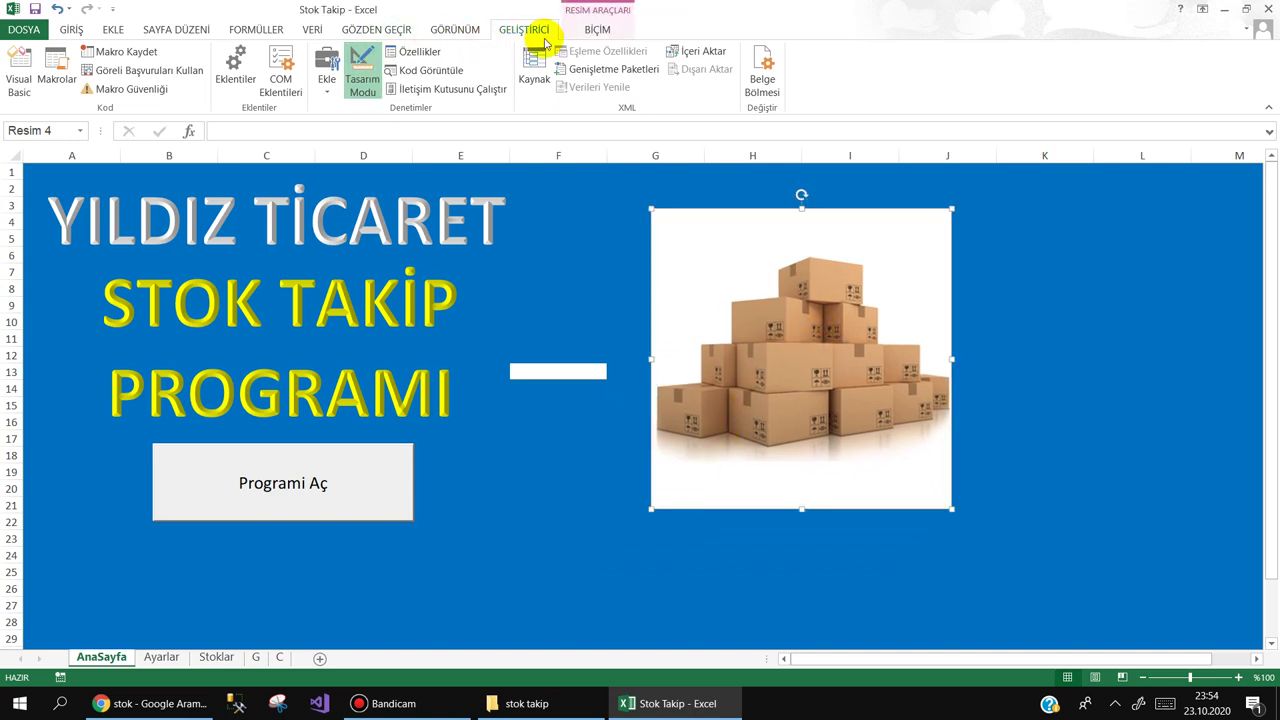
{"action": "left_click", "coordinate": [598, 29]}
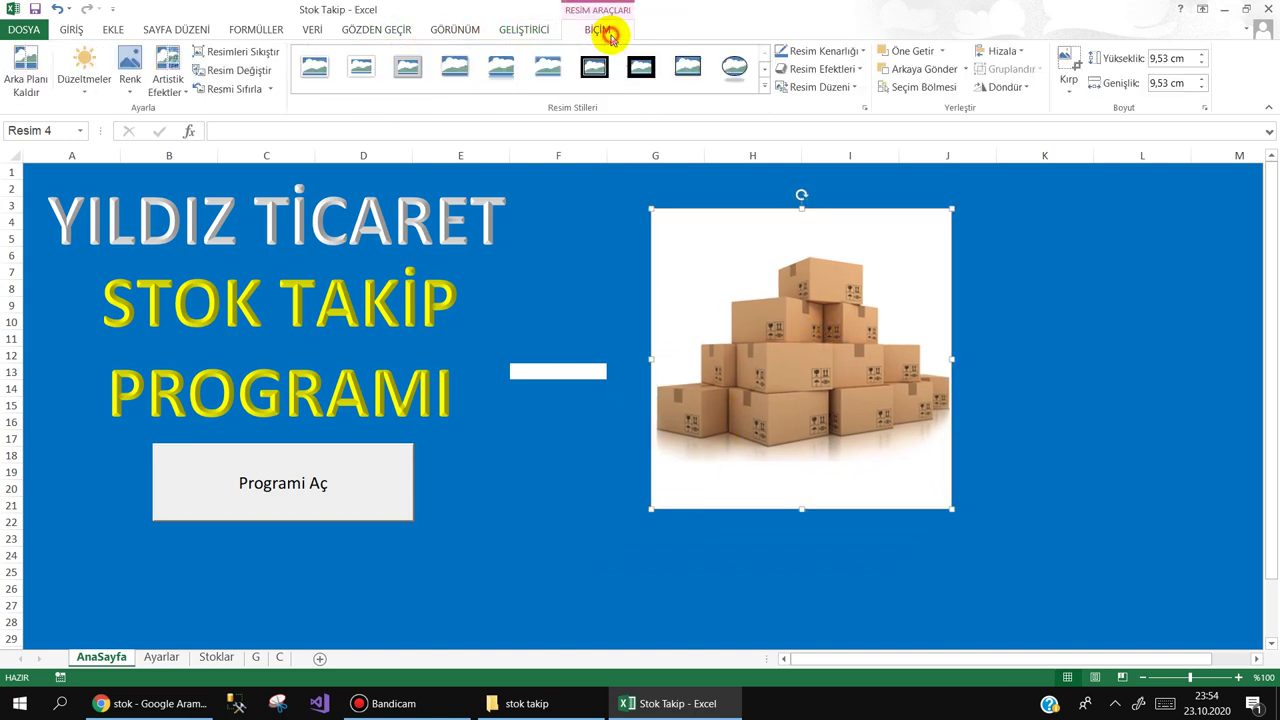
{"action": "left_click", "coordinate": [548, 77]}
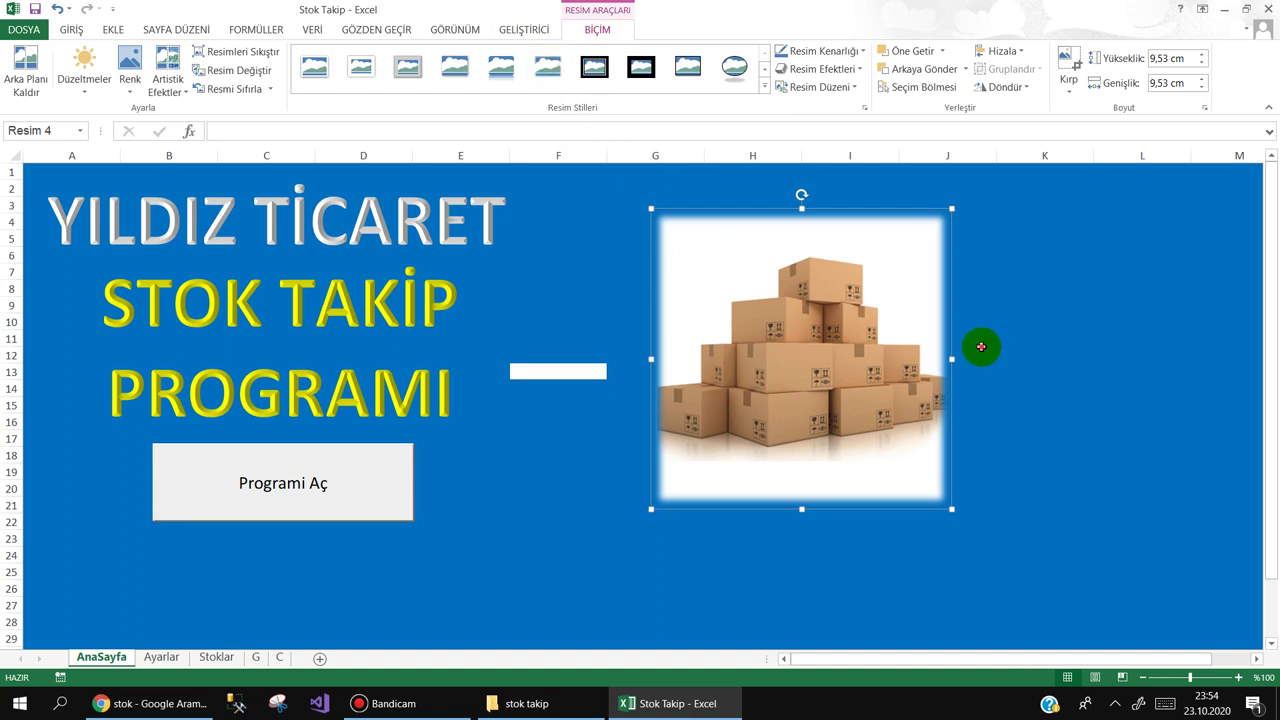
{"action": "left_click", "coordinate": [1050, 340]}
Step: Enlarge and fine-tune the picture's position, then save the workbook
{"action": "left_click_drag", "start_coordinate": [799, 362], "coordinate": [829, 364]}
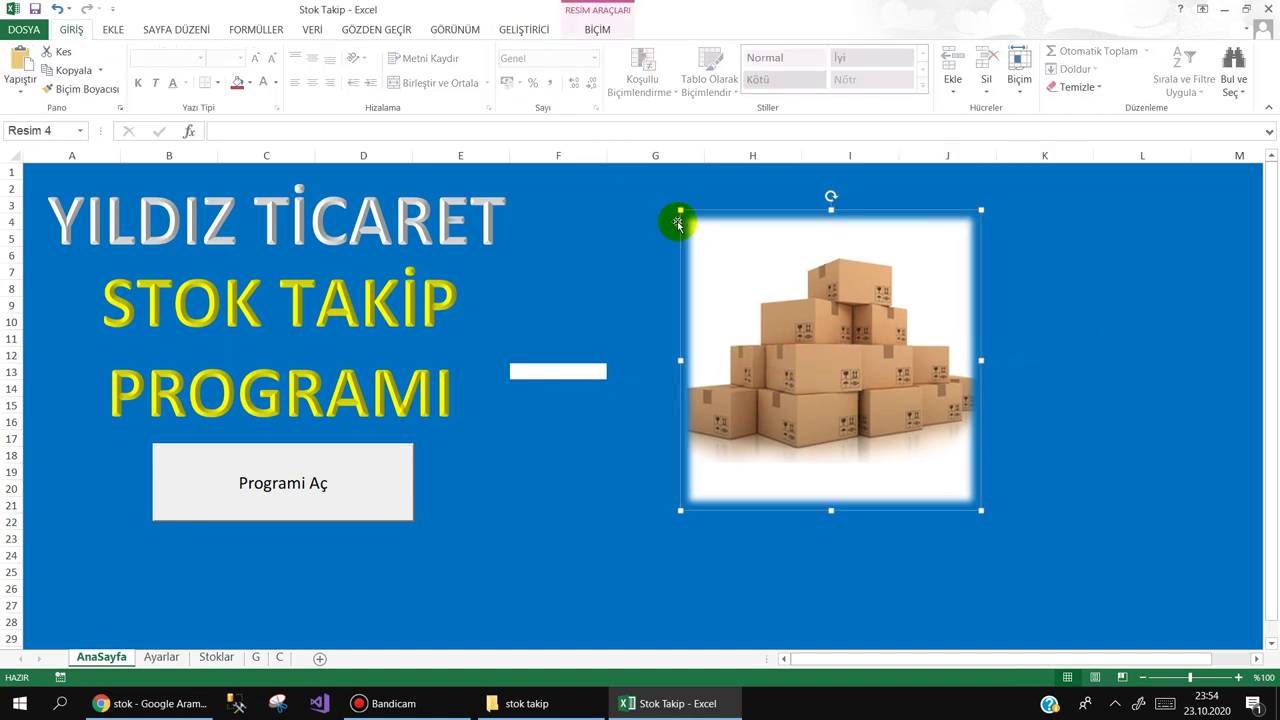
{"action": "left_click_drag", "start_coordinate": [678, 211], "coordinate": [644, 175]}
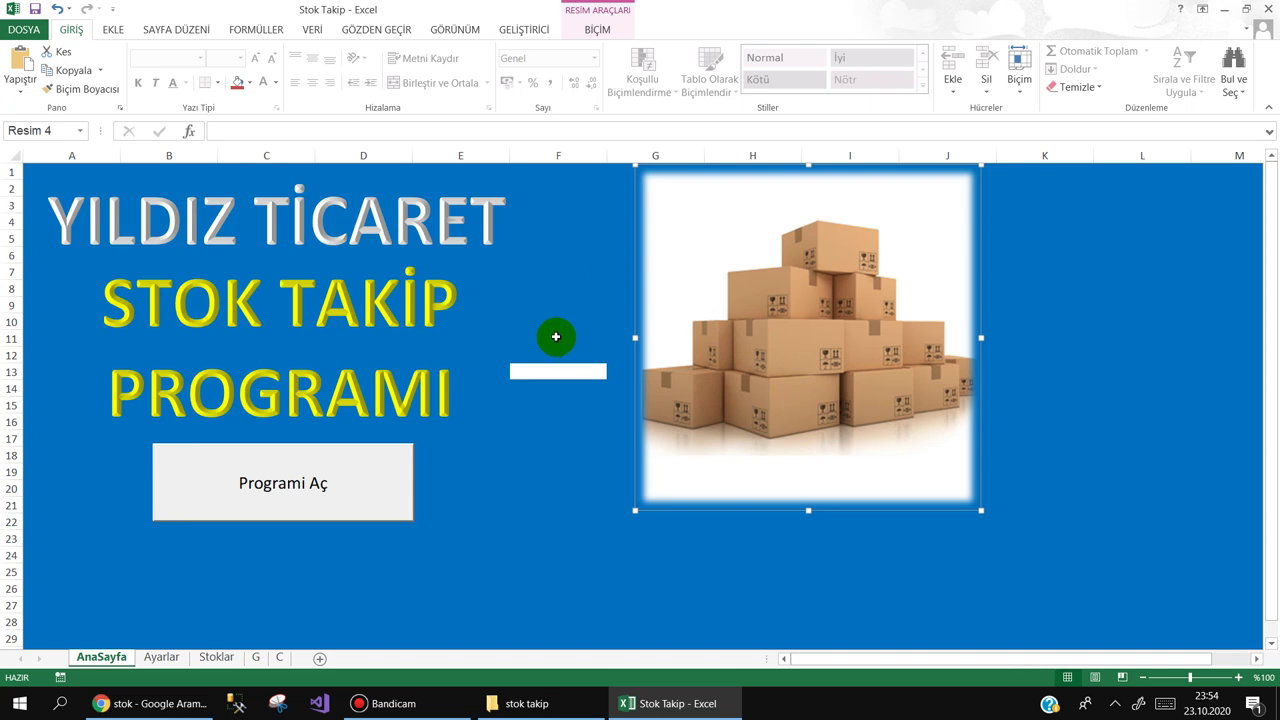
{"action": "left_click", "coordinate": [561, 348]}
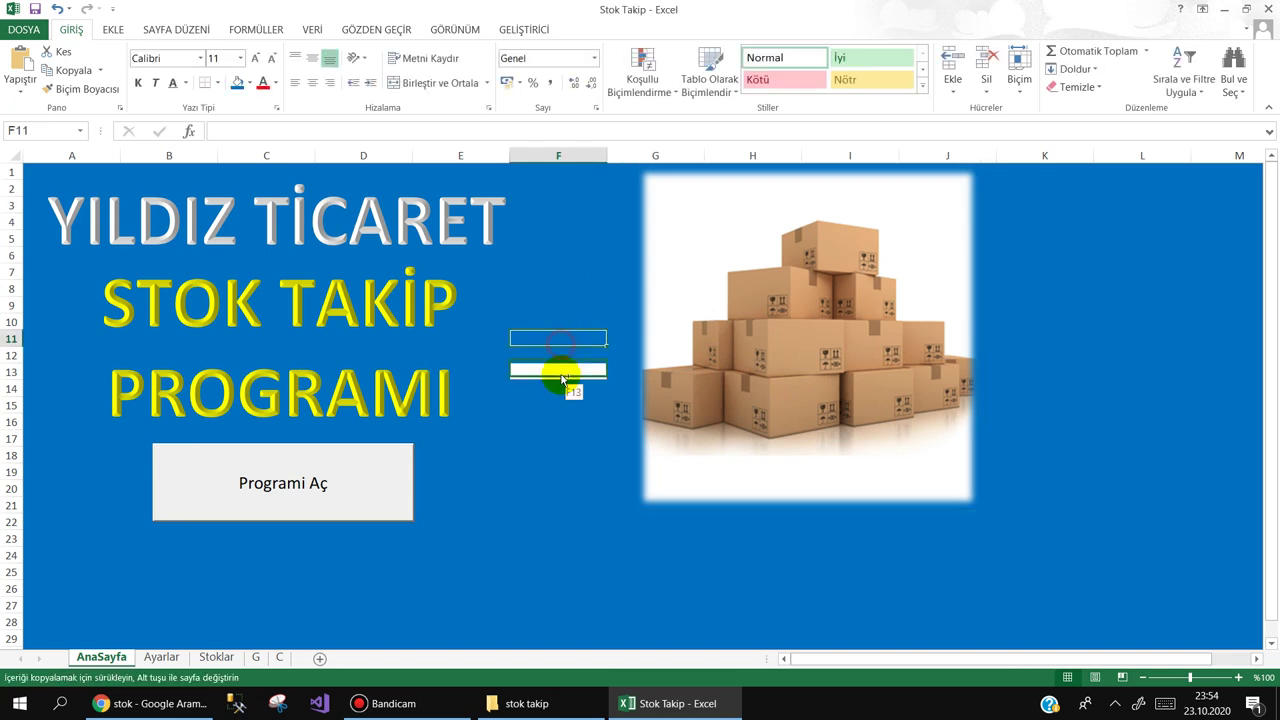
{"action": "left_click", "coordinate": [560, 372]}
{"action": "left_click", "coordinate": [558, 422]}
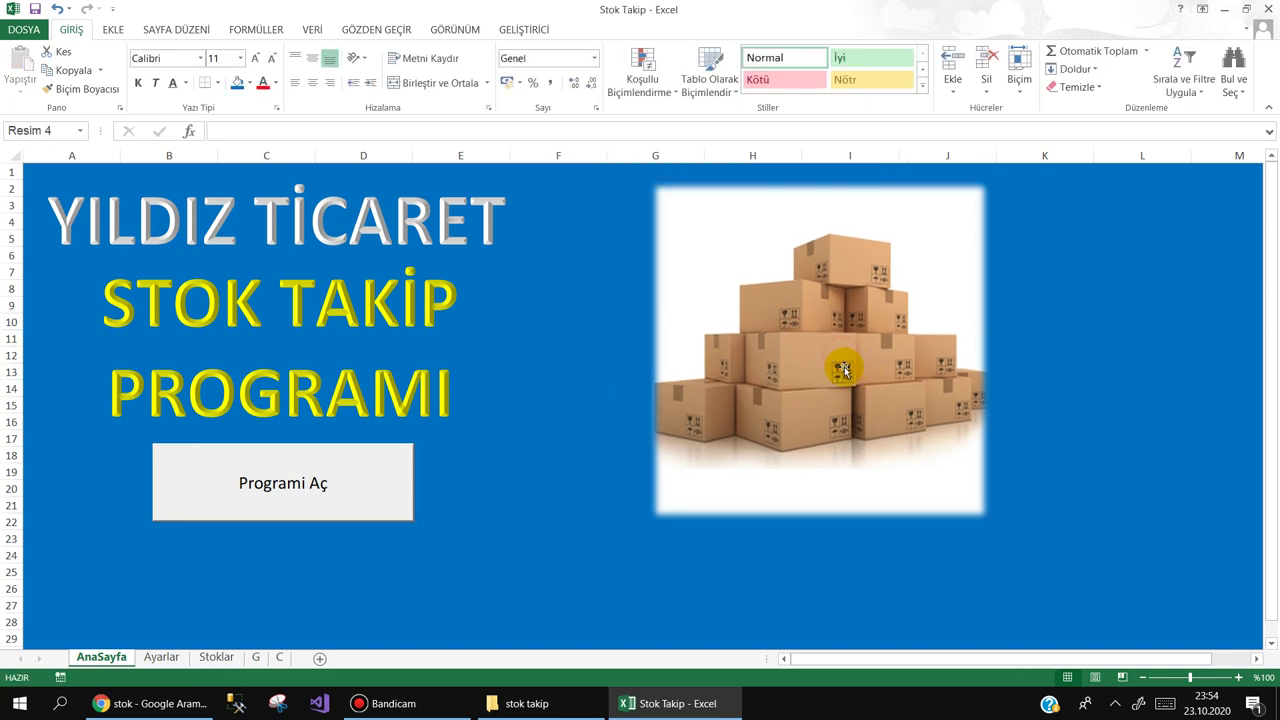
{"action": "left_click_drag", "start_coordinate": [839, 355], "coordinate": [851, 369]}
{"action": "left_click", "coordinate": [560, 421]}
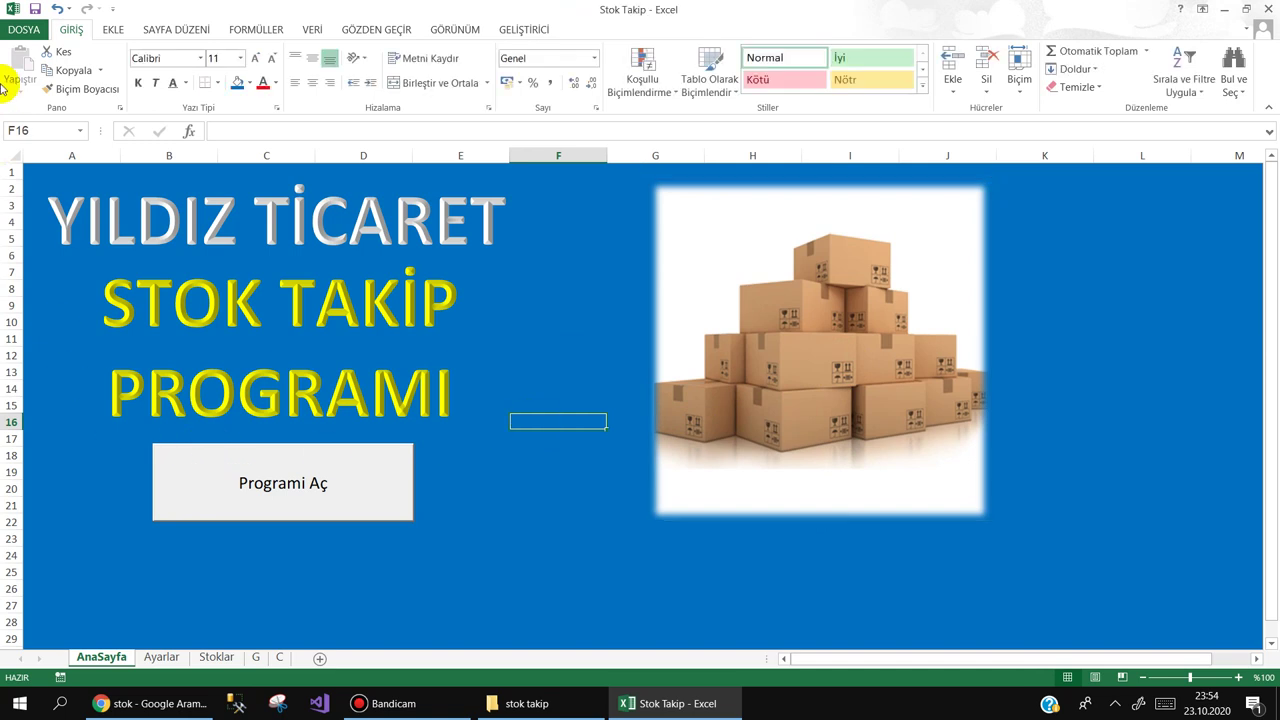
{"action": "left_click", "coordinate": [34, 9]}
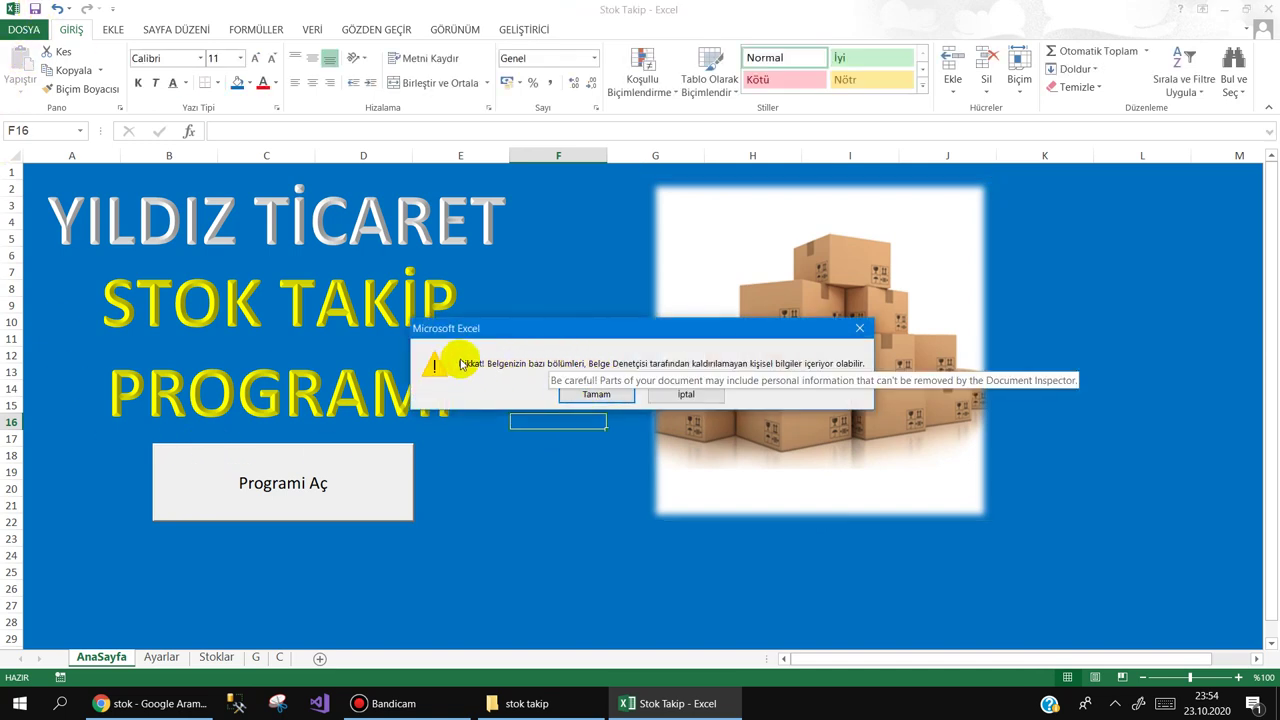
Step: Dismiss the personal-information warning and open the Trust Center's privacy options
{"action": "left_click", "coordinate": [591, 398]}
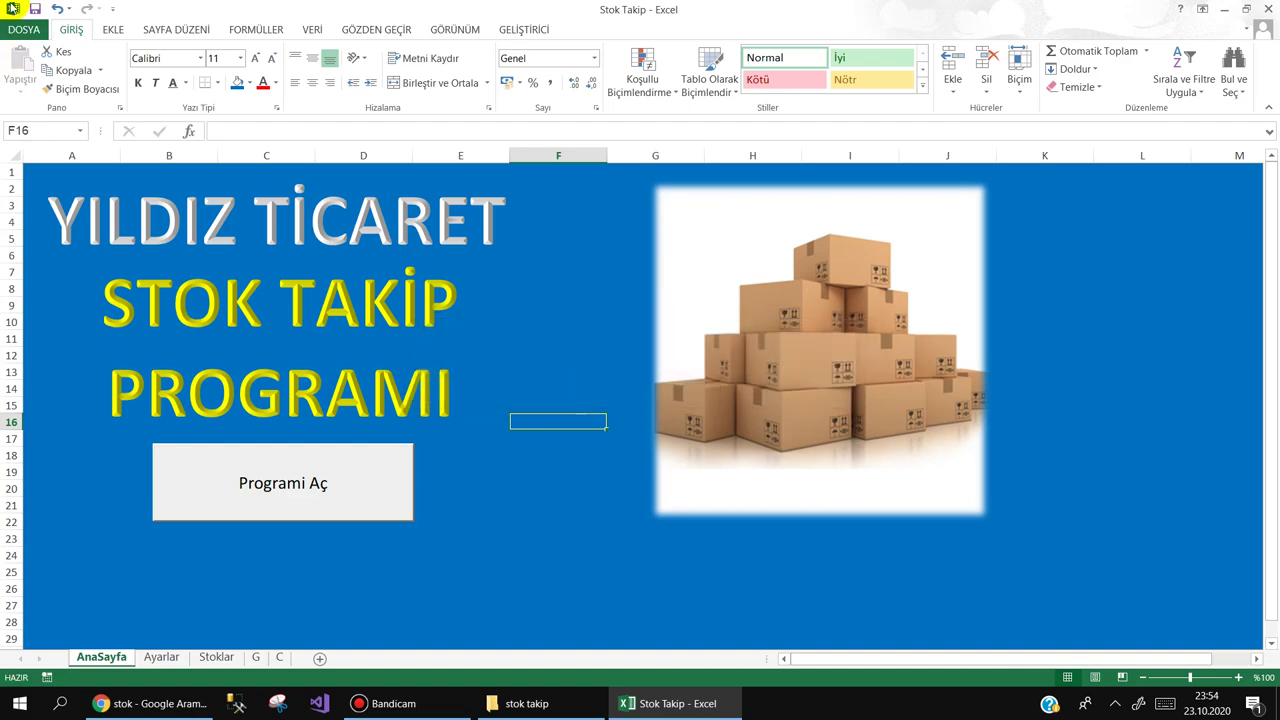
{"action": "left_click", "coordinate": [27, 32]}
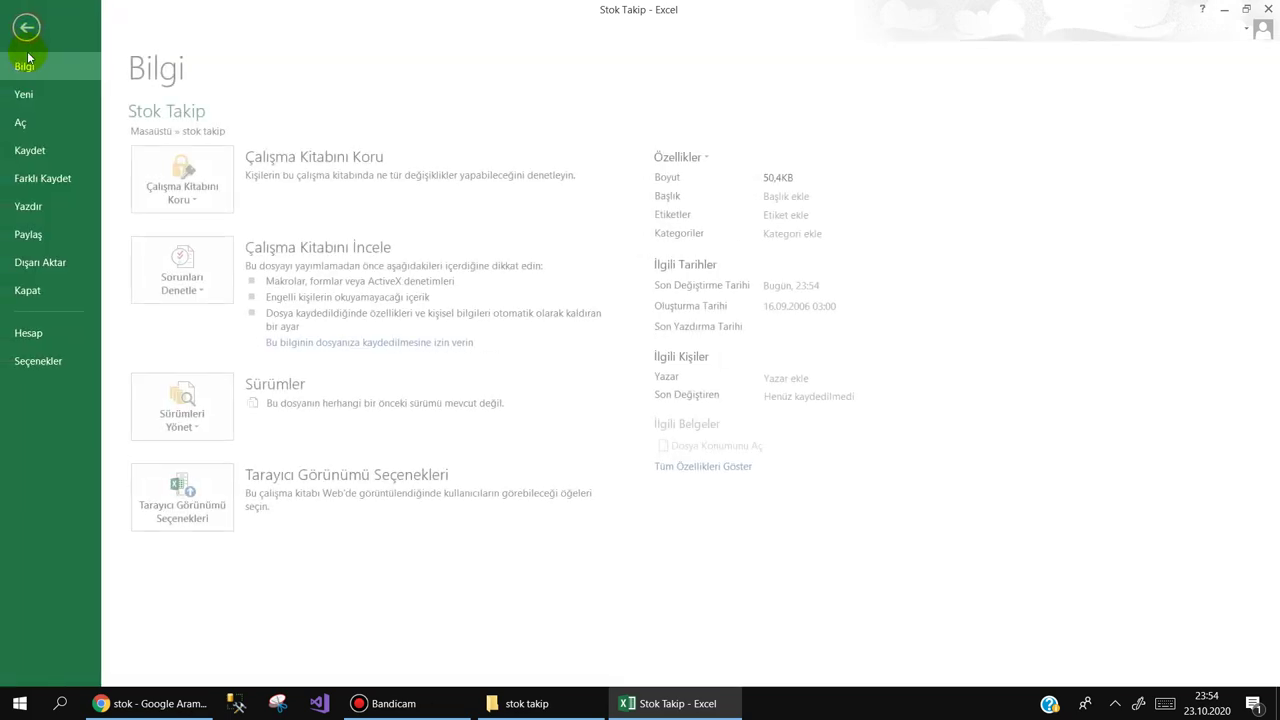
{"action": "left_click", "coordinate": [81, 355]}
{"action": "left_click", "coordinate": [230, 338]}
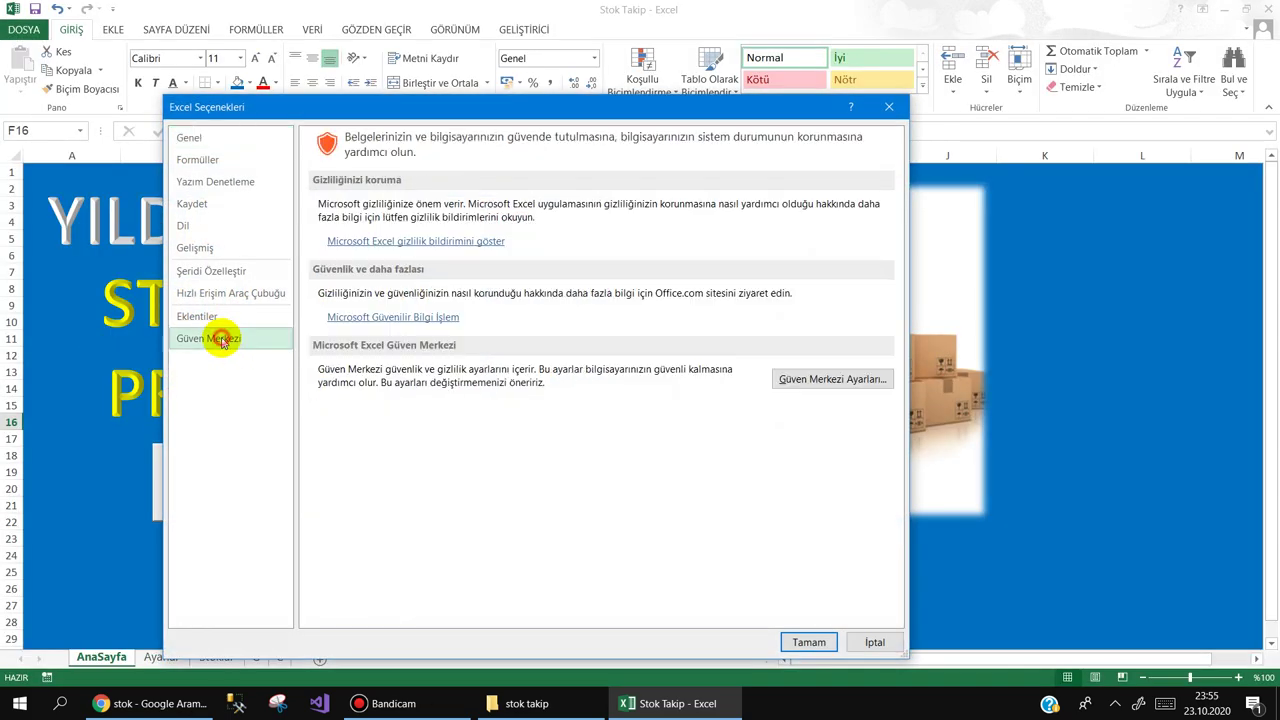
{"action": "left_click", "coordinate": [825, 379]}
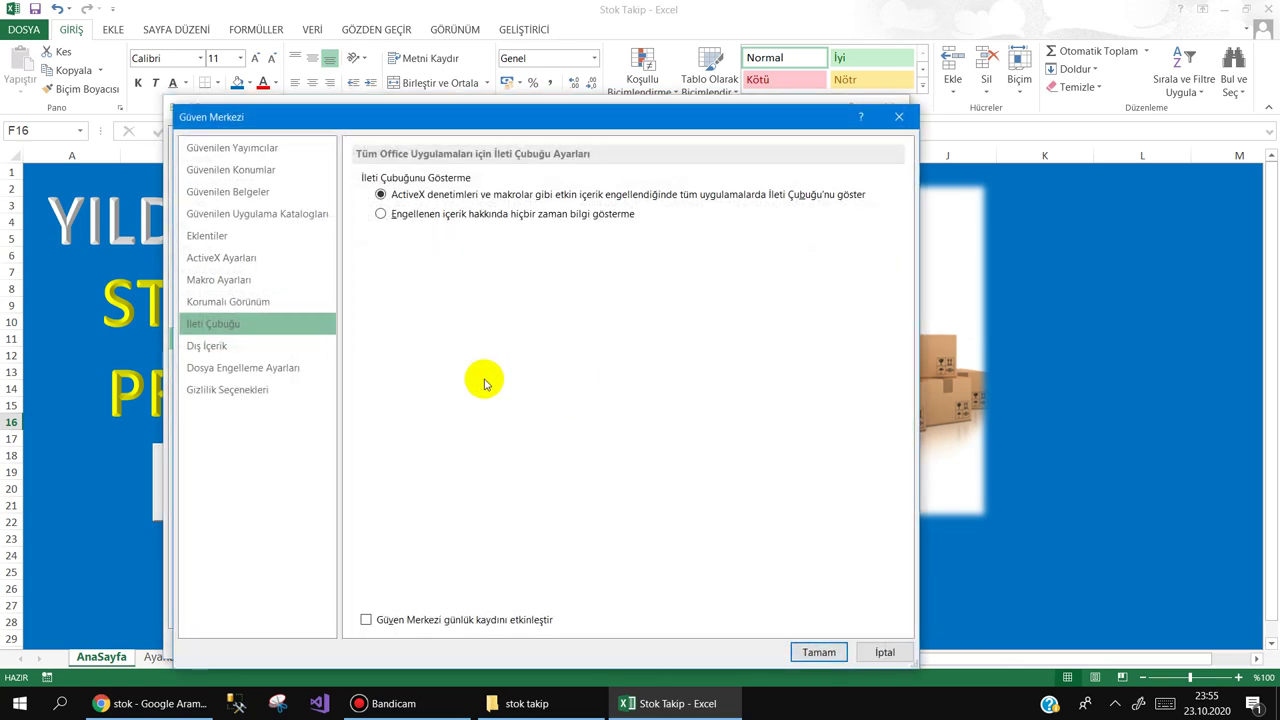
{"action": "left_click", "coordinate": [231, 390]}
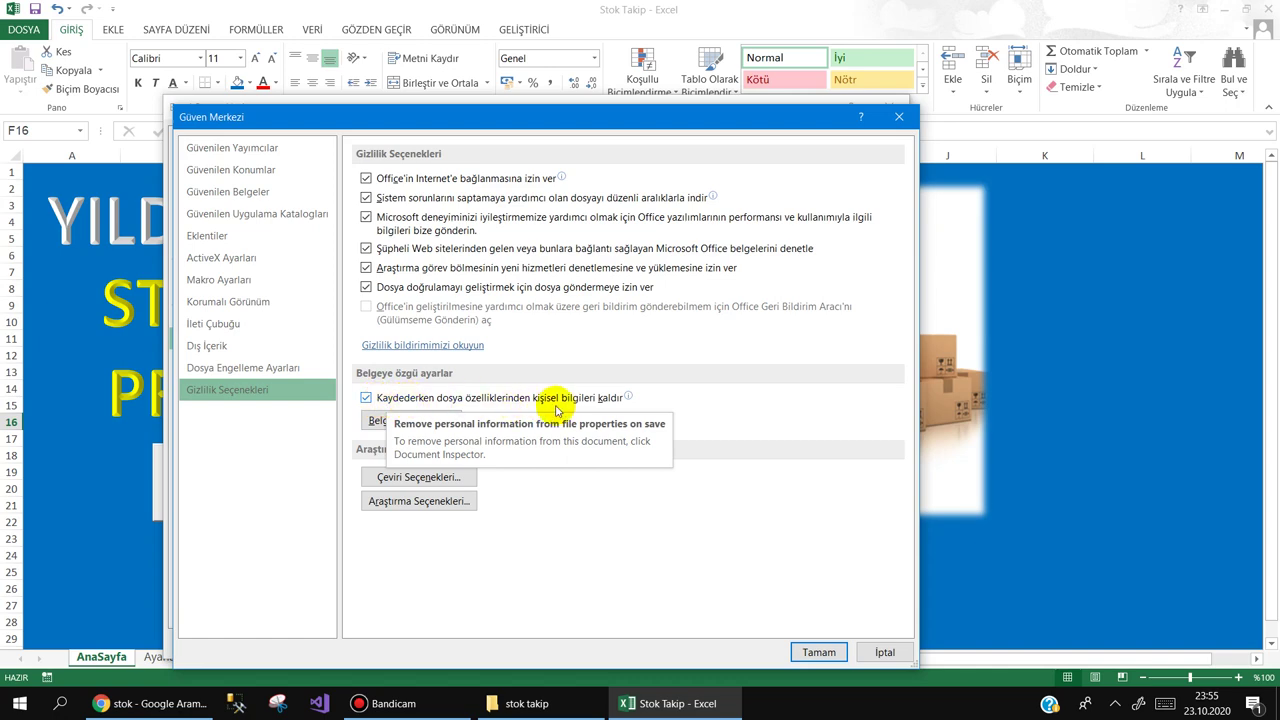
Step: Untick removing personal information from file properties on save, confirm both dialogs, and save
{"action": "left_click", "coordinate": [365, 397]}
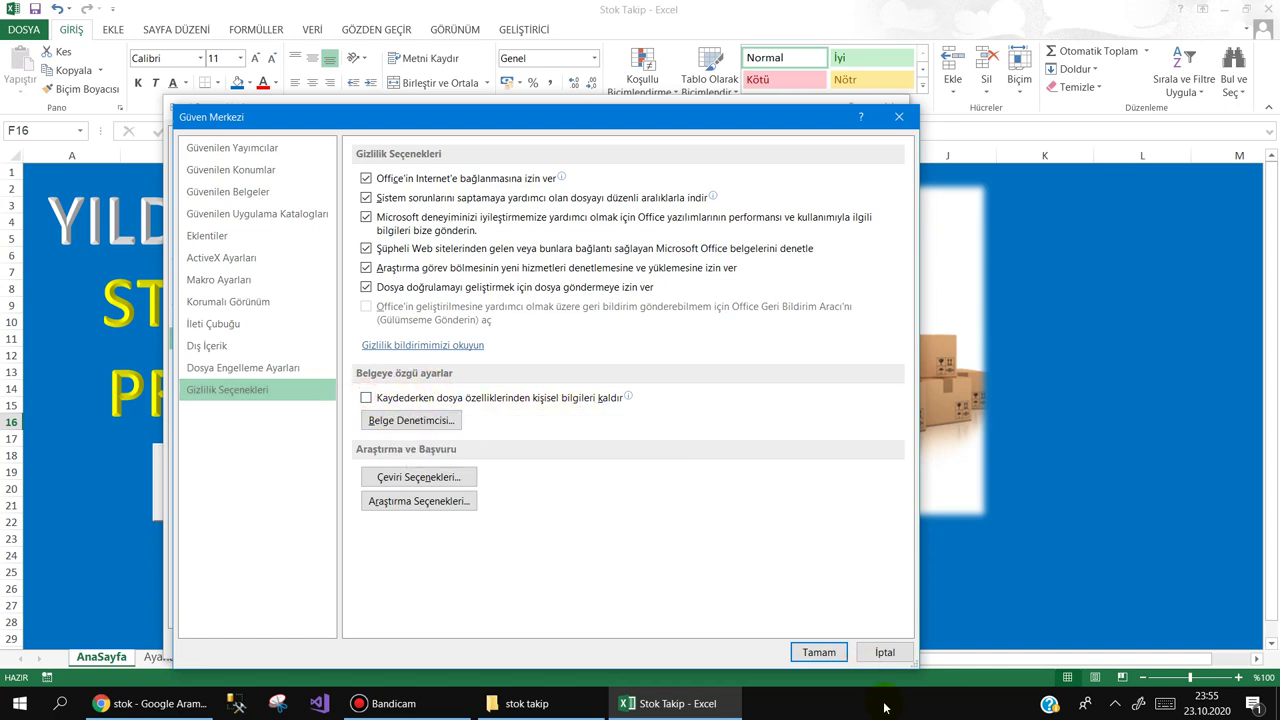
{"action": "left_click", "coordinate": [815, 655]}
{"action": "left_click", "coordinate": [795, 638]}
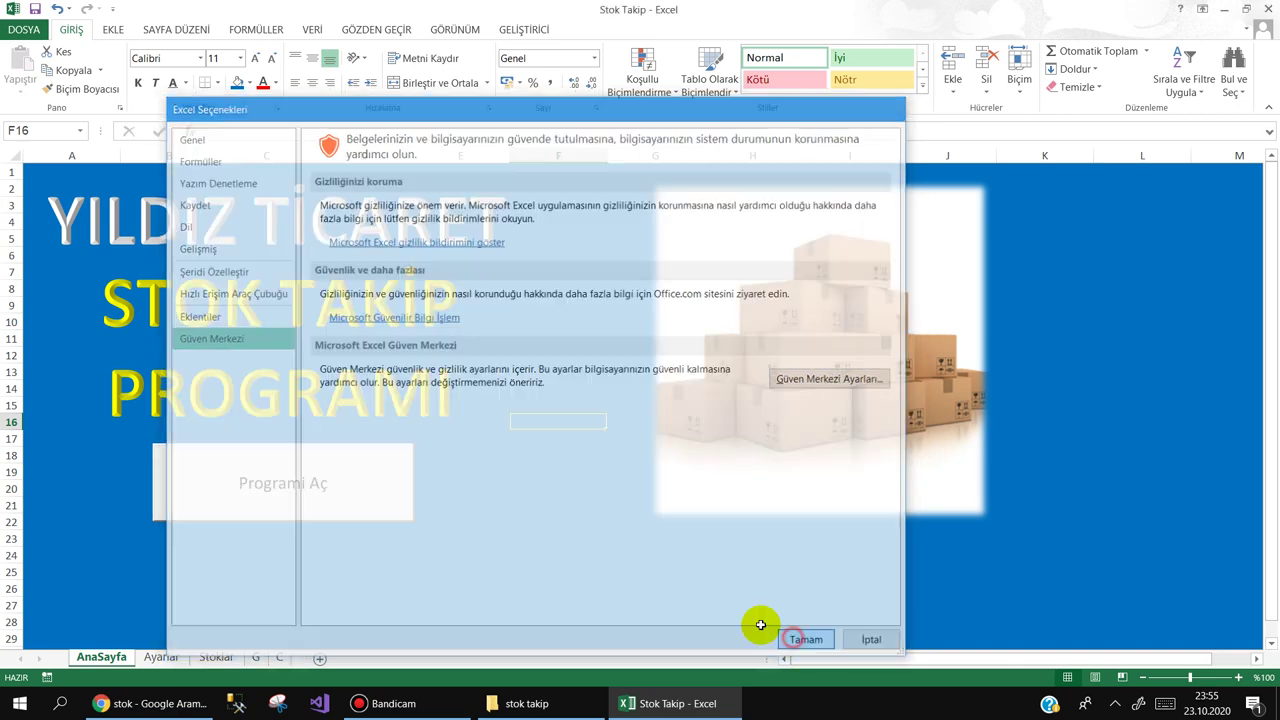
{"action": "left_click", "coordinate": [36, 10]}
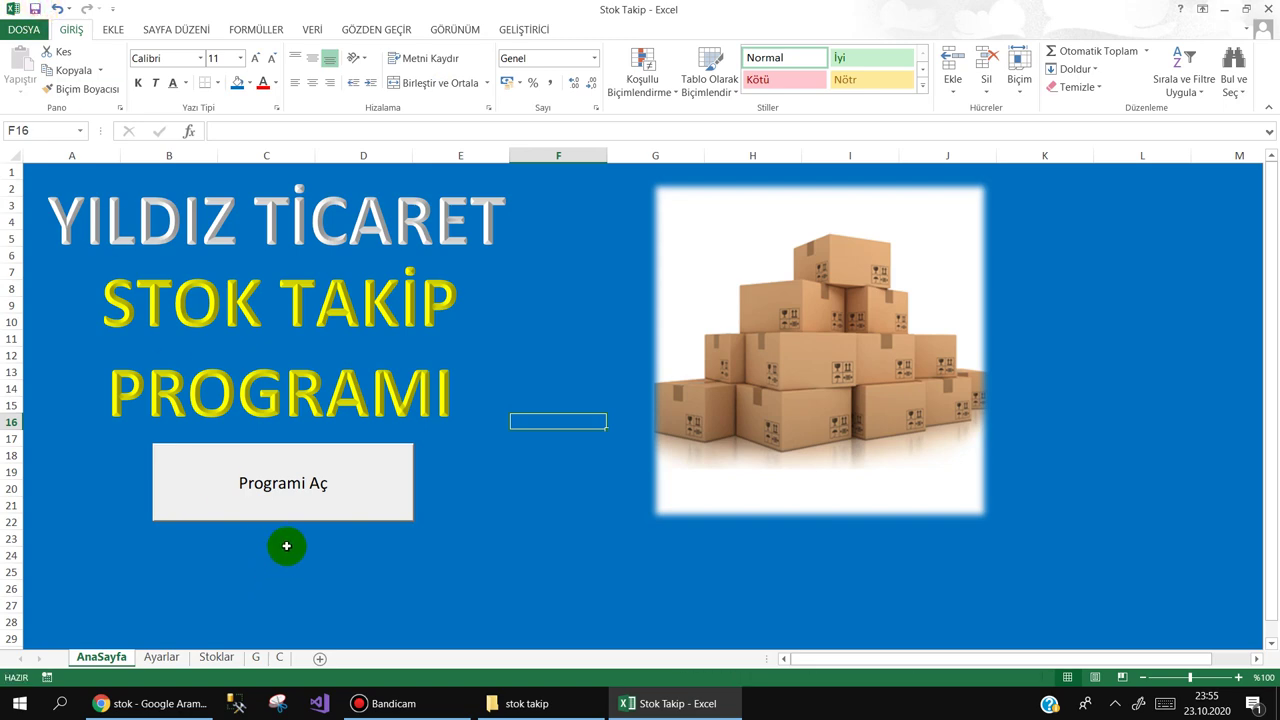
Step: Add a new UserForm to the Stok Takip project and enlarge it into a wider, taller form
{"action": "double_click", "coordinate": [306, 486]}
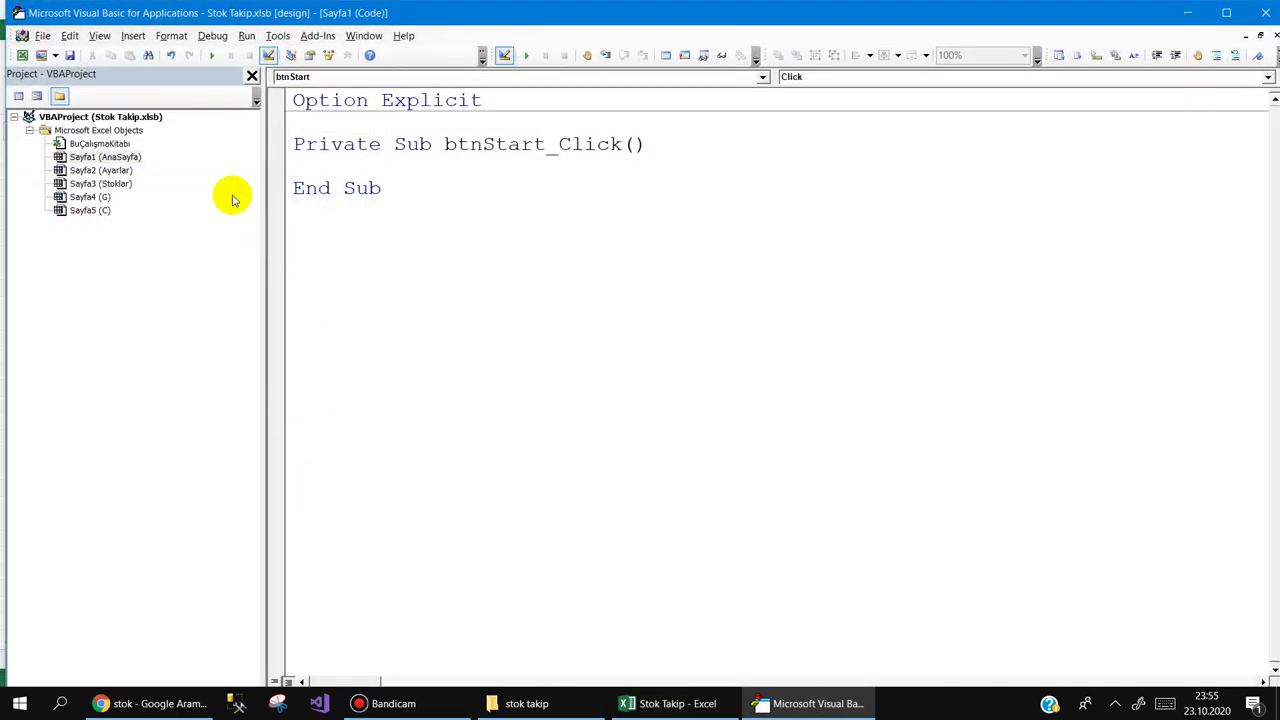
{"action": "left_click", "coordinate": [57, 56]}
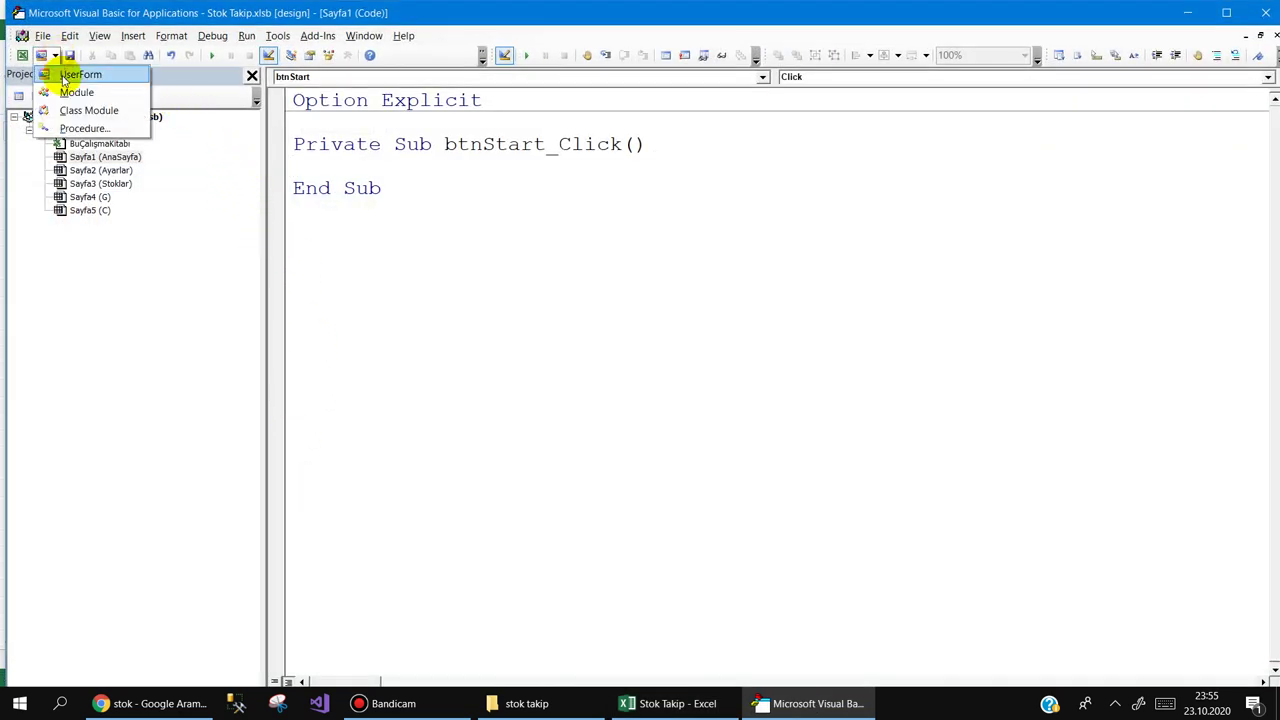
{"action": "left_click", "coordinate": [62, 76]}
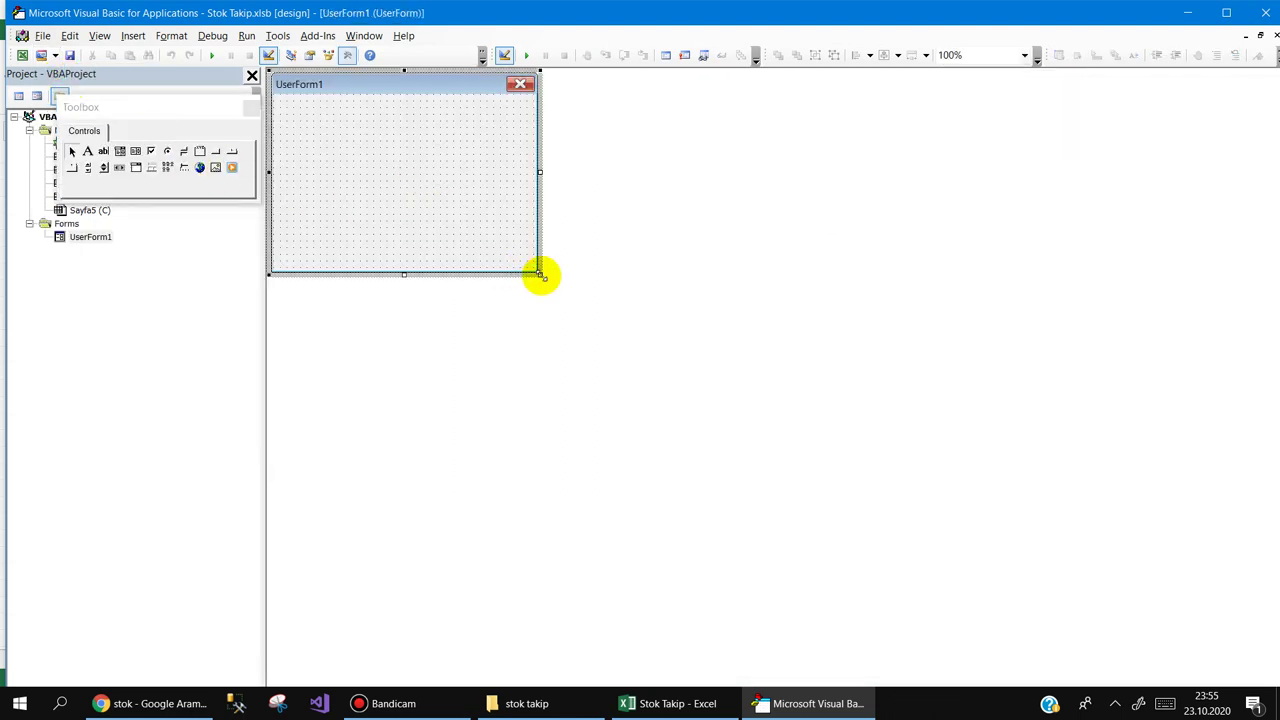
{"action": "left_click_drag", "start_coordinate": [540, 273], "coordinate": [753, 309]}
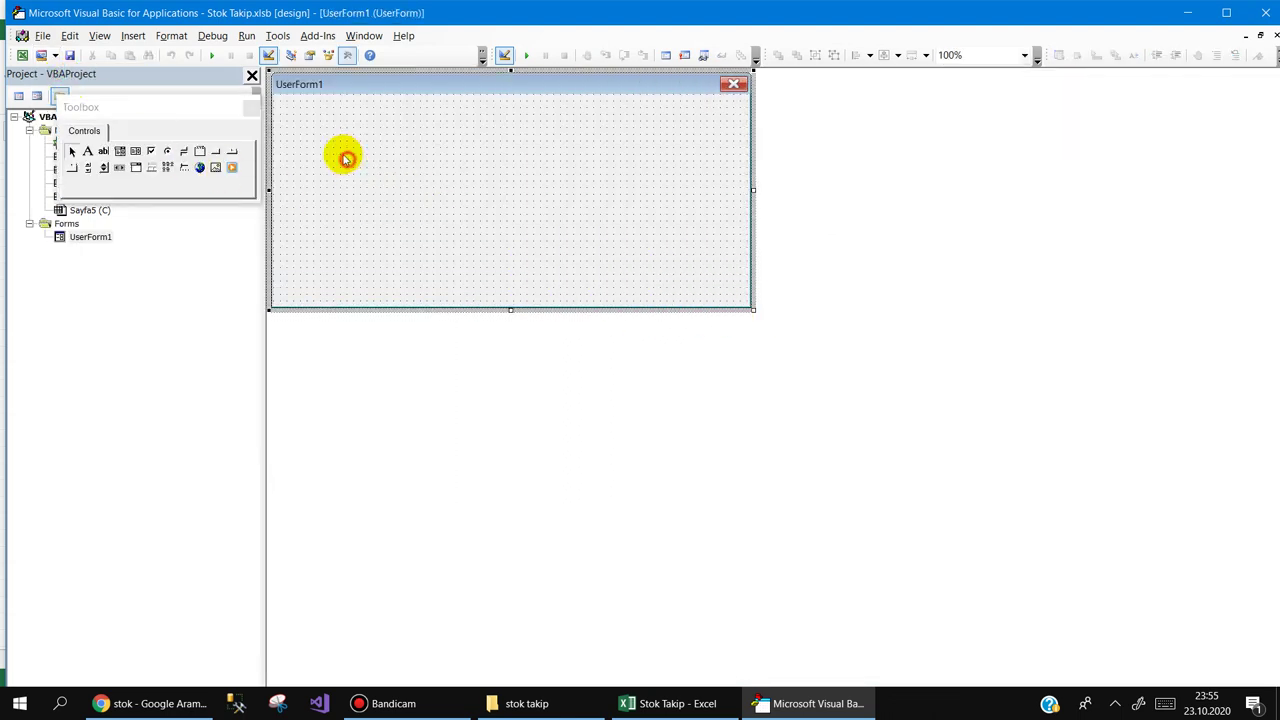
{"action": "left_click_drag", "start_coordinate": [150, 105], "coordinate": [470, 364]}
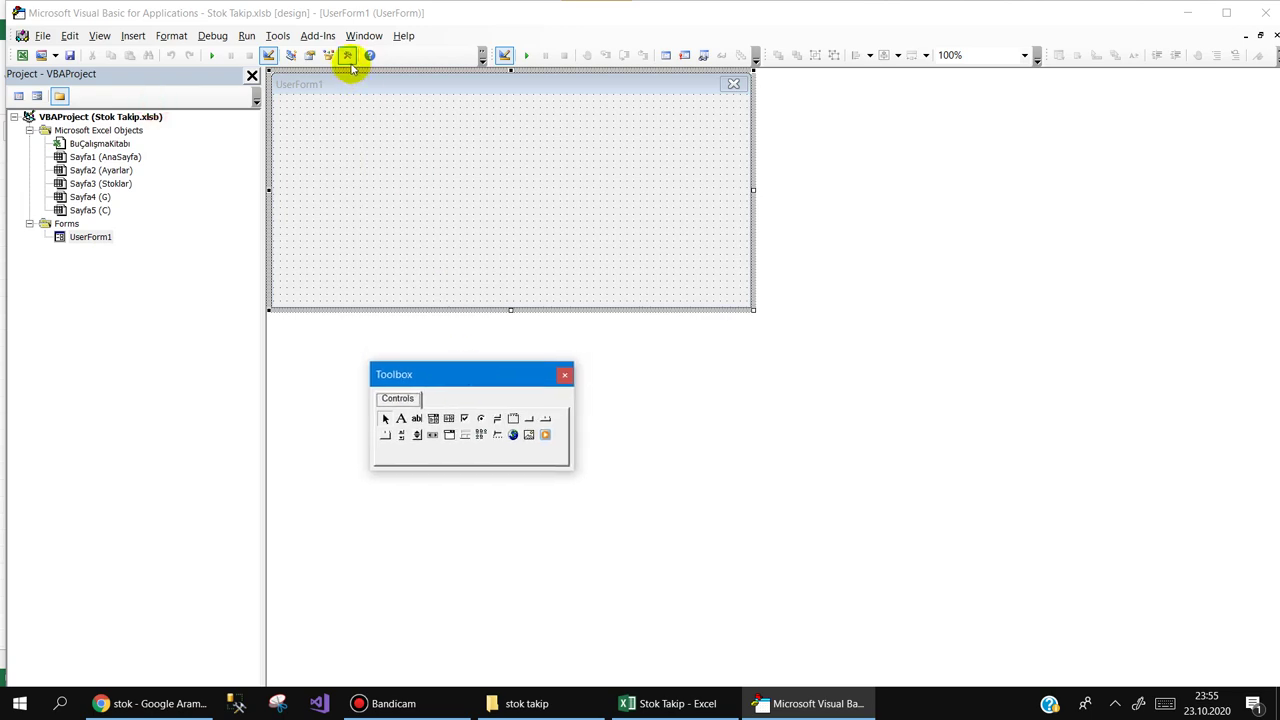
Step: Name the new UserForm frmStokKayit in the Properties window
{"action": "left_click", "coordinate": [309, 56]}
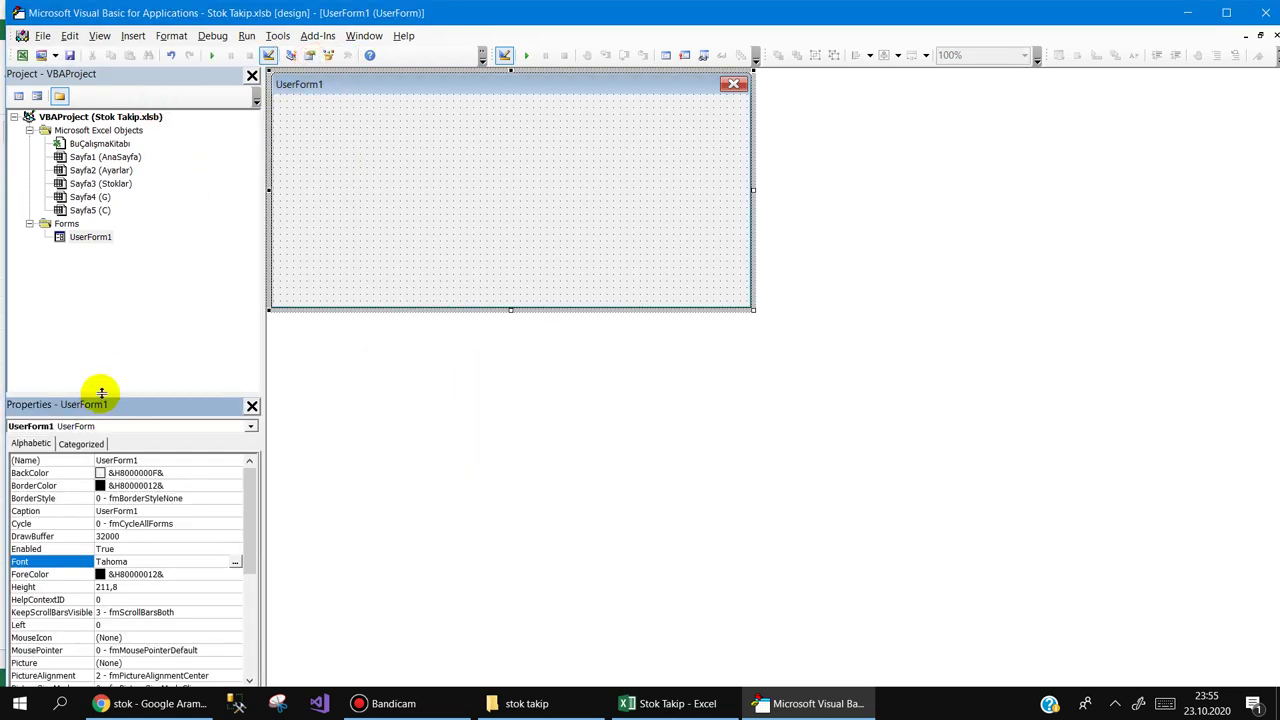
{"action": "left_click_drag", "start_coordinate": [101, 393], "coordinate": [101, 266]}
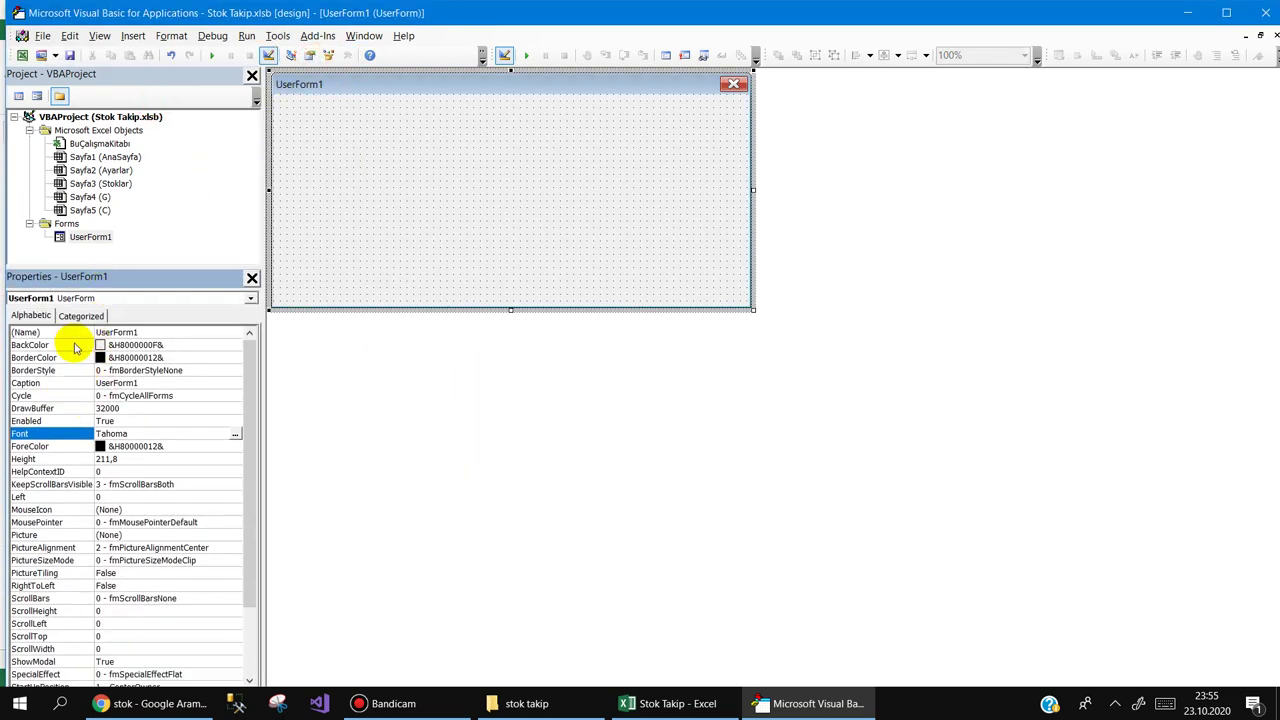
{"action": "left_click", "coordinate": [72, 332]}
{"action": "type", "text": "frmStokKayit"}
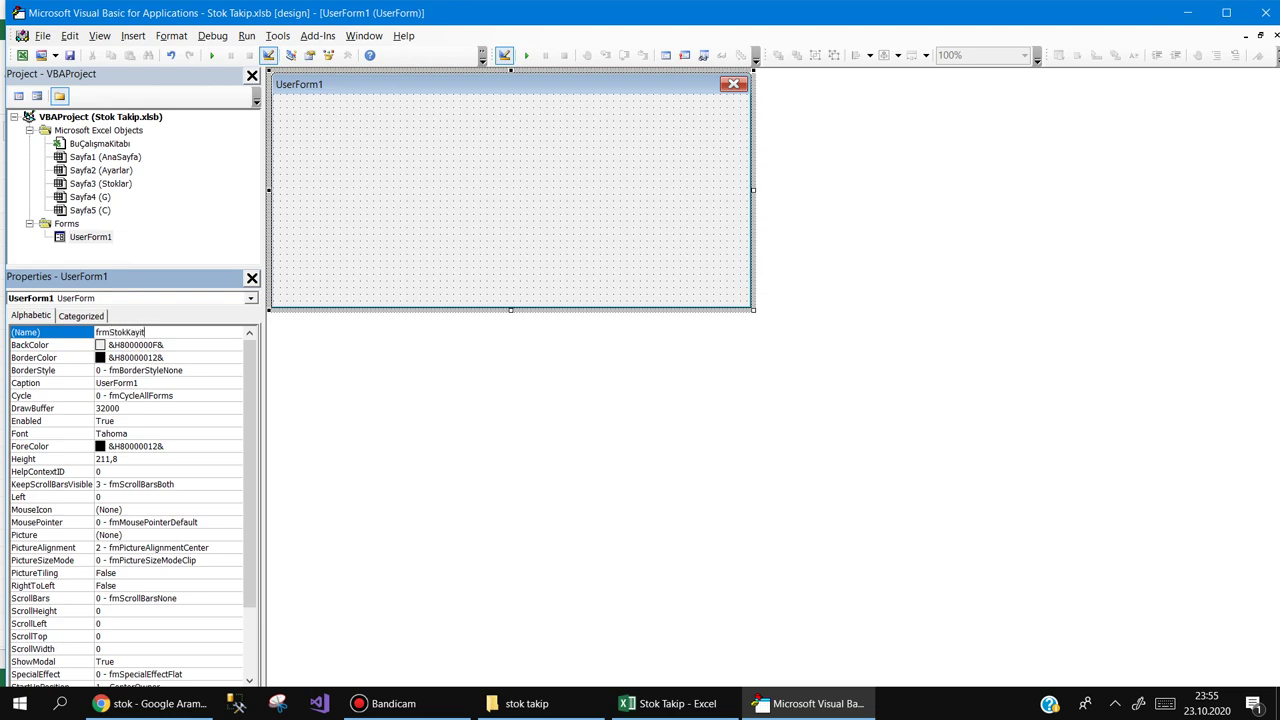
{"action": "key", "text": "Return"}
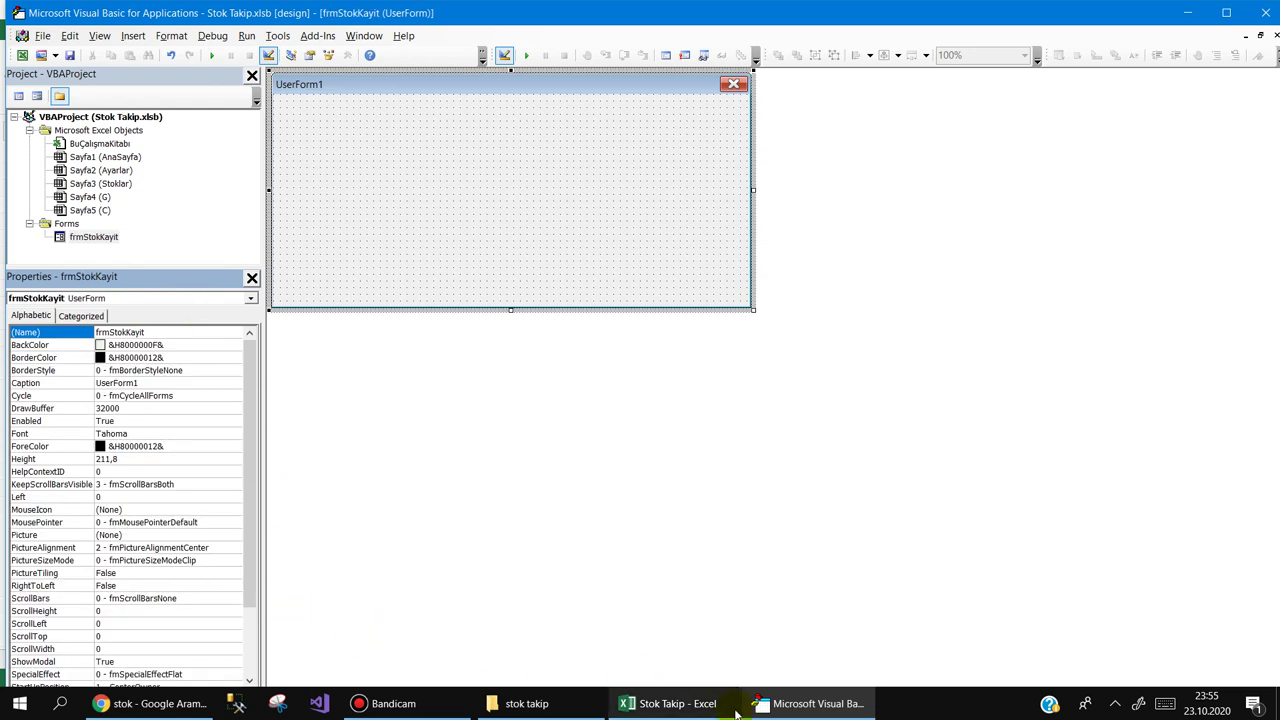
{"action": "left_click", "coordinate": [697, 705]}
Step: Caption the home-sheet button 'Stok Tanimlama', shrink it to about 155 × 50 and move it left
{"action": "left_click", "coordinate": [275, 492]}
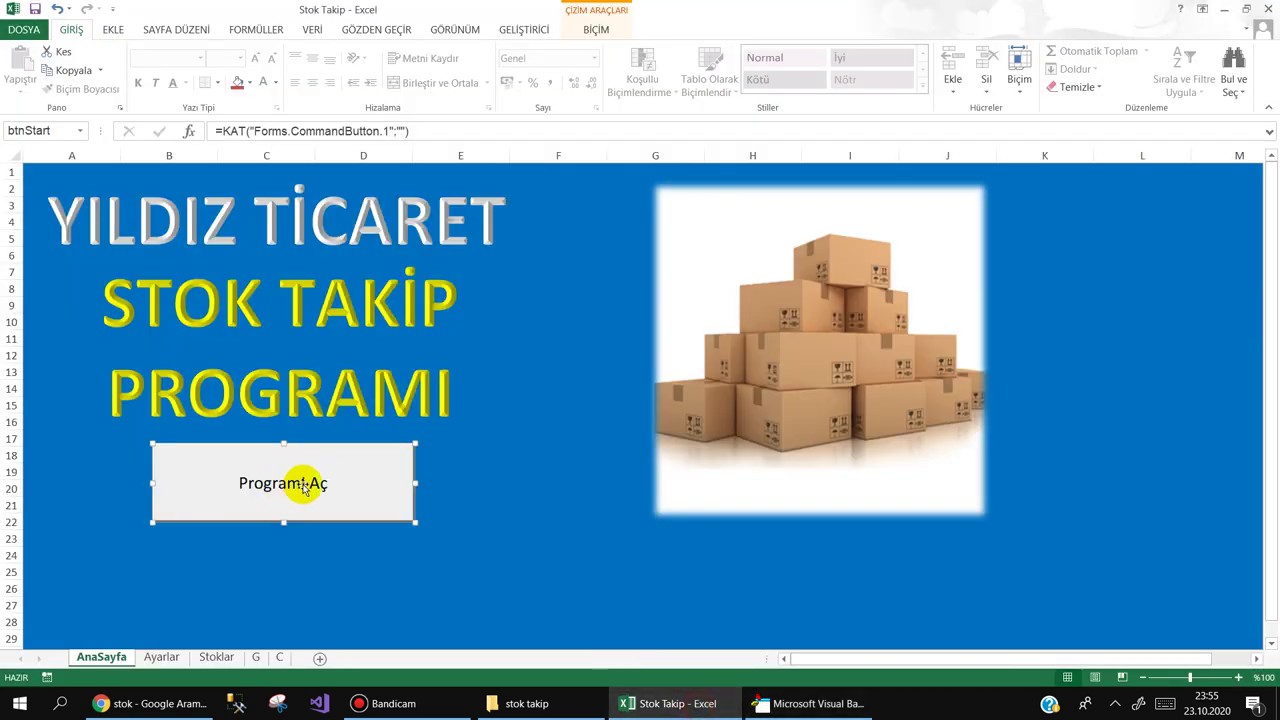
{"action": "left_click", "coordinate": [523, 30]}
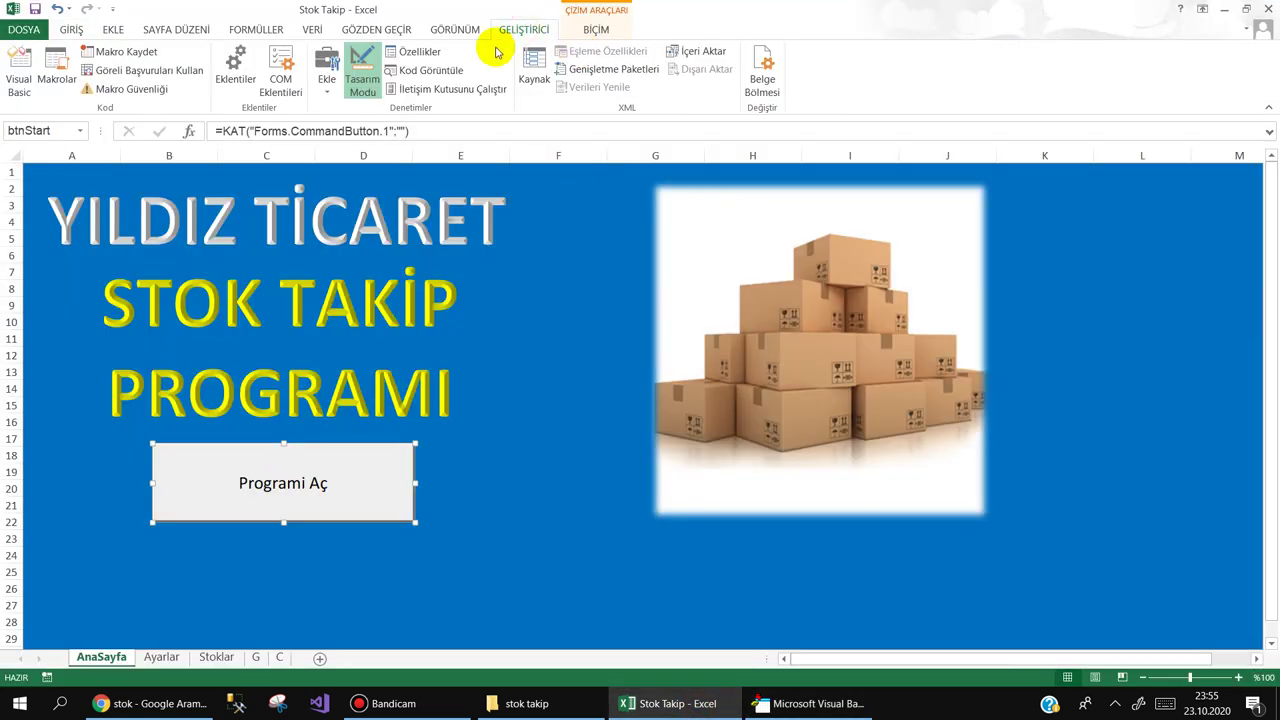
{"action": "left_click", "coordinate": [410, 54]}
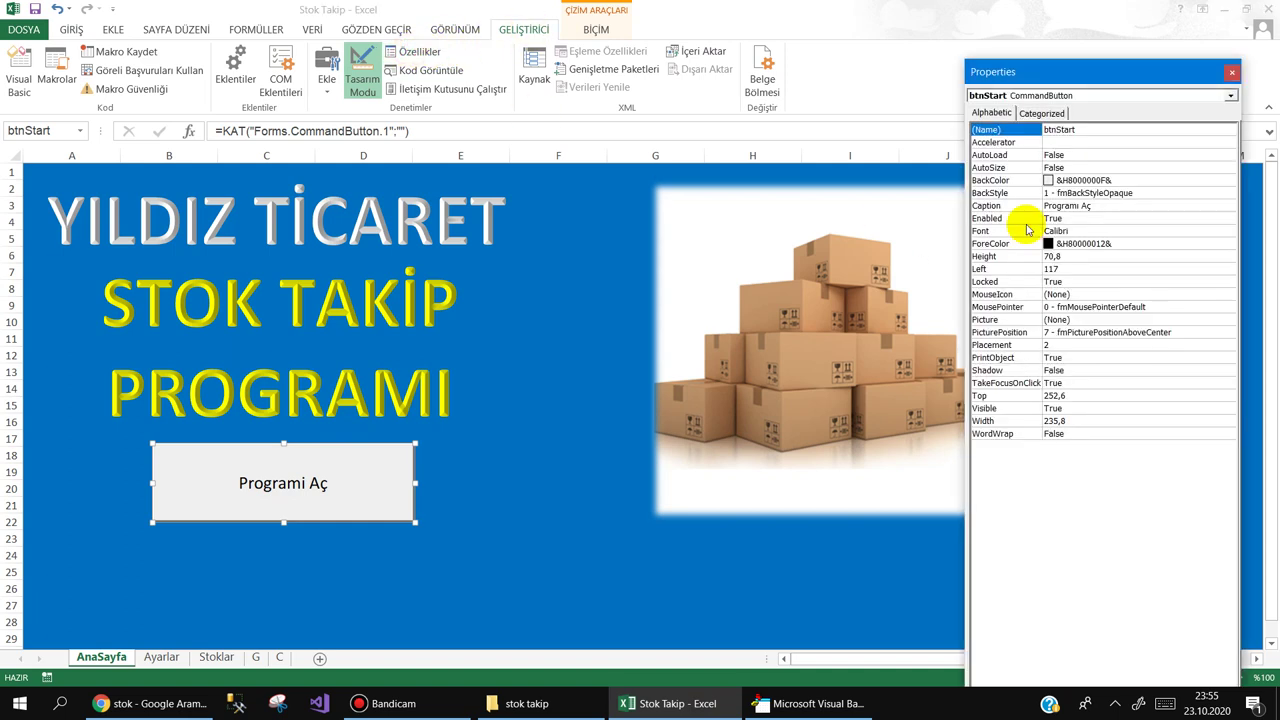
{"action": "left_click", "coordinate": [1026, 207]}
{"action": "type", "text": "Stok Tanımlama"}
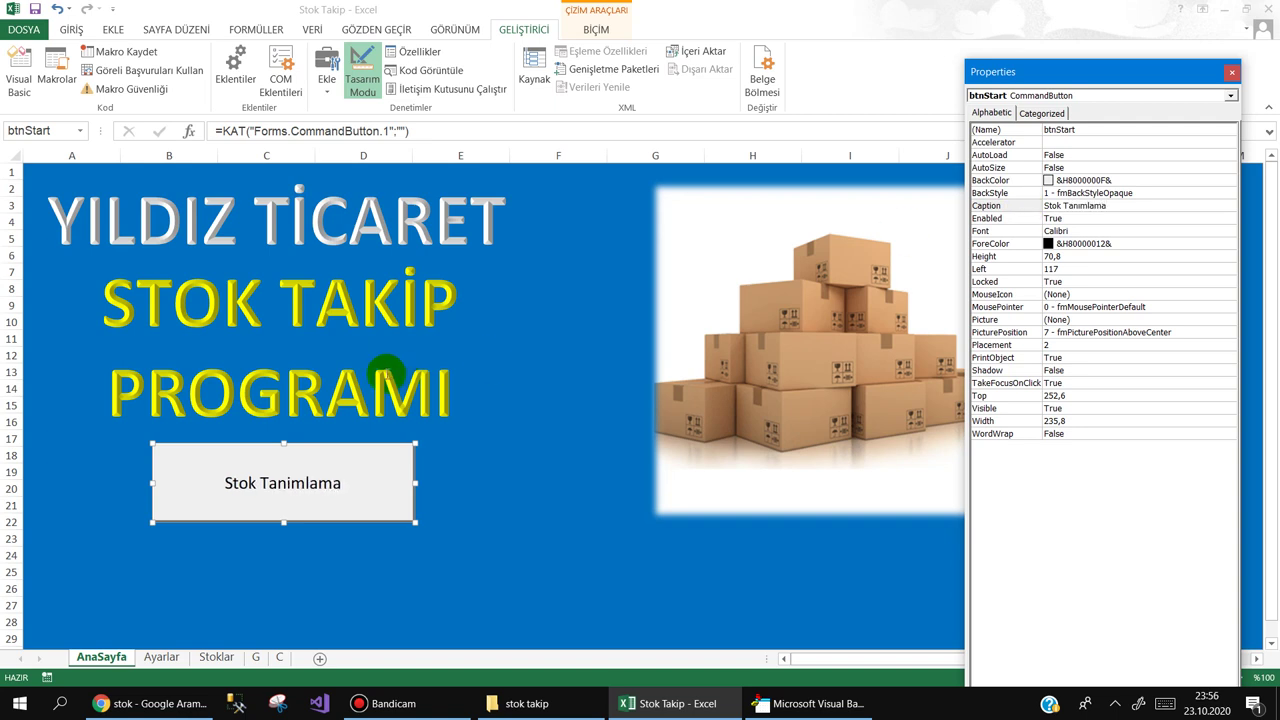
{"action": "left_click_drag", "start_coordinate": [415, 521], "coordinate": [317, 496]}
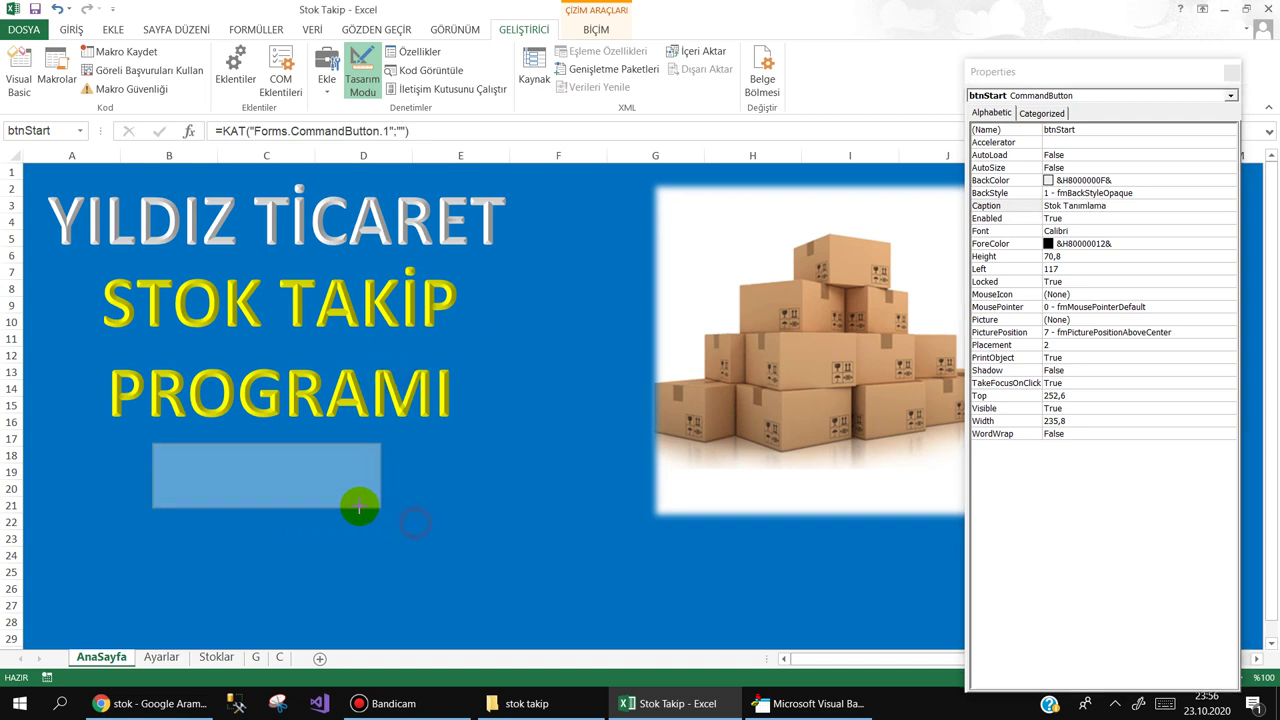
{"action": "left_click_drag", "start_coordinate": [247, 476], "coordinate": [184, 474]}
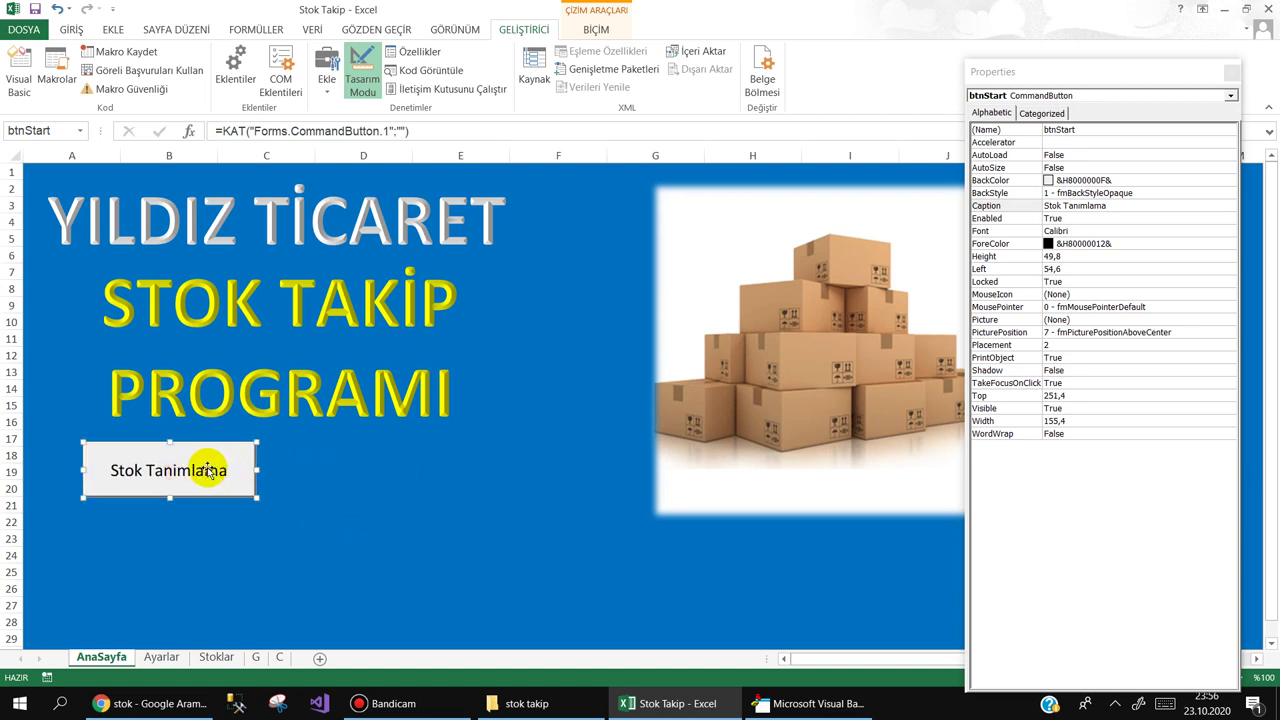
Step: Paste a copy of the Stok Tanimlama button beside it and caption it 'Stok Girişi'
{"action": "right_click", "coordinate": [197, 470]}
{"action": "left_click", "coordinate": [297, 486]}
{"action": "right_click", "coordinate": [305, 482]}
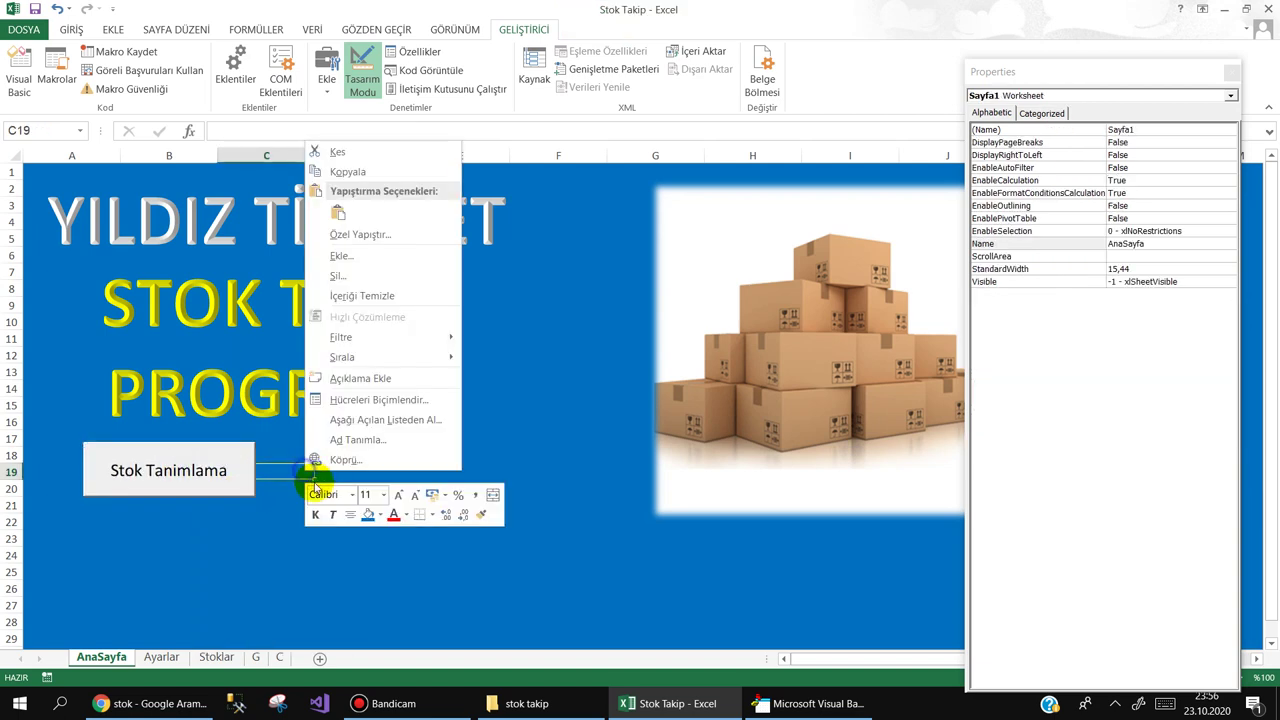
{"action": "left_click", "coordinate": [338, 213]}
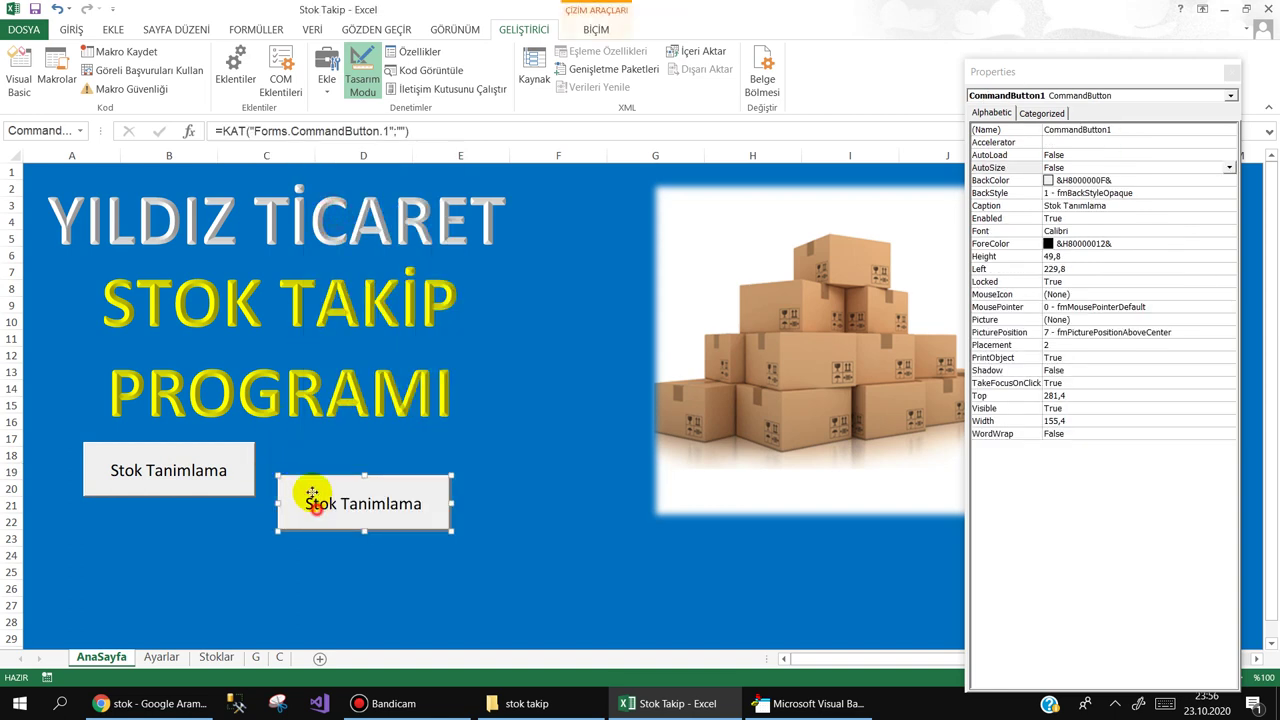
{"action": "left_click_drag", "start_coordinate": [320, 500], "coordinate": [309, 477]}
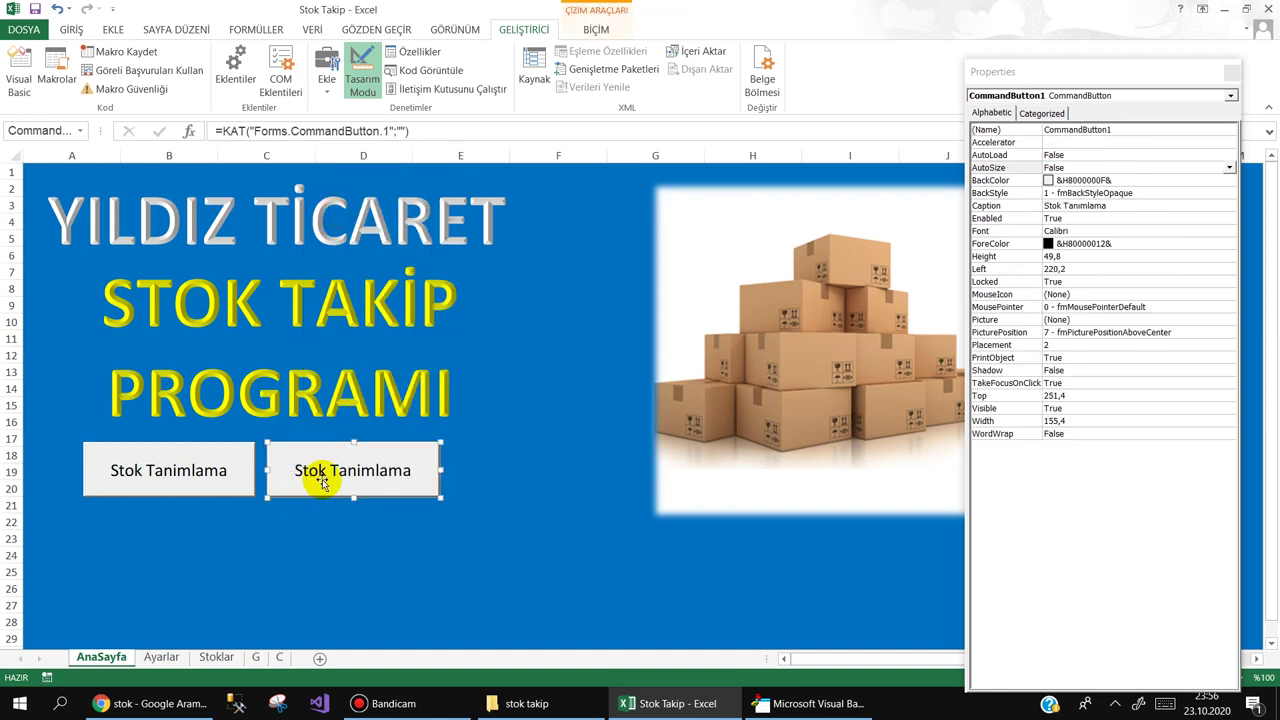
{"action": "left_click", "coordinate": [1066, 207]}
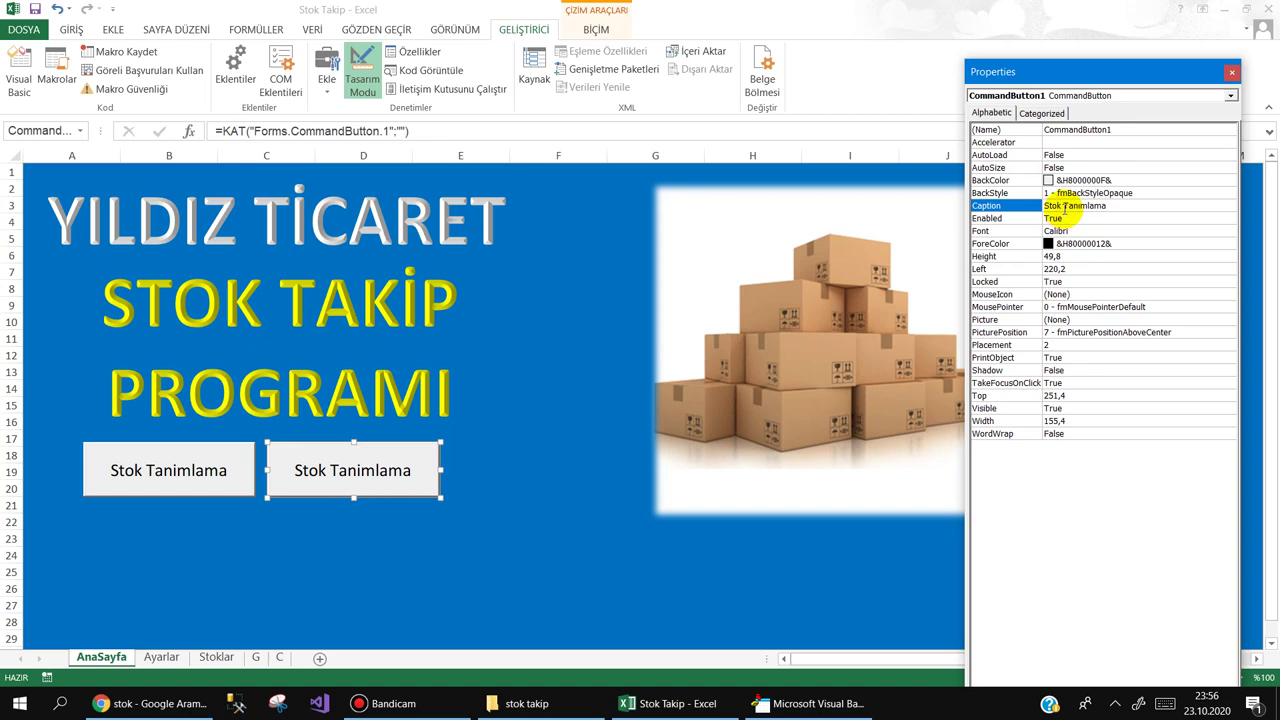
{"action": "left_click_drag", "start_coordinate": [1064, 208], "coordinate": [1250, 209]}
{"action": "type", "text": "Girişi"}
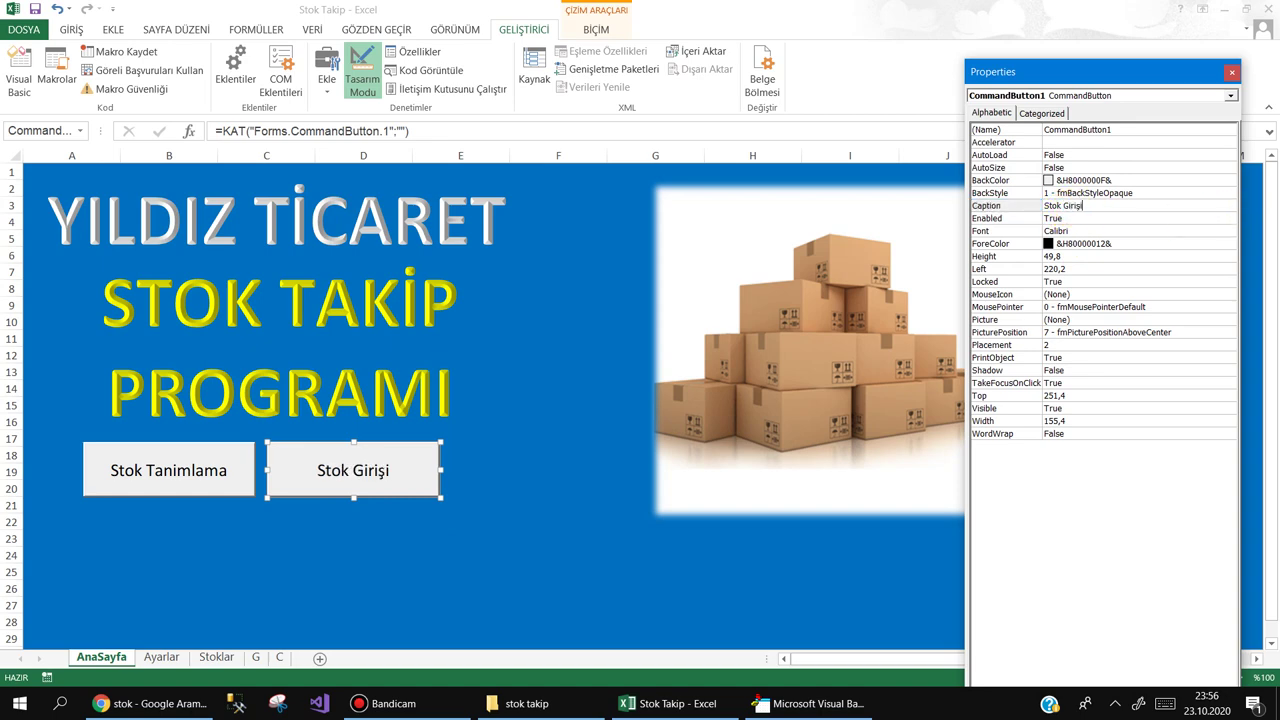
{"action": "left_click", "coordinate": [466, 478]}
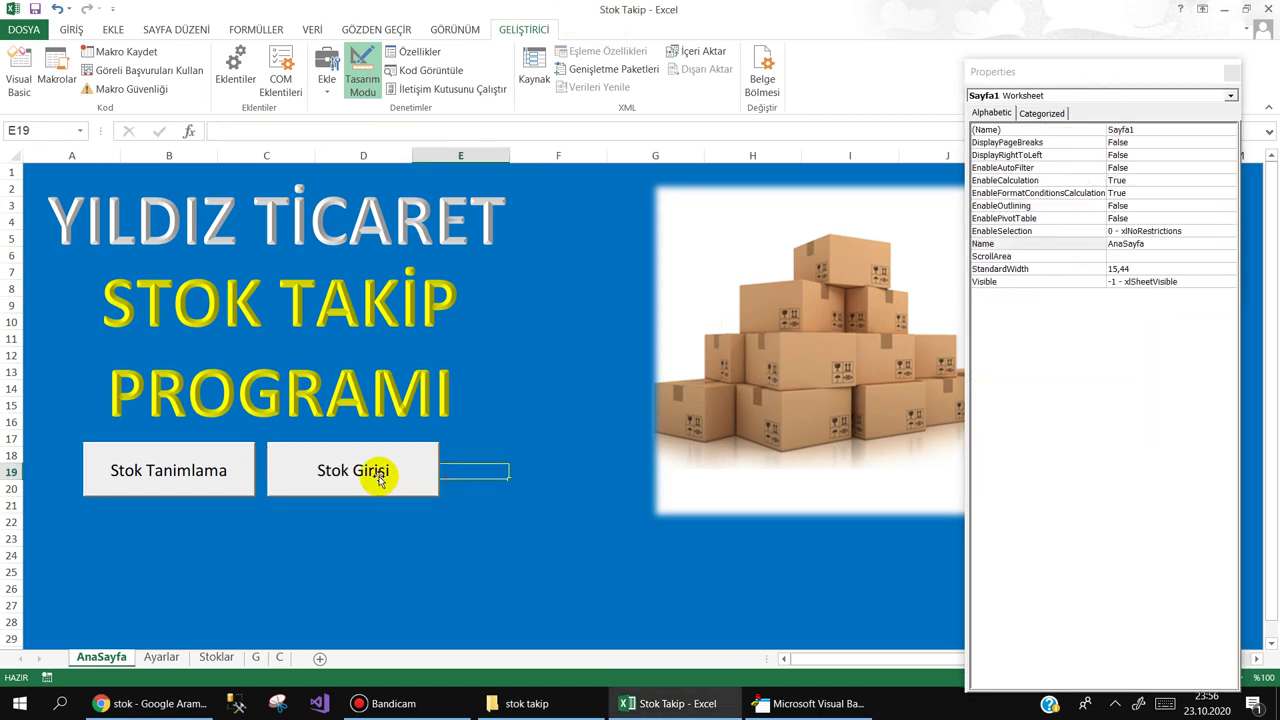
Step: Paste another button copy next to Stok Girişi and caption it 'Stok Çikişi'
{"action": "left_click", "coordinate": [385, 478]}
{"action": "right_click", "coordinate": [398, 486]}
{"action": "right_click", "coordinate": [500, 450]}
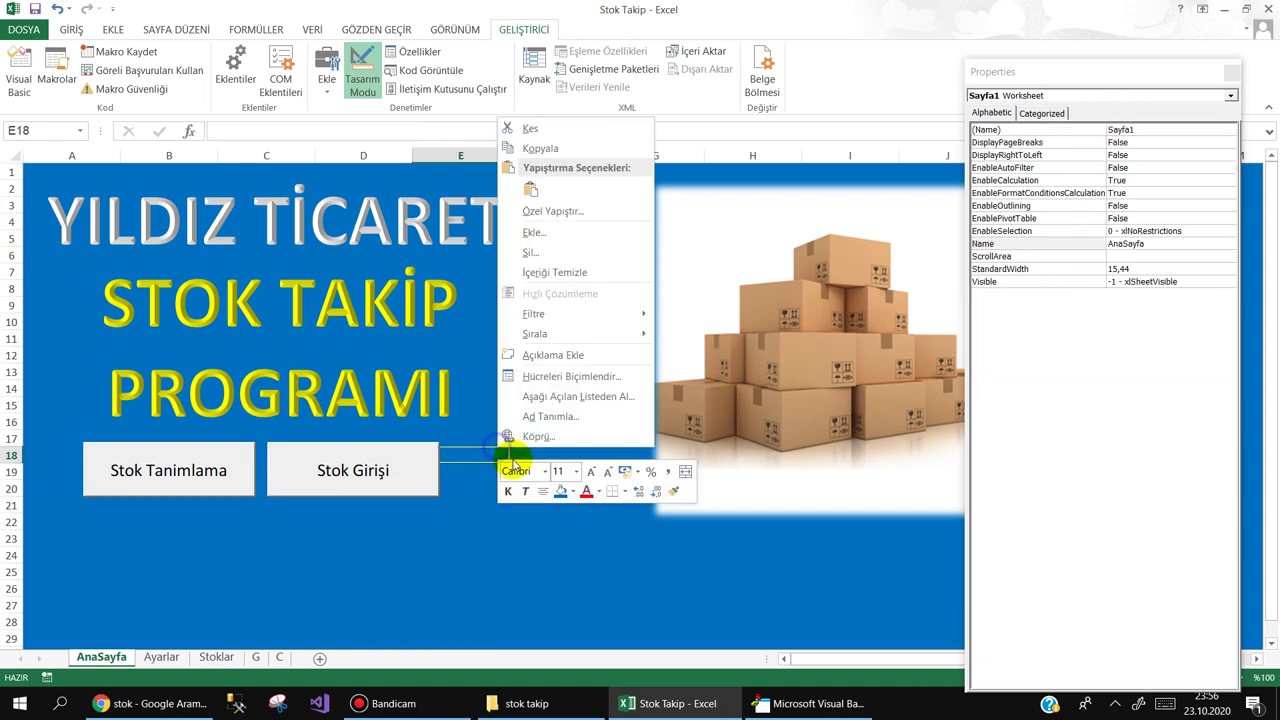
{"action": "left_click", "coordinate": [530, 190]}
{"action": "left_click_drag", "start_coordinate": [514, 486], "coordinate": [508, 468]}
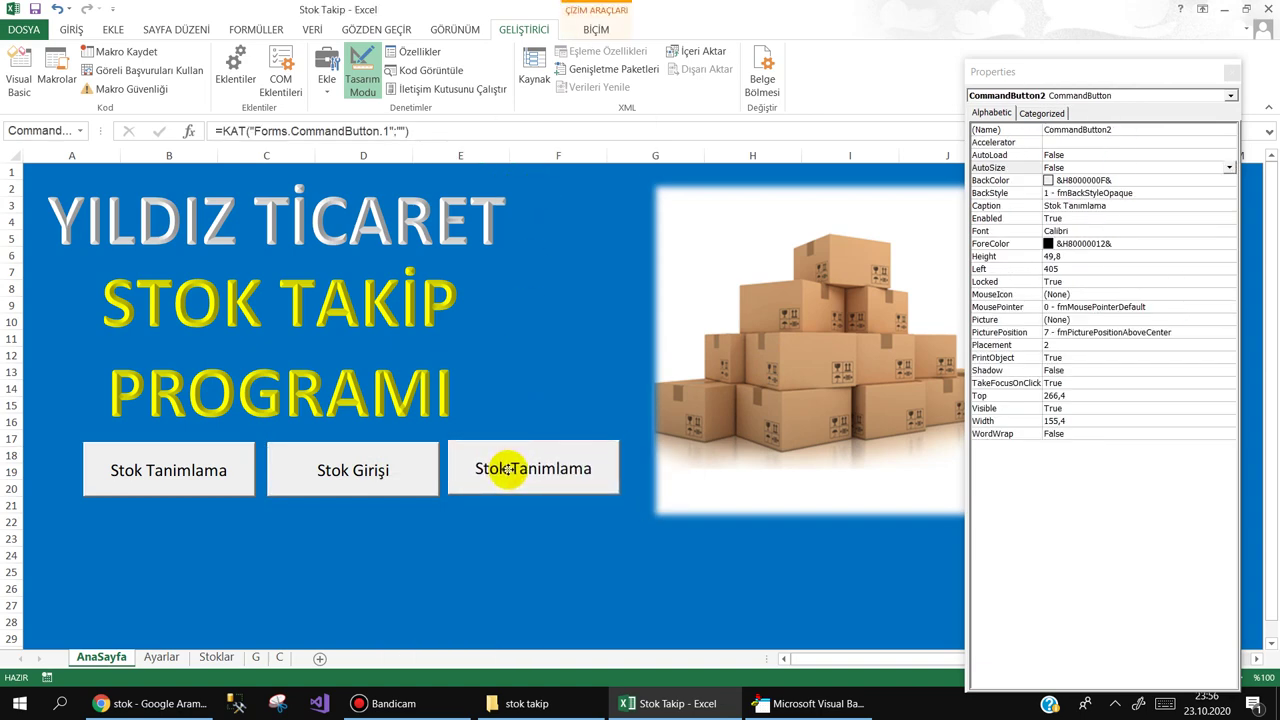
{"action": "left_click_drag", "start_coordinate": [510, 469], "coordinate": [506, 471]}
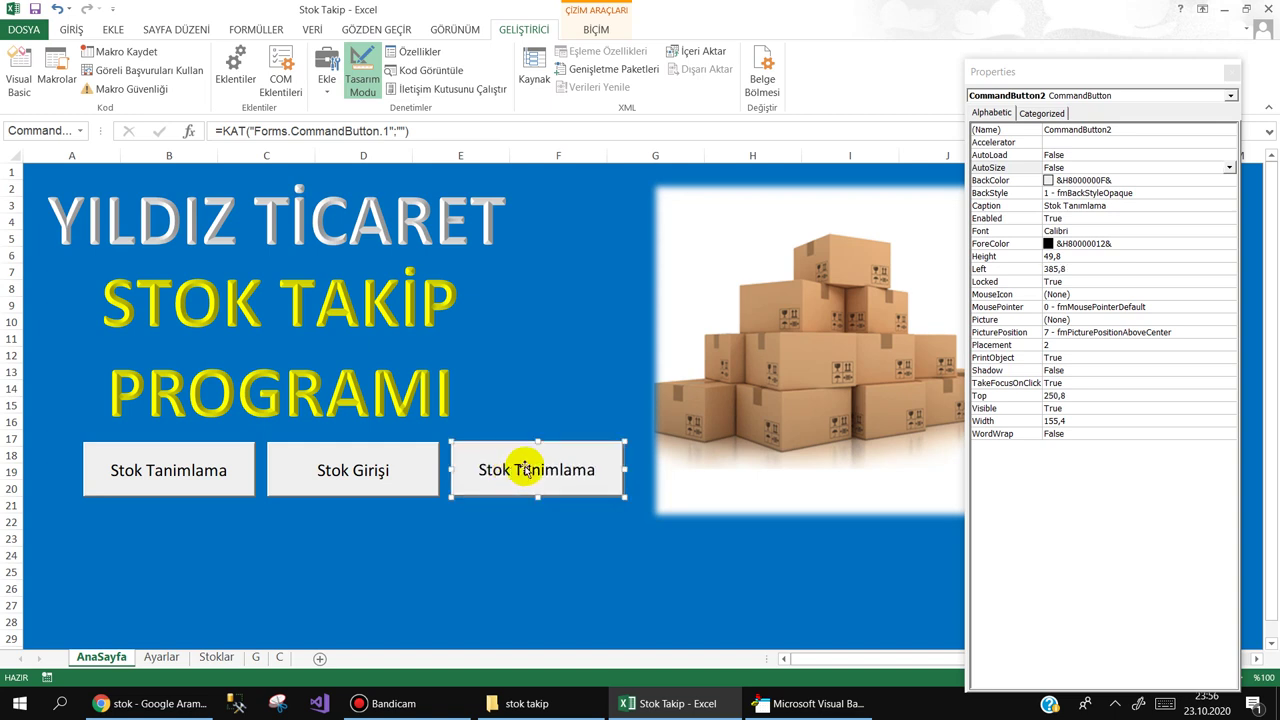
{"action": "left_click", "coordinate": [1075, 205]}
{"action": "double_click", "coordinate": [1090, 205]}
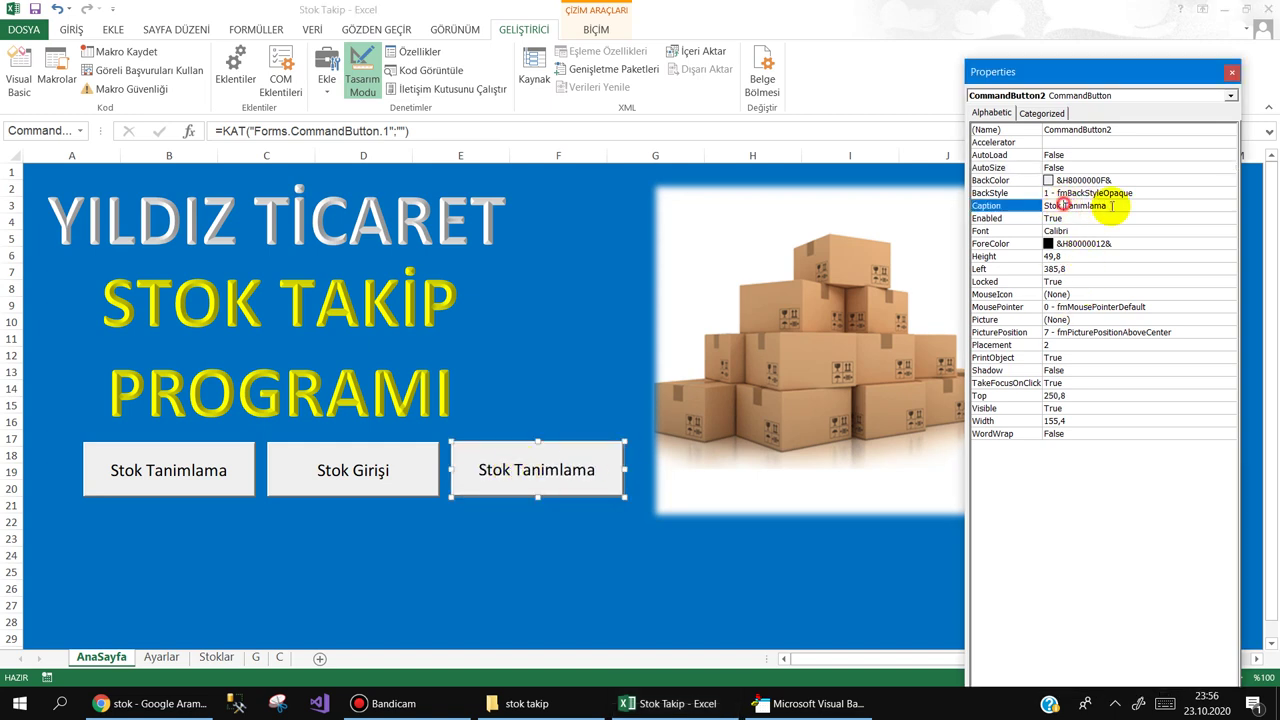
{"action": "type", "text": "Çikişi"}
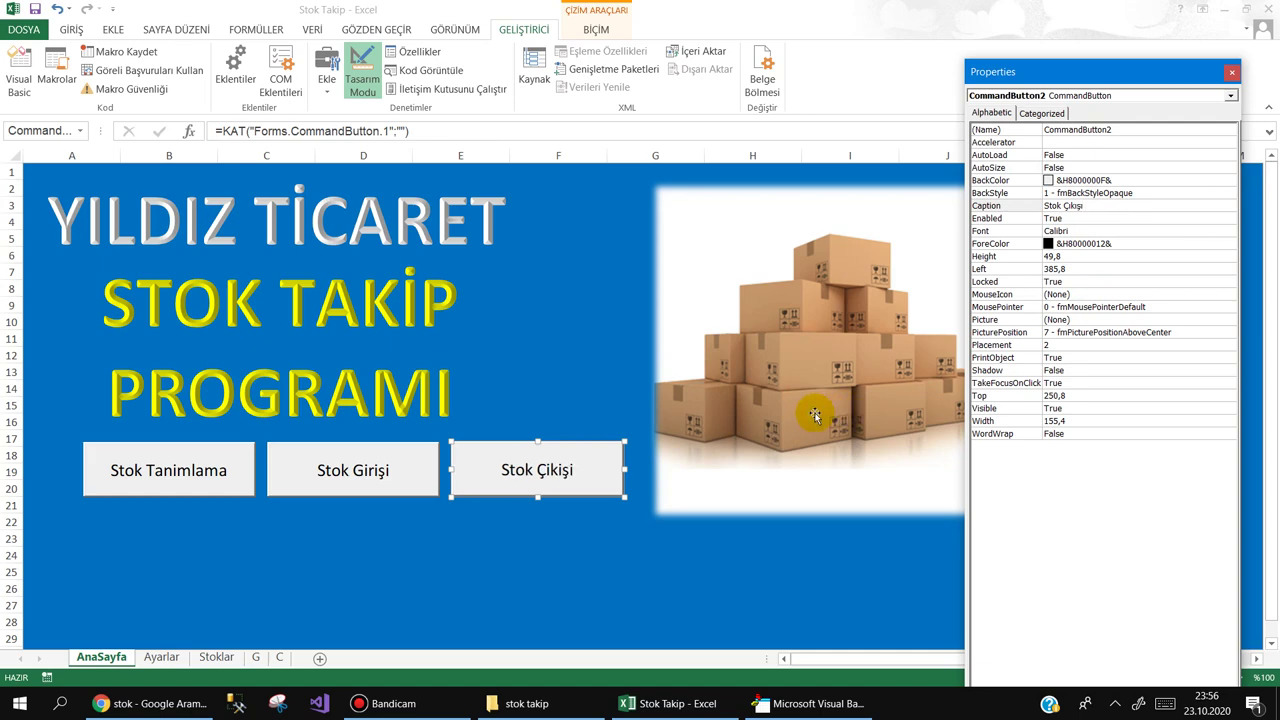
Step: Try a light purple background, then give the Stok Girişi button the Highlight blue background
{"action": "left_click", "coordinate": [1203, 180]}
{"action": "left_click", "coordinate": [1230, 181]}
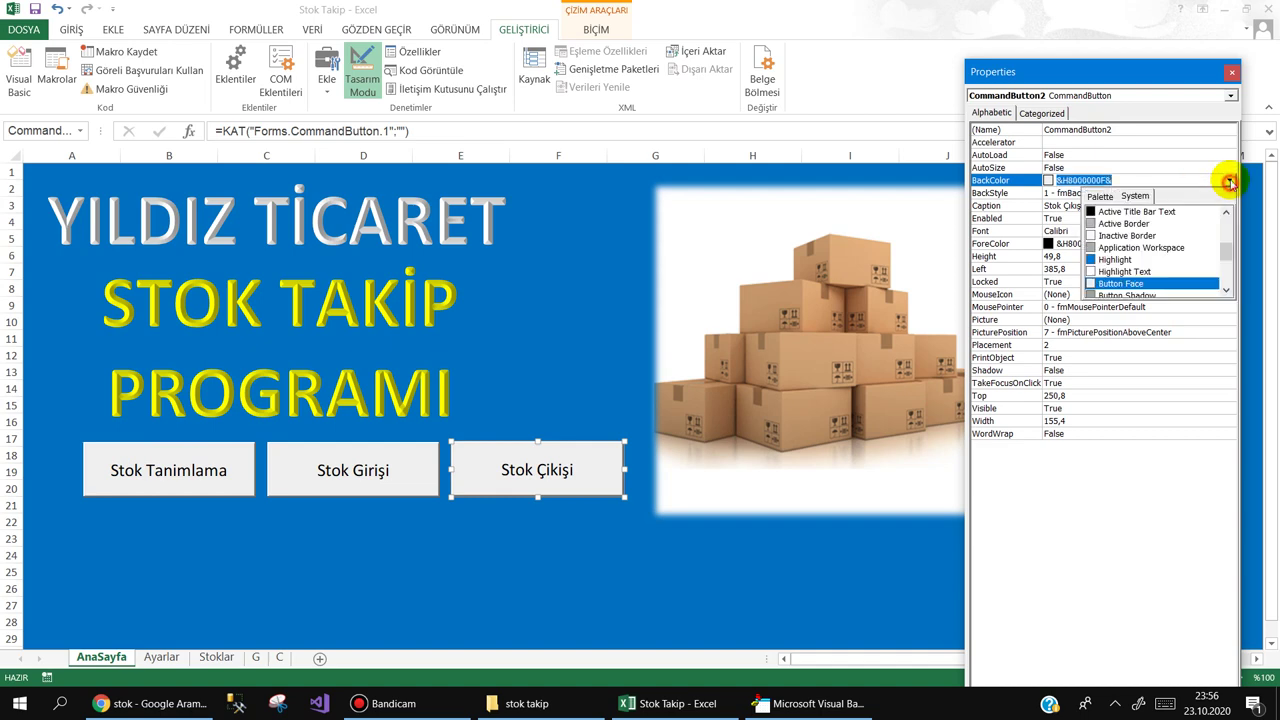
{"action": "left_click", "coordinate": [1100, 196]}
{"action": "left_click", "coordinate": [1158, 224]}
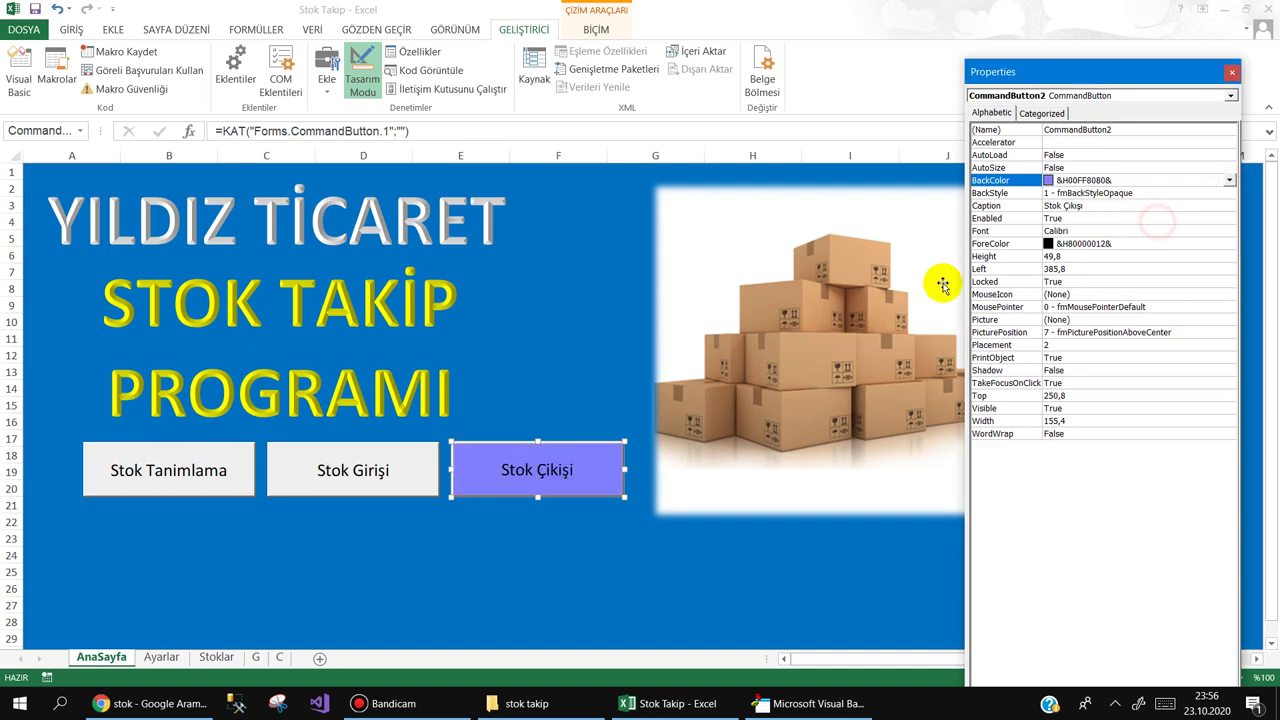
{"action": "left_click", "coordinate": [340, 462]}
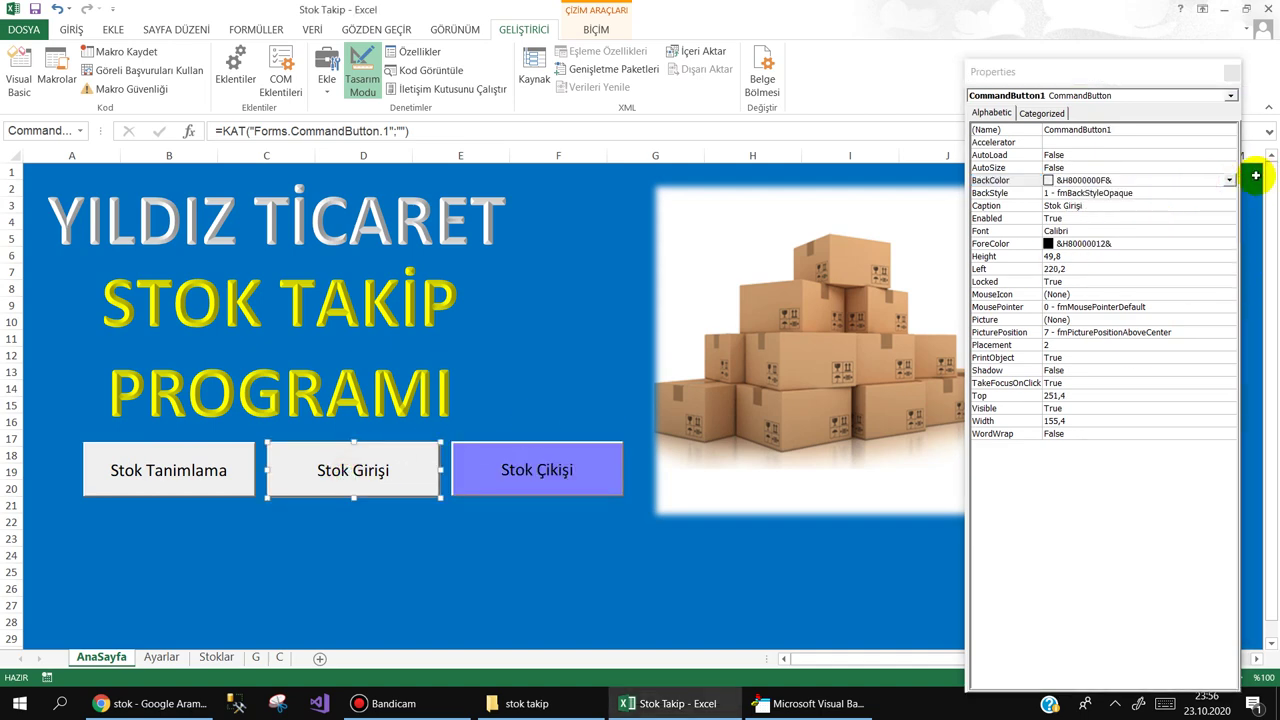
{"action": "left_click", "coordinate": [1231, 181]}
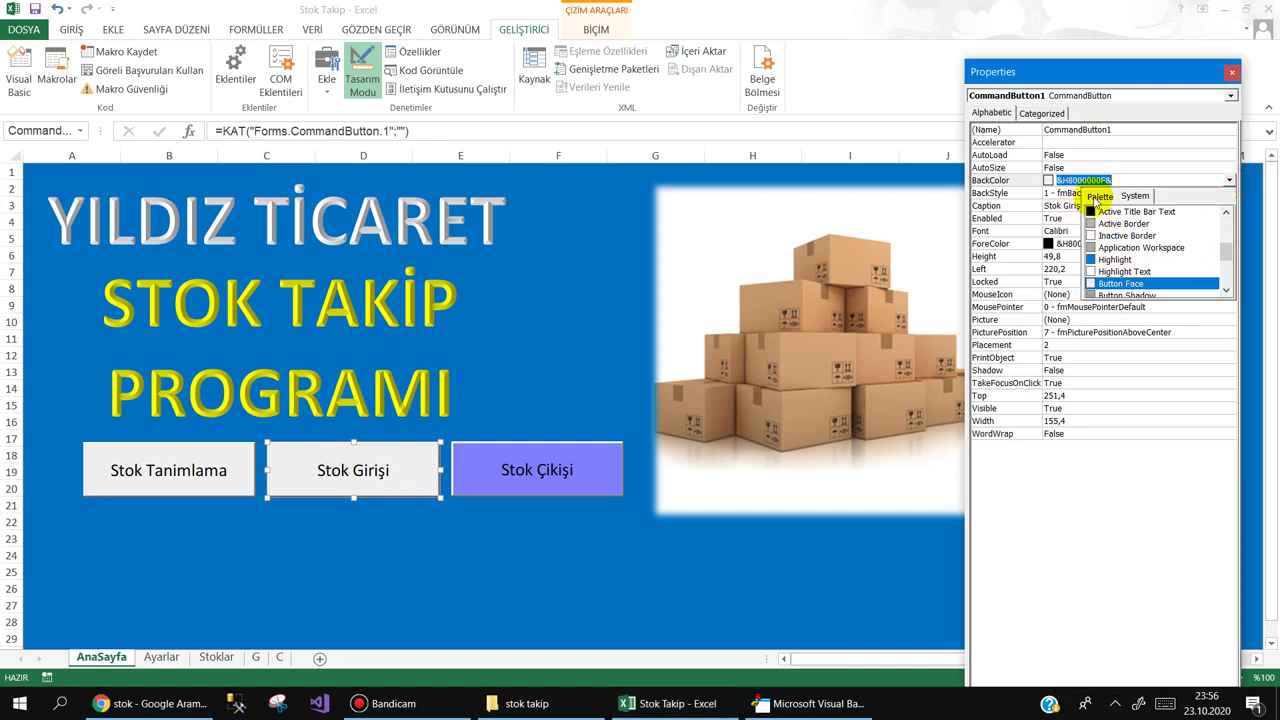
{"action": "mouse_move", "coordinate": [1227, 250]}
{"action": "left_mouse_down"}
{"action": "mouse_move", "coordinate": [1227, 228]}
{"action": "mouse_move", "coordinate": [1225, 250]}
{"action": "left_mouse_up"}
{"action": "left_click", "coordinate": [1115, 246]}
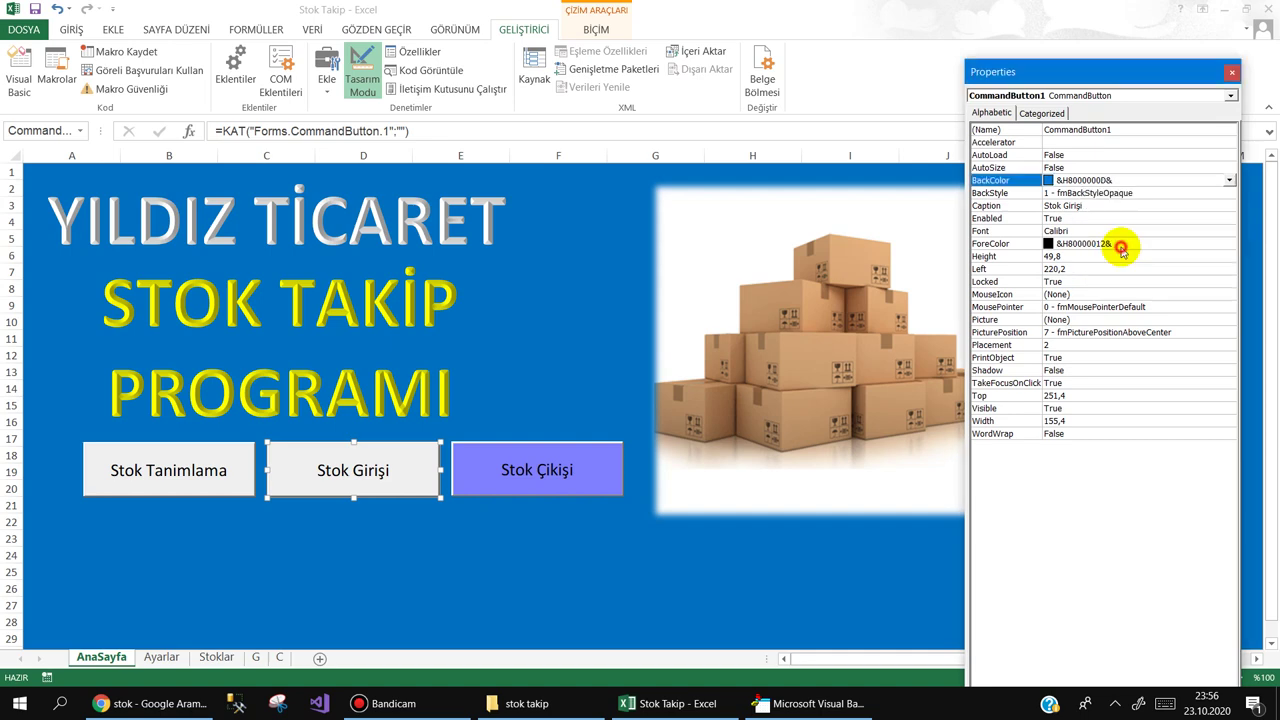
Step: Give the Stok Çikişi and Stok Tanimlama buttons the same Highlight blue background
{"action": "left_click", "coordinate": [478, 471]}
{"action": "left_click", "coordinate": [1229, 180]}
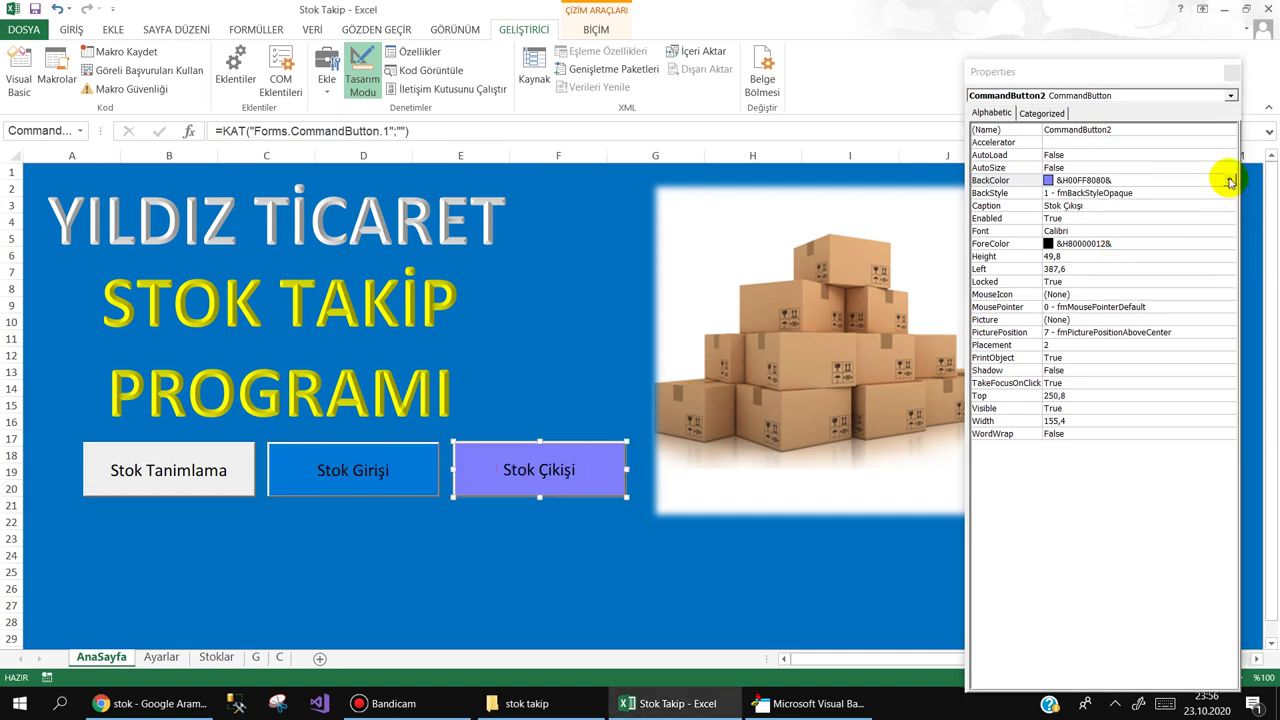
{"action": "left_click", "coordinate": [1134, 196]}
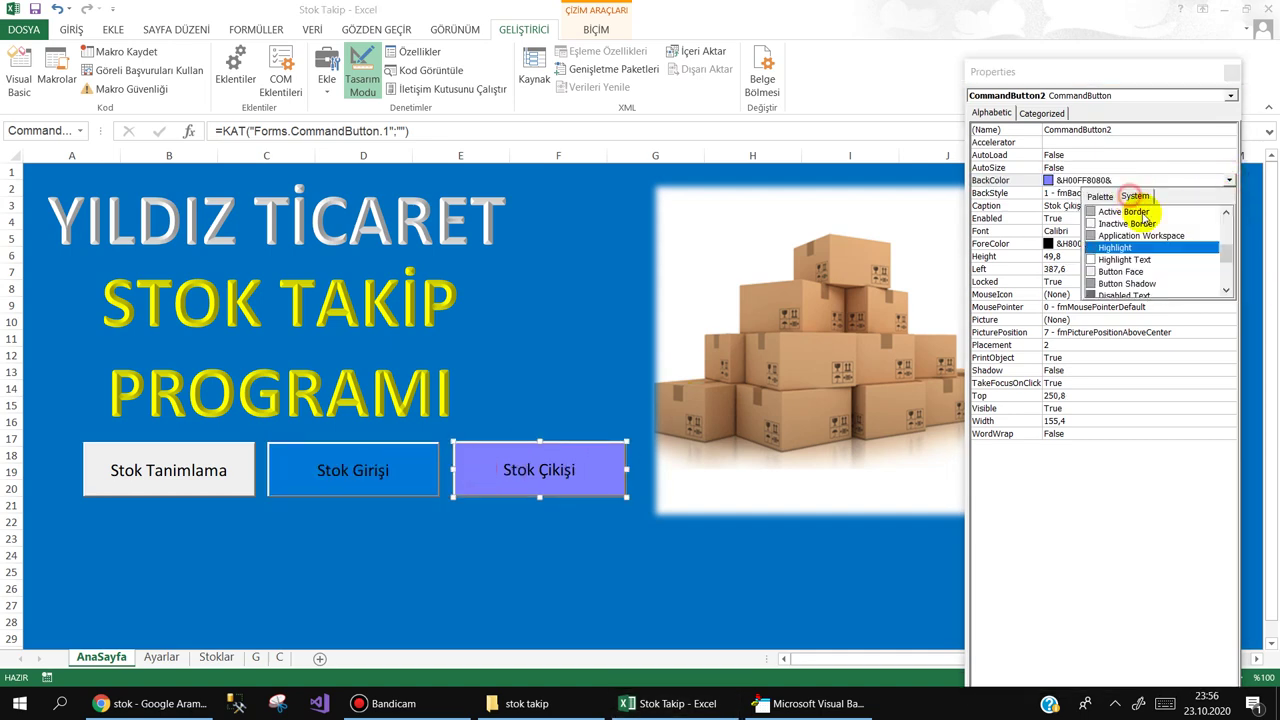
{"action": "left_click", "coordinate": [1152, 249]}
{"action": "left_click", "coordinate": [207, 470]}
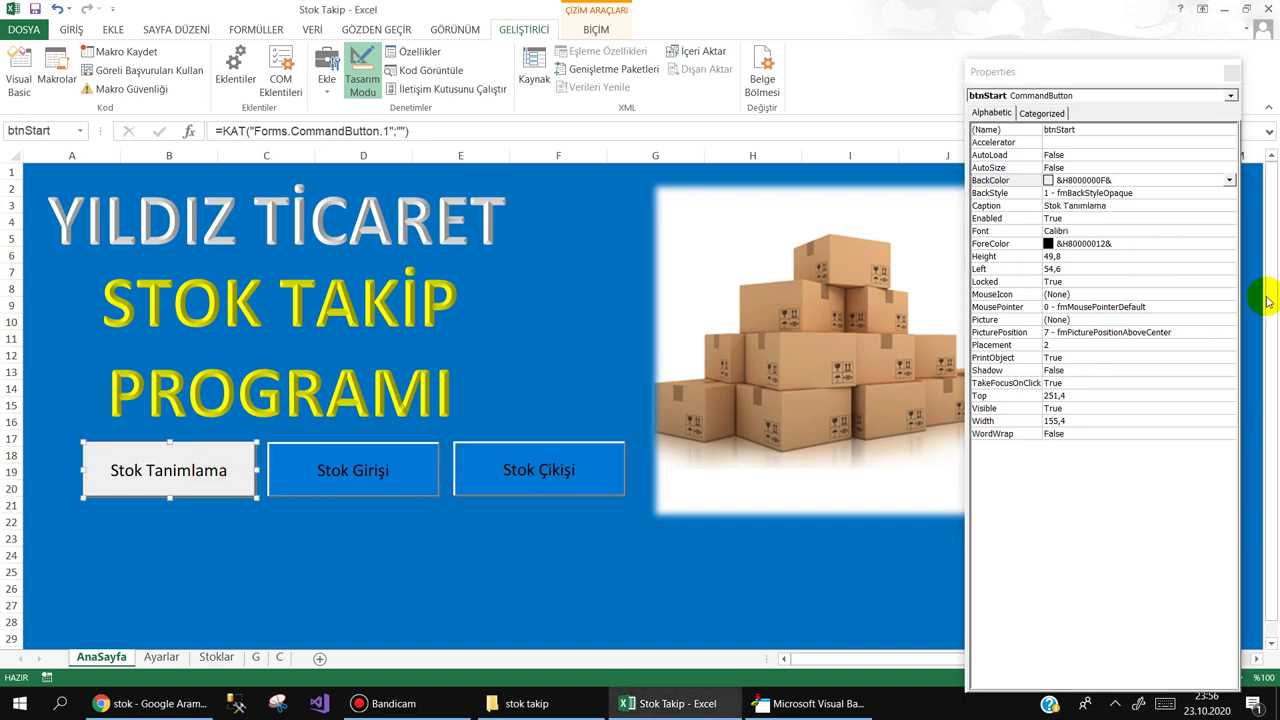
{"action": "left_click", "coordinate": [1229, 180]}
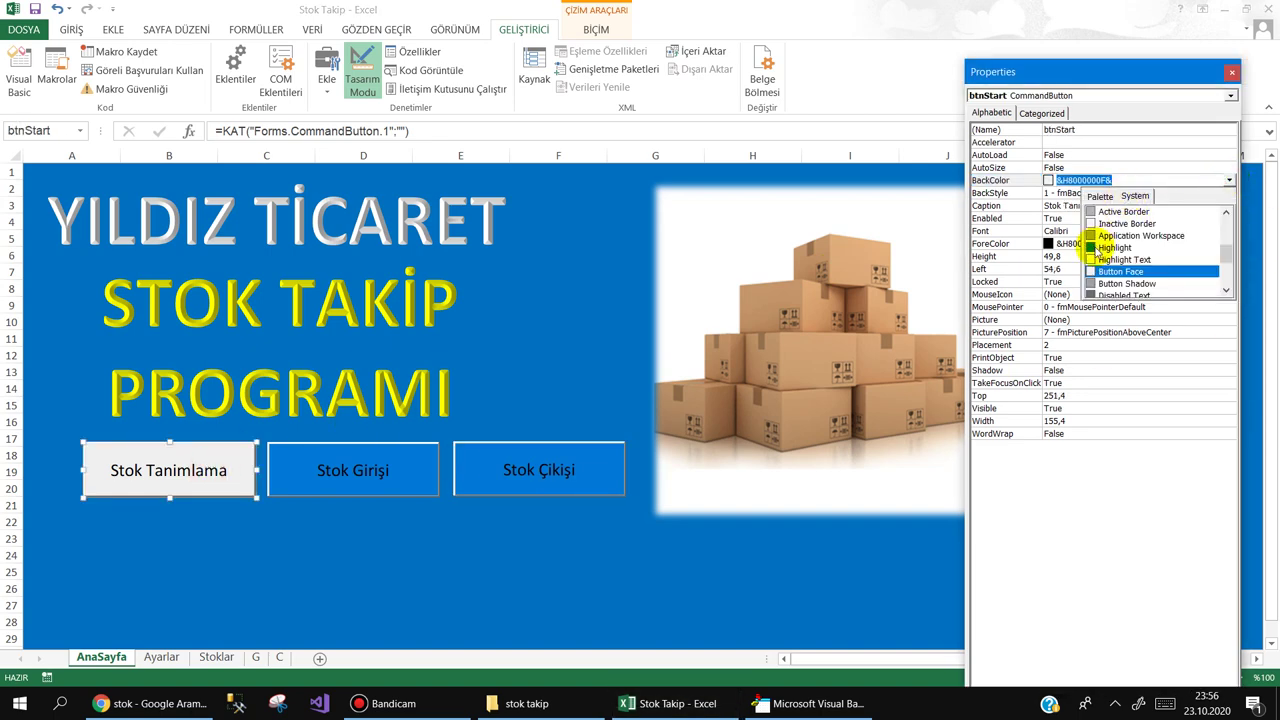
{"action": "left_click", "coordinate": [1094, 250]}
Step: Make all three button captions white and shift the buttons slightly left
{"action": "left_click", "coordinate": [310, 470], "text": "ctrl"}
{"action": "left_click", "coordinate": [534, 470], "text": "ctrl"}
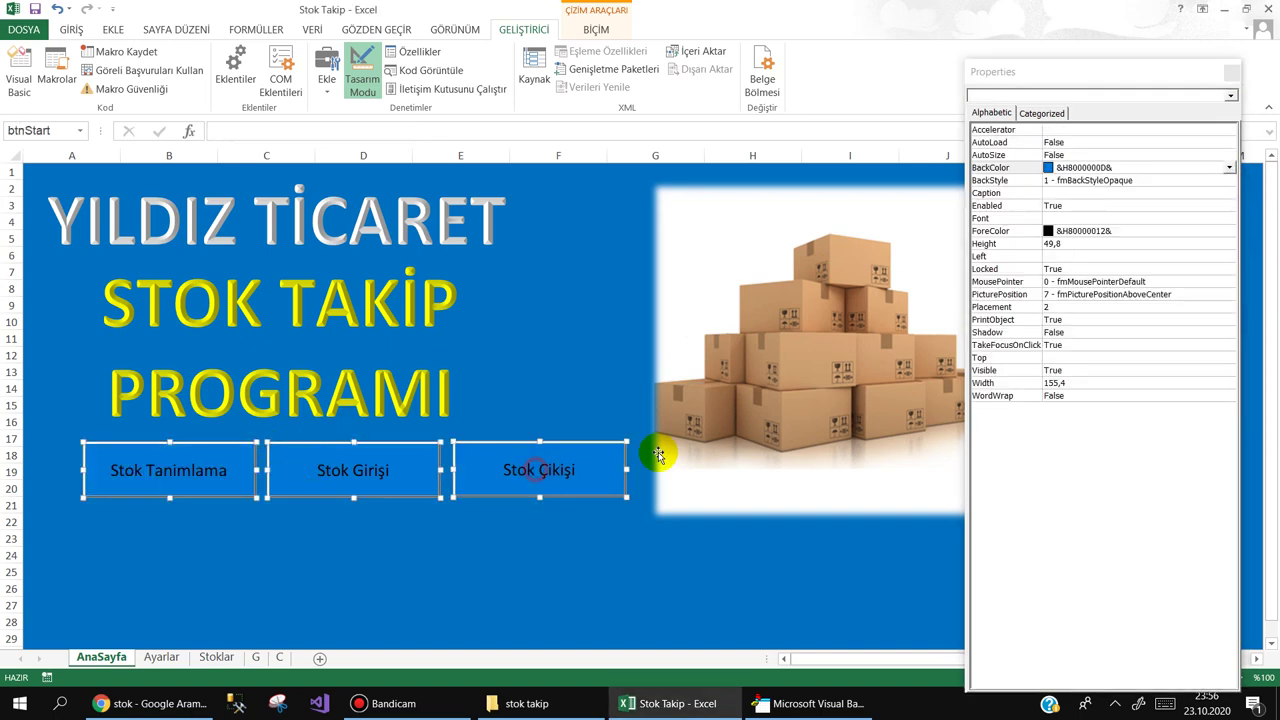
{"action": "left_click", "coordinate": [1167, 233]}
{"action": "left_click", "coordinate": [1229, 231]}
{"action": "left_click", "coordinate": [1100, 247]}
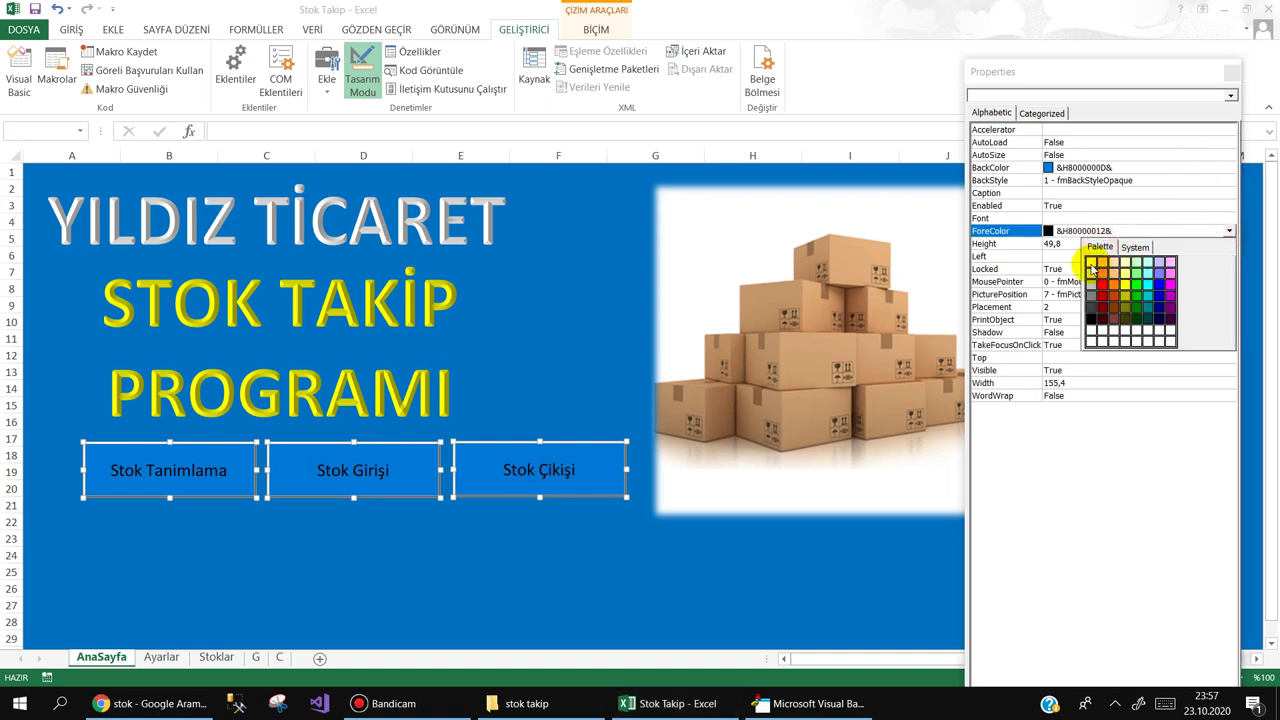
{"action": "left_click", "coordinate": [1091, 264]}
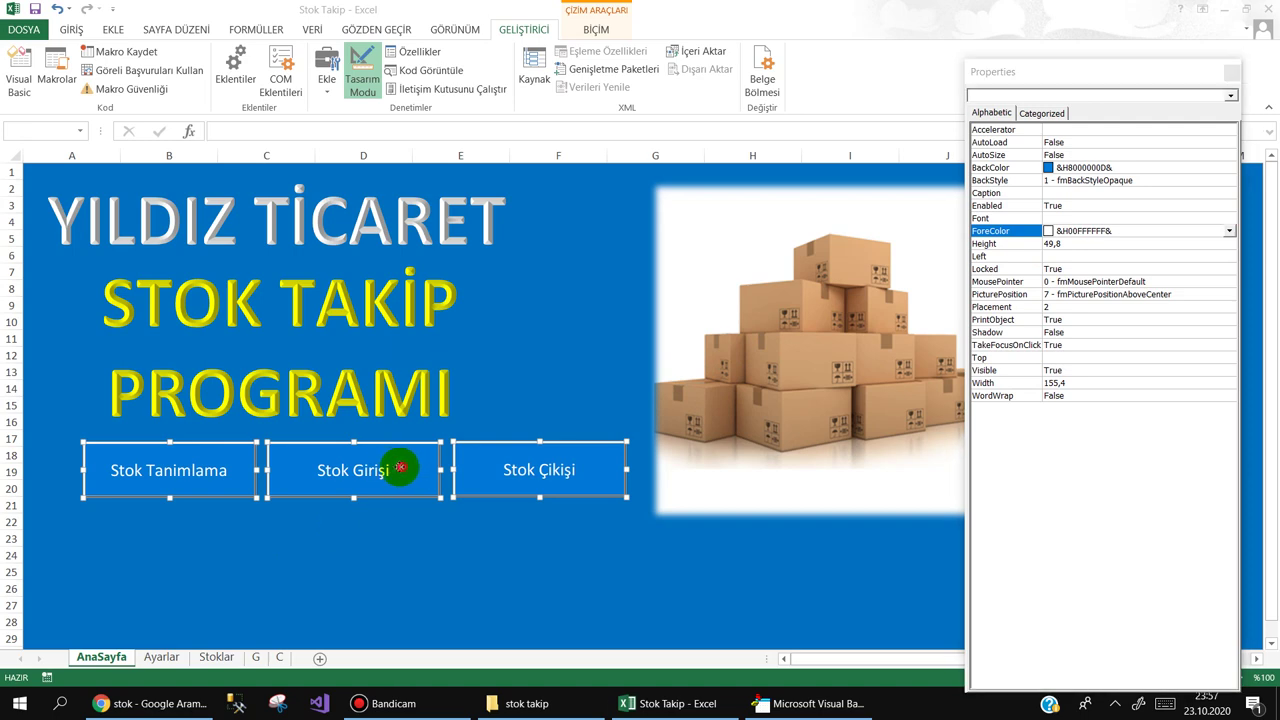
{"action": "left_click_drag", "start_coordinate": [400, 467], "coordinate": [374, 465]}
Step: Close the Properties pane and open the Stok Tanımlama button's code, selecting frmStokKayit
{"action": "left_click", "coordinate": [363, 538]}
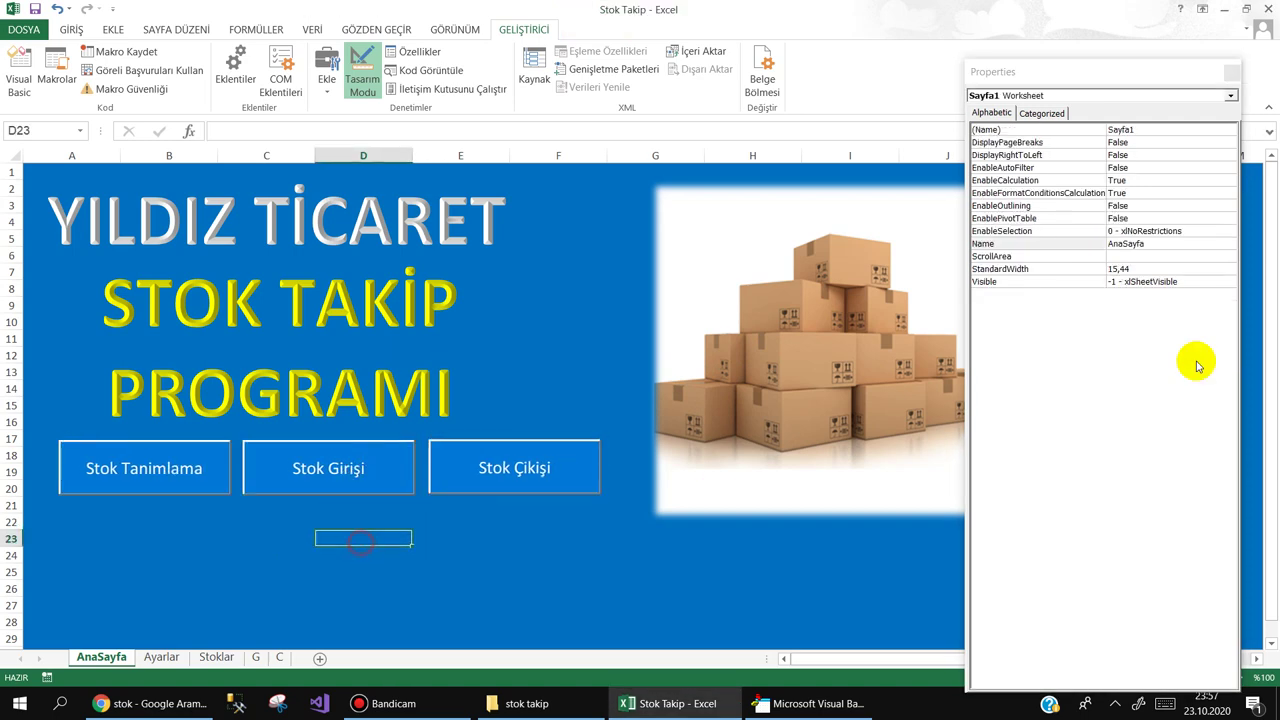
{"action": "left_click", "coordinate": [1232, 72]}
{"action": "left_click", "coordinate": [276, 565]}
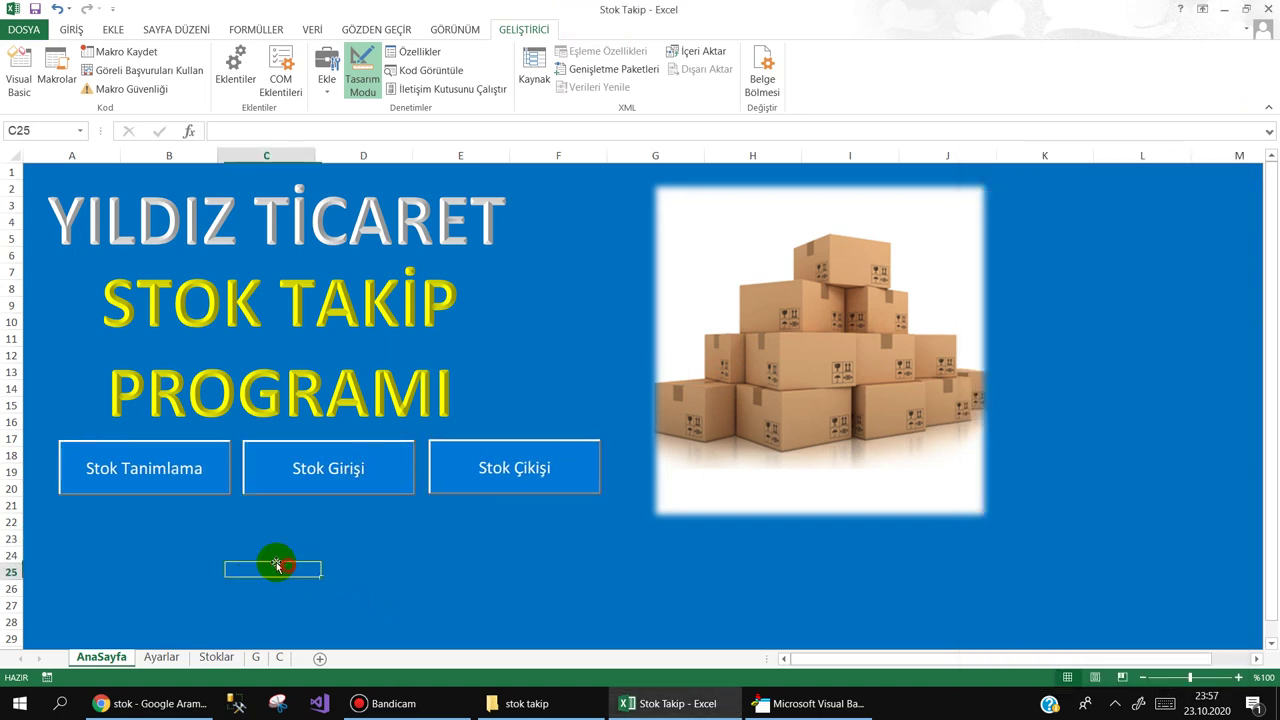
{"action": "double_click", "coordinate": [147, 470]}
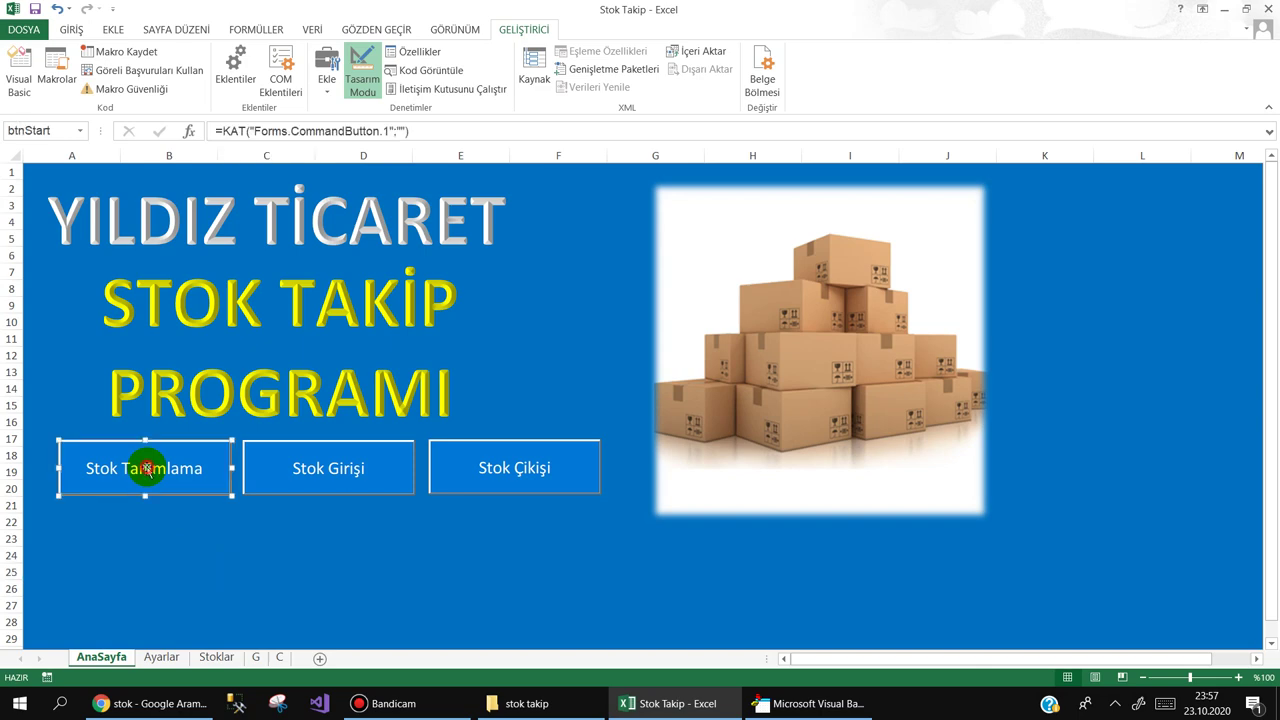
{"action": "left_click", "coordinate": [92, 237]}
Step: Open frmStokKayit in design view and set its Caption to 'STOK KAYIT FORMU'
{"action": "double_click", "coordinate": [92, 237]}
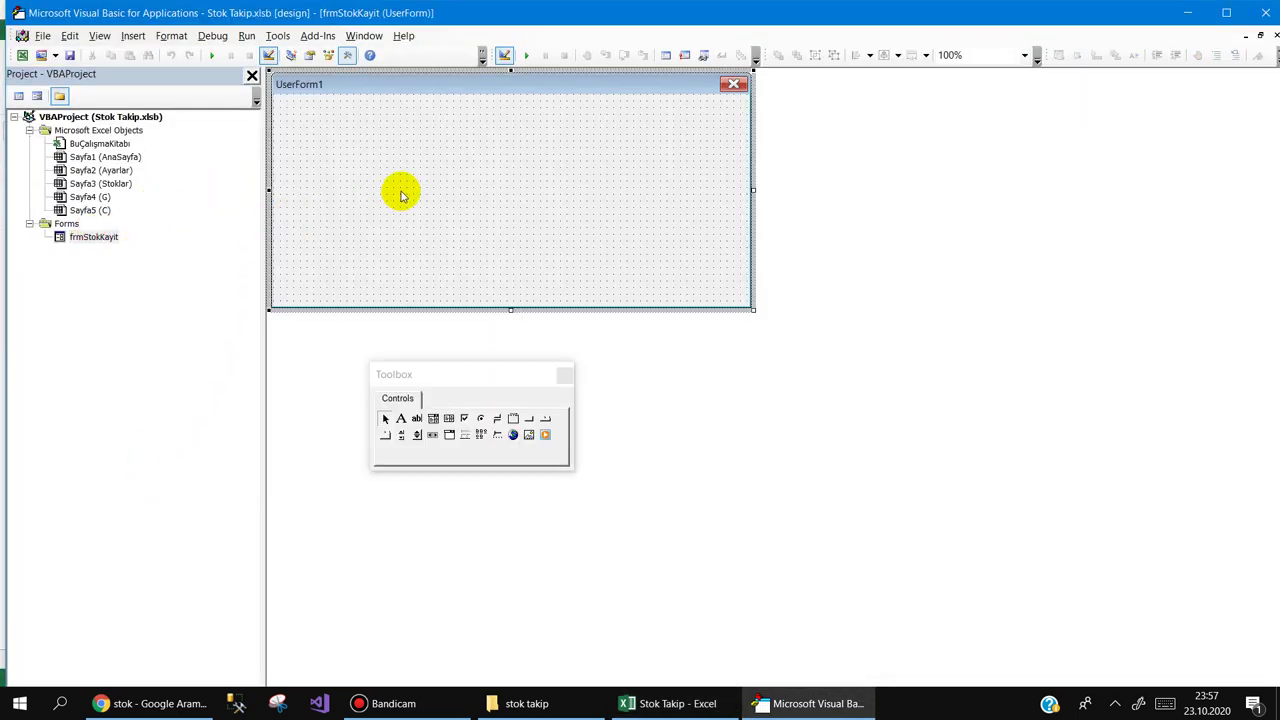
{"action": "left_click", "coordinate": [309, 55]}
{"action": "left_click", "coordinate": [366, 167]}
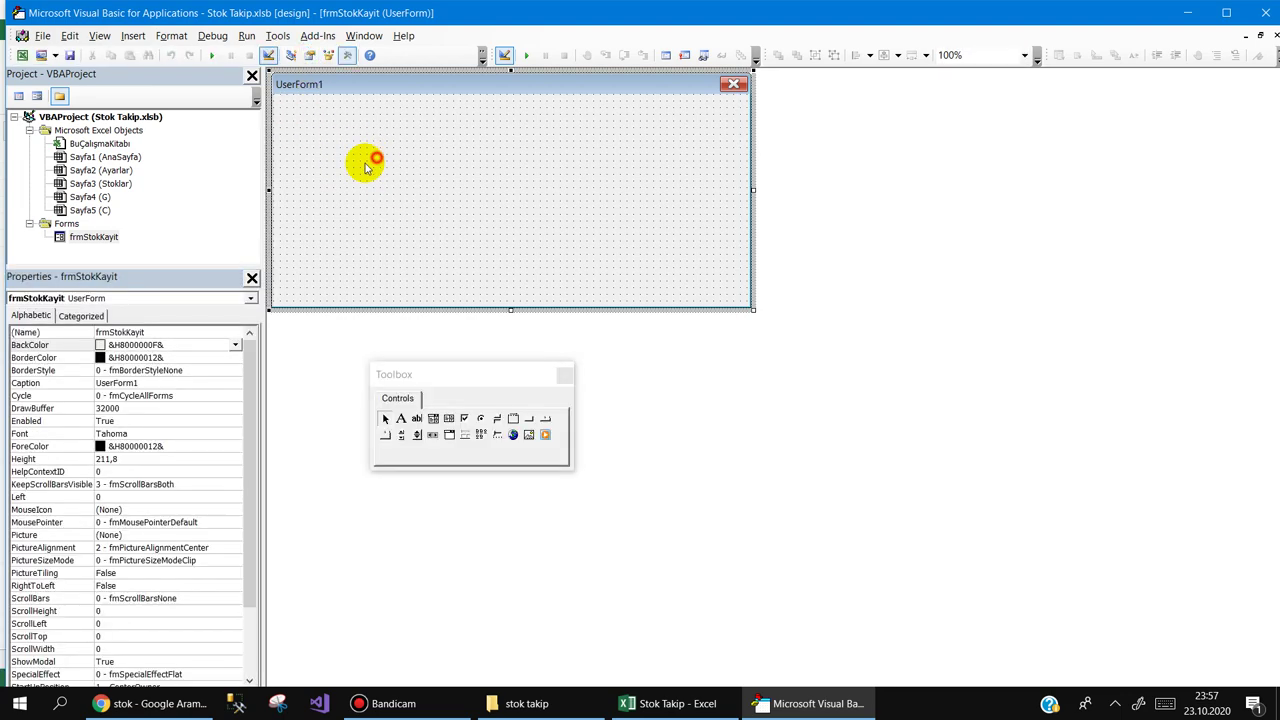
{"action": "left_click", "coordinate": [72, 383]}
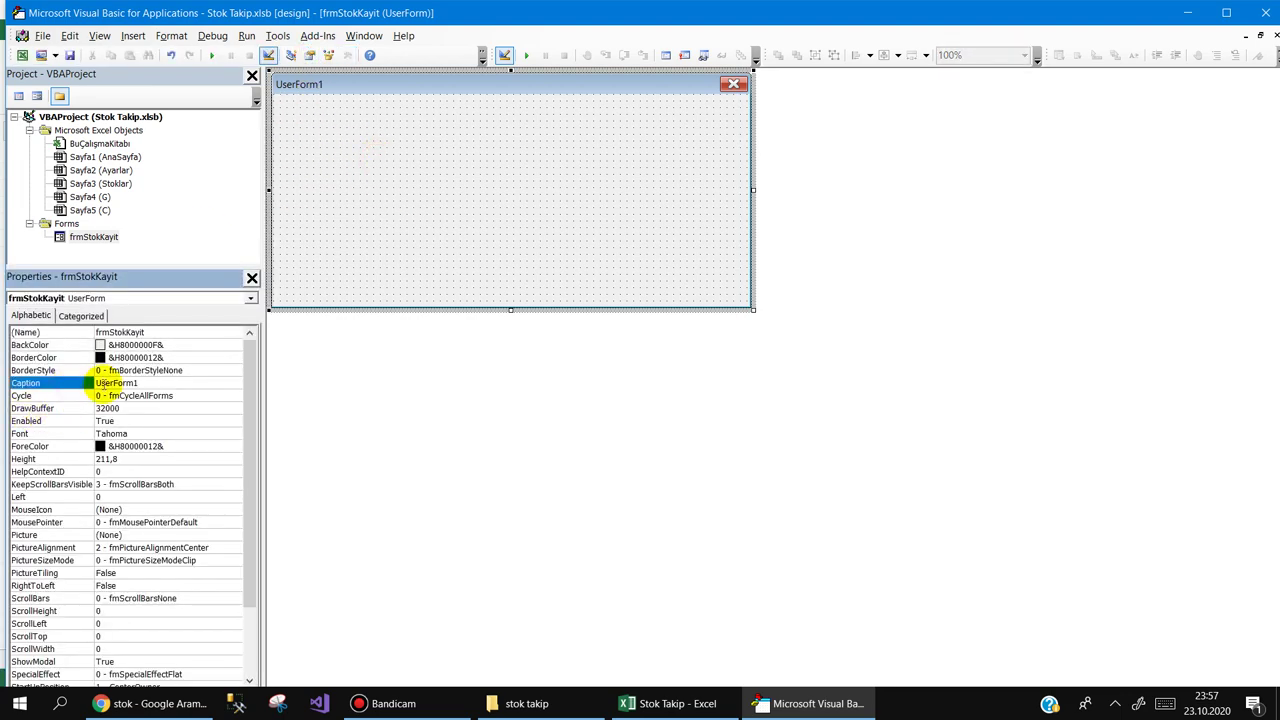
{"action": "type", "text": "STOK"}
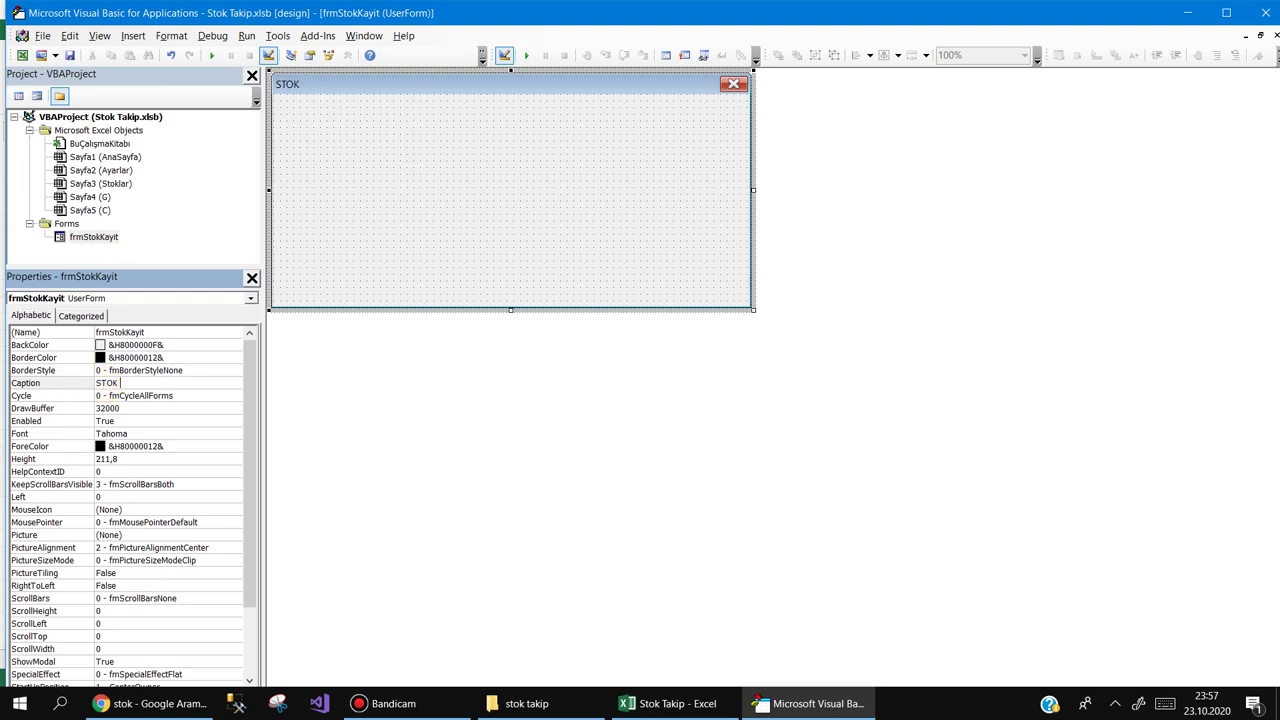
{"action": "type", "text": " KAYIT FORMU"}
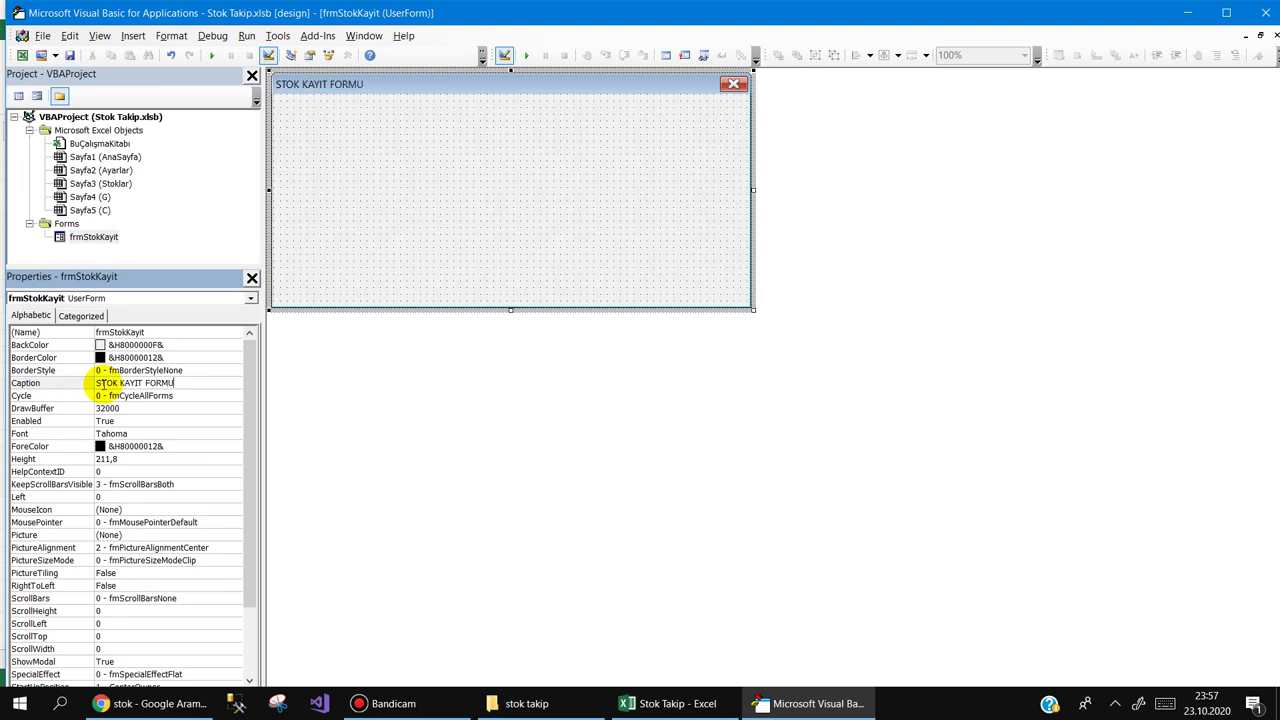
{"action": "left_click", "coordinate": [322, 145]}
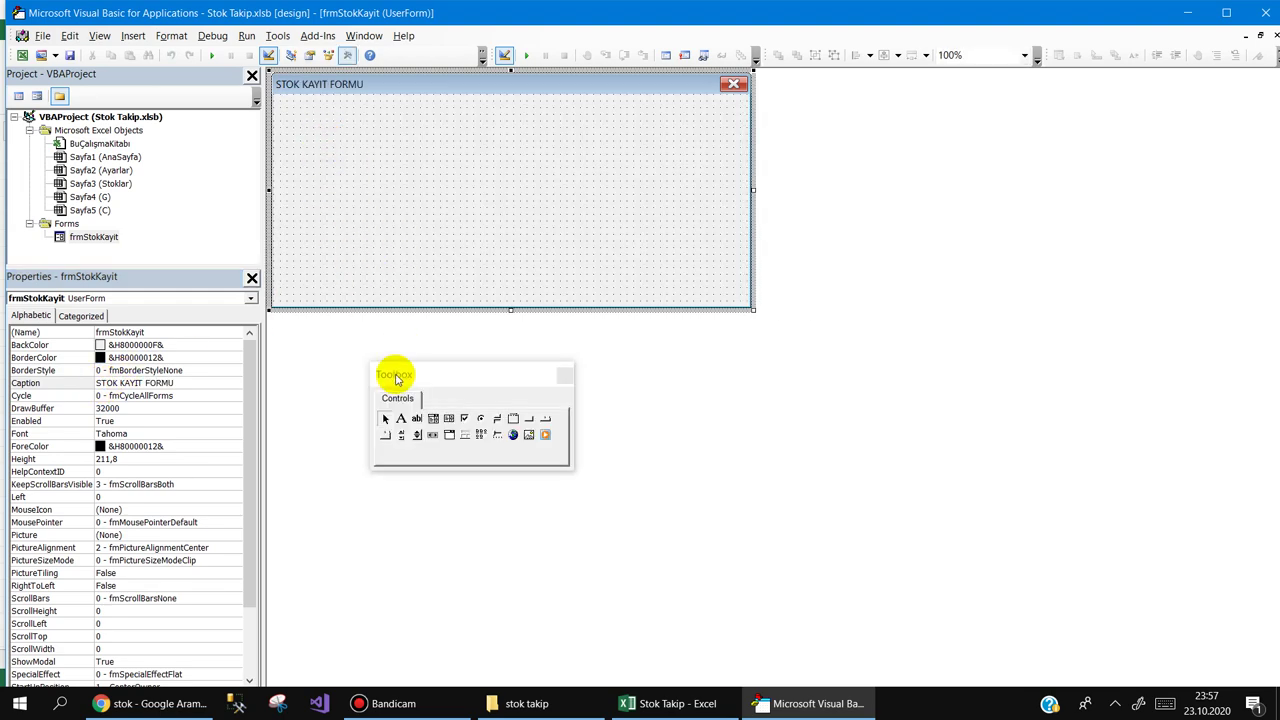
{"action": "left_click", "coordinate": [401, 418]}
Step: Place a 'Stok Kodu:' label at the form's top-left in a larger Calibri font
{"action": "left_click", "coordinate": [291, 107]}
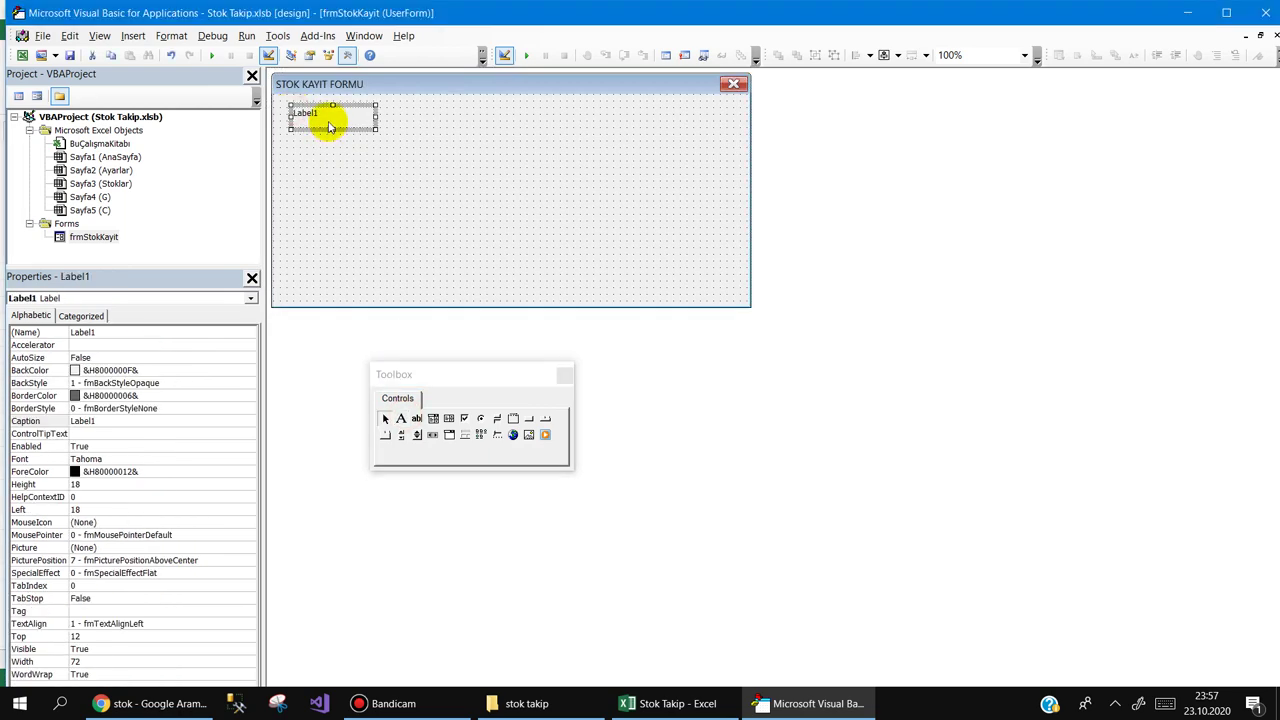
{"action": "left_click", "coordinate": [330, 122]}
{"action": "type", "text": "Stok Kodu:"}
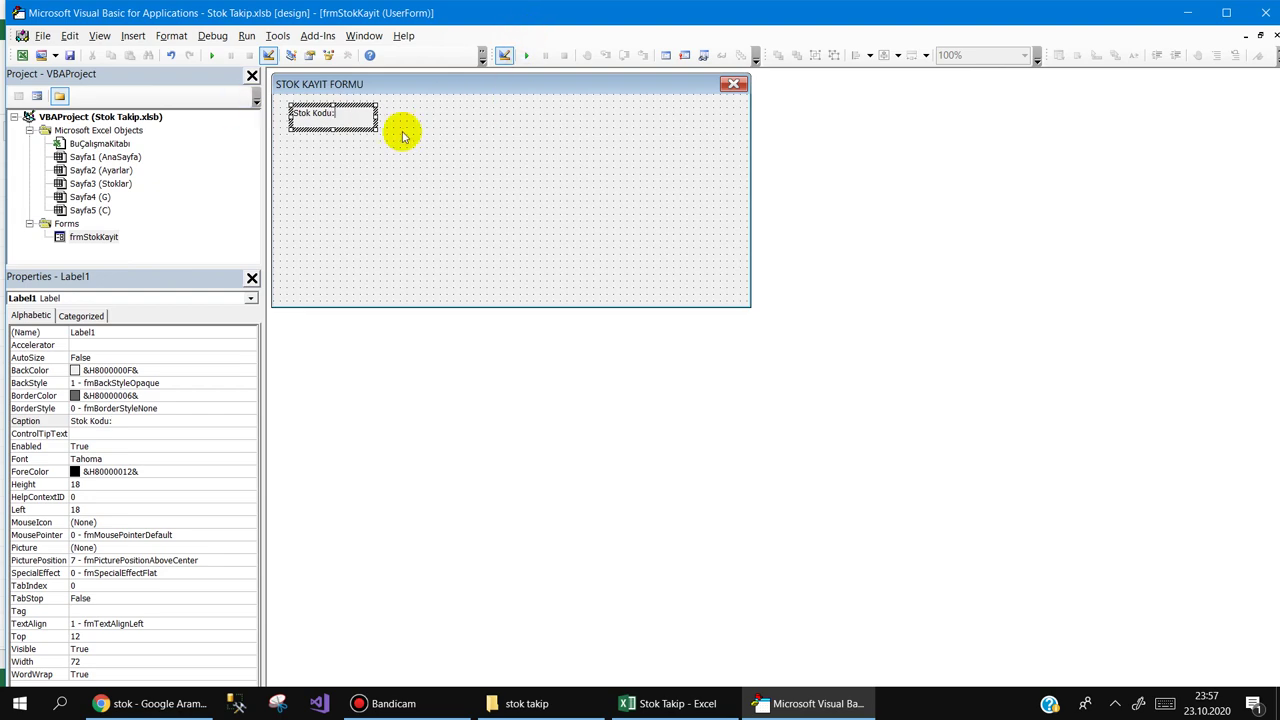
{"action": "left_click", "coordinate": [348, 128]}
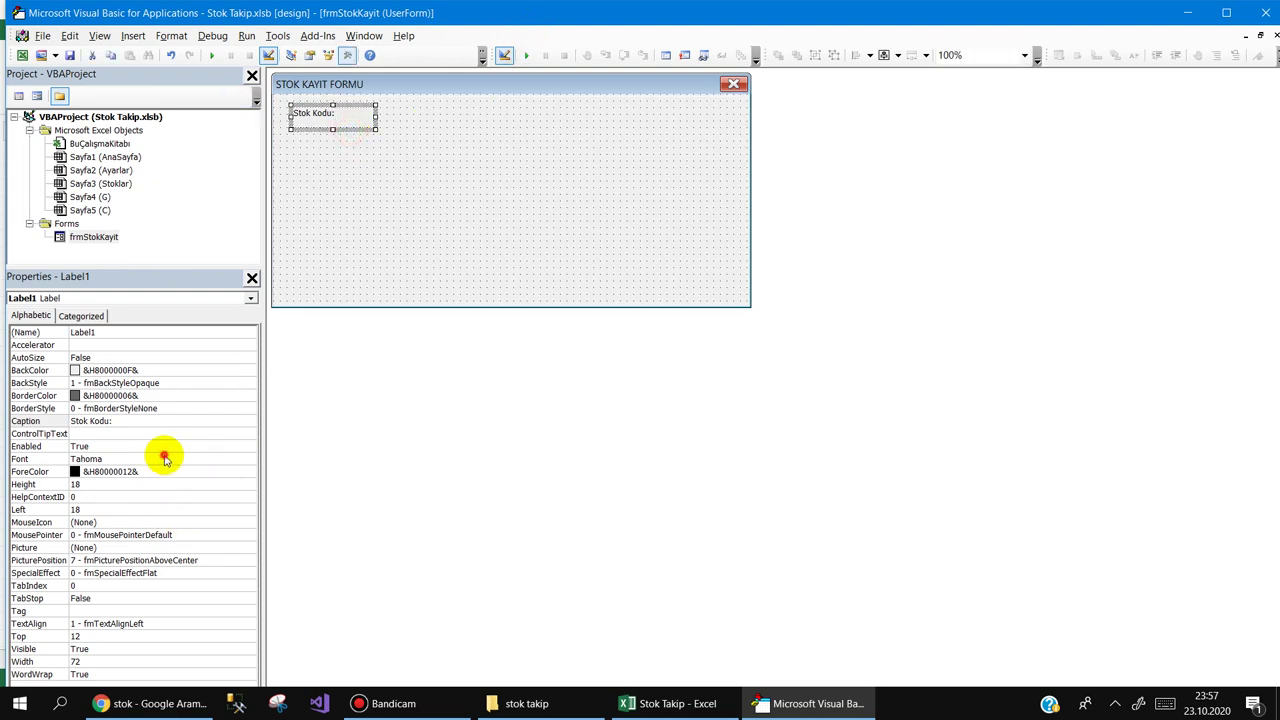
{"action": "left_click", "coordinate": [160, 458]}
{"action": "left_click", "coordinate": [249, 459]}
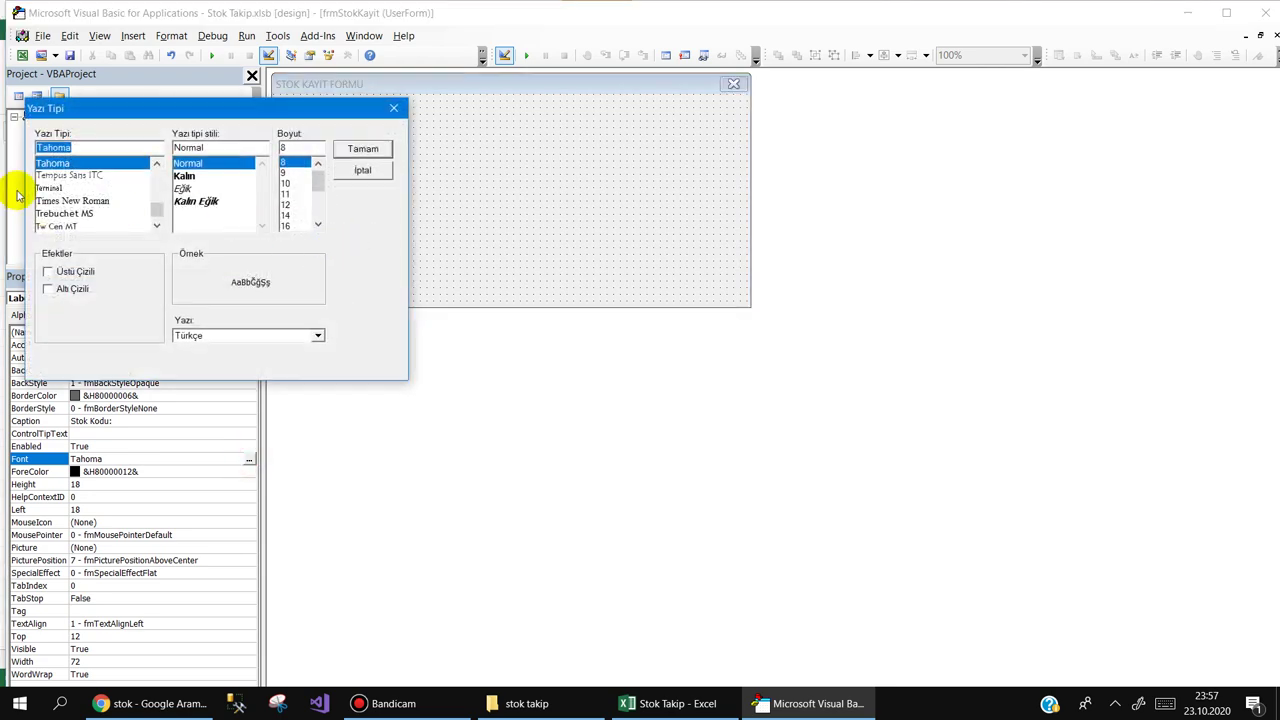
{"action": "scroll", "coordinate": [34, 186], "scroll_direction": "up", "scroll_amount": 20}
{"action": "left_click", "coordinate": [47, 175]}
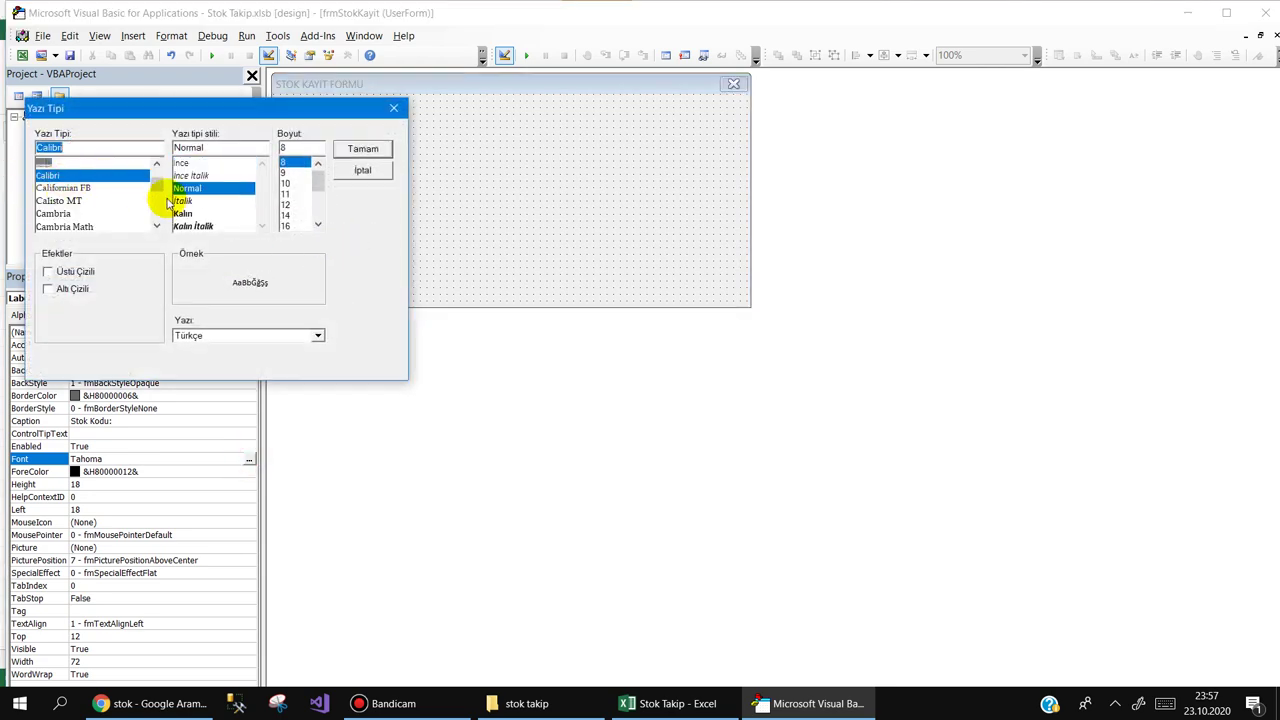
{"action": "left_click", "coordinate": [290, 201]}
{"action": "left_click", "coordinate": [362, 149]}
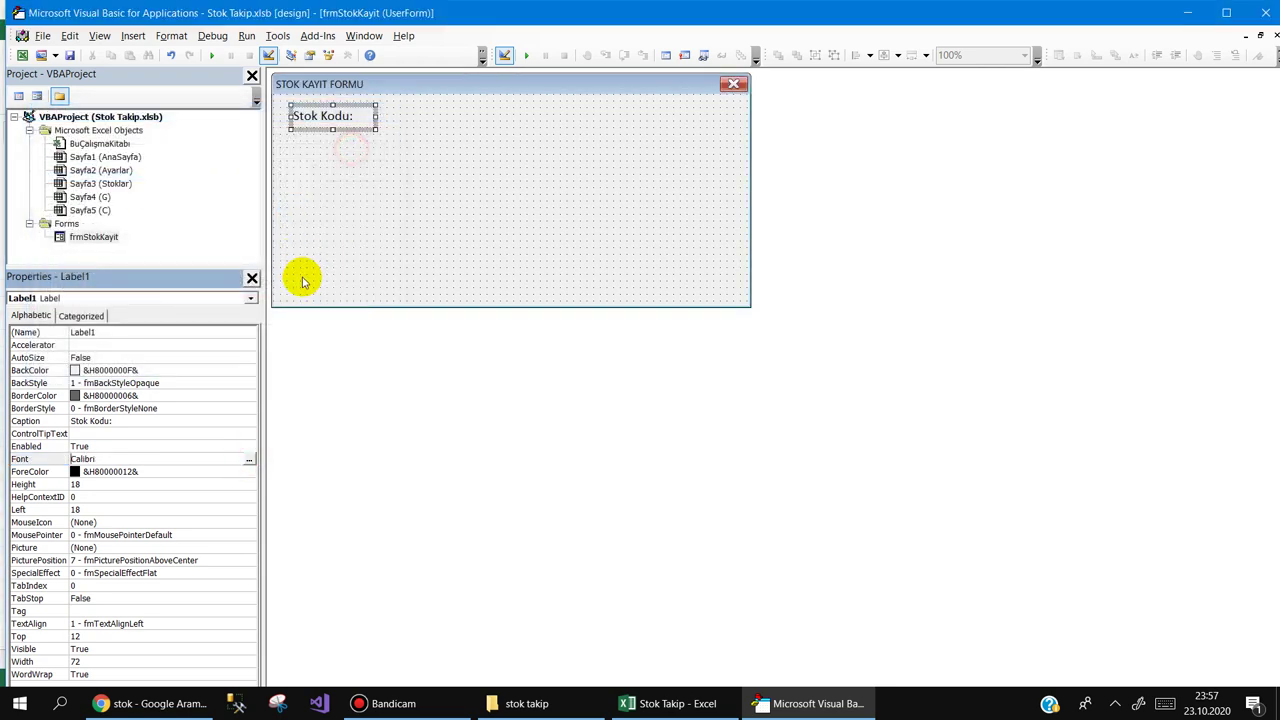
Step: Right-align the label's text and duplicate it twice beneath itself
{"action": "left_click", "coordinate": [27, 624]}
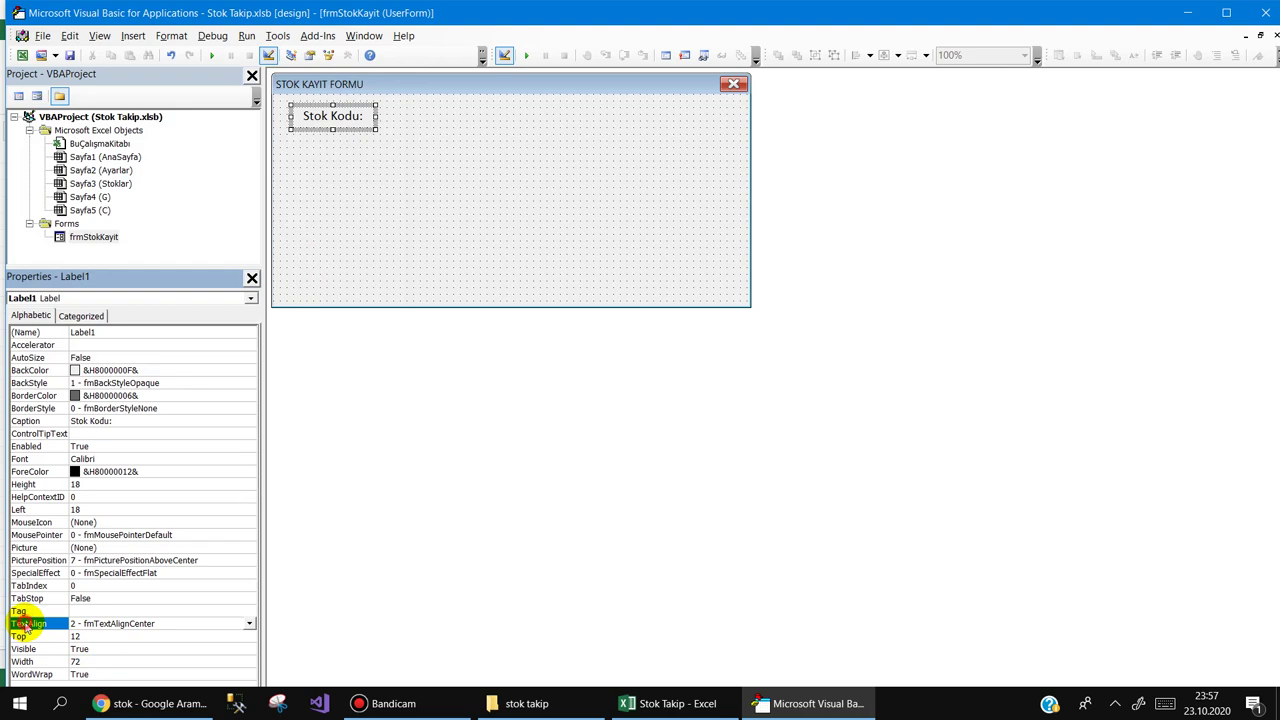
{"action": "double_click", "coordinate": [27, 624]}
{"action": "left_click", "coordinate": [430, 152]}
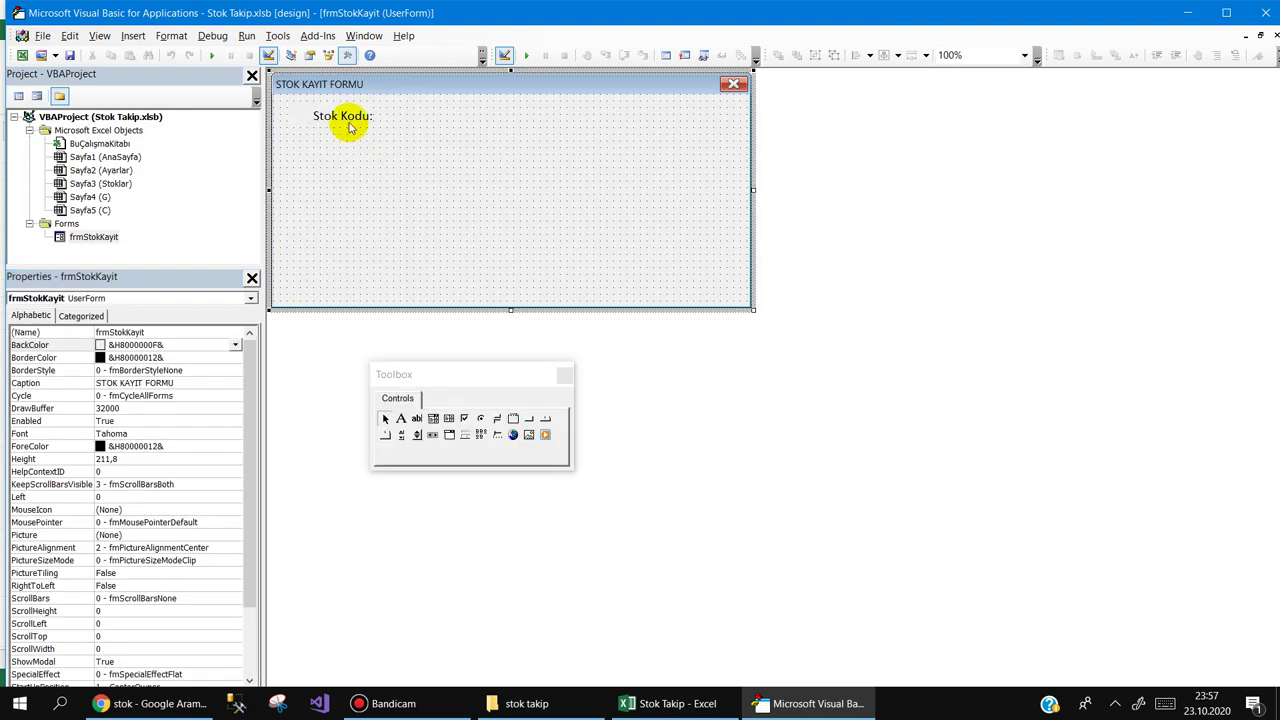
{"action": "left_click", "coordinate": [350, 127]}
{"action": "left_click_drag", "start_coordinate": [355, 160], "coordinate": [353, 153]}
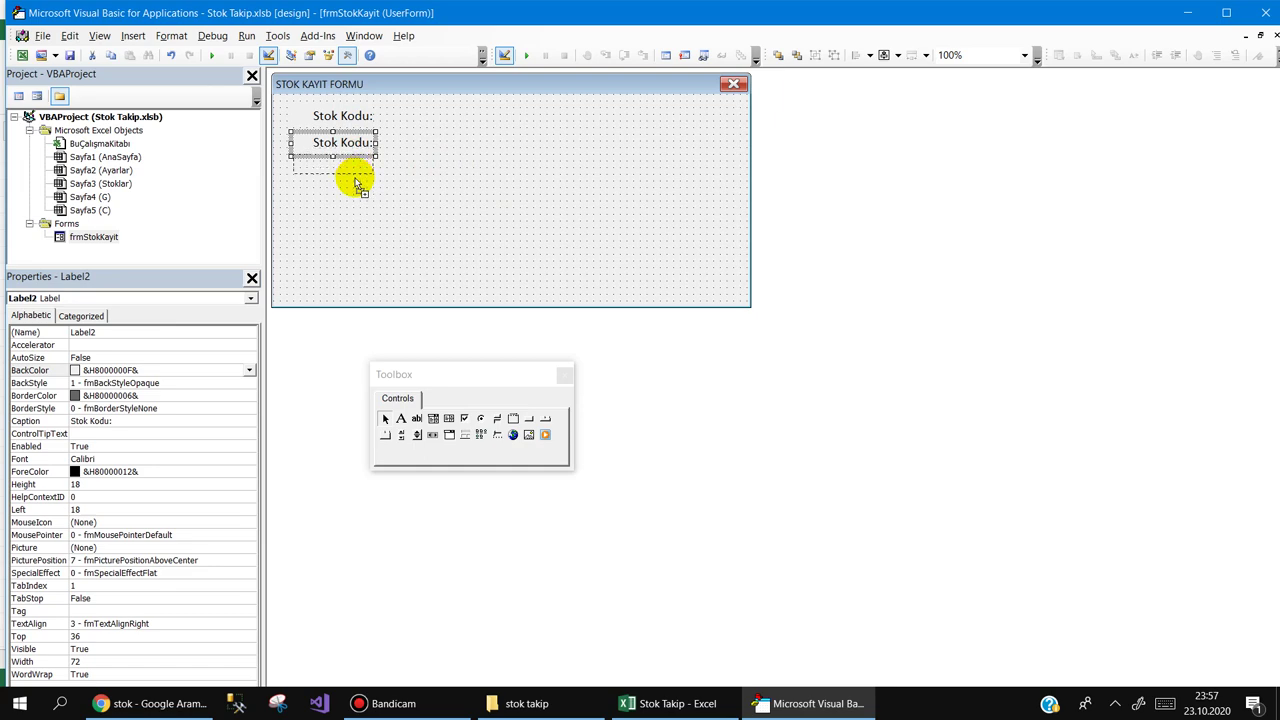
{"action": "left_click_drag", "start_coordinate": [355, 187], "coordinate": [356, 188]}
{"action": "left_click", "coordinate": [423, 134]}
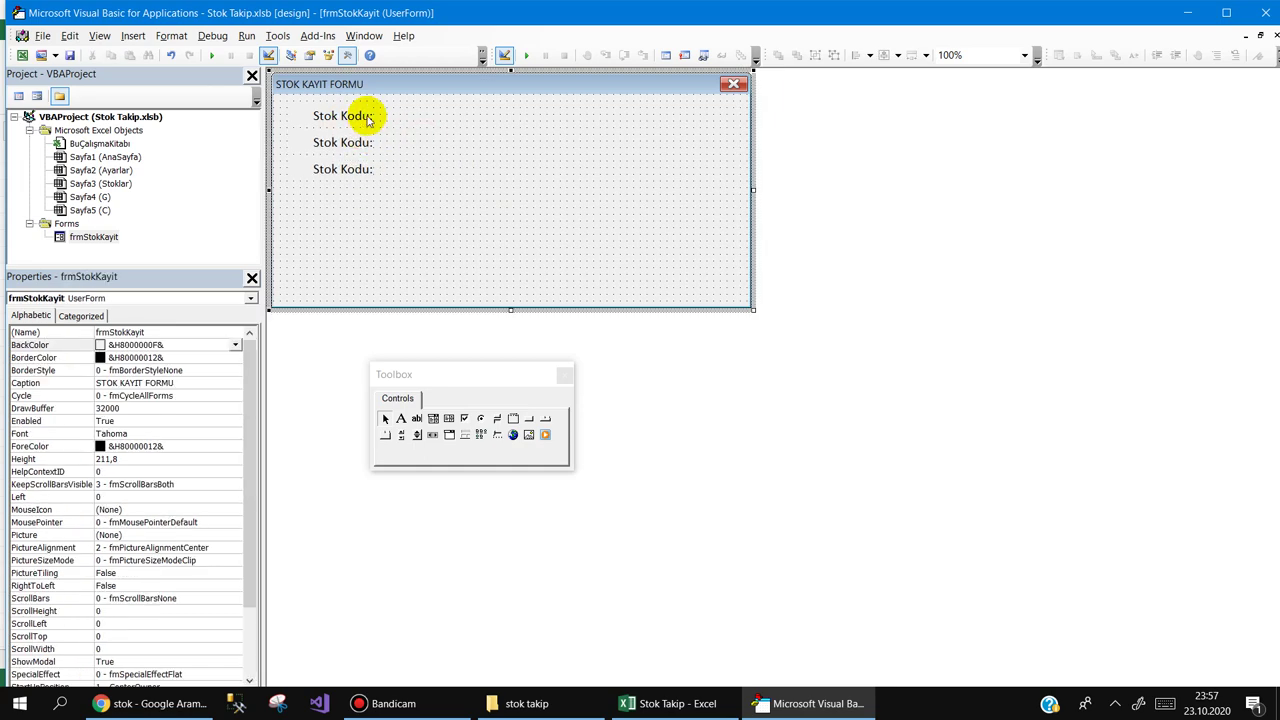
Step: Draw a text box beside the first Stok Kodu: label and widen it slightly
{"action": "left_click", "coordinate": [417, 418]}
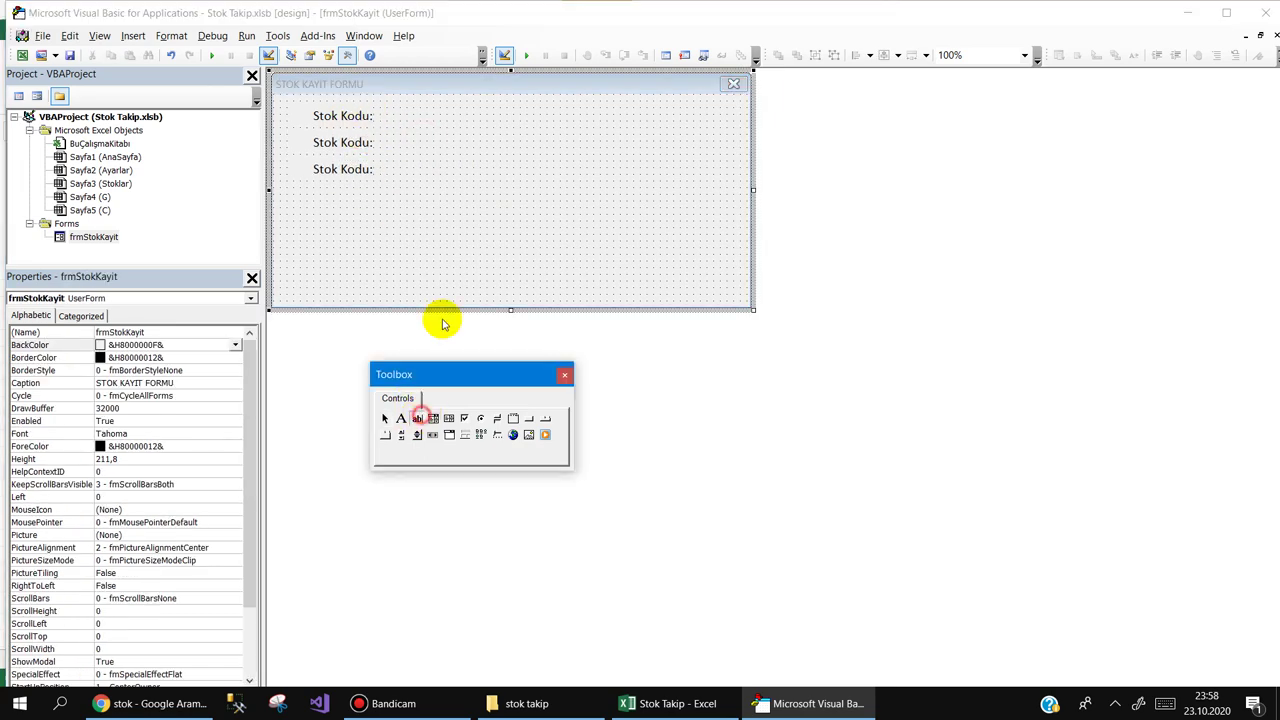
{"action": "left_click_drag", "start_coordinate": [380, 106], "coordinate": [472, 148]}
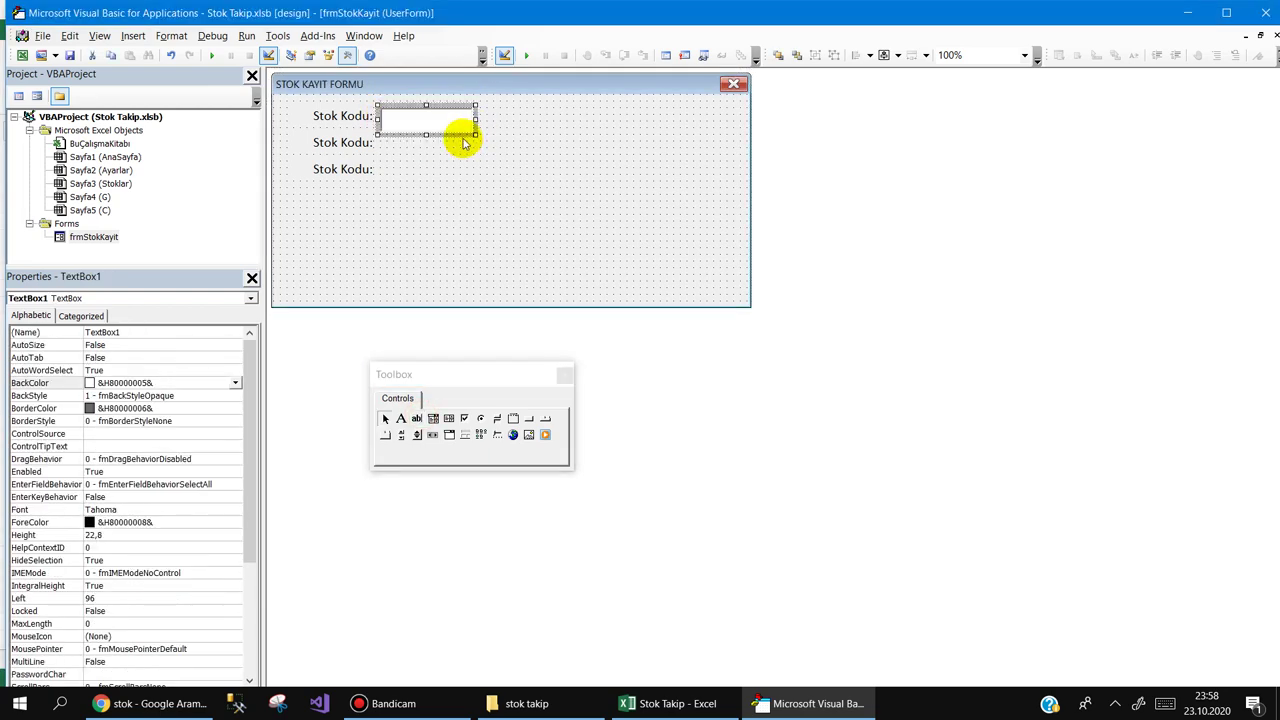
{"action": "key", "text": "Delete"}
{"action": "left_click", "coordinate": [417, 420]}
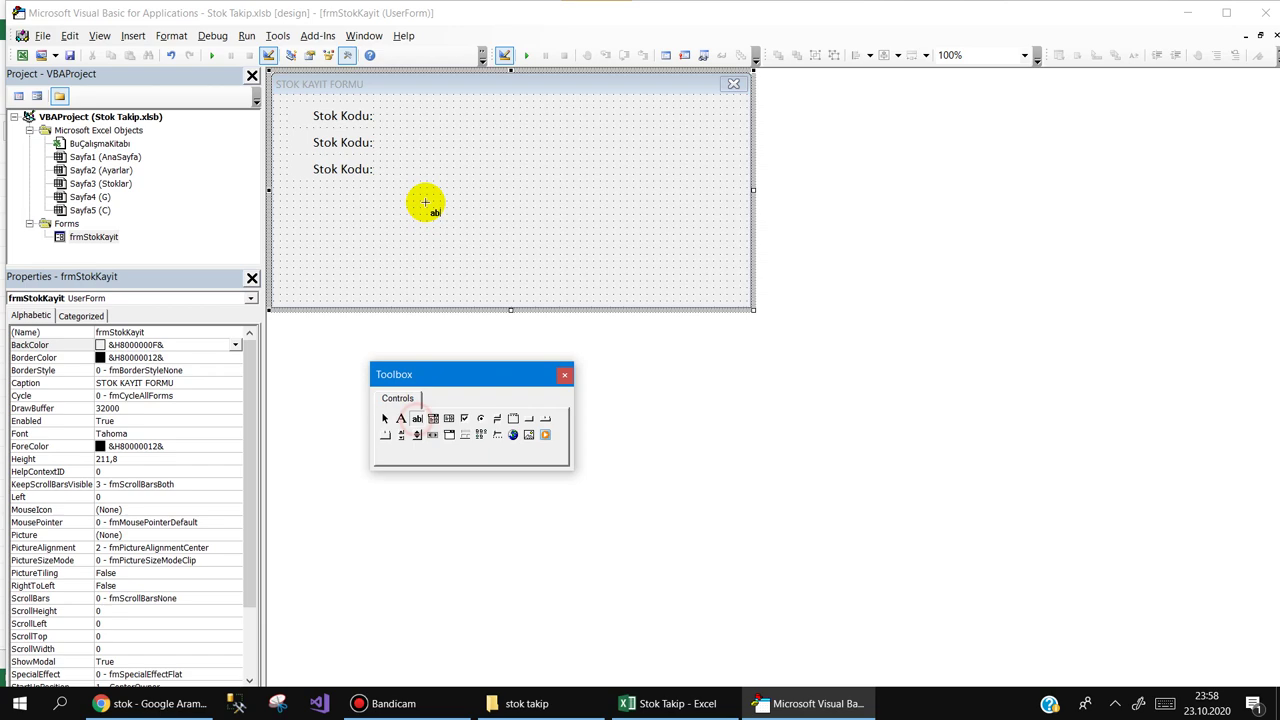
{"action": "left_click", "coordinate": [382, 110]}
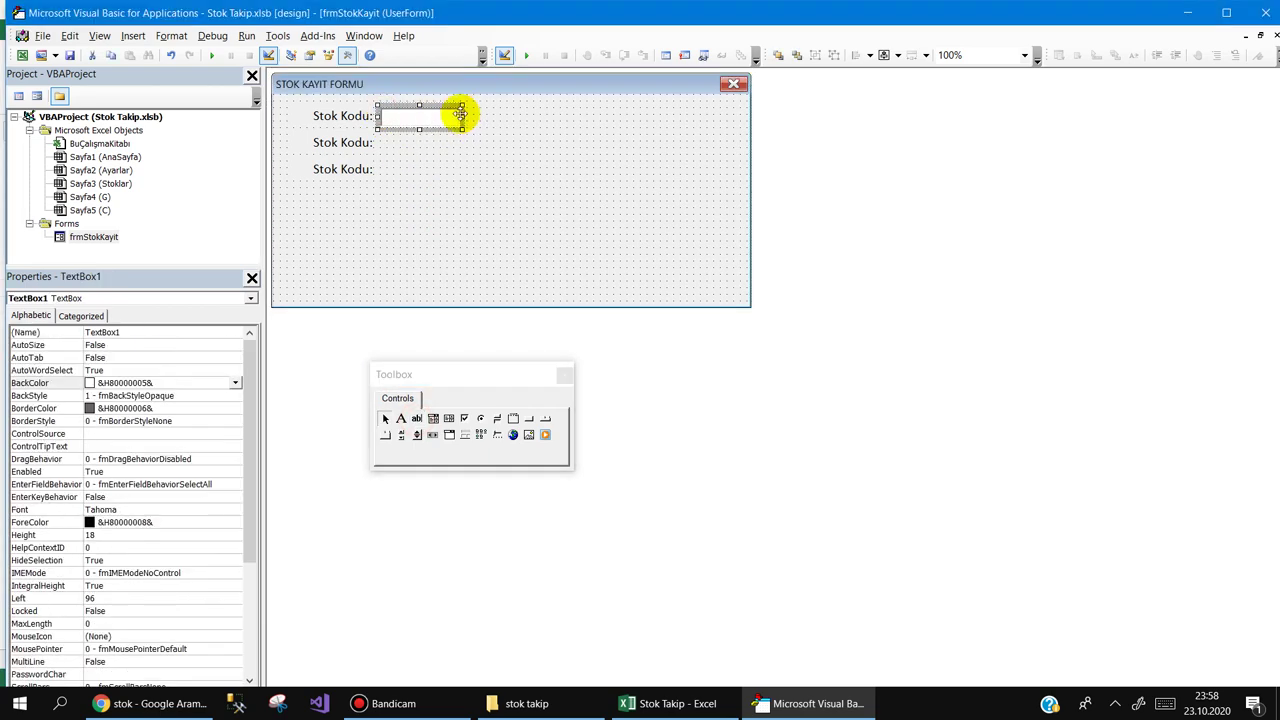
{"action": "left_click_drag", "start_coordinate": [482, 116], "coordinate": [483, 116]}
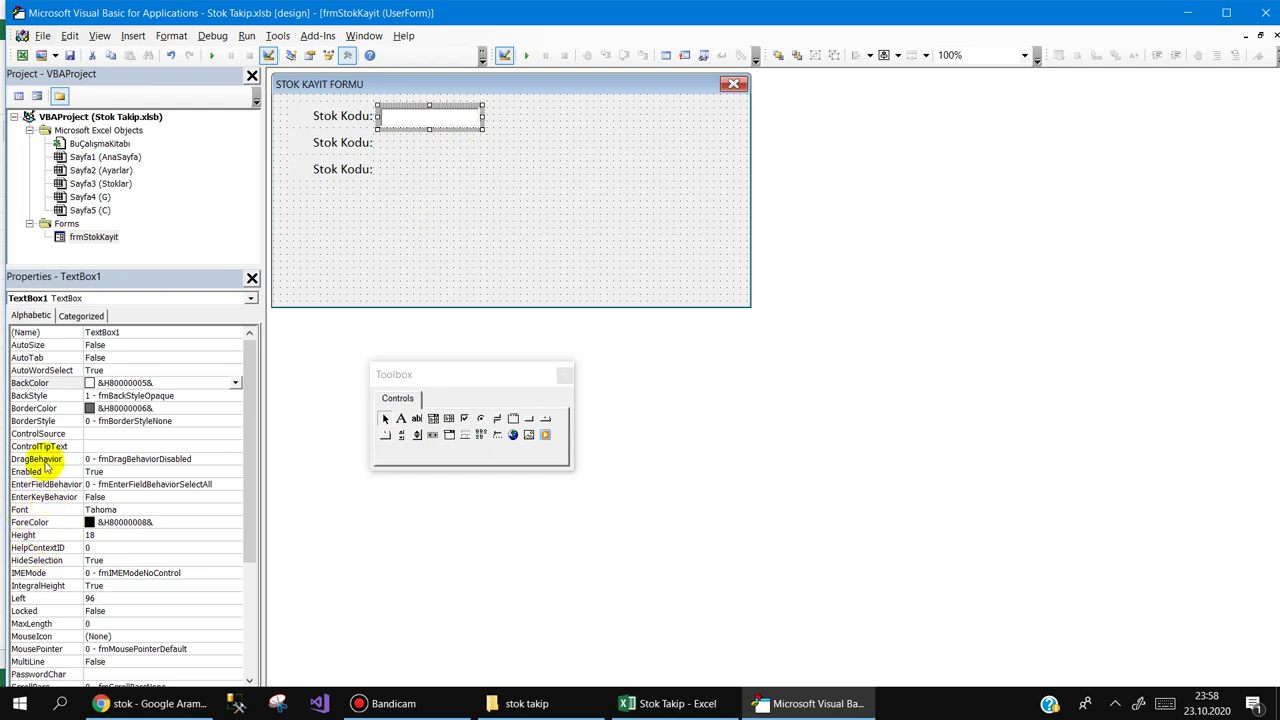
Step: Set the text box Height to 20 and Font to Calibri 11, then copy it to row two
{"action": "left_click", "coordinate": [36, 536]}
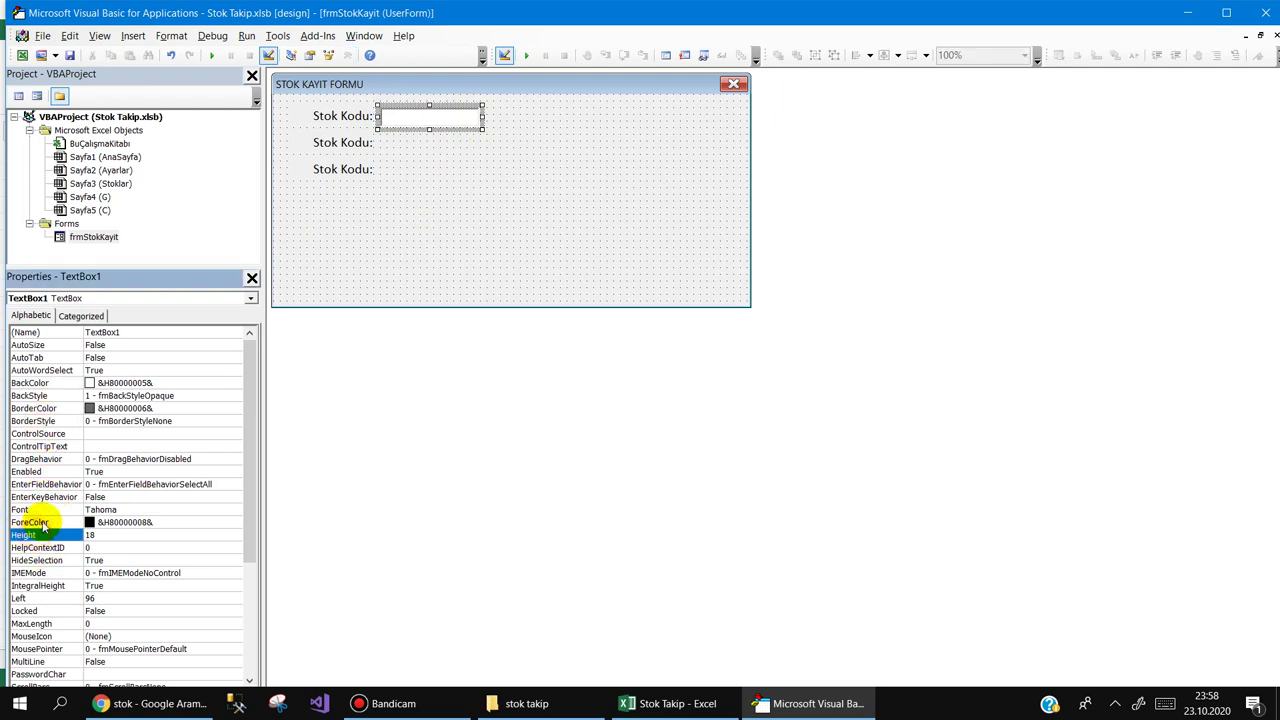
{"action": "type", "text": "20"}
{"action": "key", "text": "Return"}
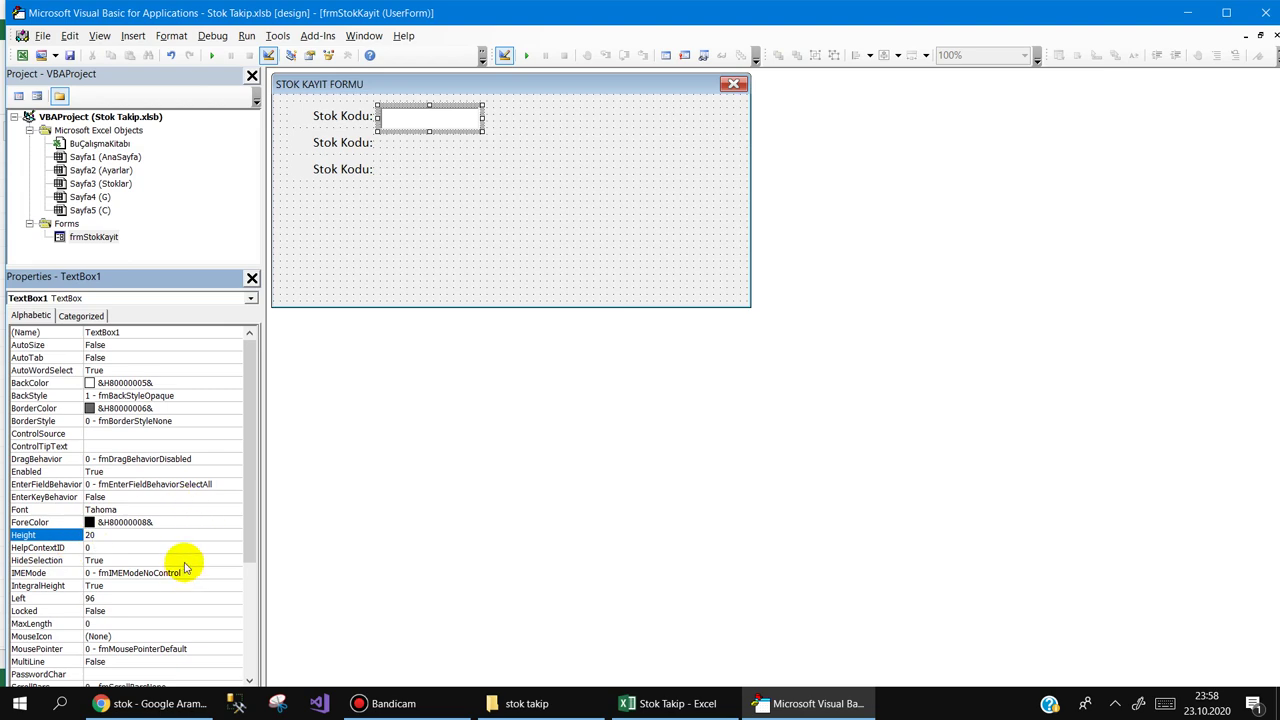
{"action": "left_click", "coordinate": [175, 510]}
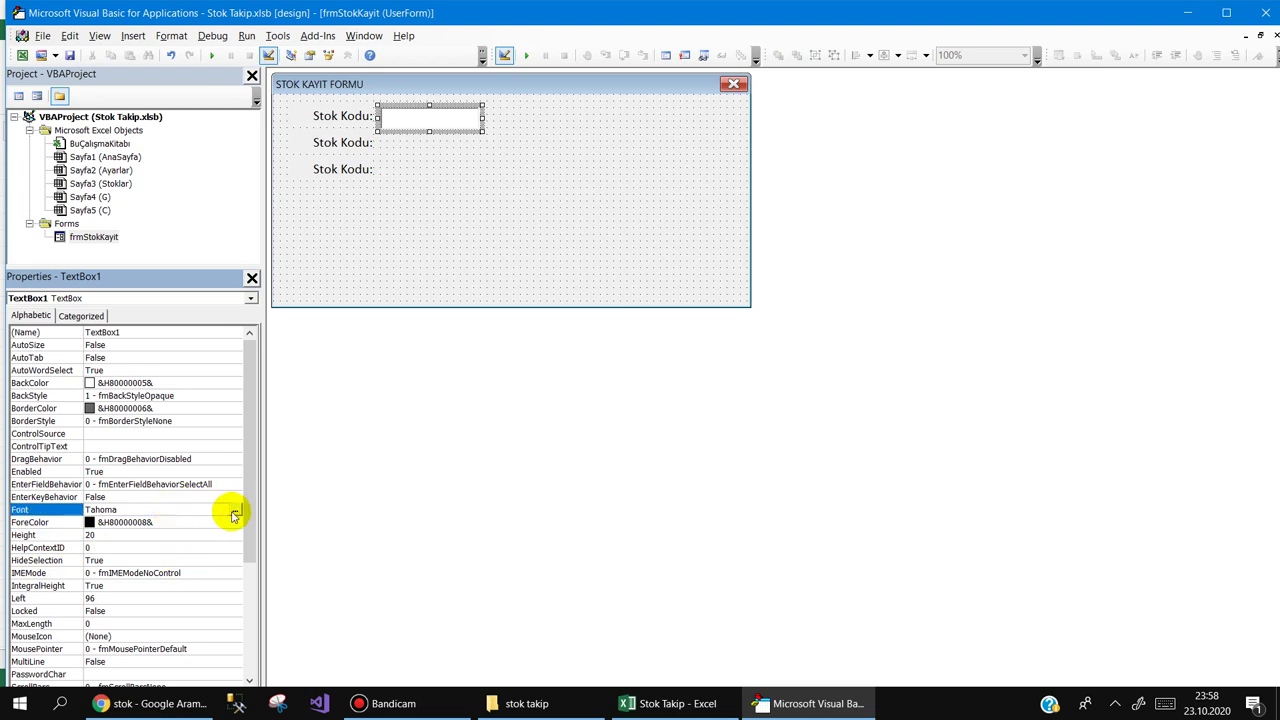
{"action": "left_click", "coordinate": [234, 510]}
{"action": "type", "text": "c"}
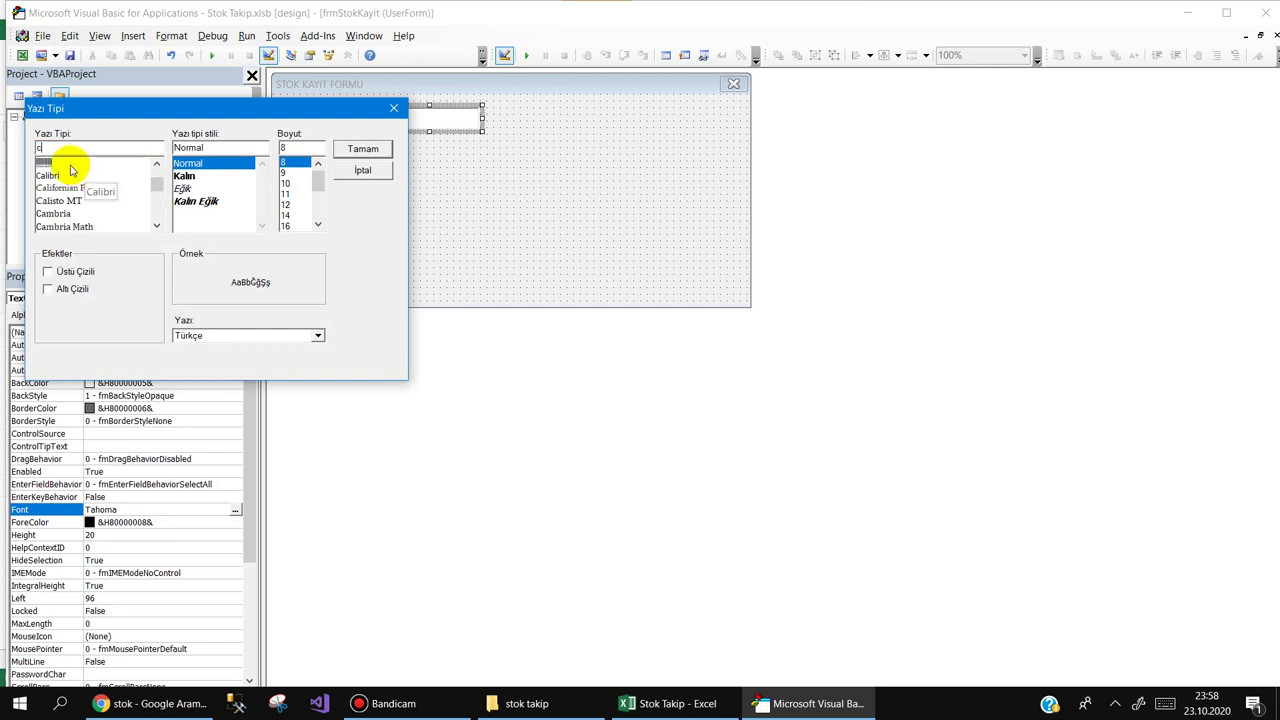
{"action": "left_click", "coordinate": [46, 175]}
{"action": "left_click", "coordinate": [287, 194]}
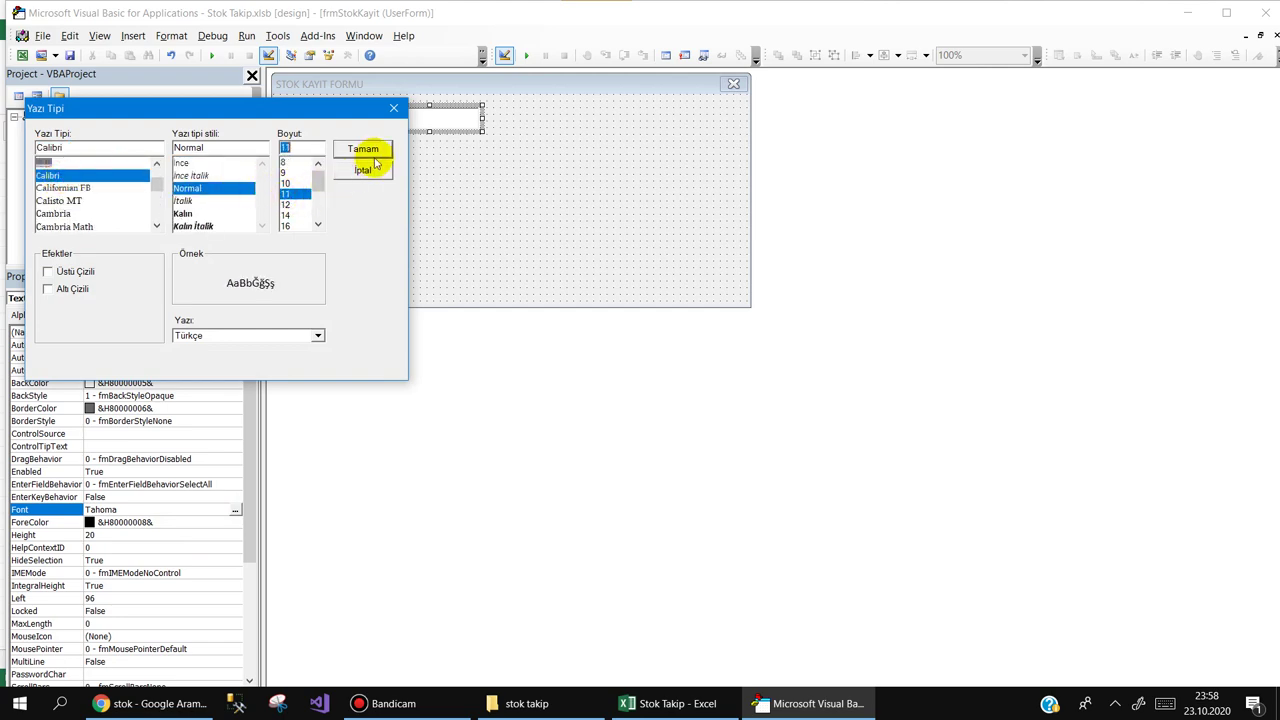
{"action": "left_click", "coordinate": [365, 150]}
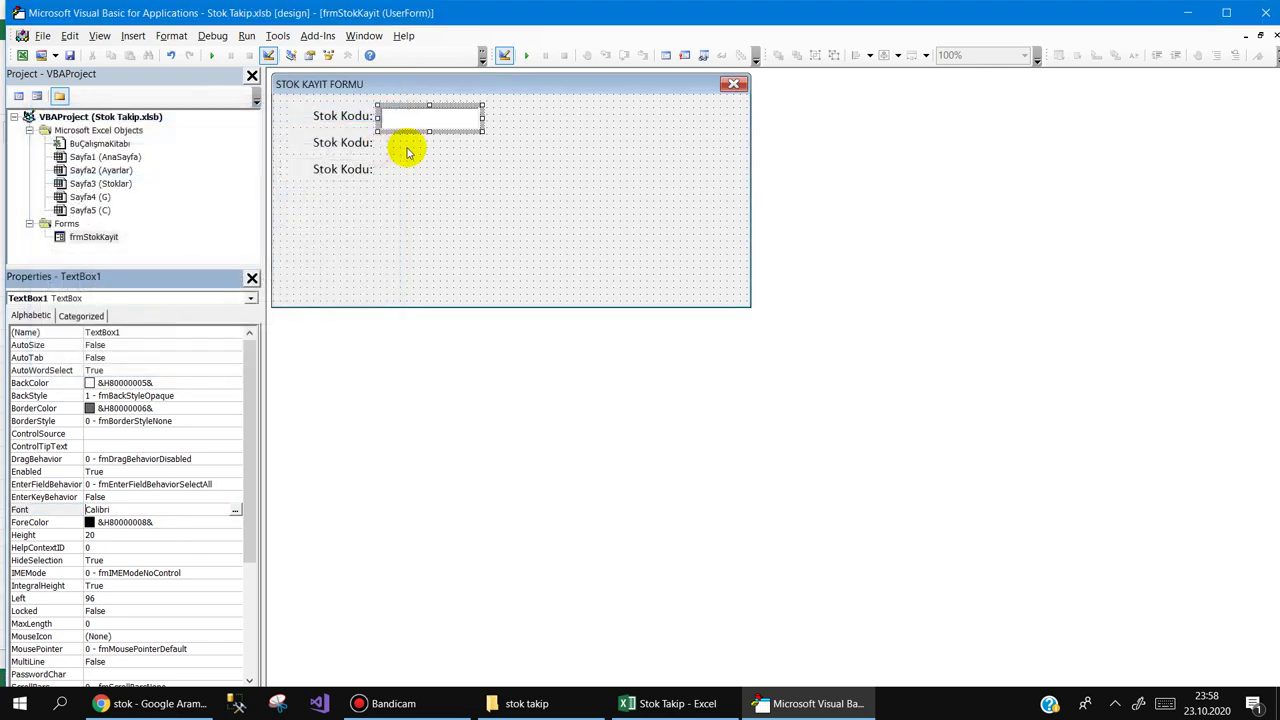
{"action": "mouse_move", "coordinate": [407, 131]}
{"action": "left_mouse_down"}
{"action": "mouse_move", "coordinate": [408, 178]}
{"action": "mouse_move", "coordinate": [306, 141]}
{"action": "left_mouse_up"}
Step: Recaption the second label 'Stok Adı:' and widen its text box to the right
{"action": "left_click", "coordinate": [343, 143]}
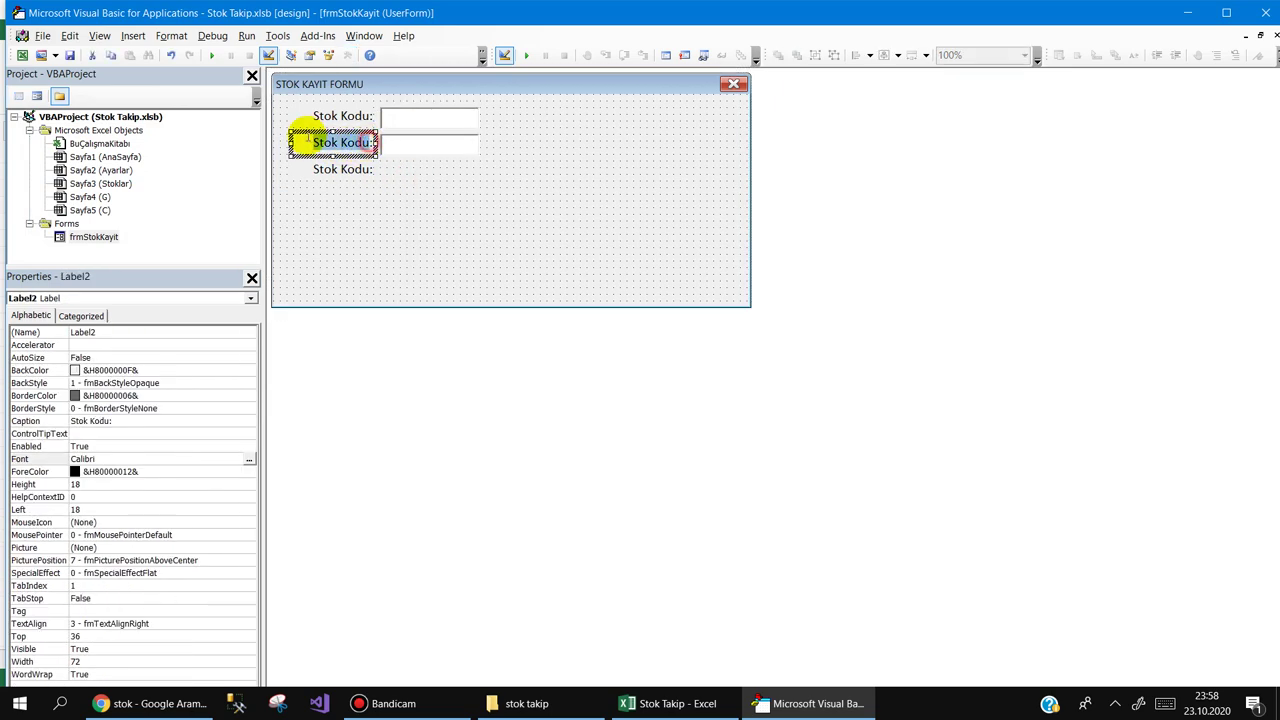
{"action": "type", "text": "S"}
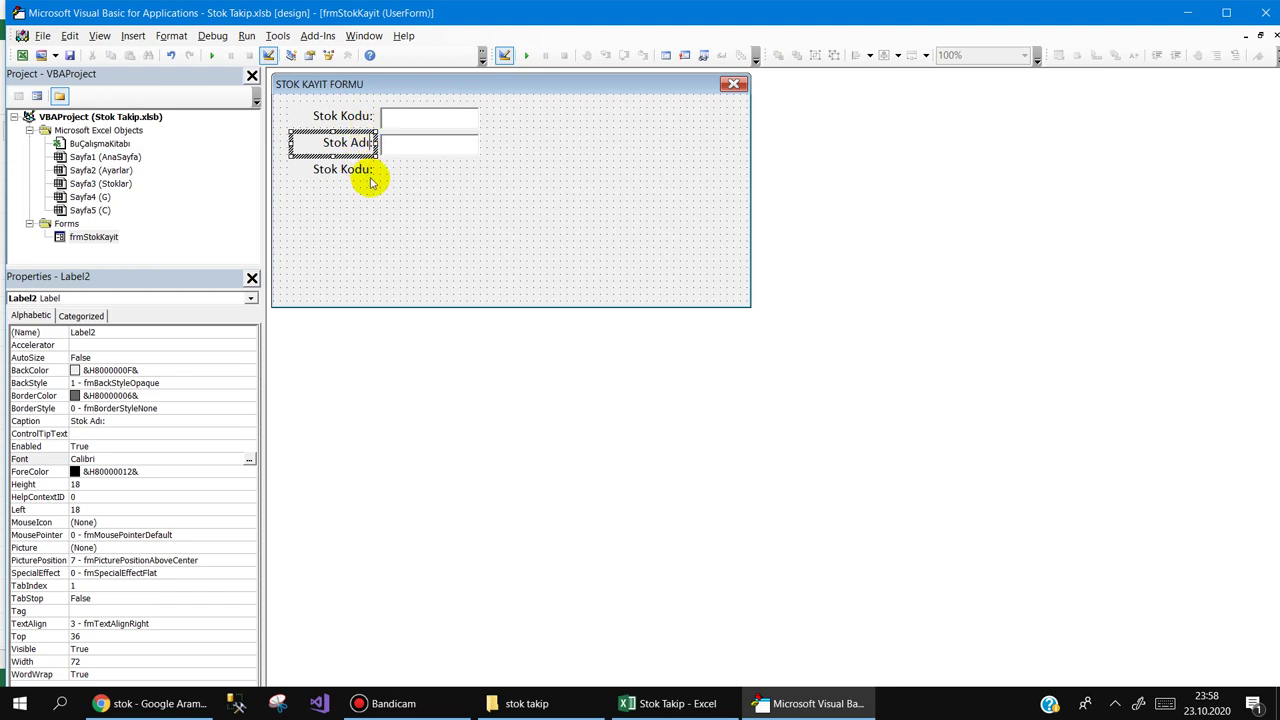
{"action": "left_click", "coordinate": [433, 143]}
{"action": "left_click_drag", "start_coordinate": [481, 144], "coordinate": [658, 143]}
{"action": "left_click", "coordinate": [487, 187]}
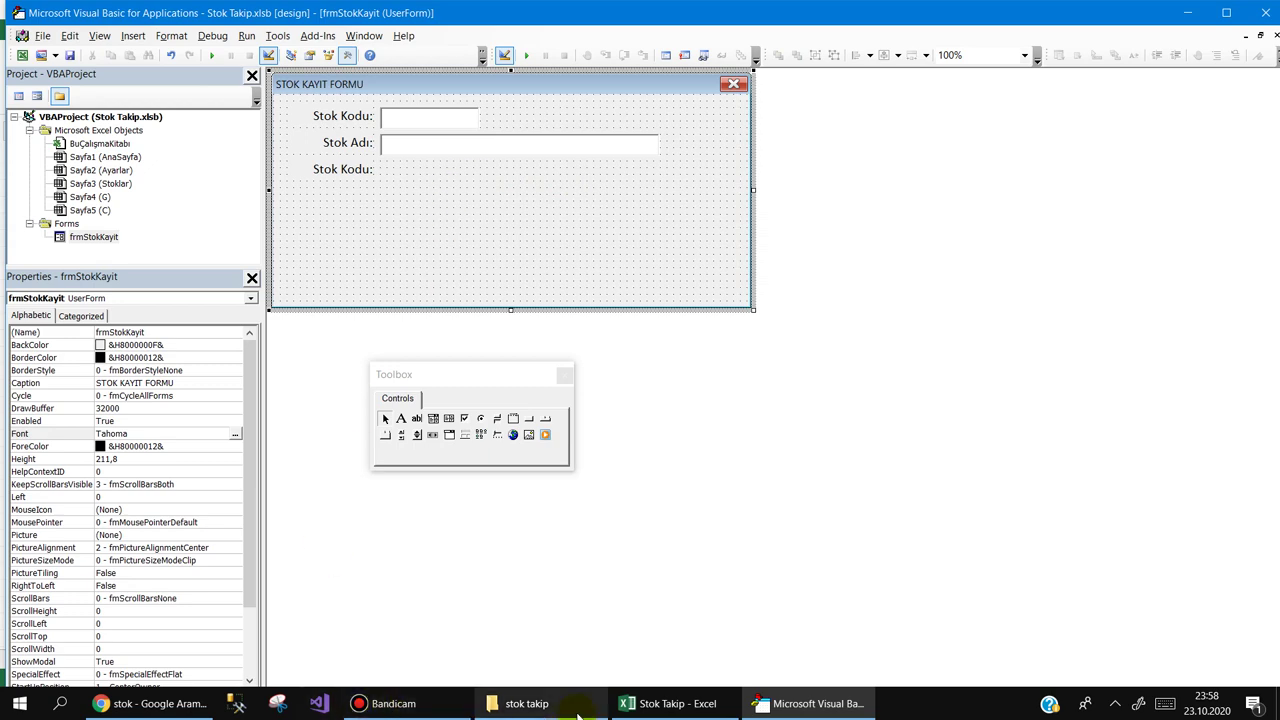
{"action": "left_click", "coordinate": [640, 704]}
Step: On the Stoklar sheet, widen column B and insert an empty column at C
{"action": "left_click", "coordinate": [340, 572]}
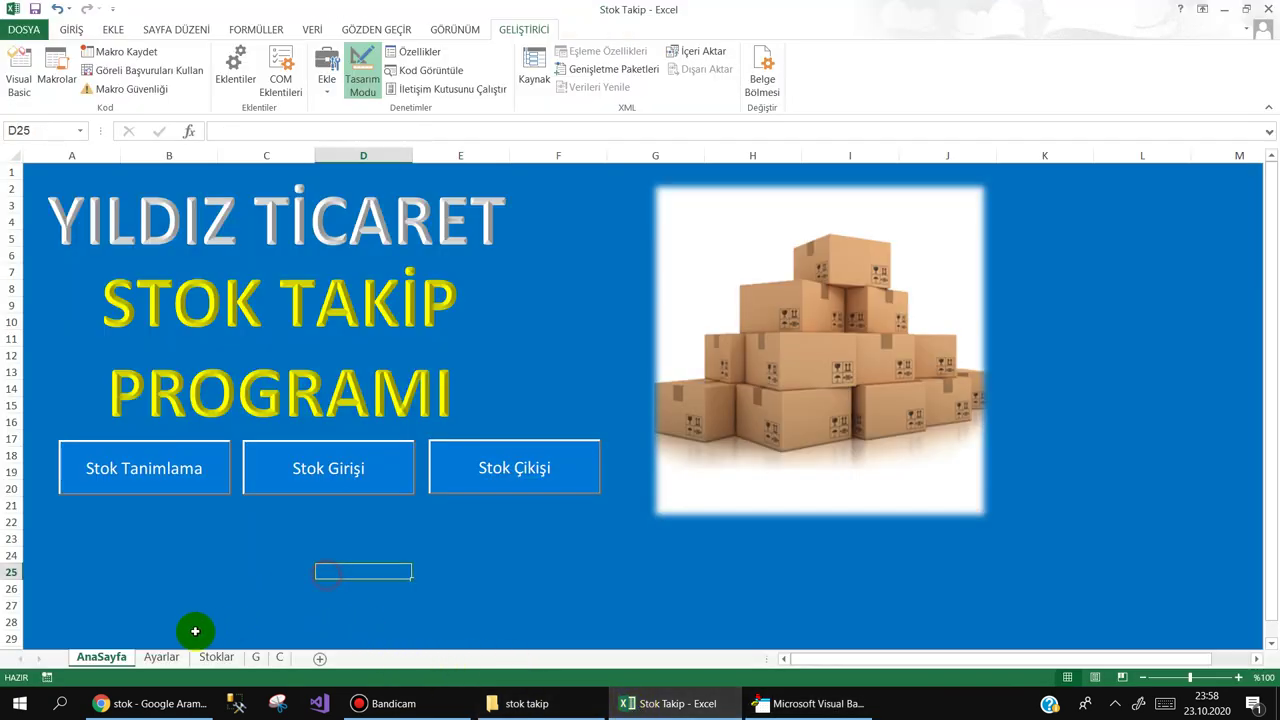
{"action": "left_click", "coordinate": [161, 657]}
{"action": "left_click", "coordinate": [203, 659]}
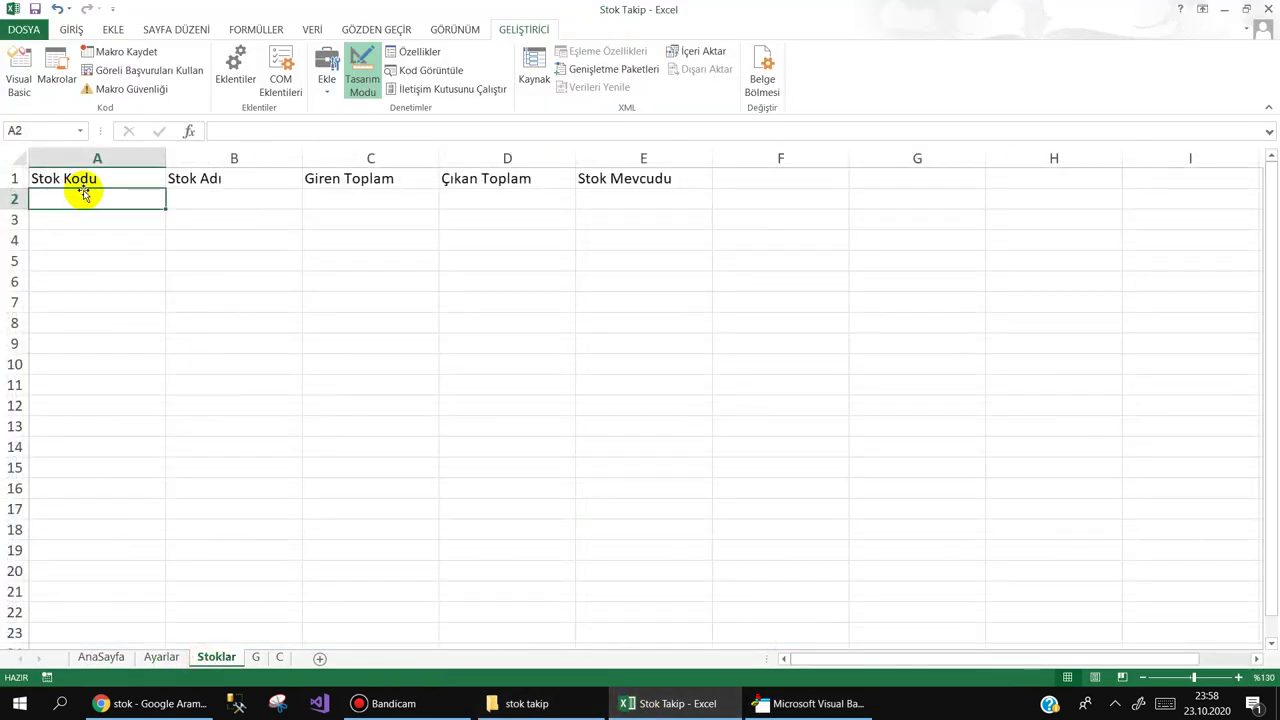
{"action": "left_click_drag", "start_coordinate": [302, 158], "coordinate": [387, 158]}
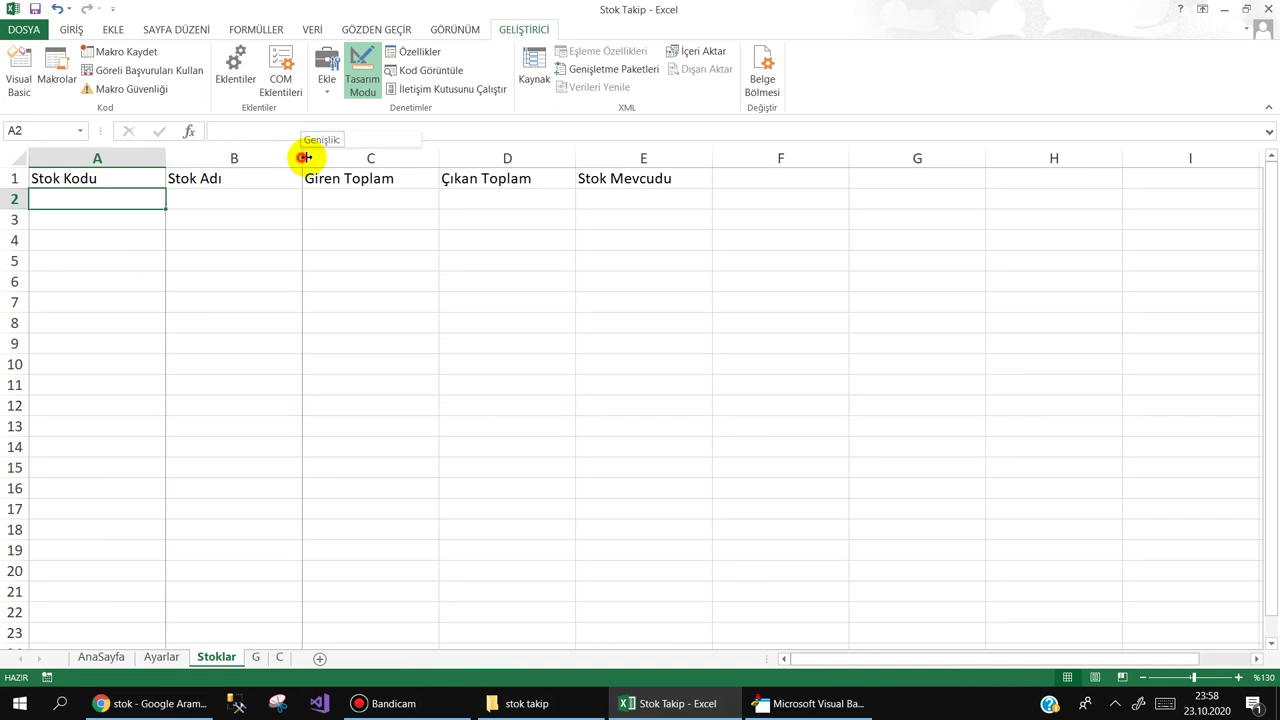
{"action": "right_click", "coordinate": [437, 158]}
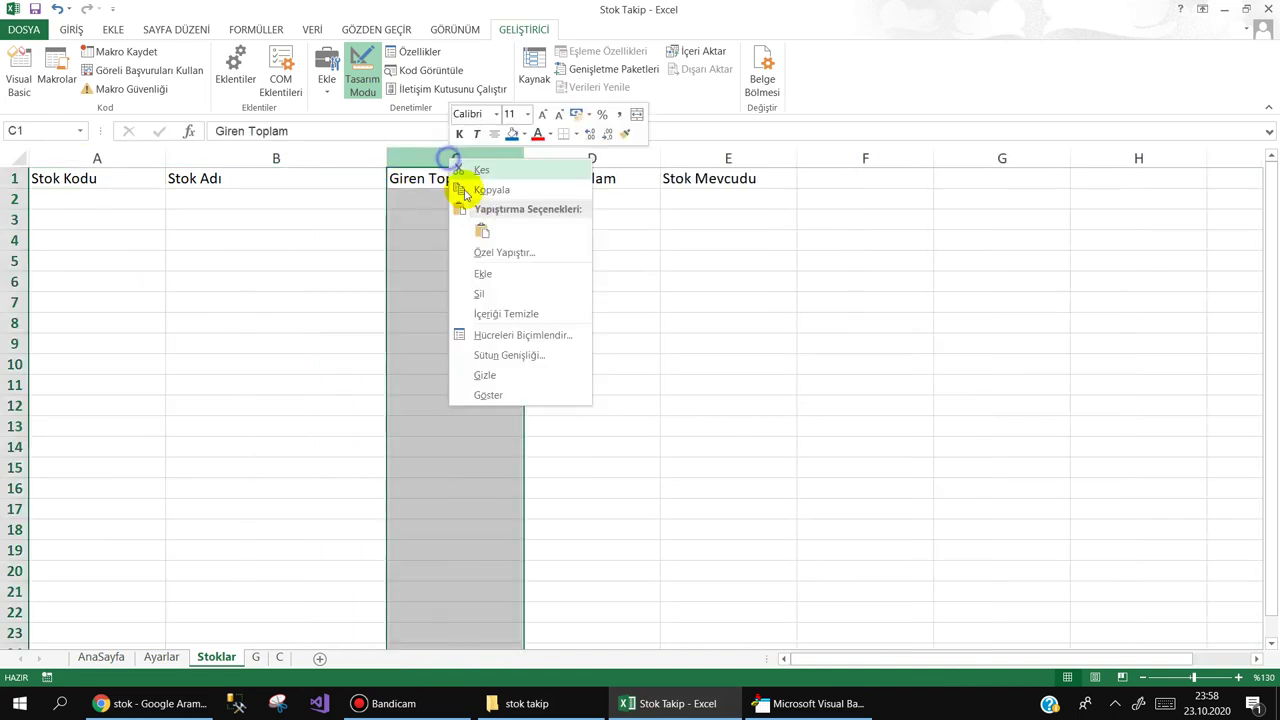
{"action": "left_click", "coordinate": [488, 272]}
Step: Head the new column C 'Birimi' and narrow it to 113 pixels
{"action": "left_click_drag", "start_coordinate": [445, 181], "coordinate": [818, 243]}
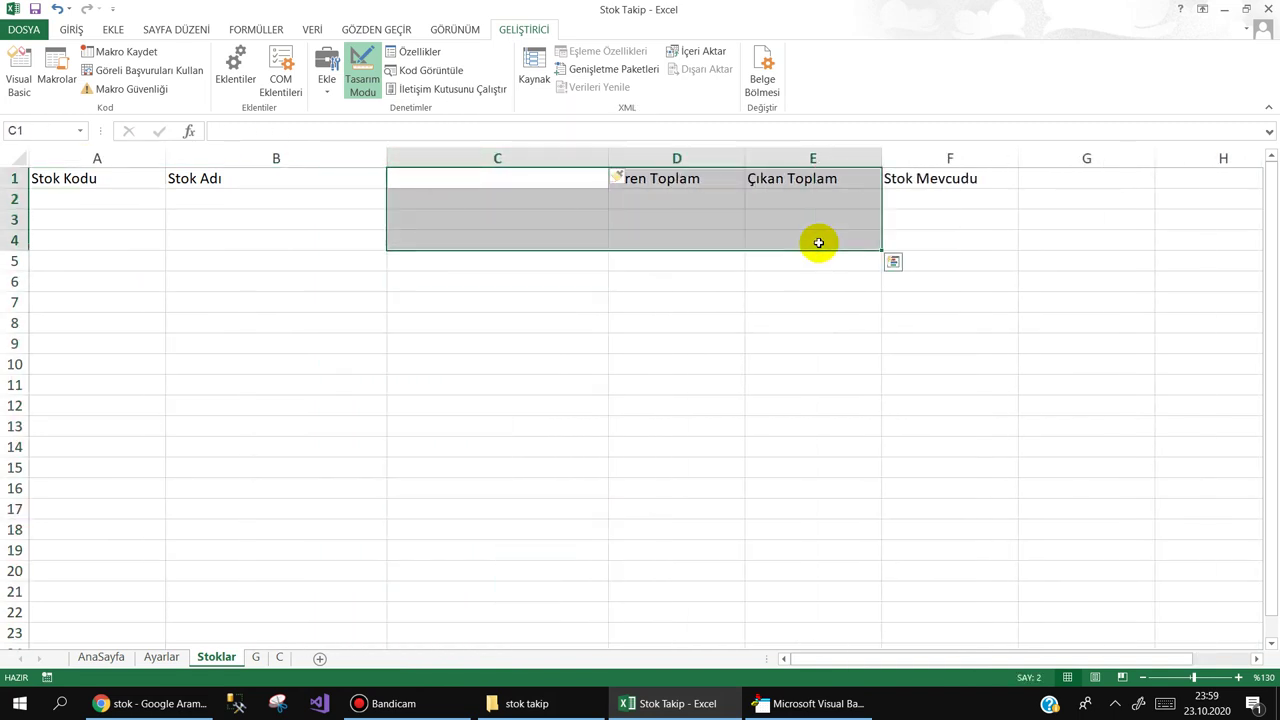
{"action": "type", "text": "Birimi"}
{"action": "key", "text": "Return"}
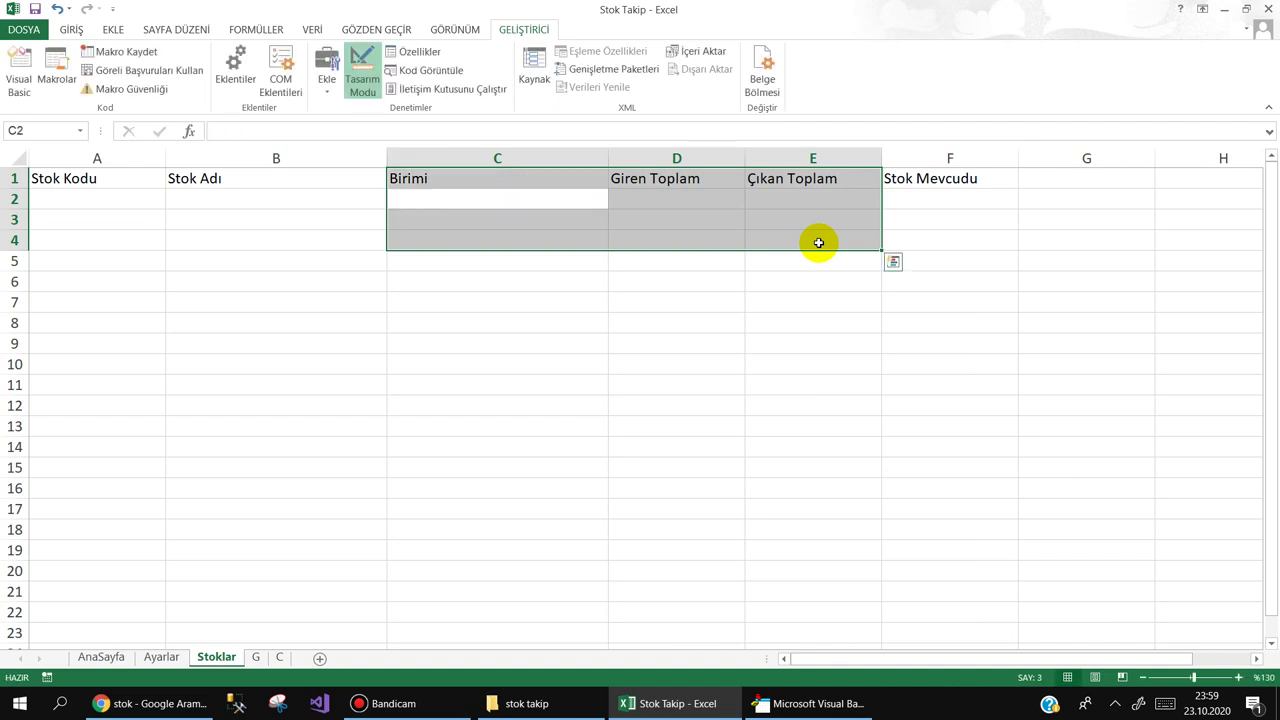
{"action": "left_click", "coordinate": [431, 318]}
{"action": "left_click_drag", "start_coordinate": [605, 152], "coordinate": [486, 159]}
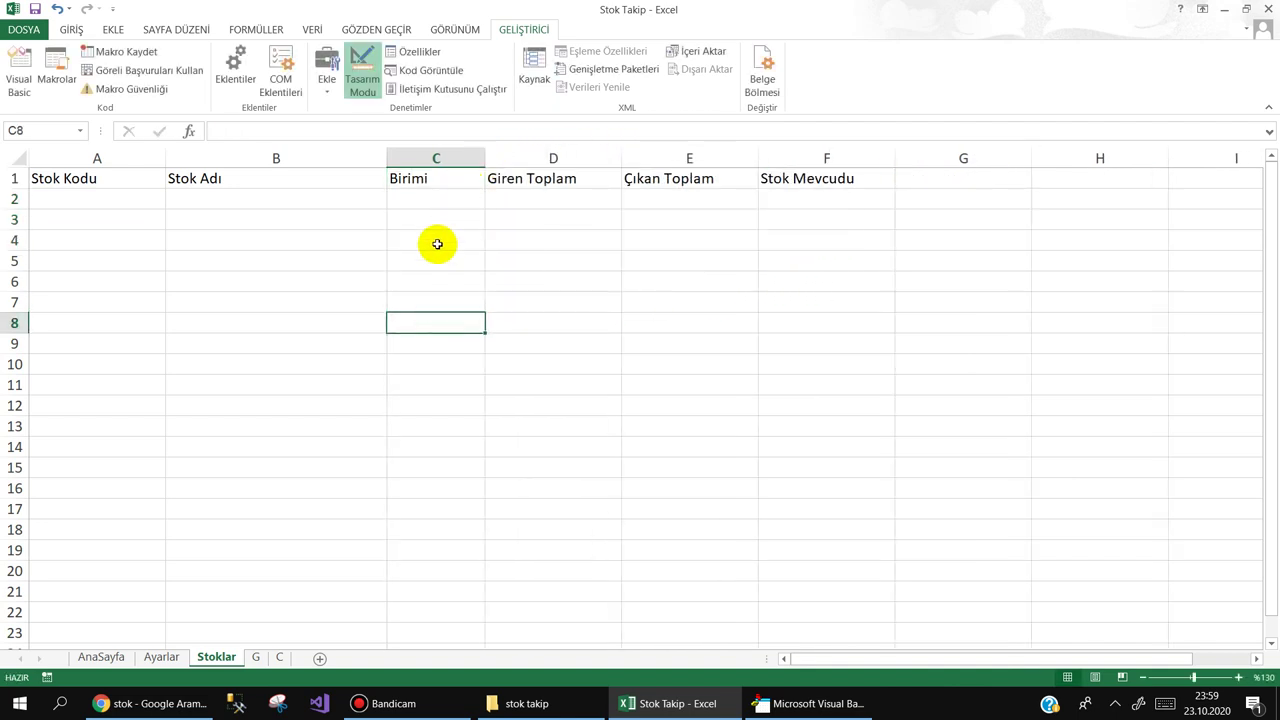
{"action": "left_click", "coordinate": [434, 242]}
{"action": "left_click", "coordinate": [257, 658]}
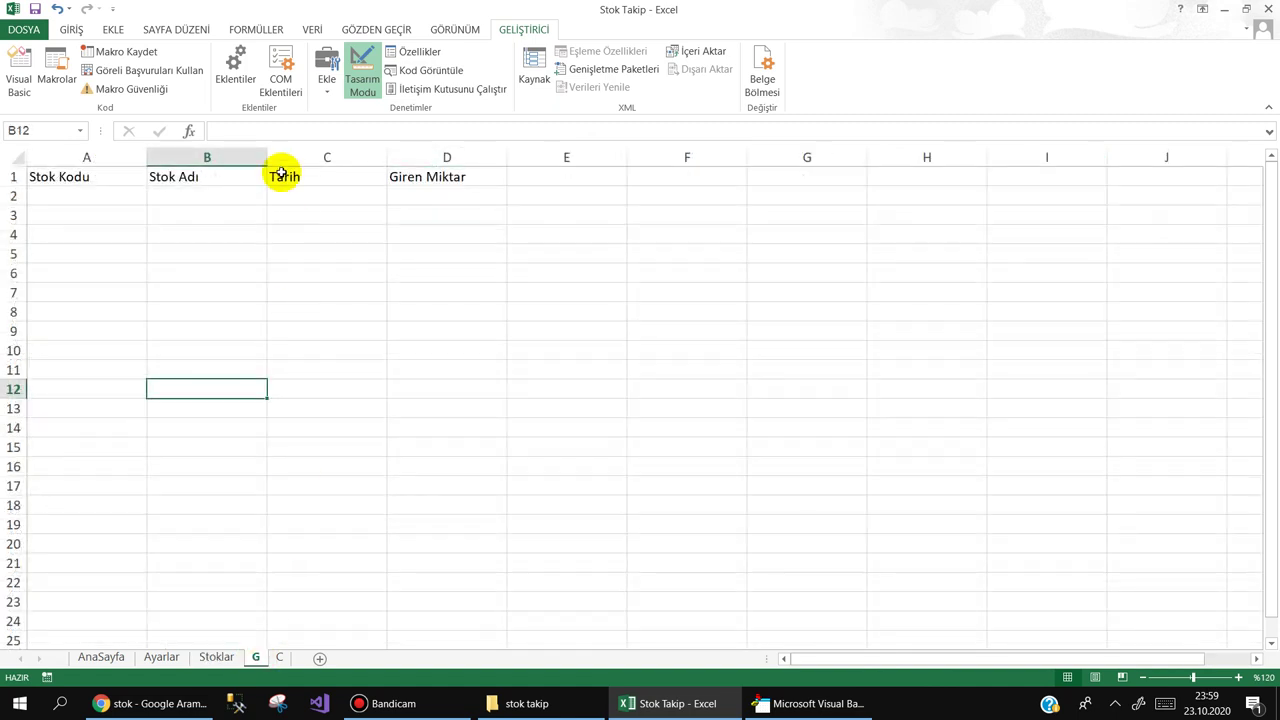
Step: On sheet G, insert a column C headed 'Birimi' and widen column B
{"action": "right_click", "coordinate": [291, 155]}
{"action": "left_click", "coordinate": [324, 265]}
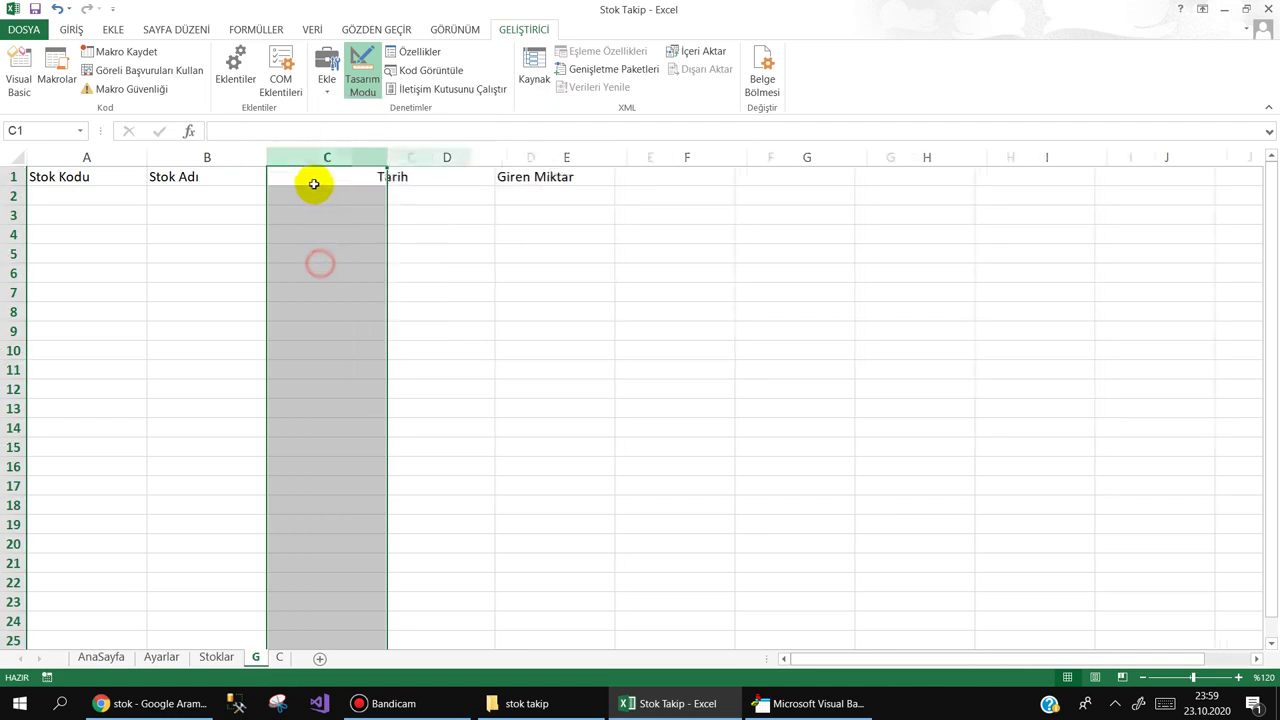
{"action": "left_click", "coordinate": [306, 176]}
{"action": "type", "text": "Birim"}
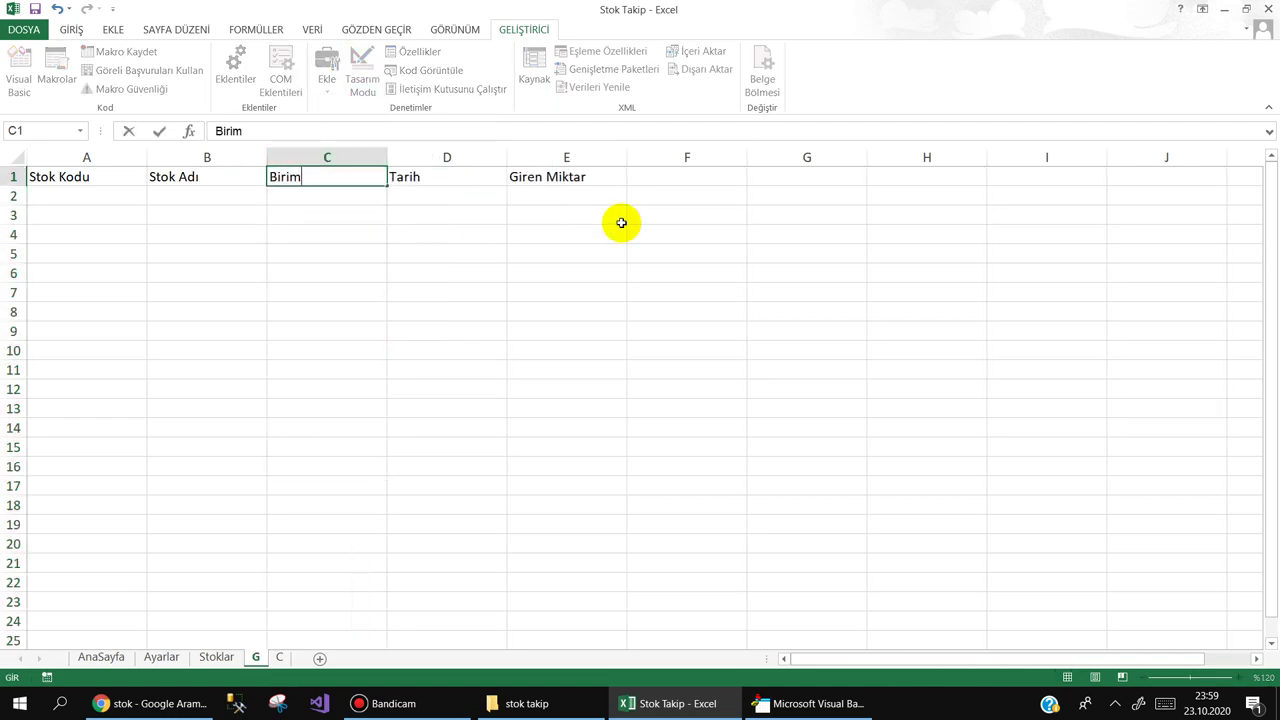
{"action": "type", "text": "i"}
{"action": "key", "text": "Return"}
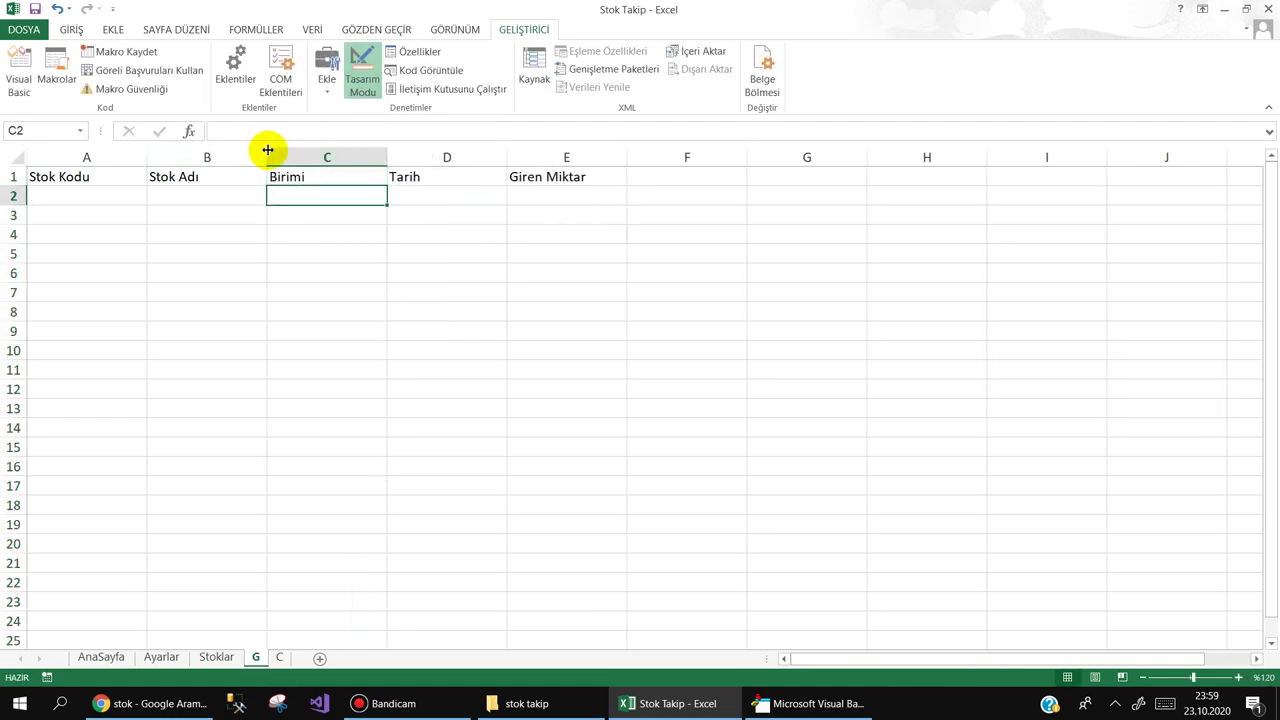
{"action": "left_click_drag", "start_coordinate": [268, 150], "coordinate": [390, 151]}
{"action": "left_click", "coordinate": [282, 265]}
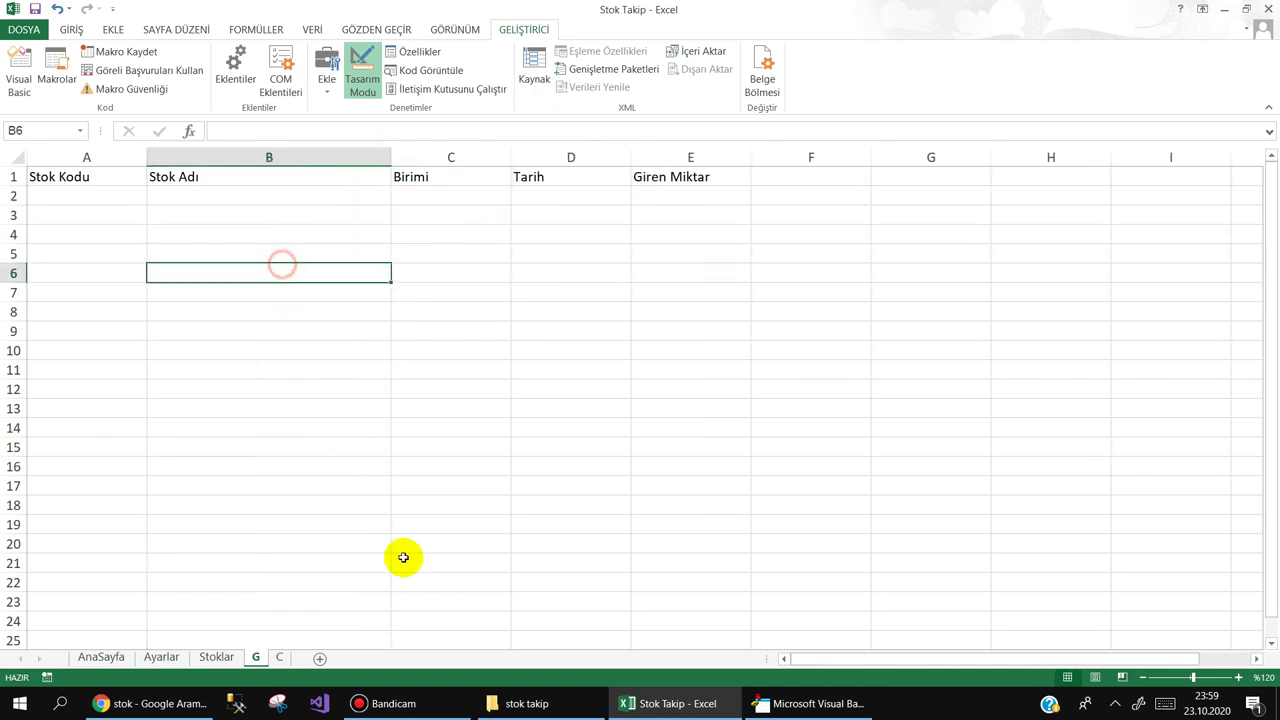
Step: On sheet C, widen Stok Adı and add a narrow 'Birimi' column before Tarih
{"action": "left_click", "coordinate": [278, 657]}
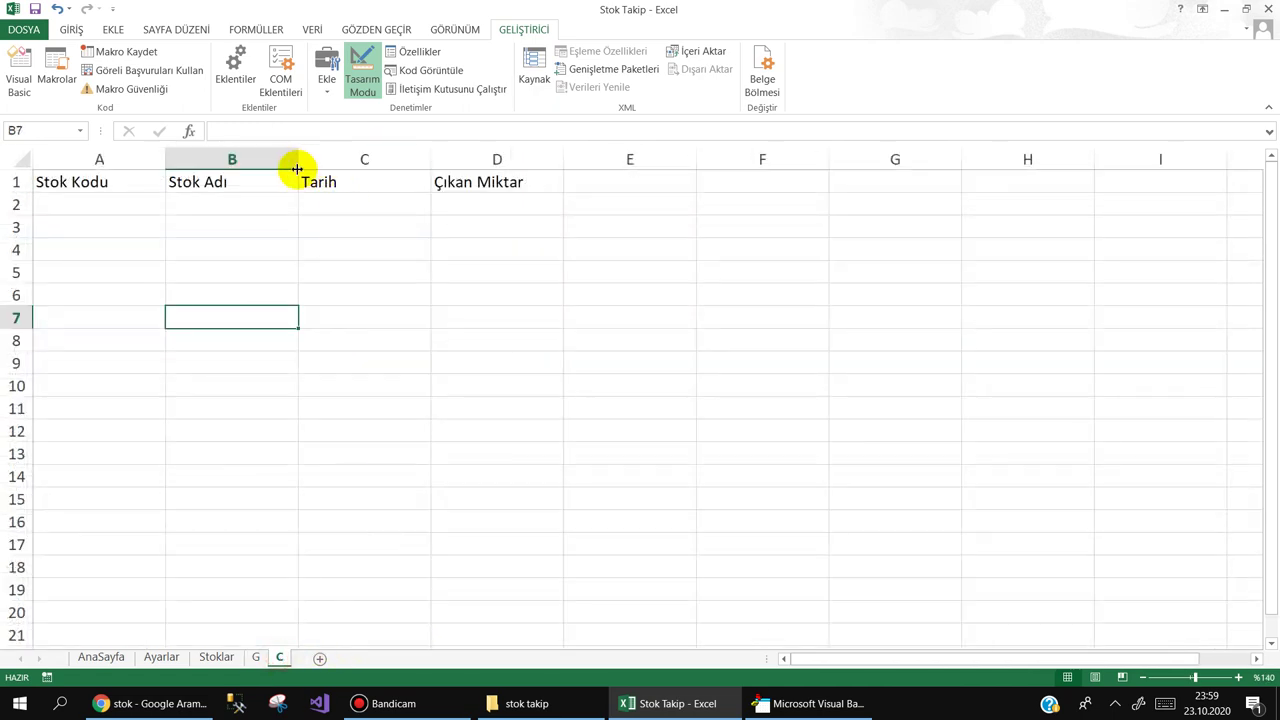
{"action": "left_click_drag", "start_coordinate": [297, 160], "coordinate": [437, 160]}
{"action": "right_click", "coordinate": [466, 158]}
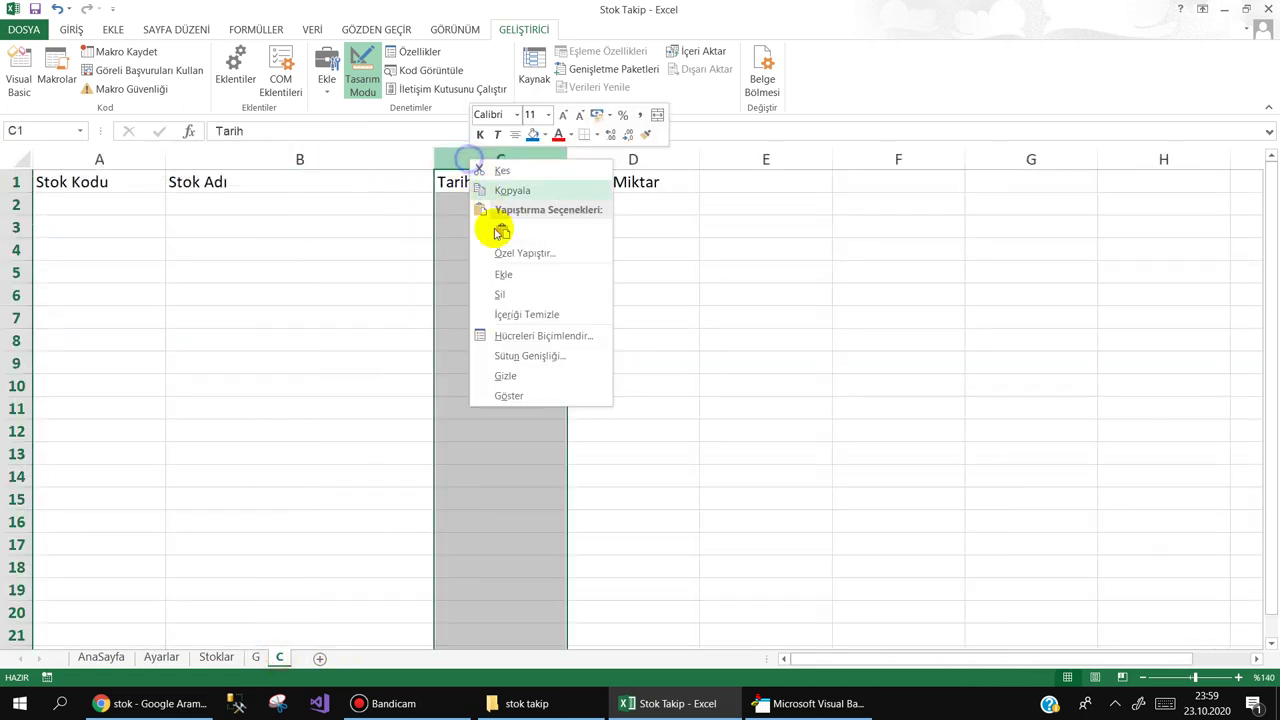
{"action": "left_click", "coordinate": [505, 272]}
{"action": "left_click", "coordinate": [463, 183]}
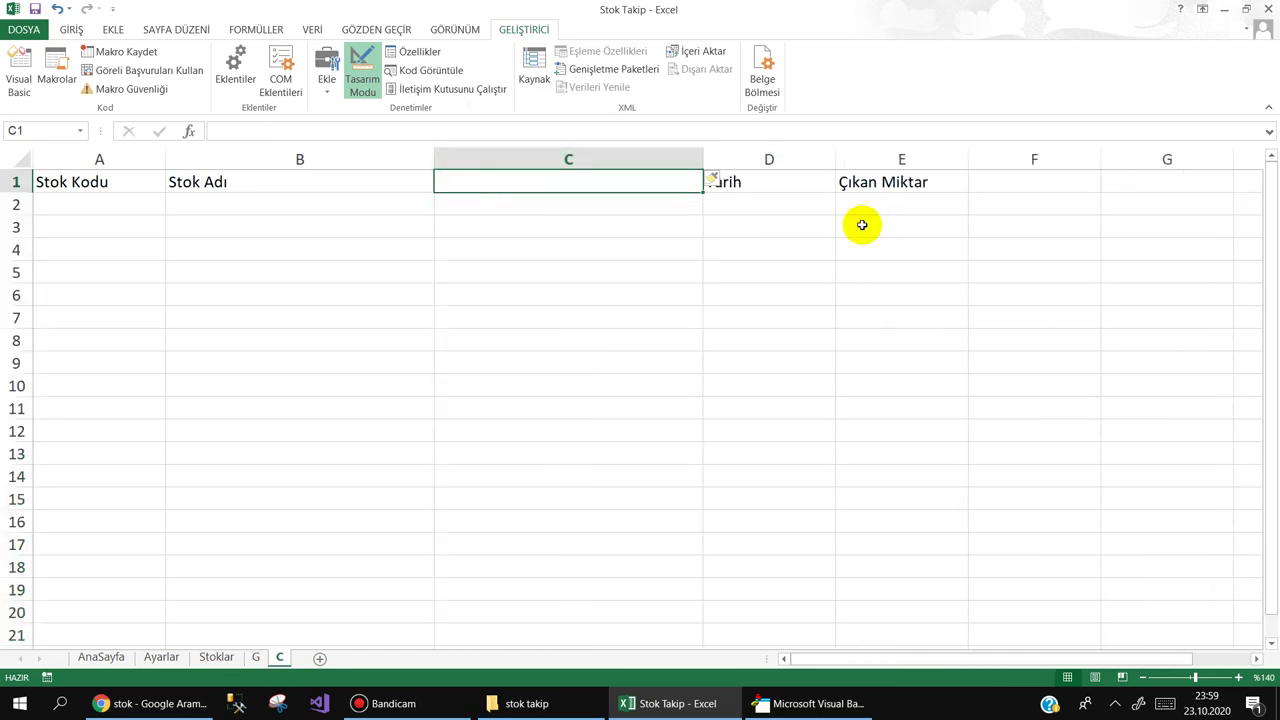
{"action": "type", "text": "Birimi"}
{"action": "key", "text": "Return"}
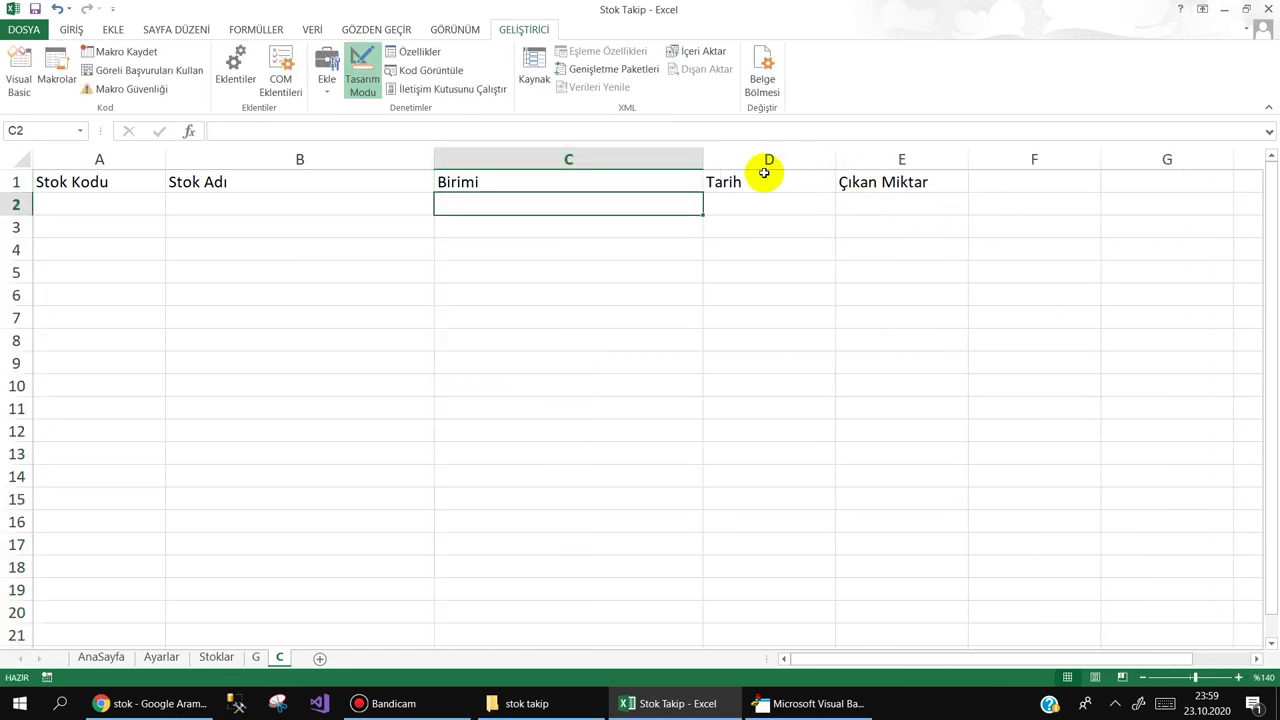
{"action": "left_click_drag", "start_coordinate": [701, 164], "coordinate": [527, 165]}
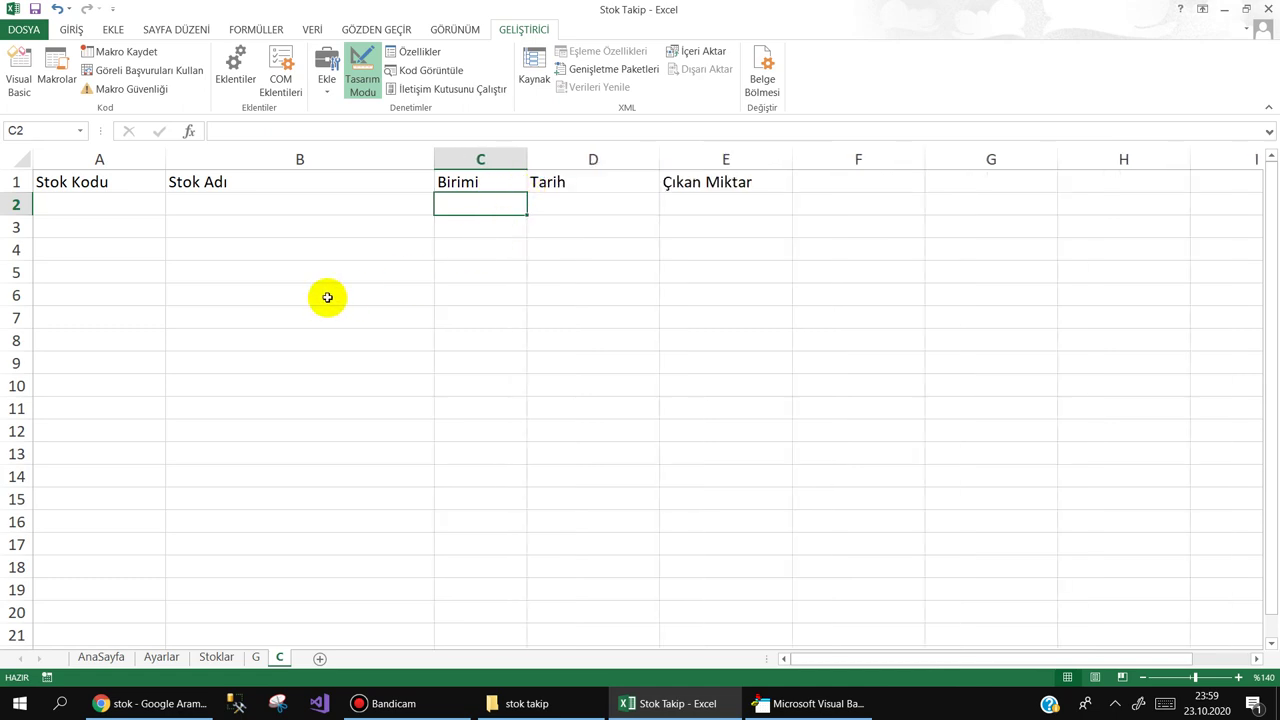
{"action": "left_click", "coordinate": [334, 318]}
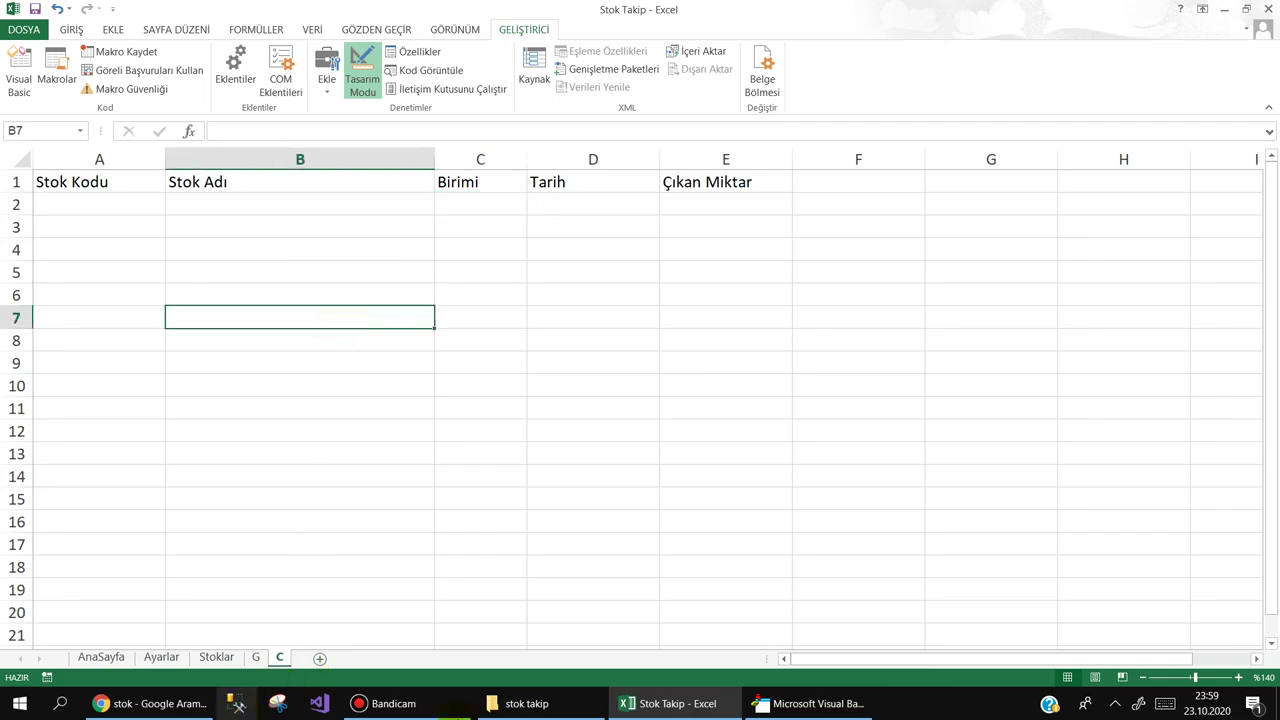
{"action": "left_click", "coordinate": [770, 705]}
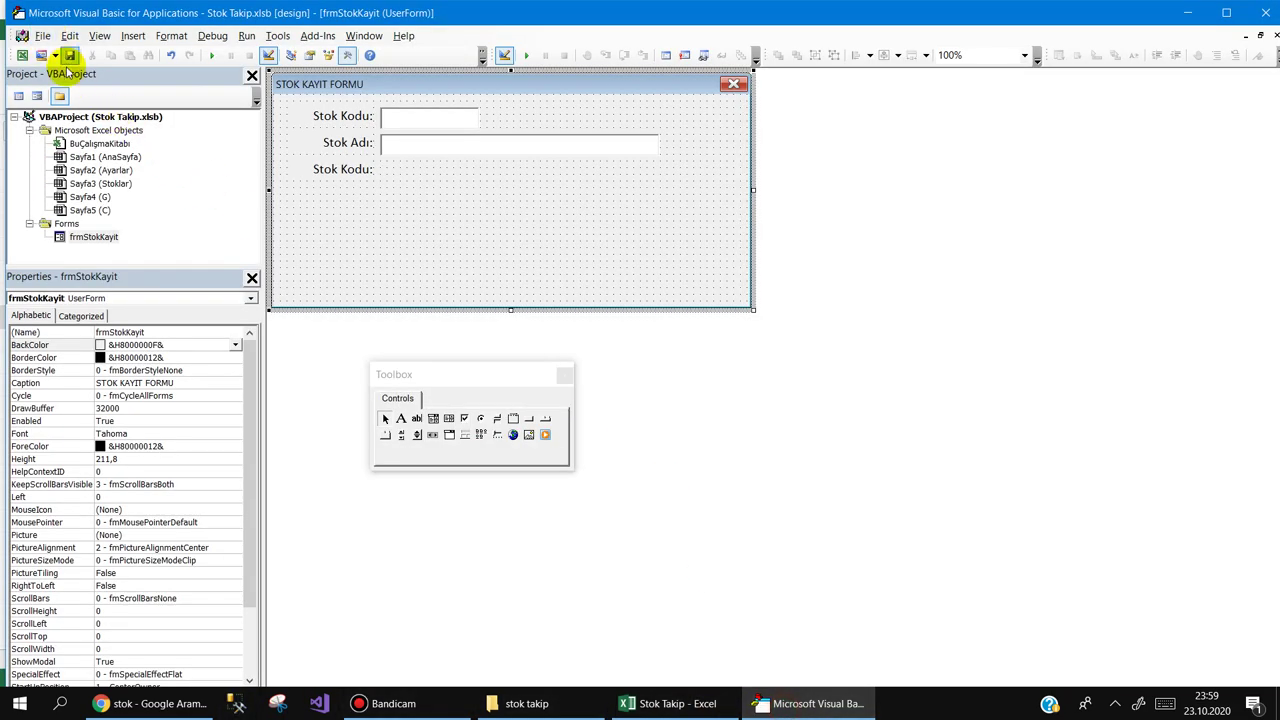
Step: Change the third label's caption from Stok Kodu to 'Birimi:'
{"action": "left_click", "coordinate": [360, 172]}
{"action": "left_click", "coordinate": [363, 172]}
{"action": "left_click_drag", "start_coordinate": [369, 170], "coordinate": [262, 170]}
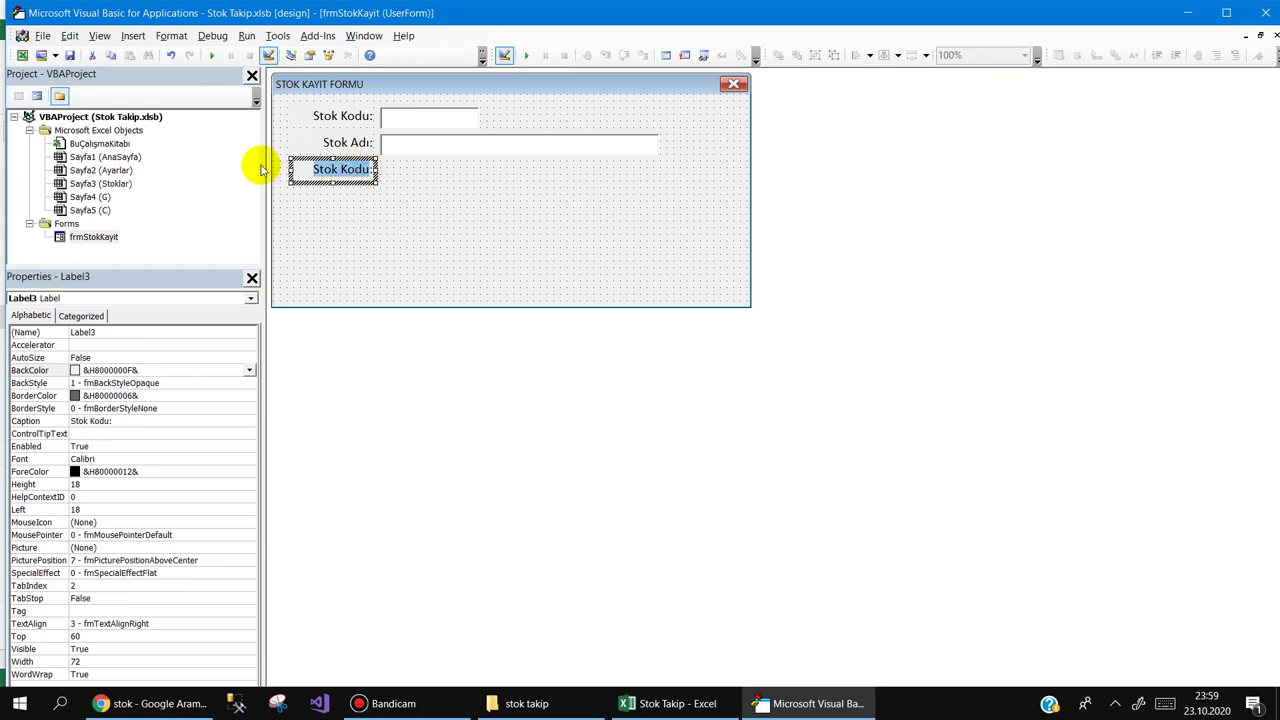
{"action": "type", "text": "Bir:"}
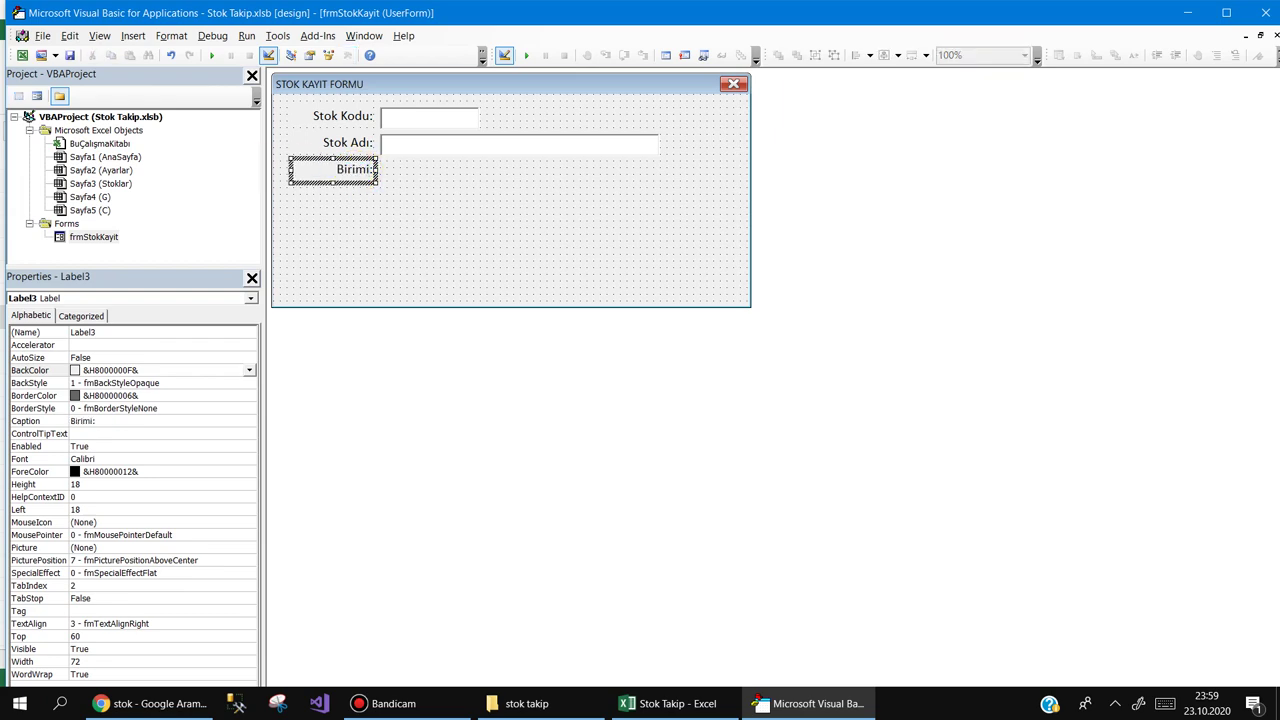
{"action": "left_click", "coordinate": [423, 168]}
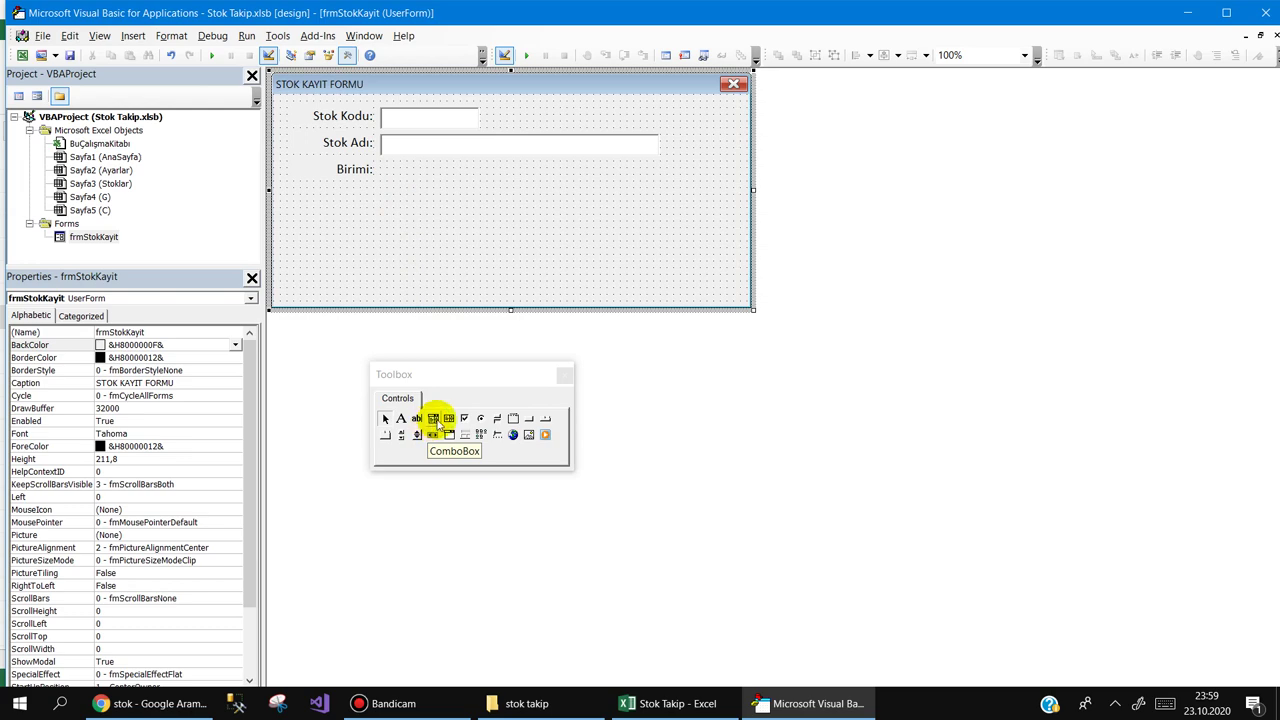
Step: Add a slightly widened ComboBox beside the Birimi label with Height 20
{"action": "left_click", "coordinate": [435, 420]}
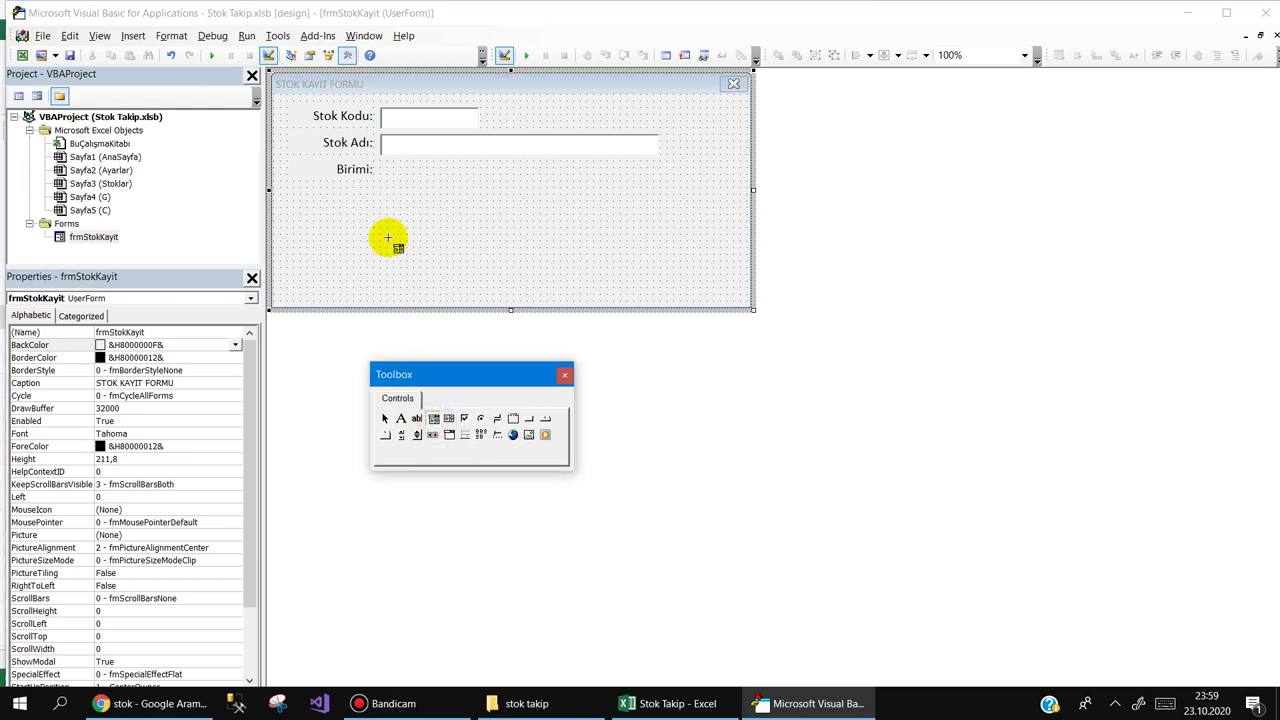
{"action": "left_click", "coordinate": [379, 161]}
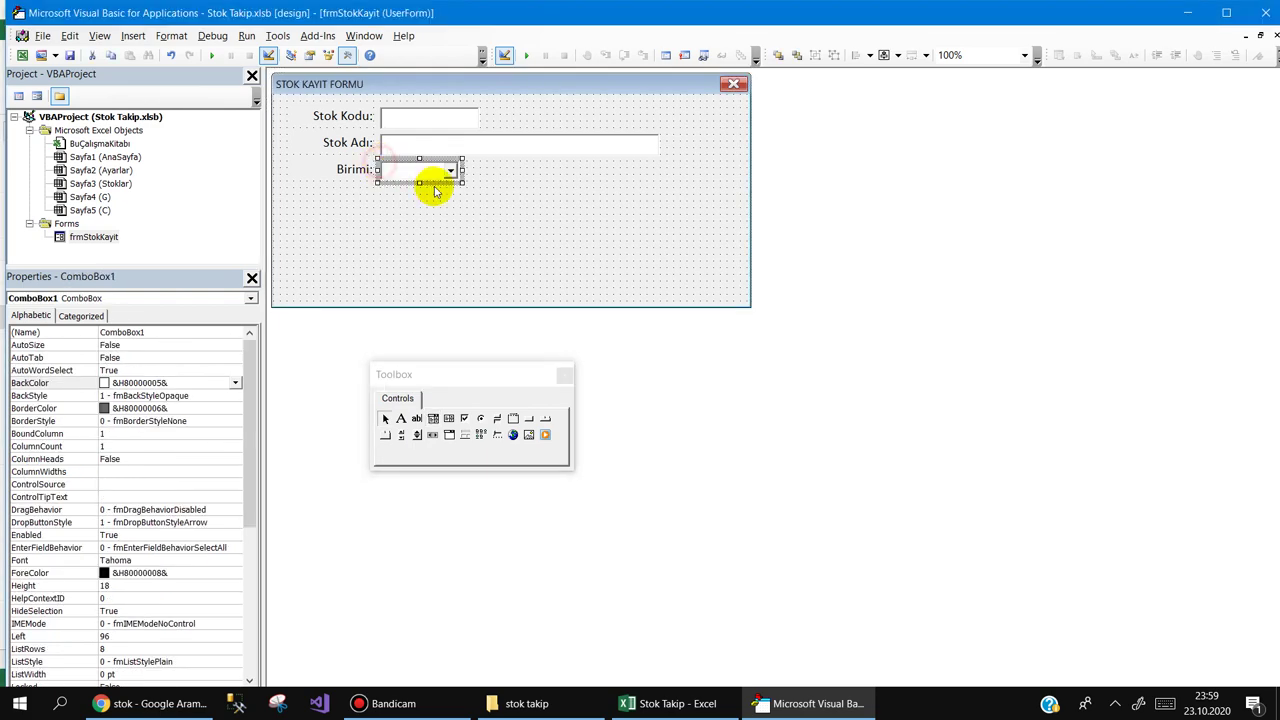
{"action": "left_click_drag", "start_coordinate": [461, 170], "coordinate": [483, 170]}
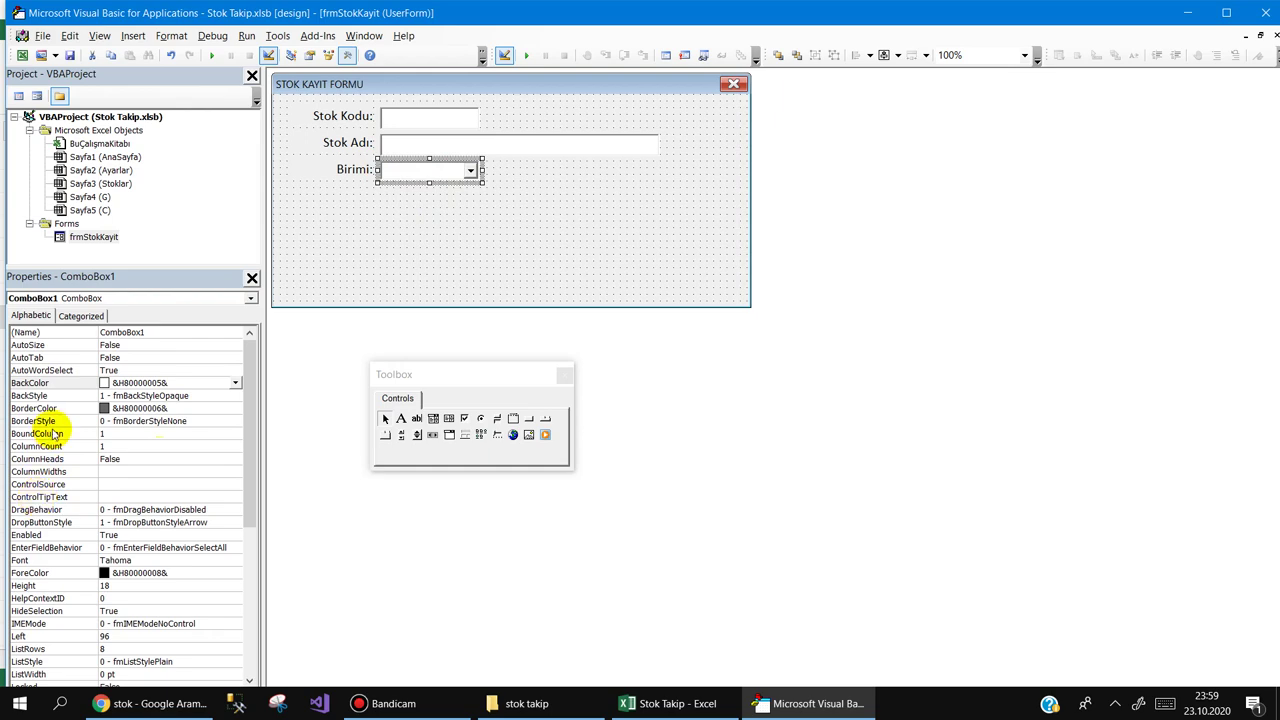
{"action": "left_click", "coordinate": [24, 585]}
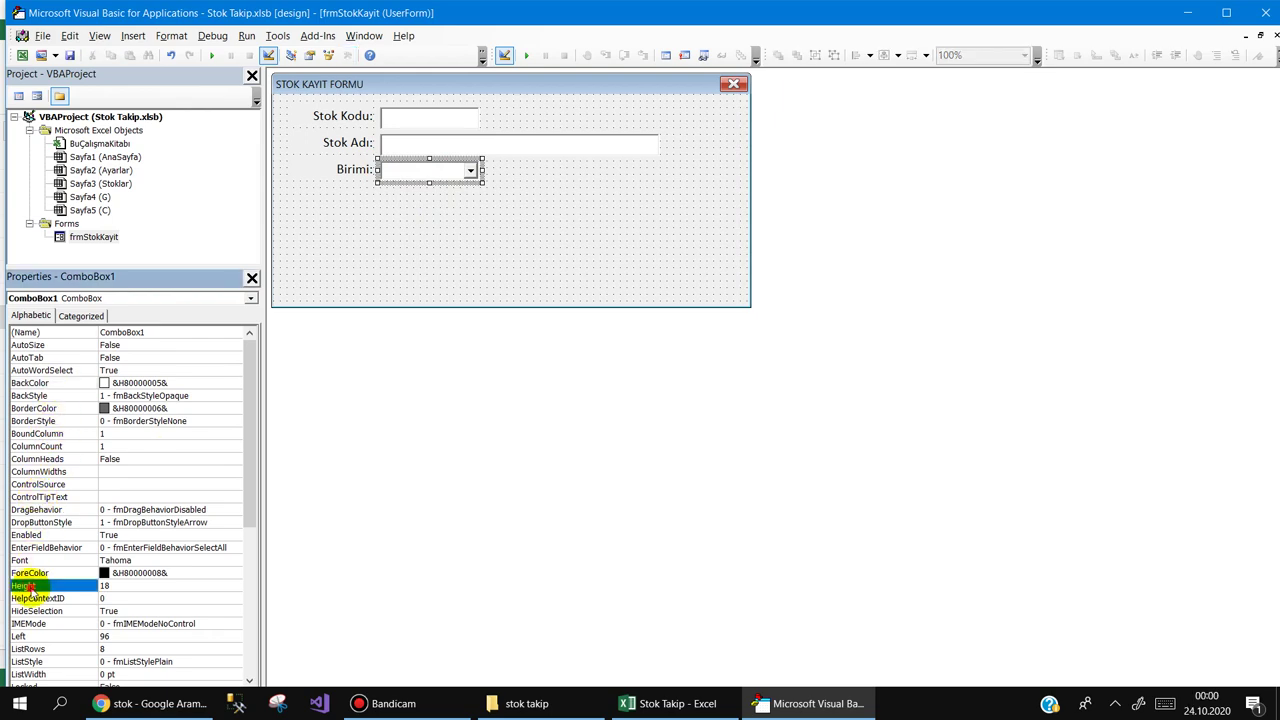
{"action": "type", "text": "20"}
{"action": "key", "text": "Return"}
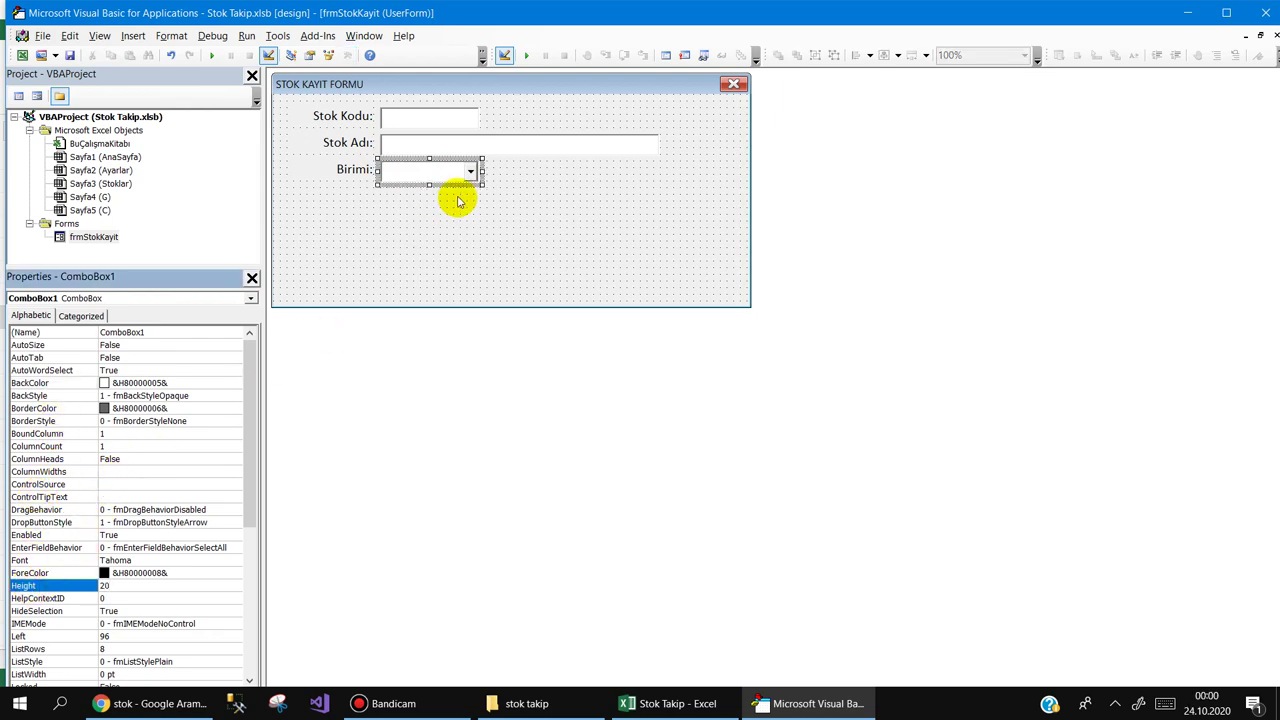
{"action": "left_click", "coordinate": [401, 222]}
Step: Add a Kaydet button below the fields and a copied button beside it captioned İptal
{"action": "left_click", "coordinate": [513, 420]}
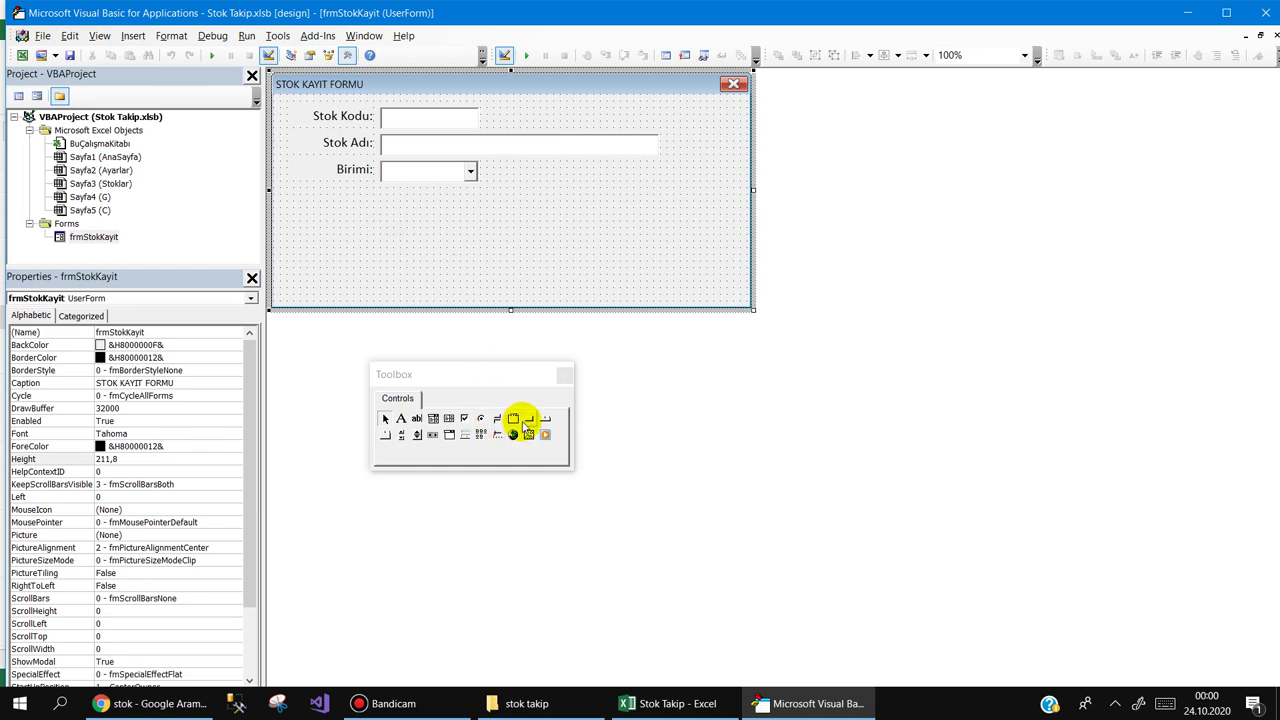
{"action": "left_click", "coordinate": [545, 192]}
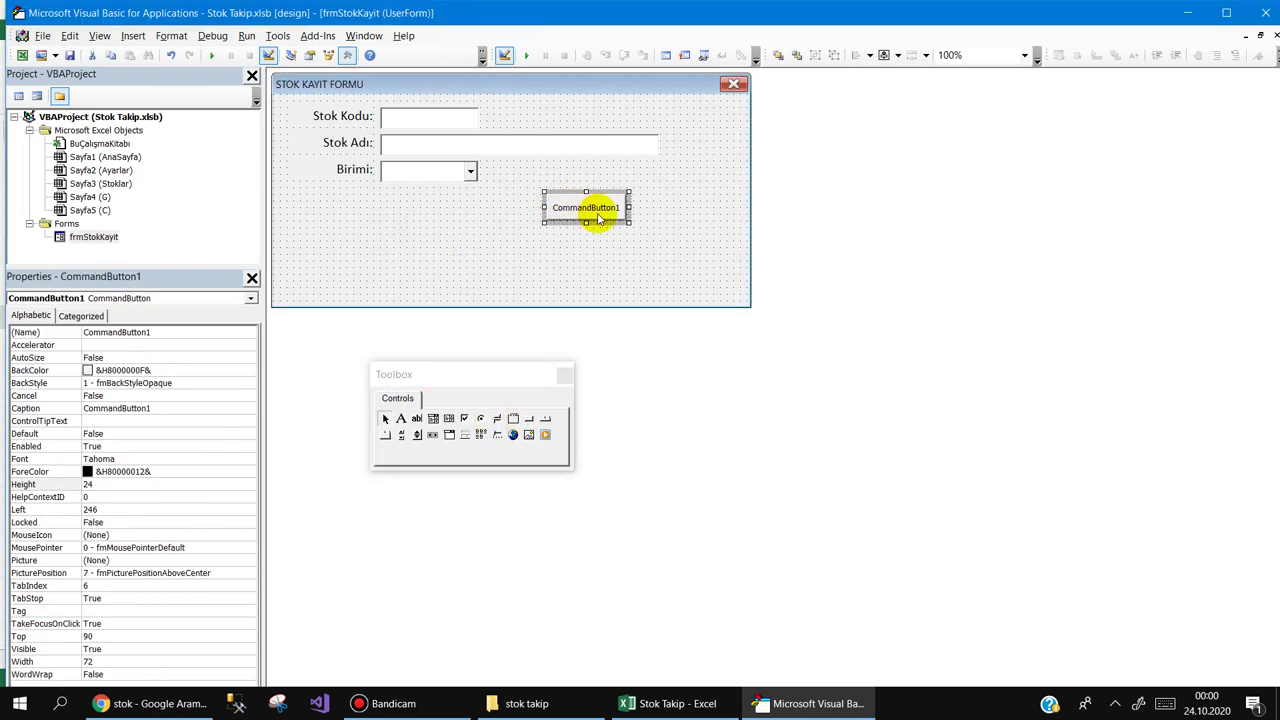
{"action": "left_click", "coordinate": [583, 207]}
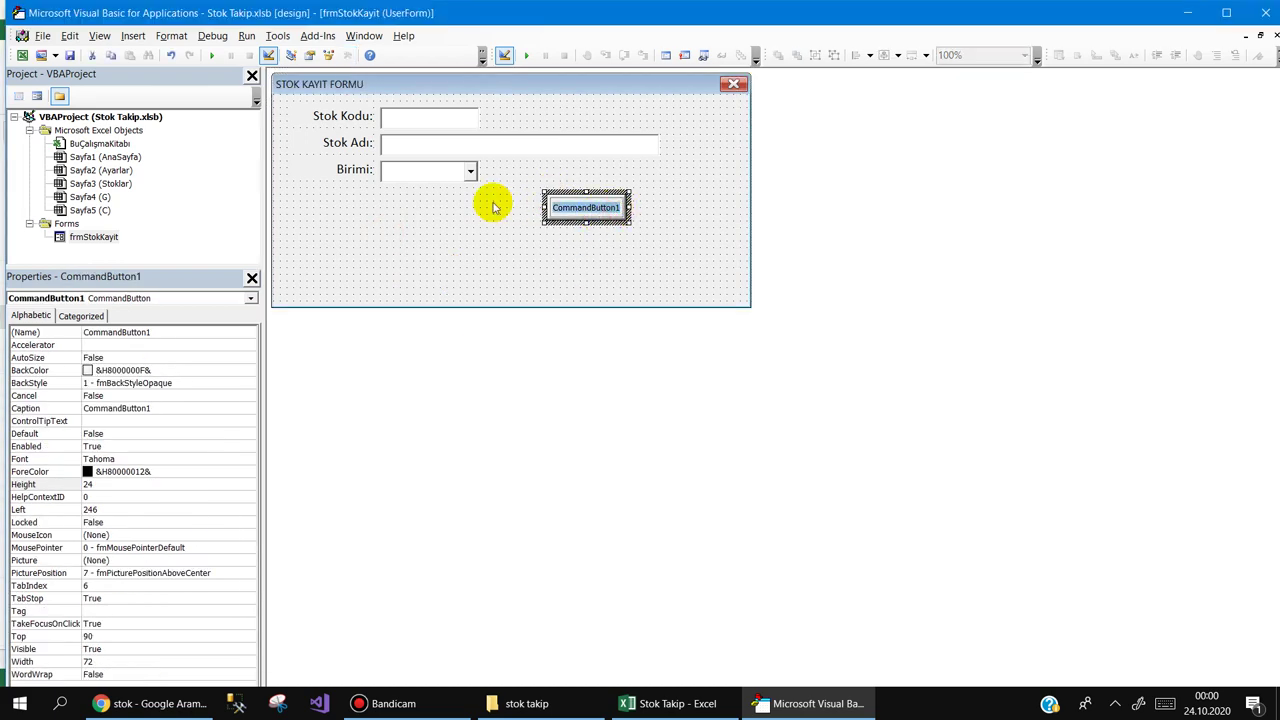
{"action": "type", "text": "Kaydet"}
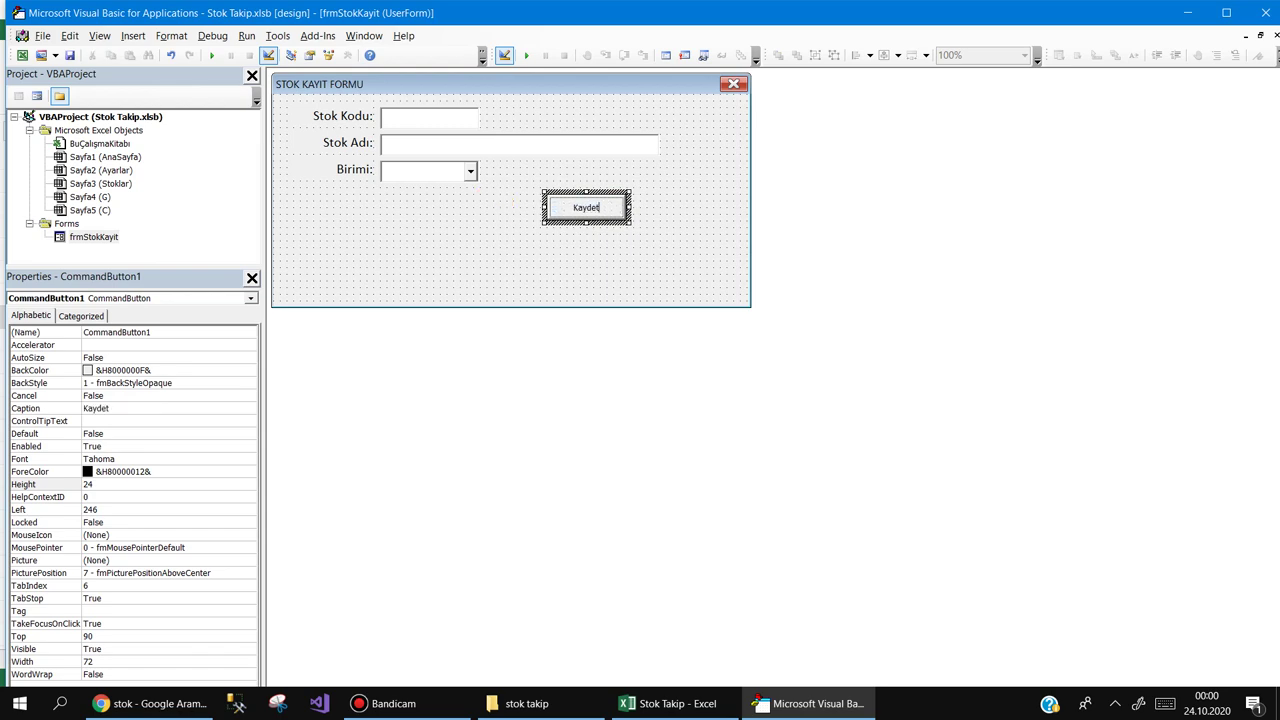
{"action": "left_click_drag", "start_coordinate": [628, 222], "coordinate": [712, 228]}
{"action": "left_click", "coordinate": [705, 212]}
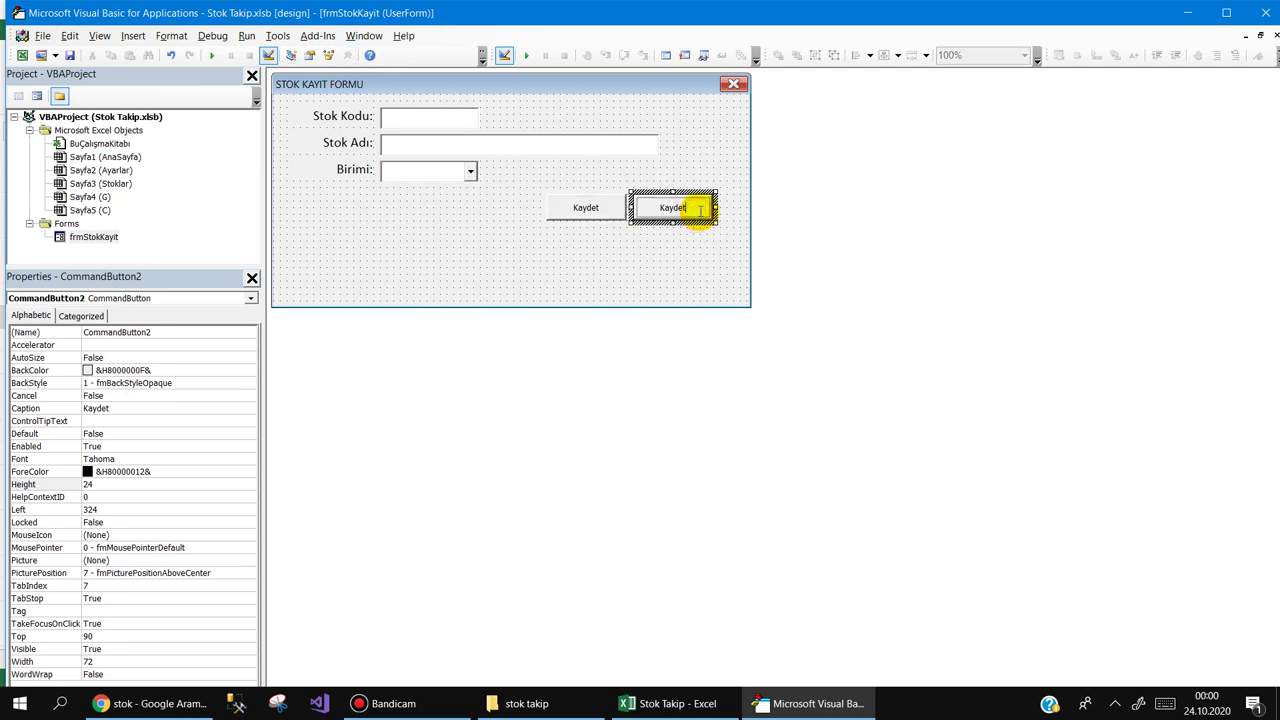
{"action": "type", "text": "İptal"}
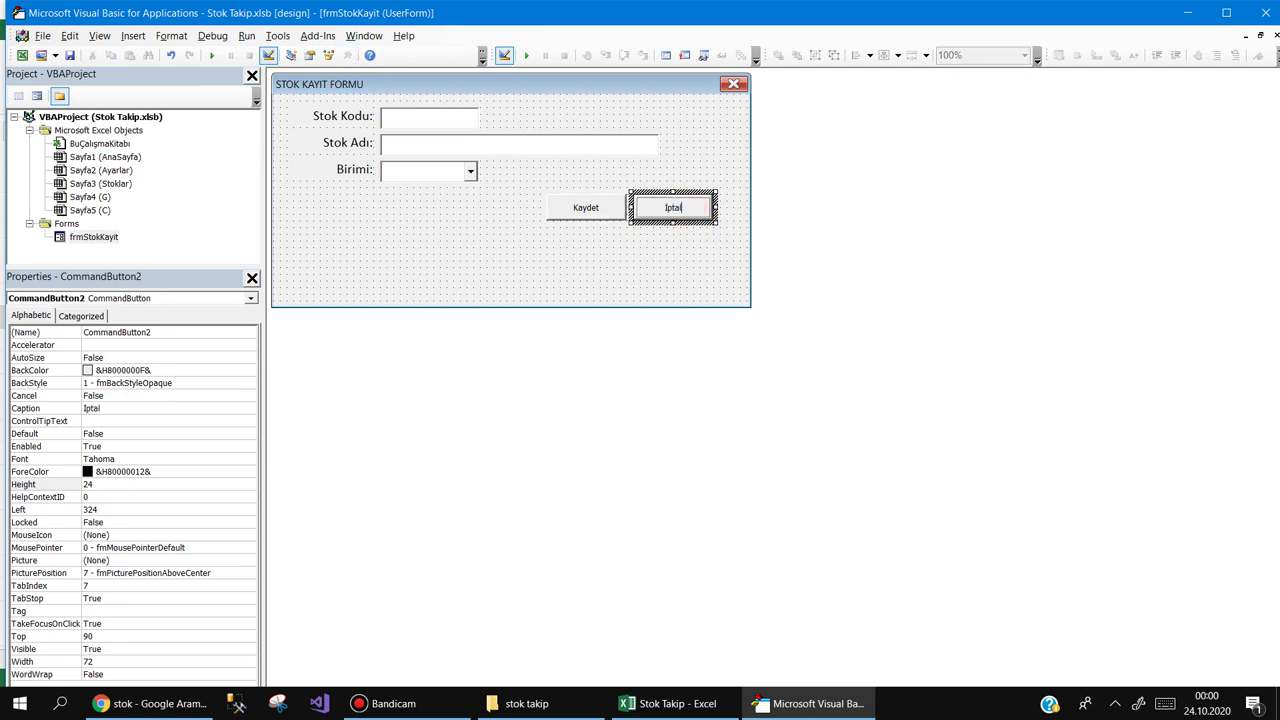
{"action": "left_click", "coordinate": [571, 249]}
Step: Shift both buttons left together and shrink the form's height to 167,4 to fit them
{"action": "left_click", "coordinate": [706, 218]}
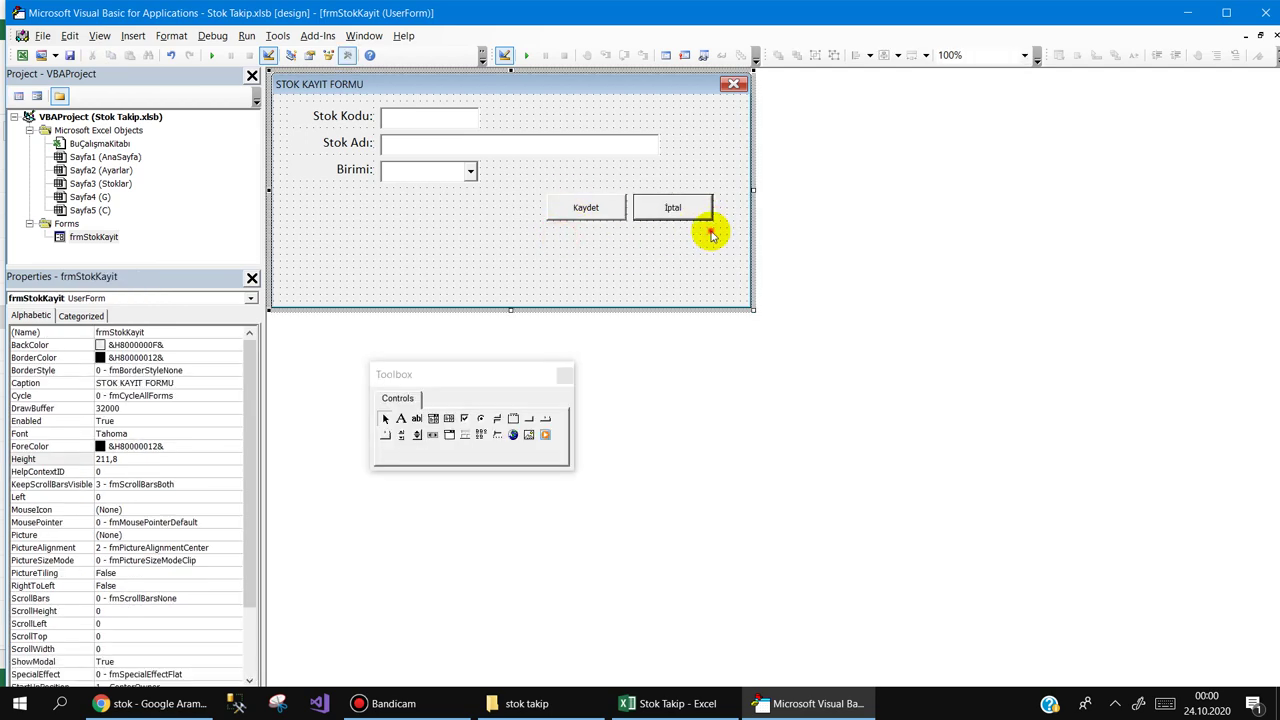
{"action": "left_click", "coordinate": [580, 207], "text": "ctrl"}
{"action": "left_click_drag", "start_coordinate": [638, 215], "coordinate": [584, 215]}
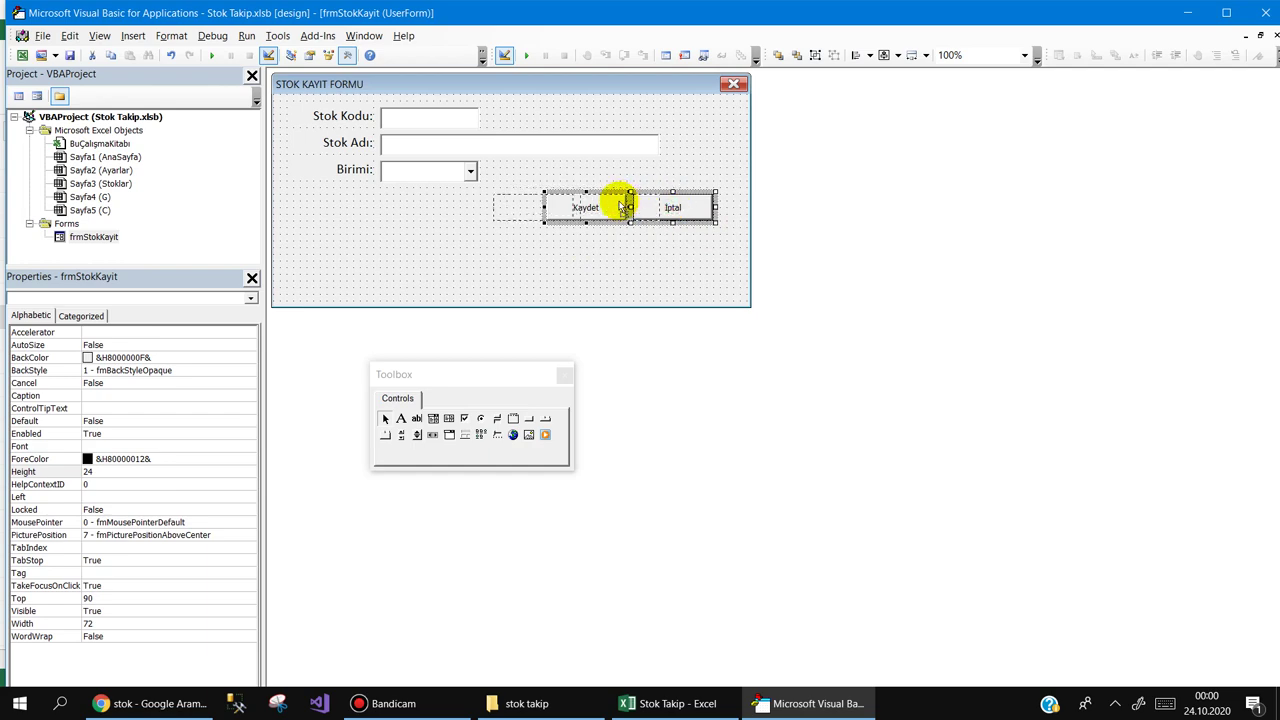
{"action": "left_click", "coordinate": [690, 250]}
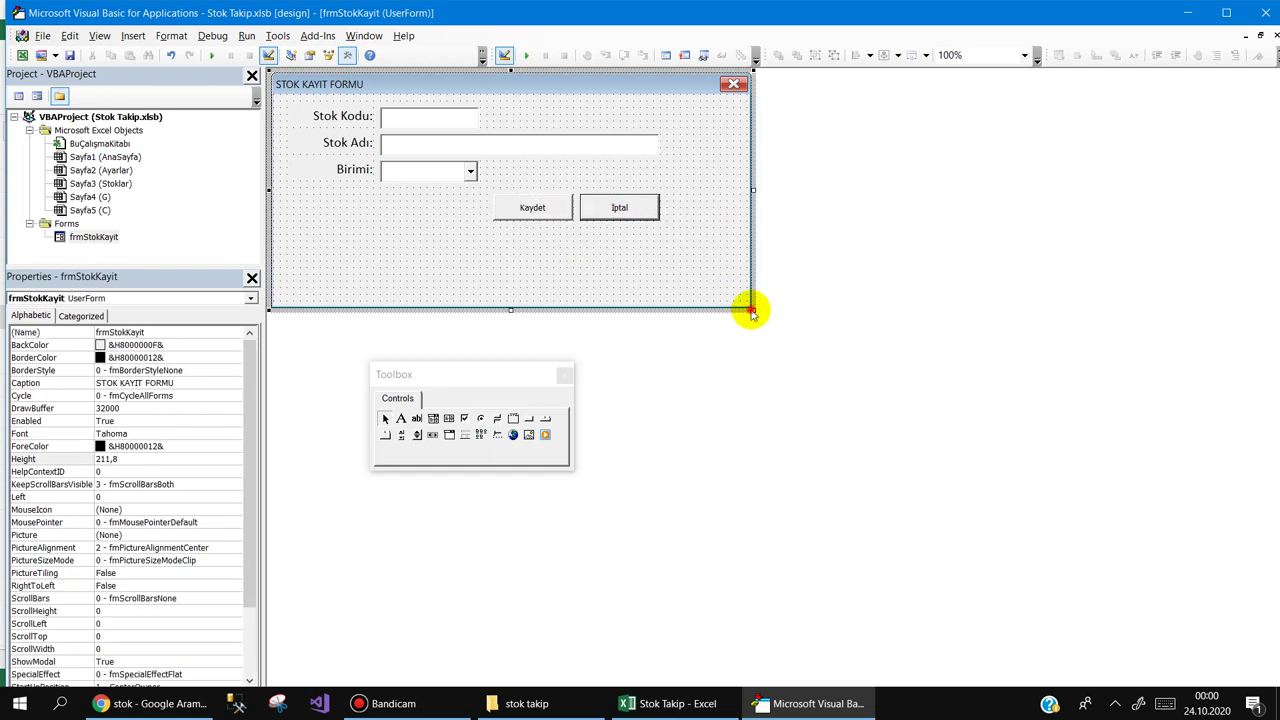
{"action": "left_click_drag", "start_coordinate": [752, 310], "coordinate": [689, 261]}
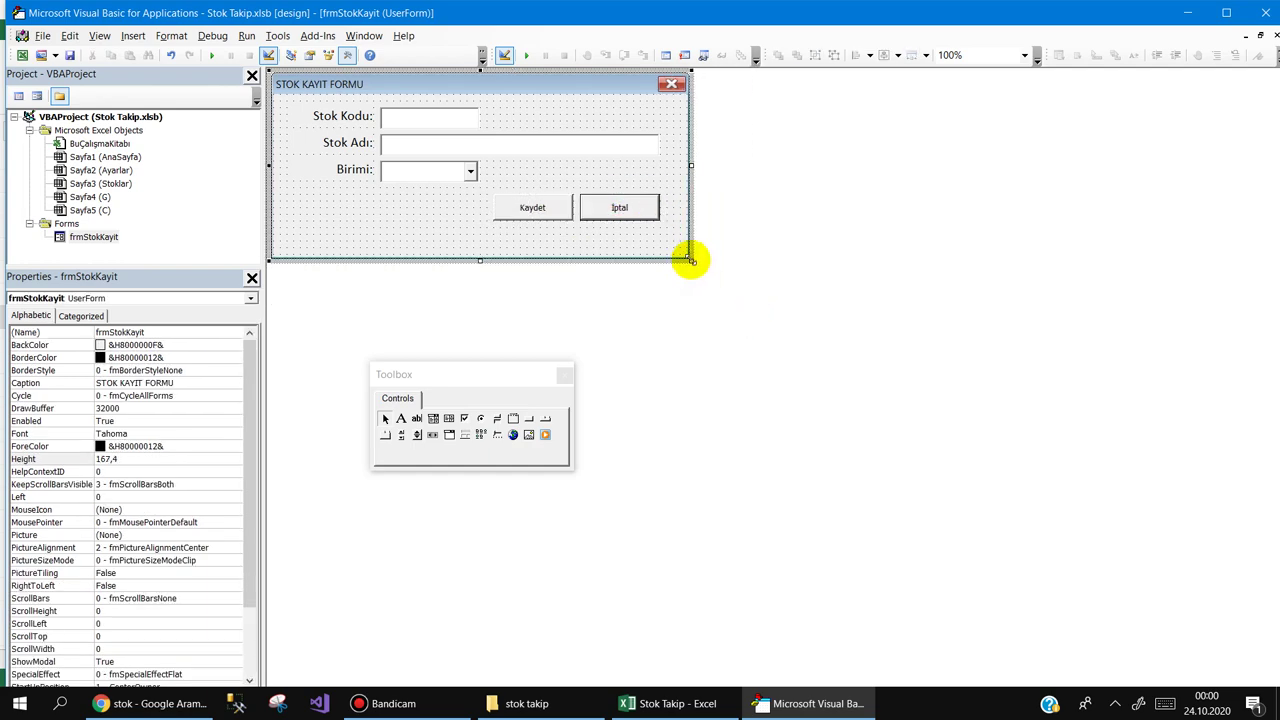
{"action": "left_click", "coordinate": [527, 204]}
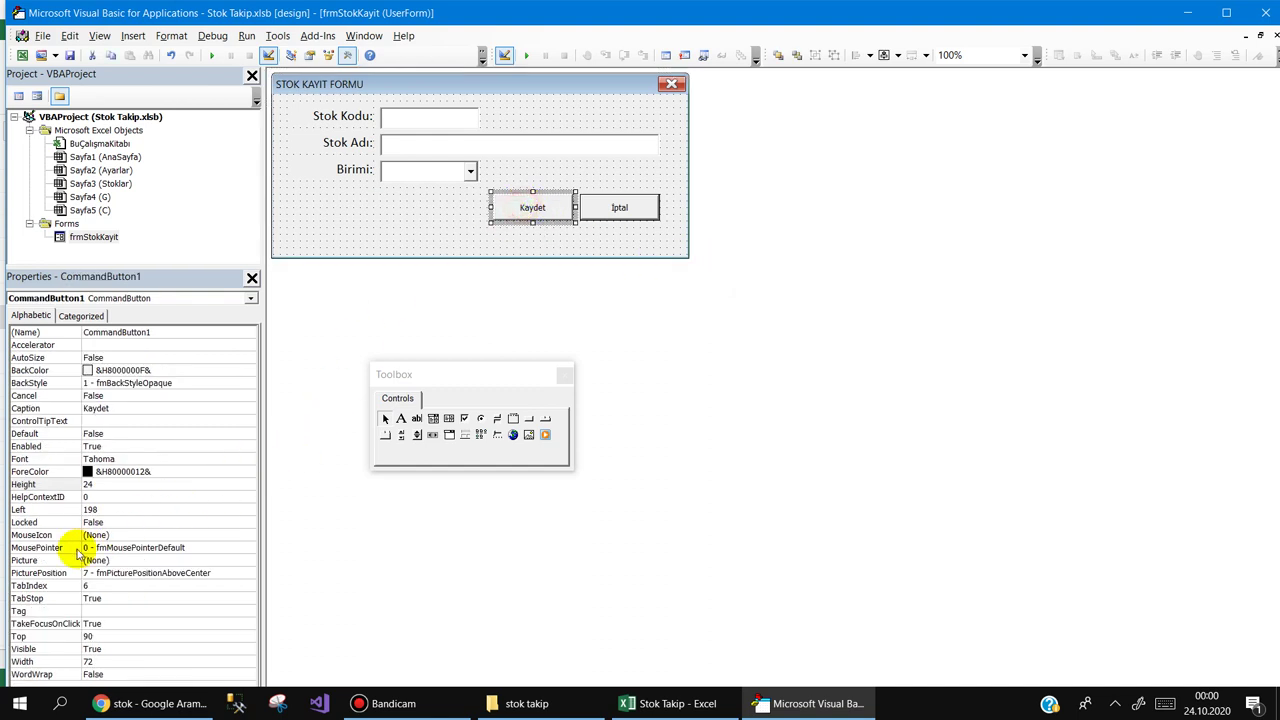
{"action": "left_click", "coordinate": [115, 561]}
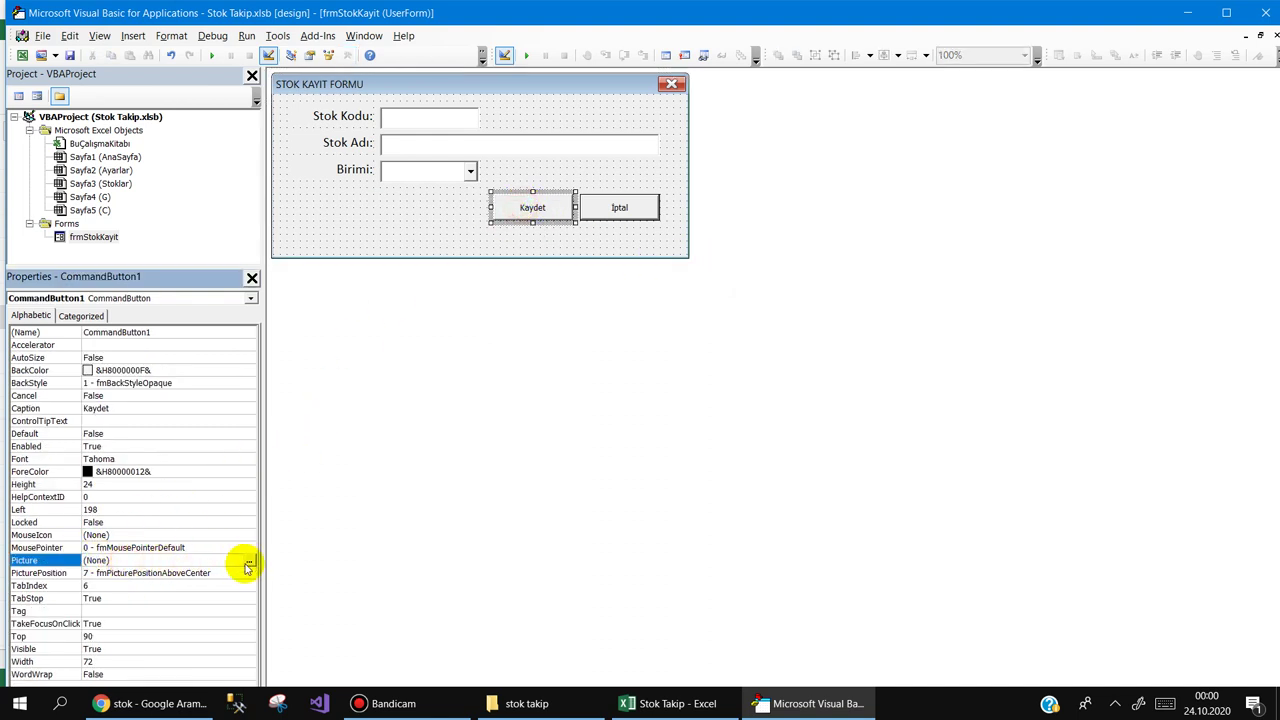
{"action": "left_click", "coordinate": [396, 217]}
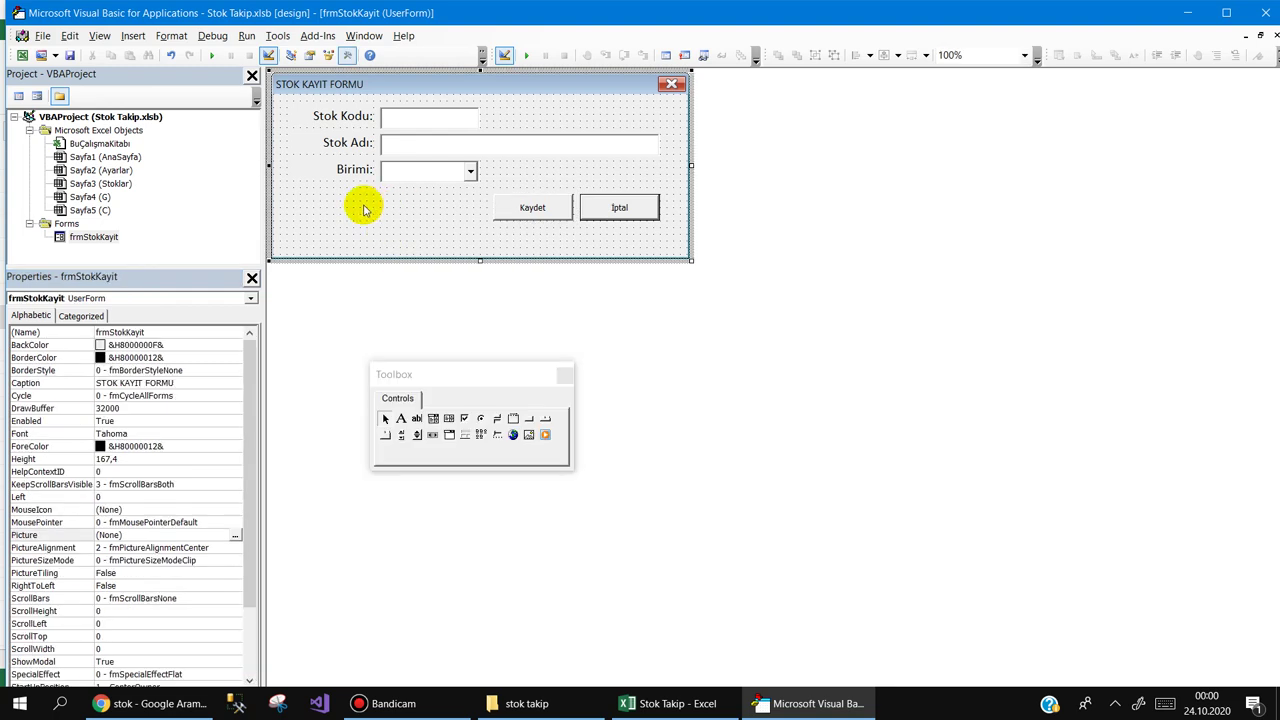
Step: Set the Stok Adı text box's (Name) to txtStokAdi
{"action": "left_click", "coordinate": [410, 117]}
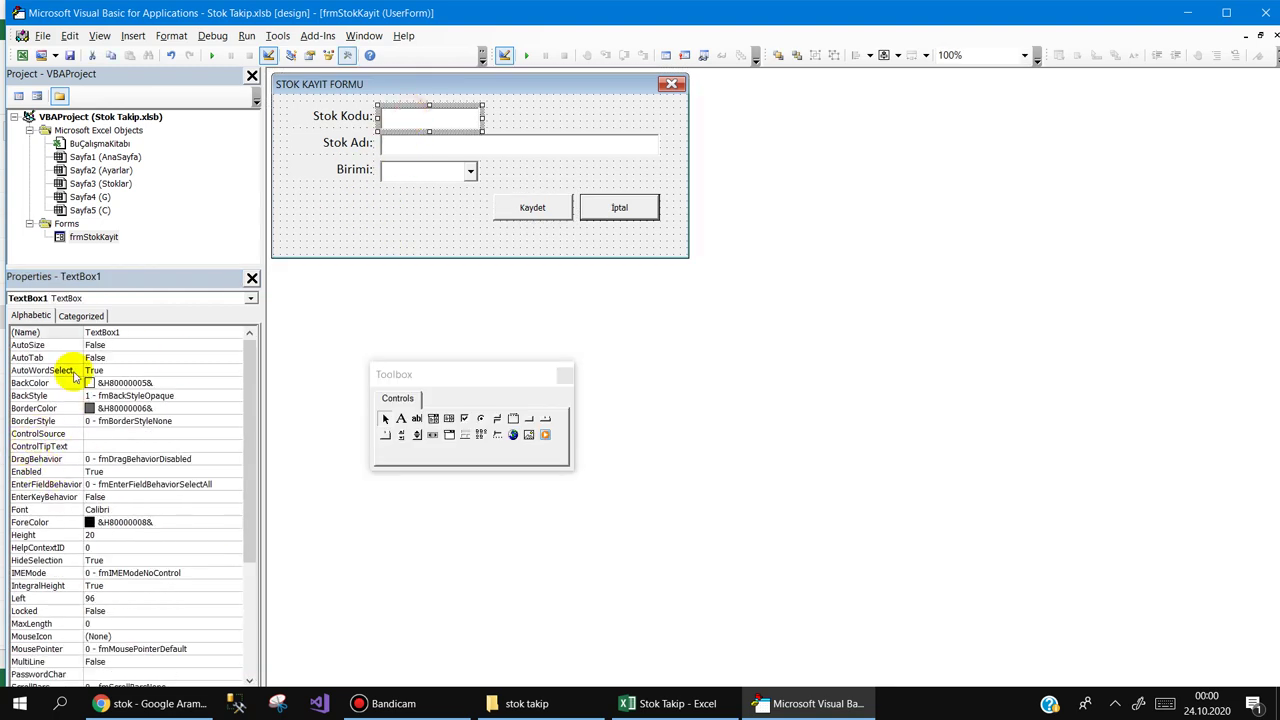
{"action": "left_click", "coordinate": [60, 333]}
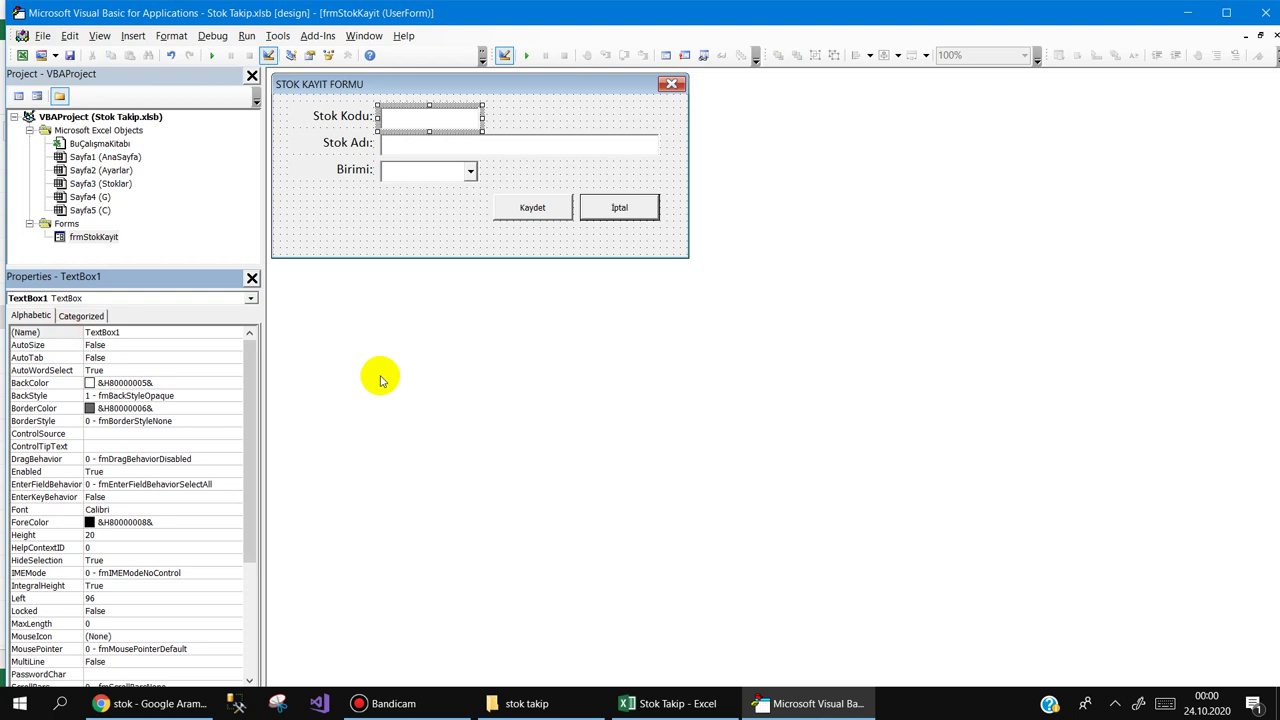
{"action": "type", "text": "txtStokKodu"}
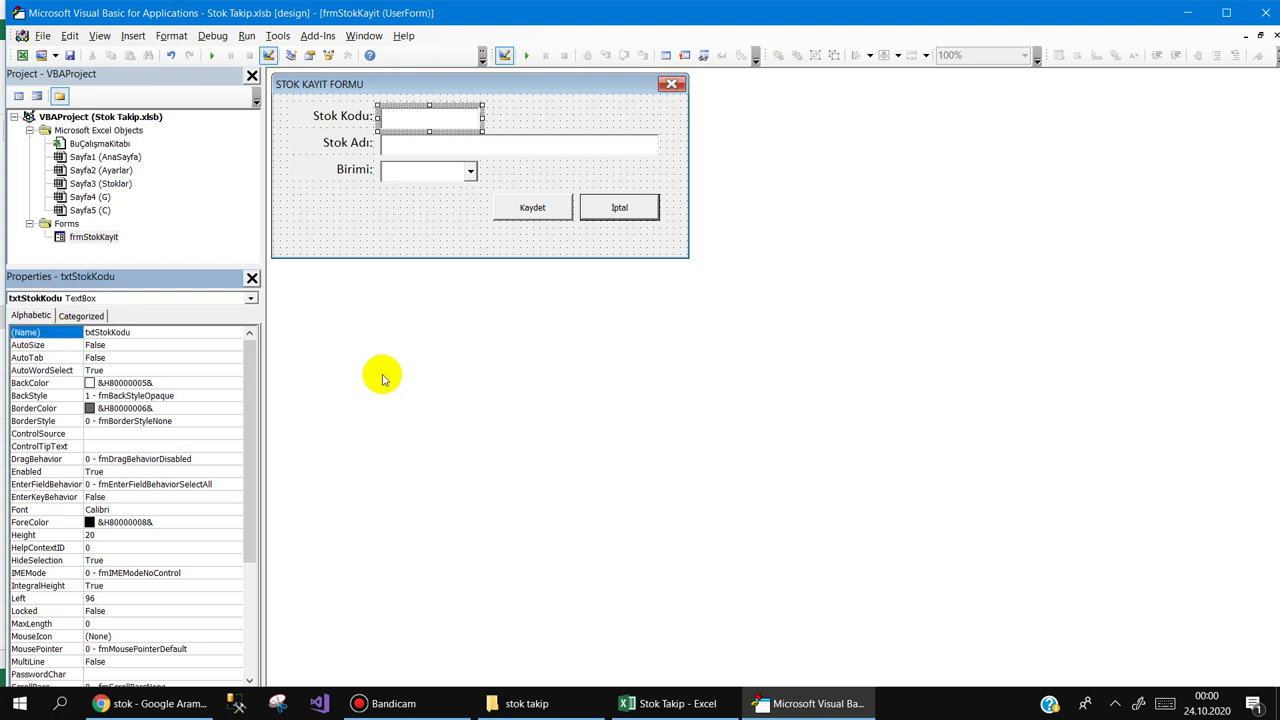
{"action": "left_click", "coordinate": [420, 145]}
{"action": "left_click", "coordinate": [66, 333]}
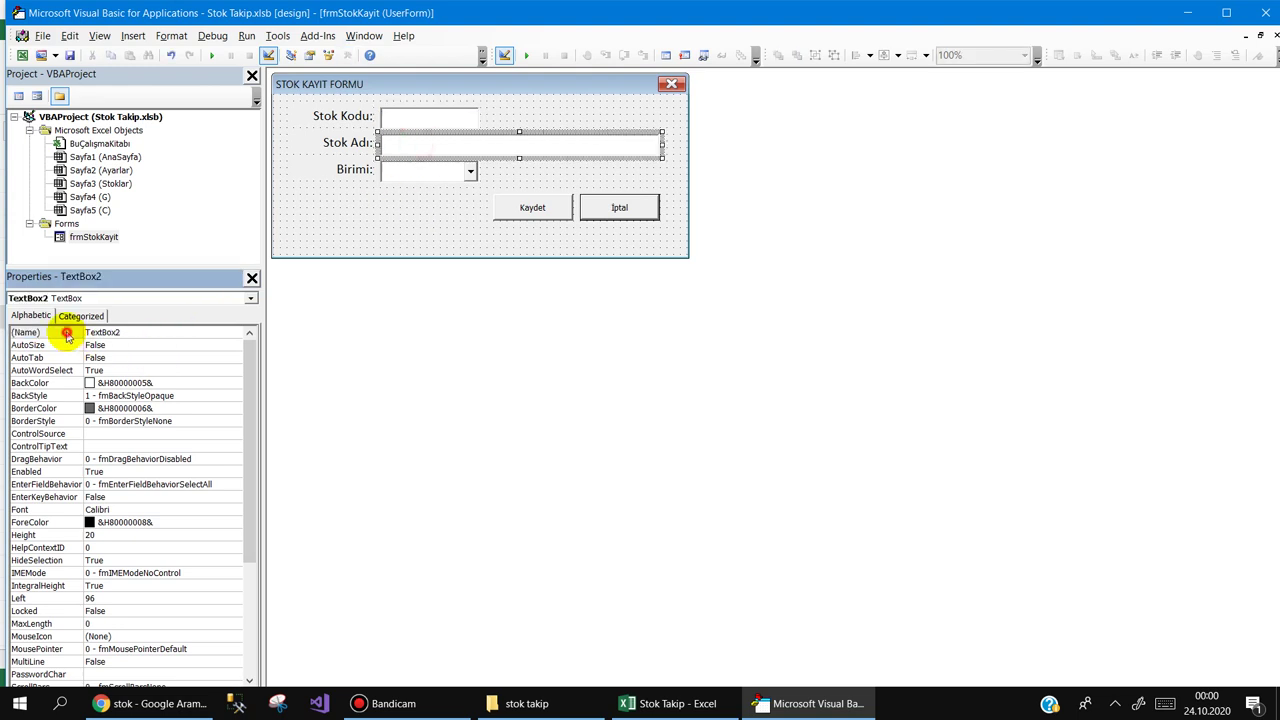
{"action": "type", "text": "txtStokA"}
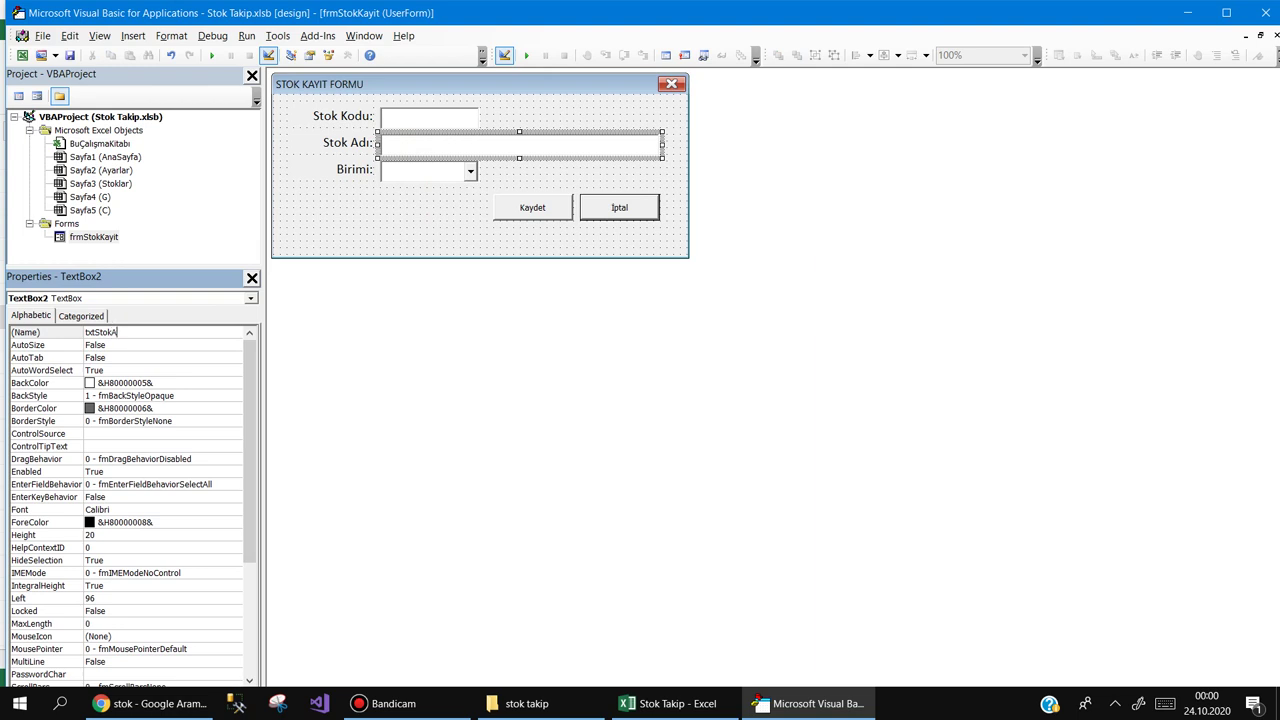
{"action": "type", "text": "di"}
{"action": "key", "text": "Return"}
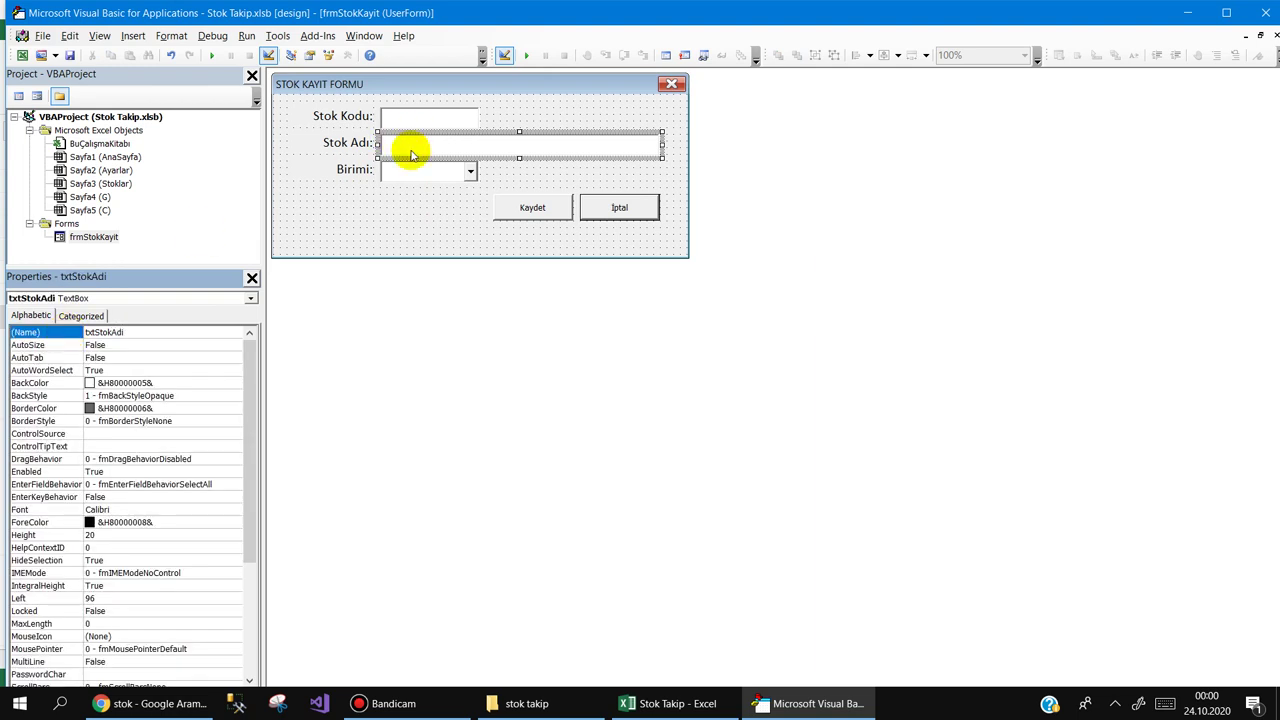
Step: Set the Birimi combo box's (Name) to cbBirimi
{"action": "left_click", "coordinate": [405, 168]}
{"action": "left_click", "coordinate": [70, 332]}
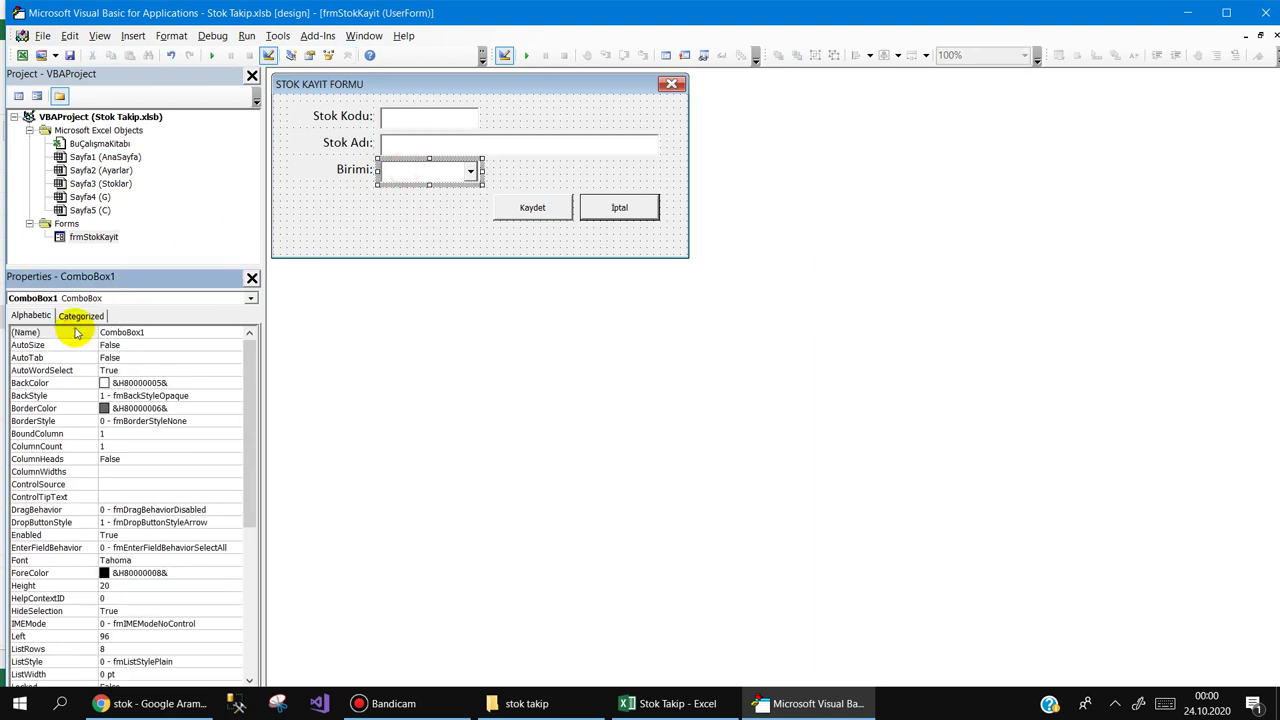
{"action": "type", "text": "cbB"}
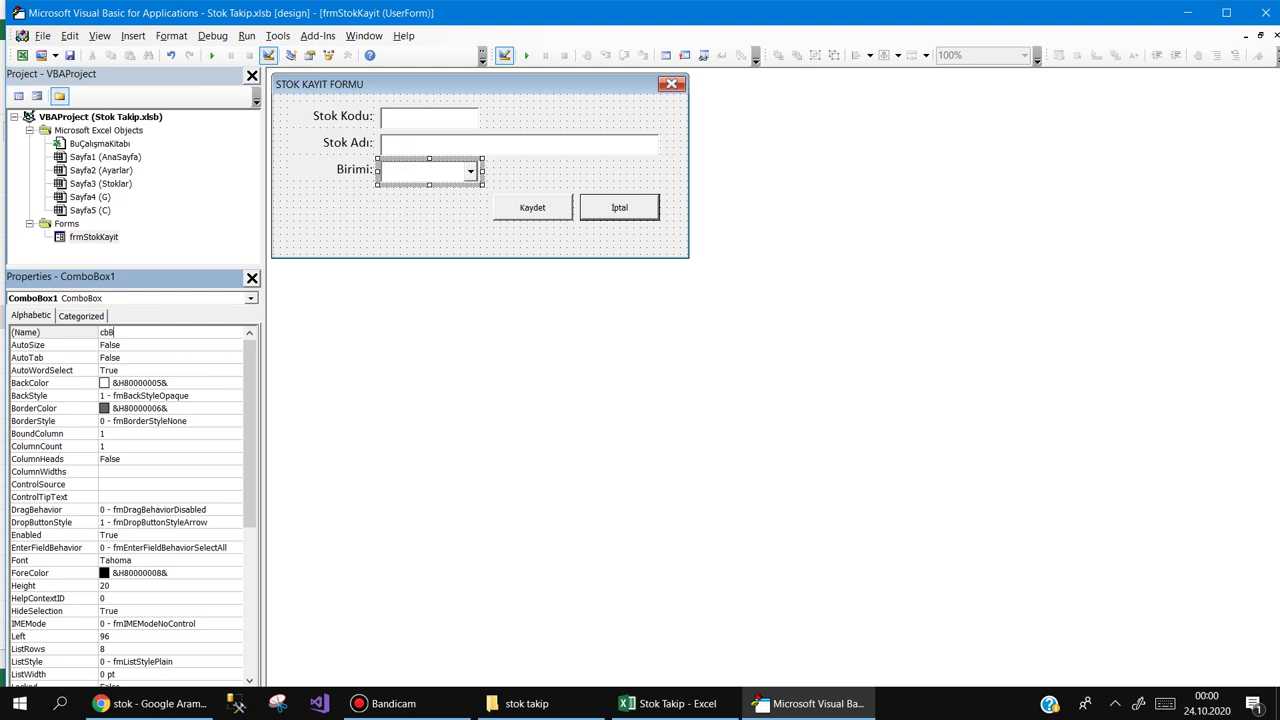
{"action": "type", "text": "irim"}
{"action": "key", "text": "Return"}
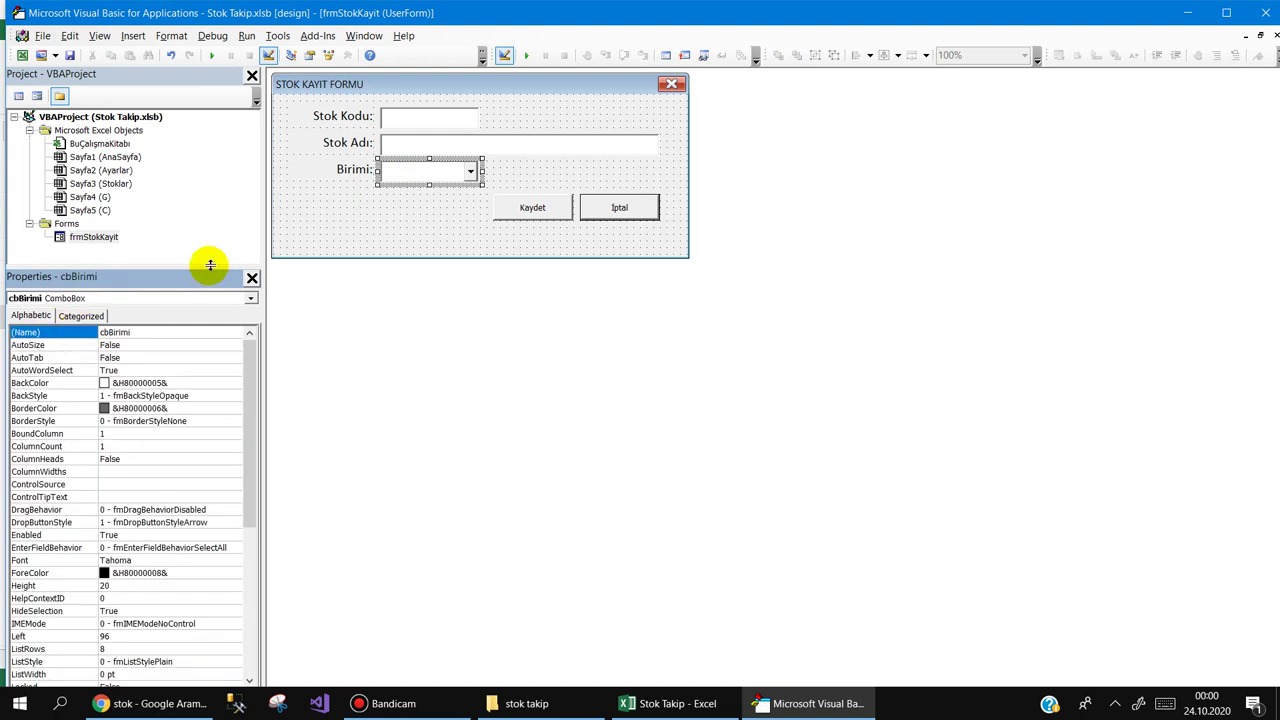
{"action": "left_click", "coordinate": [351, 217]}
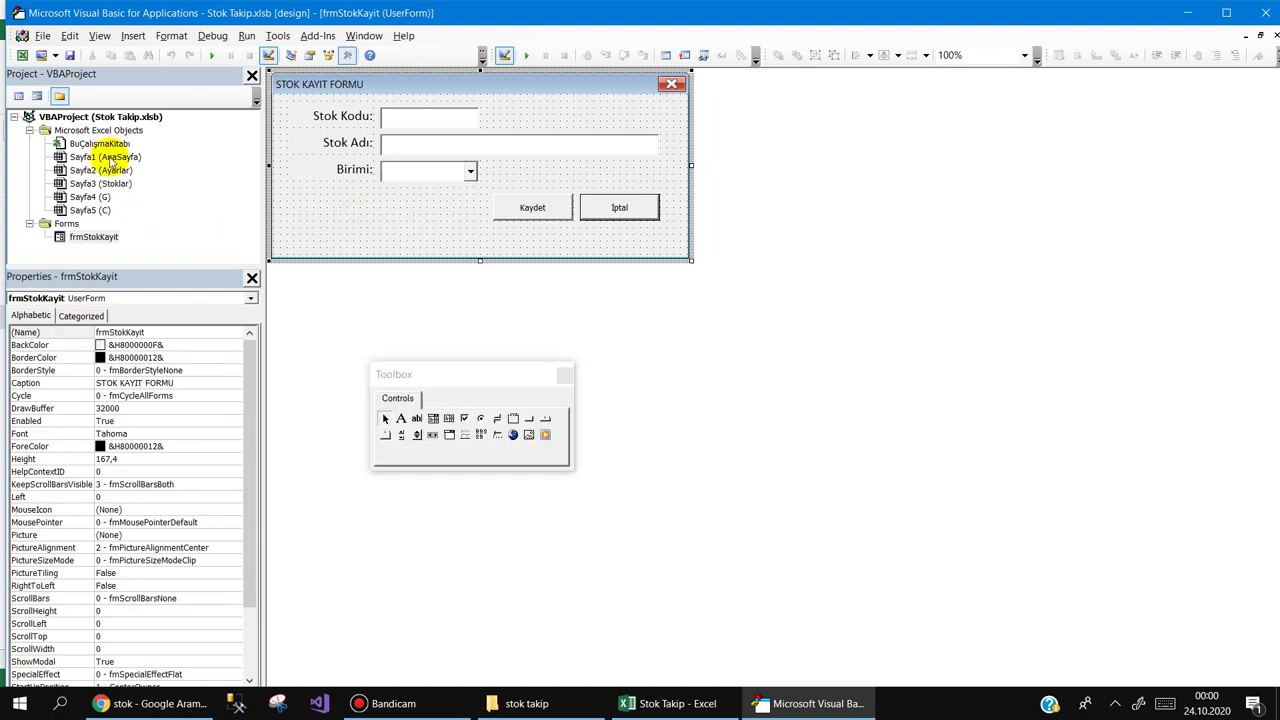
Step: Write frmStokKayit.Show in the Stok Tanimlama button's btnStart_Click procedure on AnaSayfa
{"action": "left_click", "coordinate": [625, 700]}
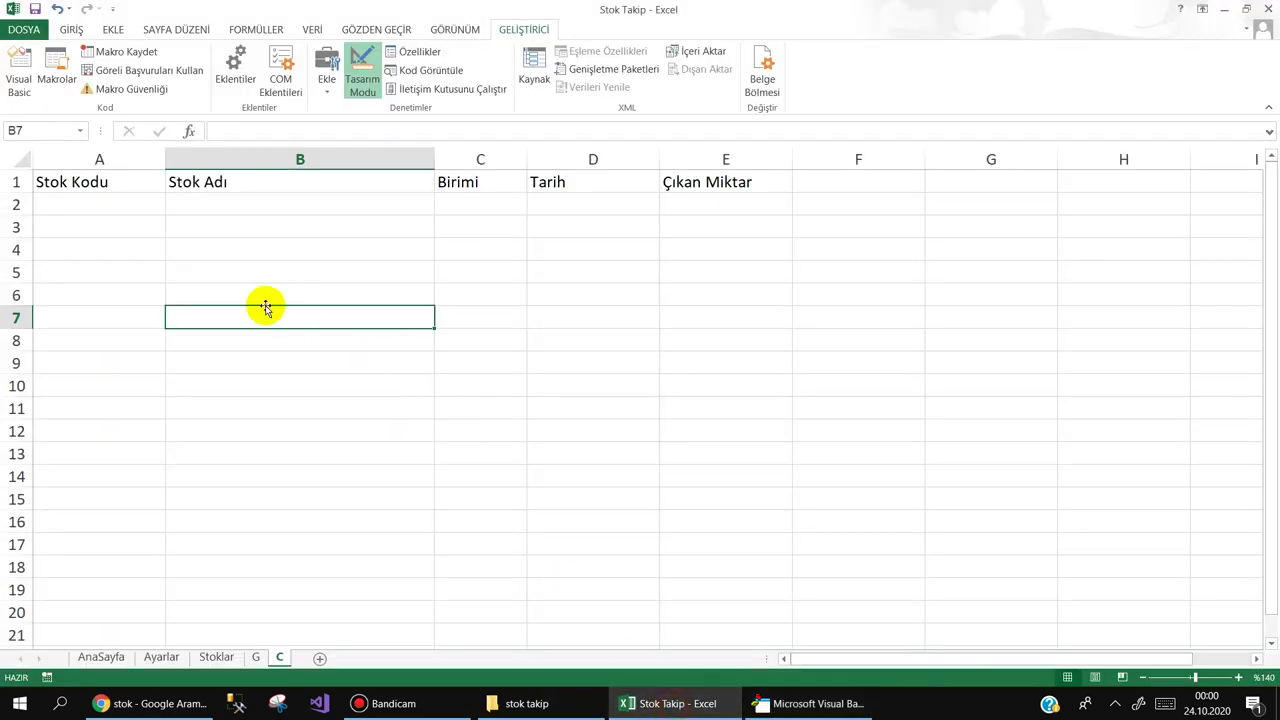
{"action": "left_click", "coordinate": [96, 656]}
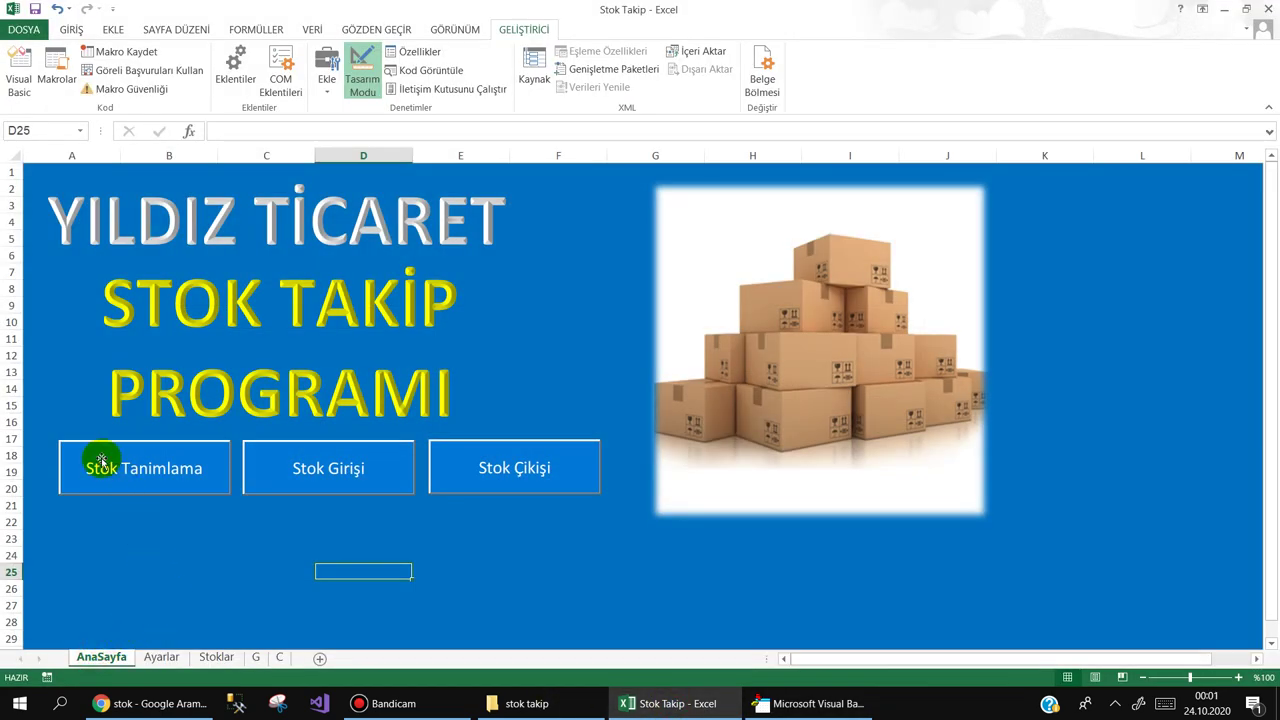
{"action": "double_click", "coordinate": [158, 469]}
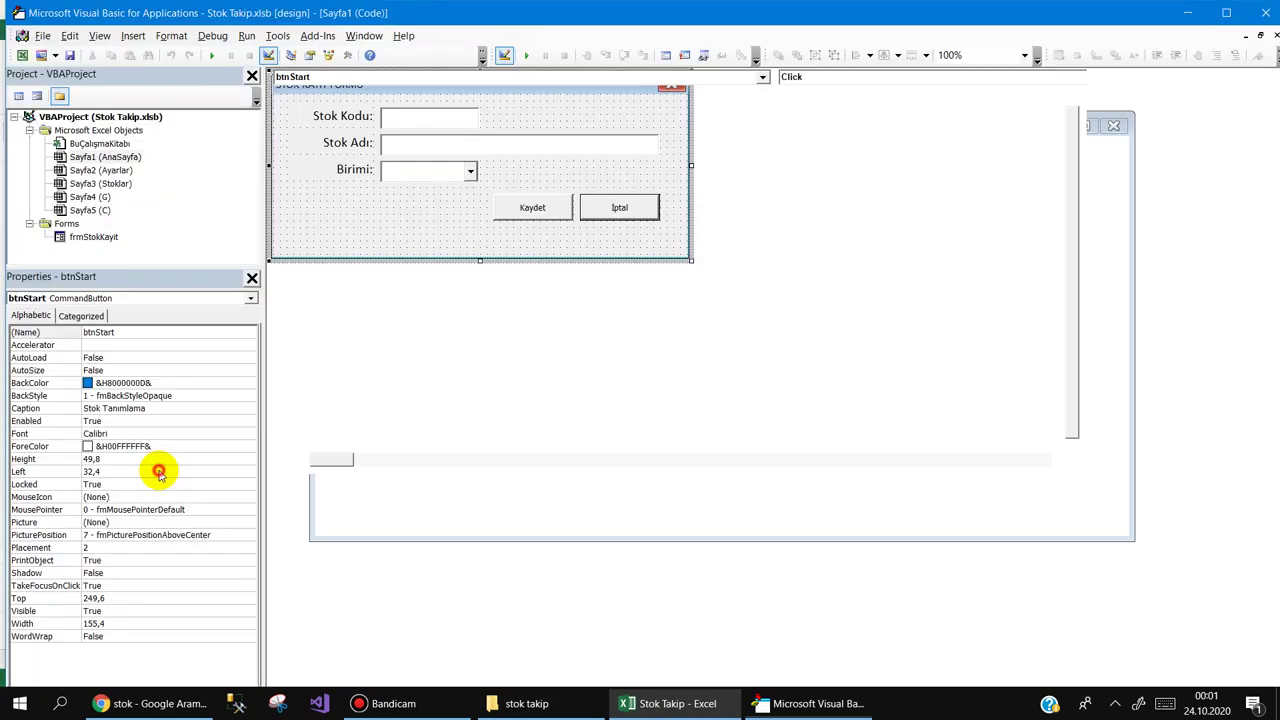
{"action": "type", "text": "frm"}
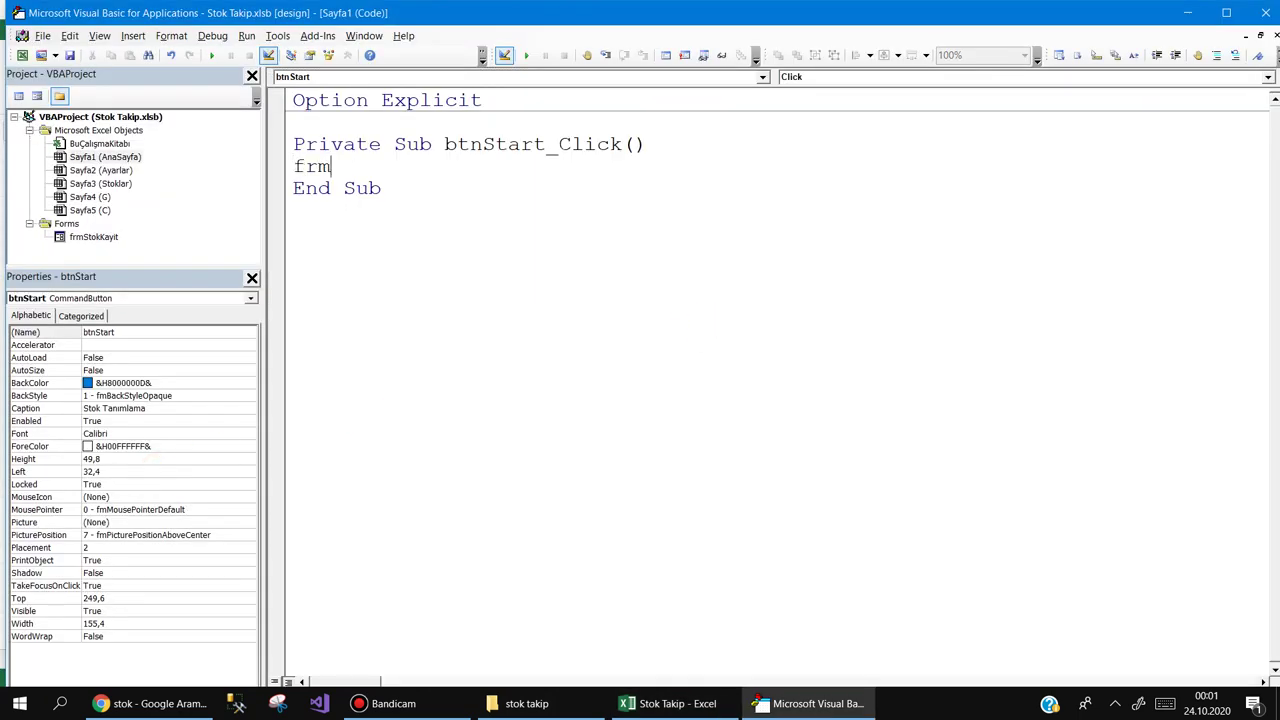
{"action": "type", "text": "Sto"}
{"action": "key", "text": "ctrl+space"}
{"action": "type", "text": ".sh"}
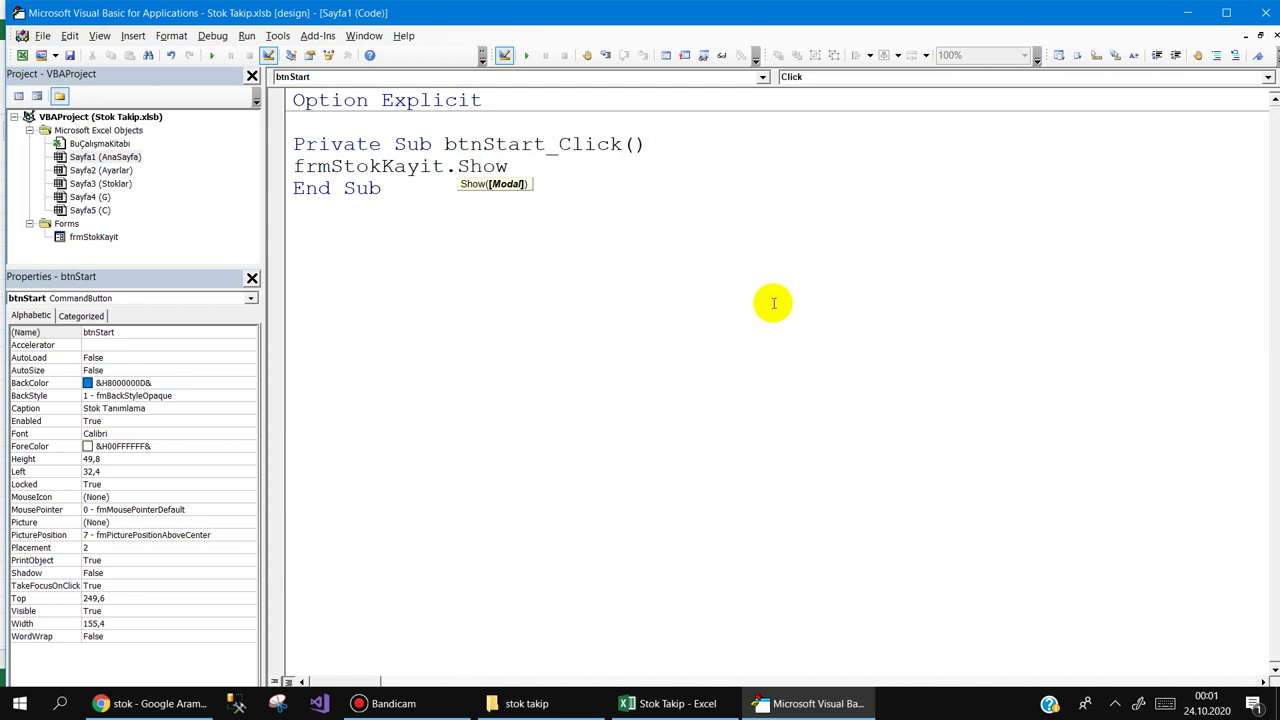
Step: Exit Tasarım Modu, run Stok Tanimlama, check the empty Birimi list, then close STOK KAYIT FORMU
{"action": "left_click", "coordinate": [1186, 14]}
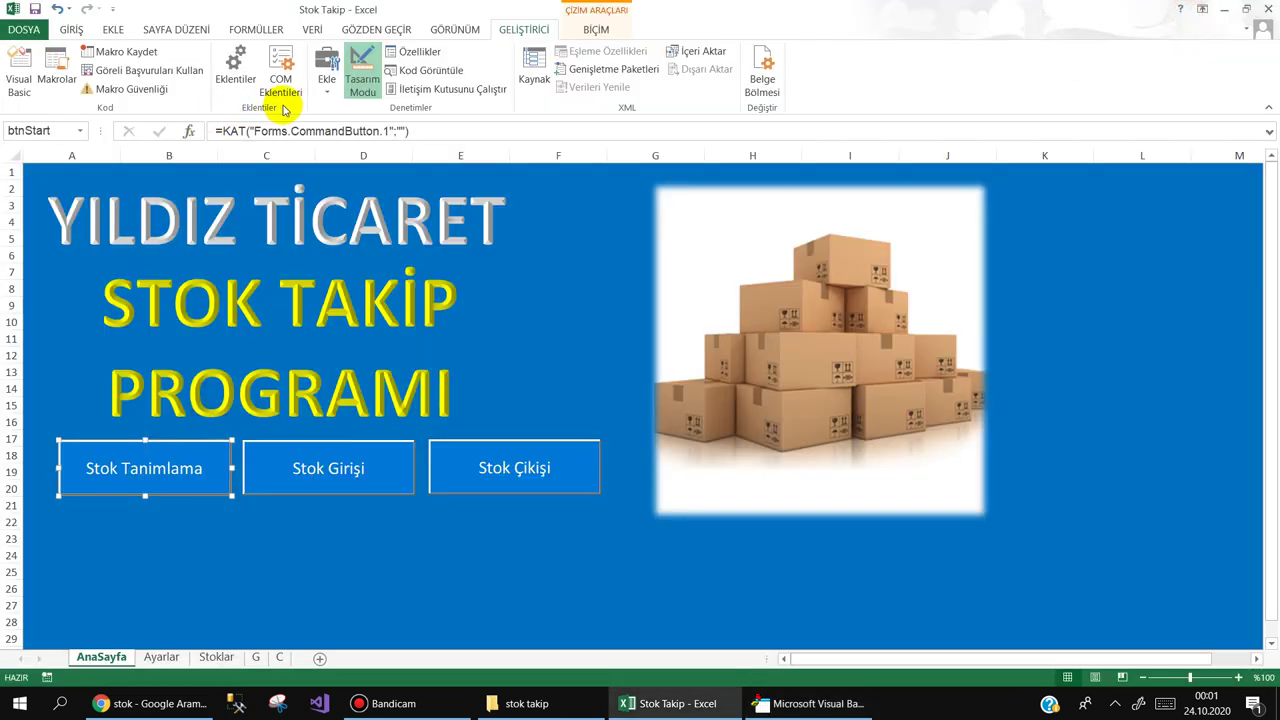
{"action": "left_click", "coordinate": [362, 78]}
{"action": "left_click", "coordinate": [118, 472]}
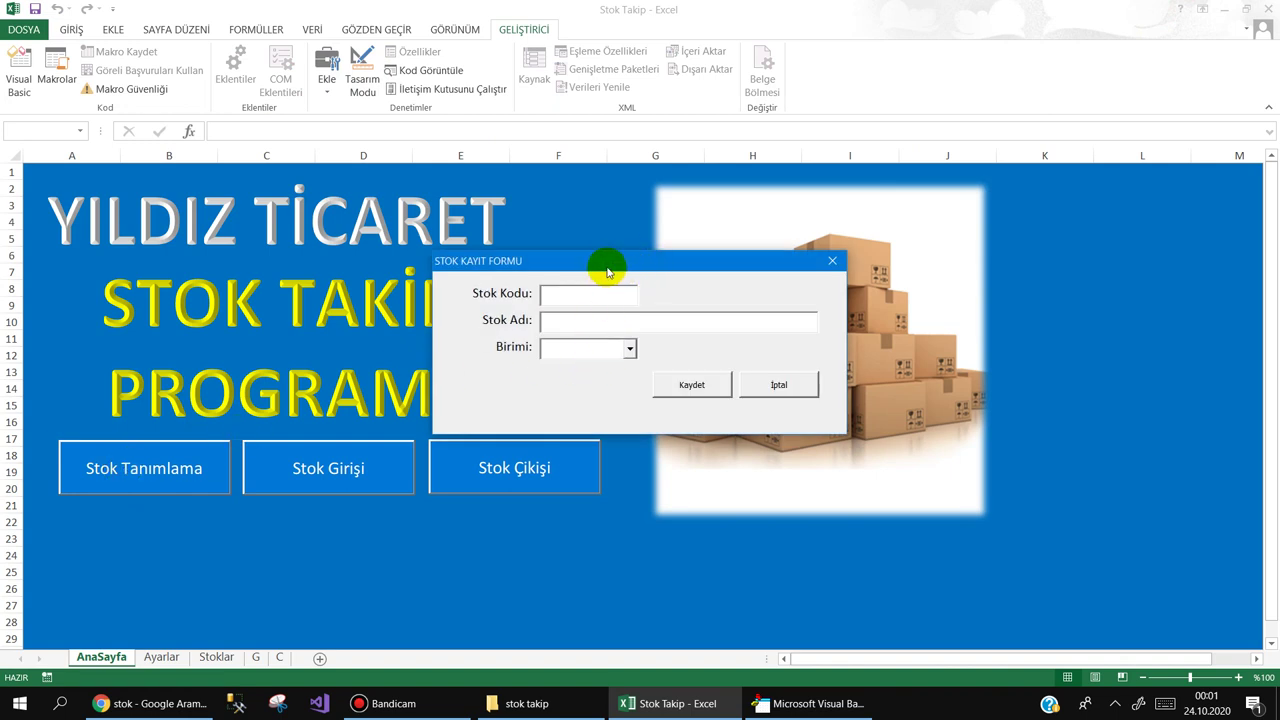
{"action": "left_click_drag", "start_coordinate": [606, 267], "coordinate": [415, 355]}
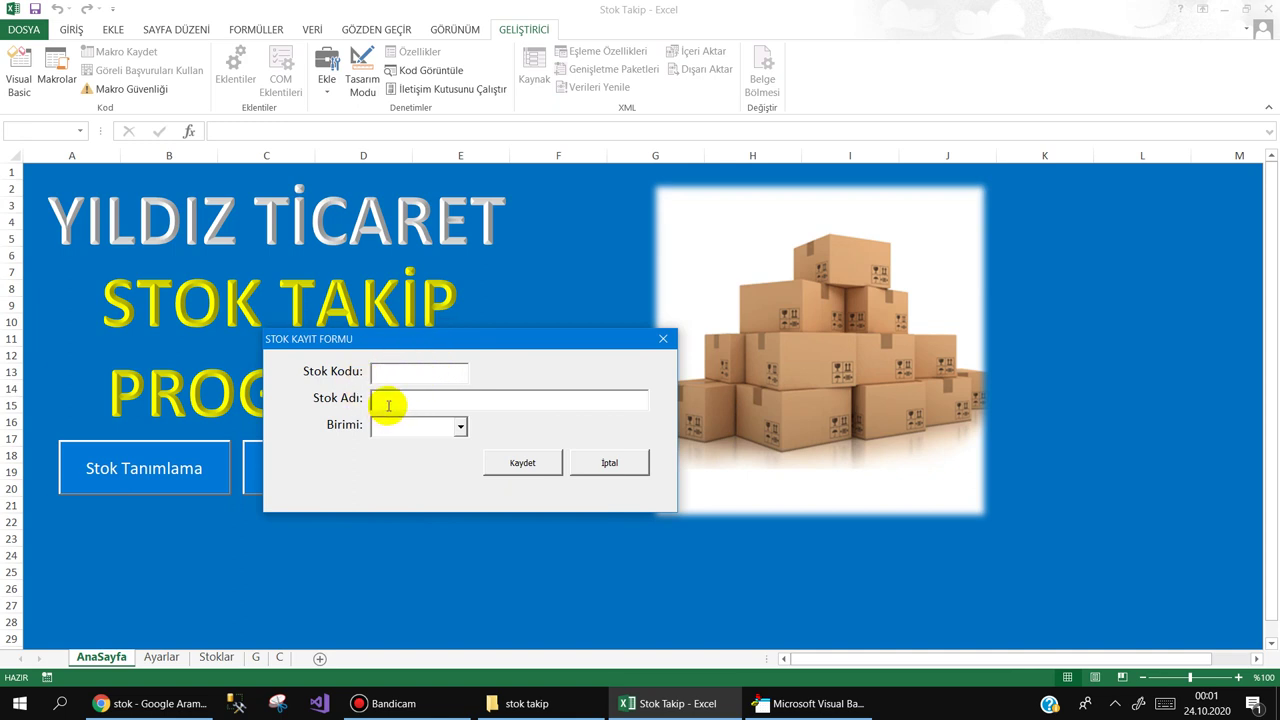
{"action": "left_click", "coordinate": [462, 430]}
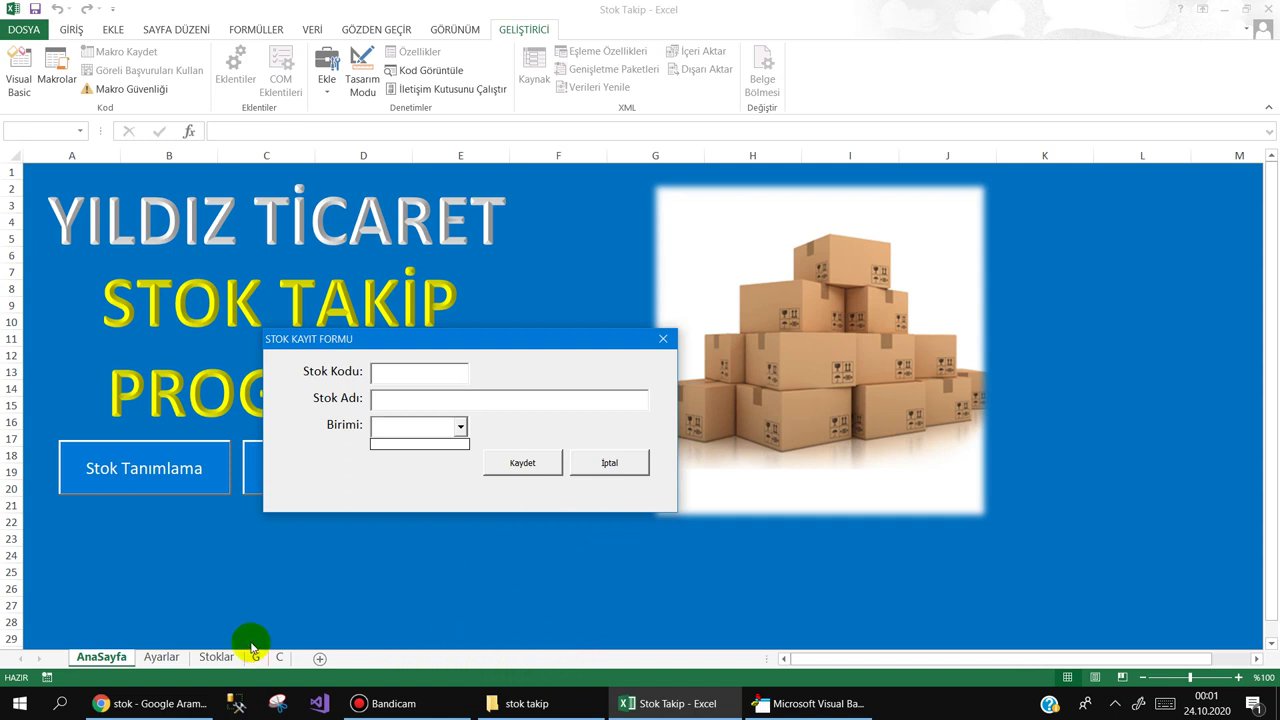
{"action": "left_click", "coordinate": [589, 465]}
{"action": "left_click", "coordinate": [663, 339]}
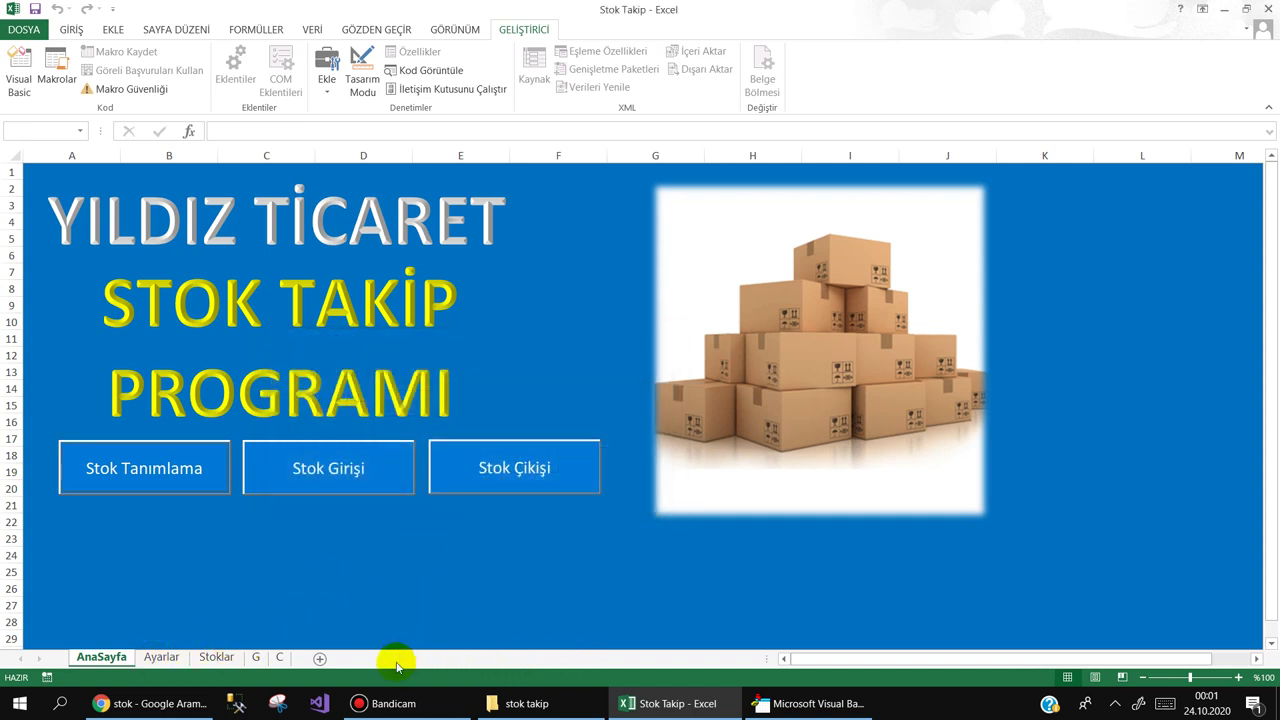
Step: Bring Bandicam's window to the front and move it up and to the left
{"action": "left_click", "coordinate": [404, 711]}
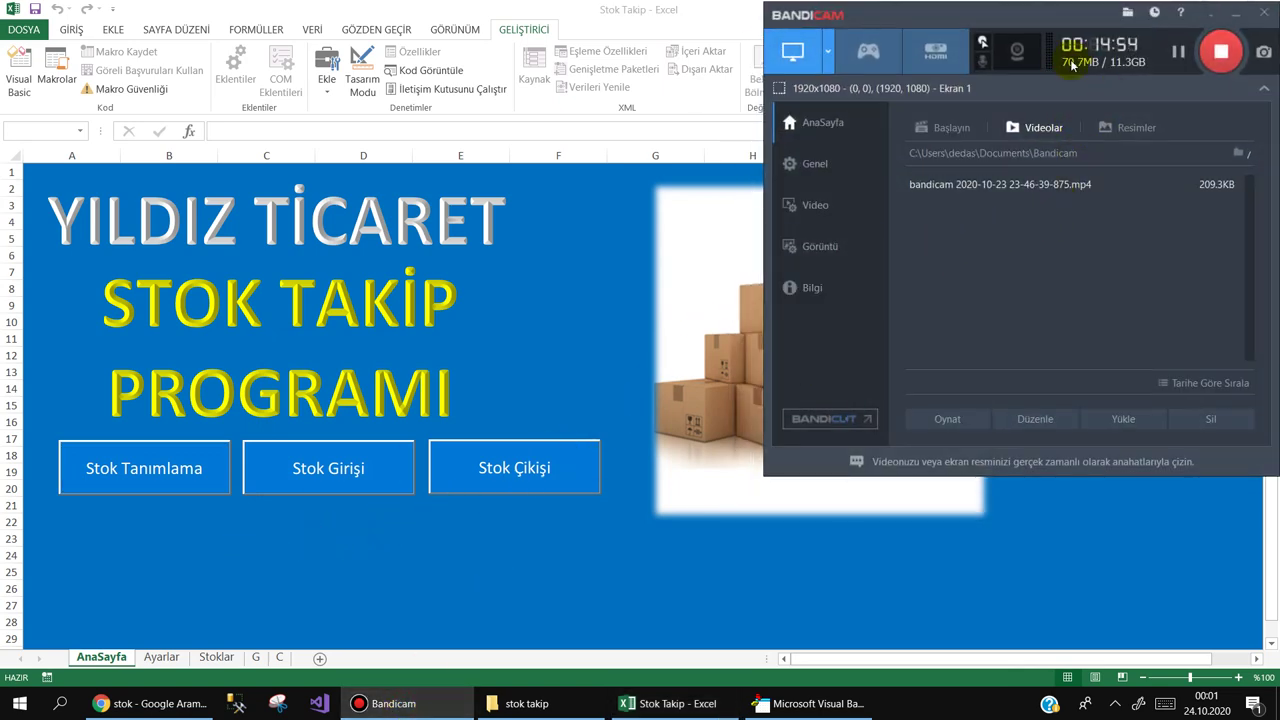
{"action": "left_click_drag", "start_coordinate": [1057, 20], "coordinate": [959, 81]}
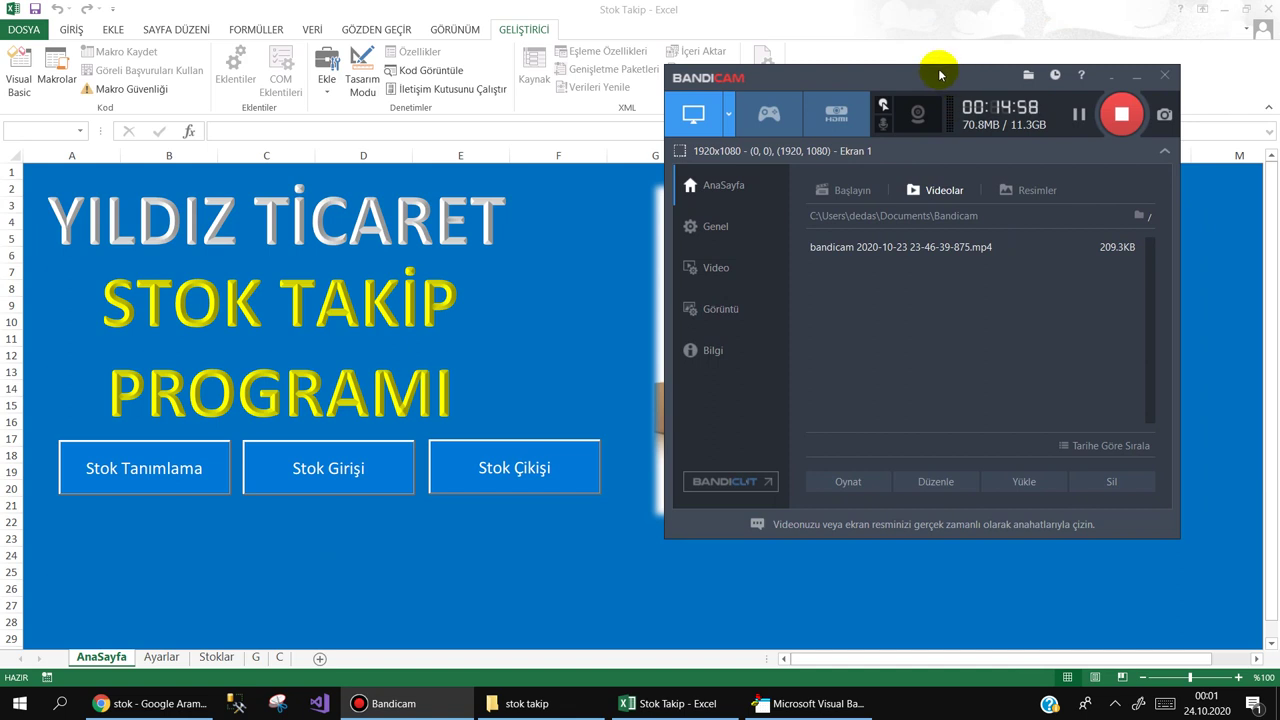
{"action": "left_click_drag", "start_coordinate": [941, 72], "coordinate": [929, 53]}
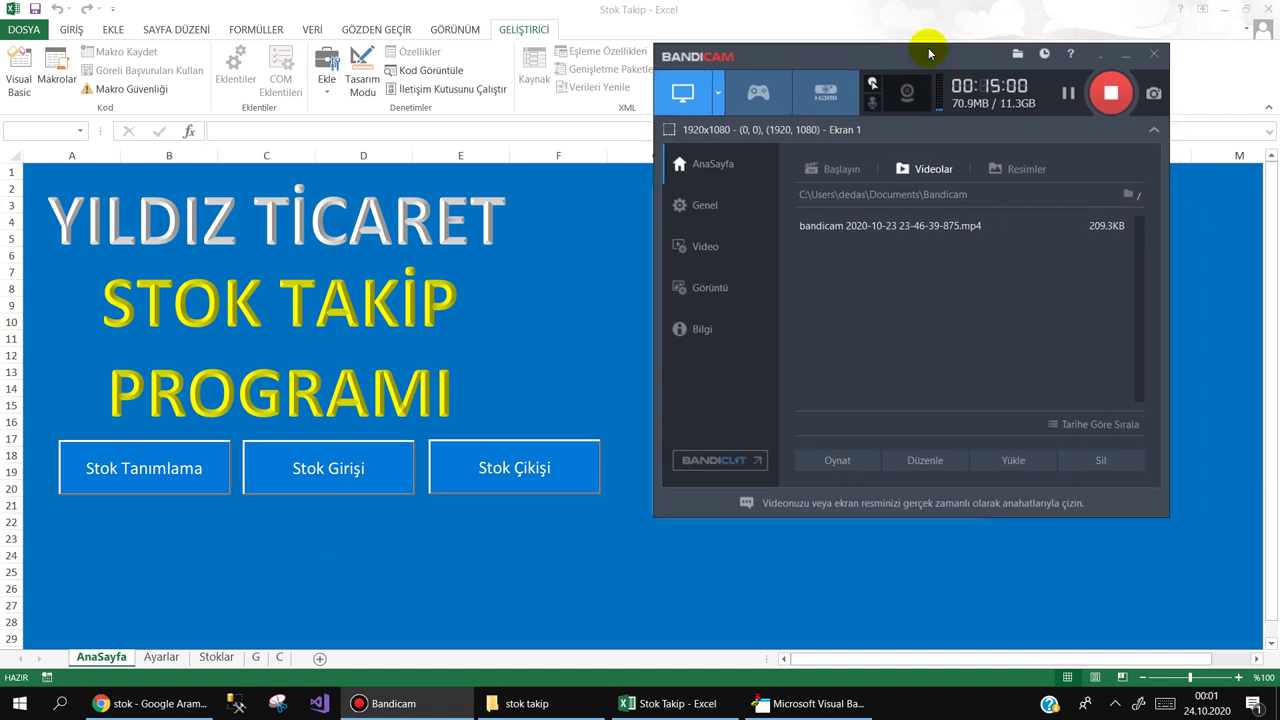